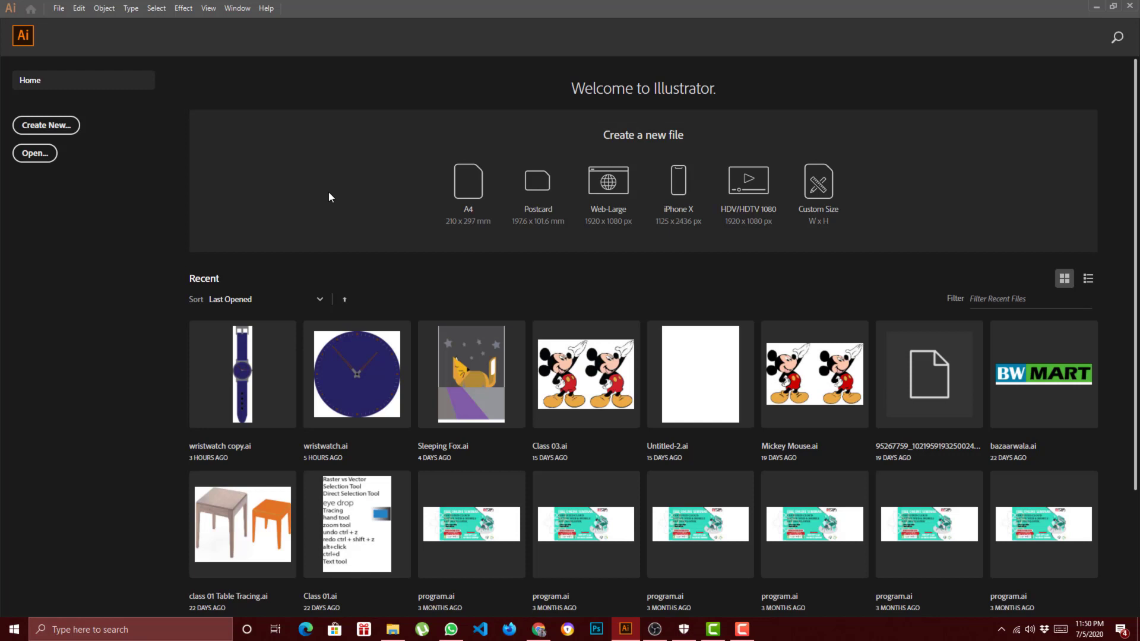
Create a new A4 document, 8.268 x 11.693 in, named "Class 06".
{"action": "left_click", "coordinate": [54, 132]}
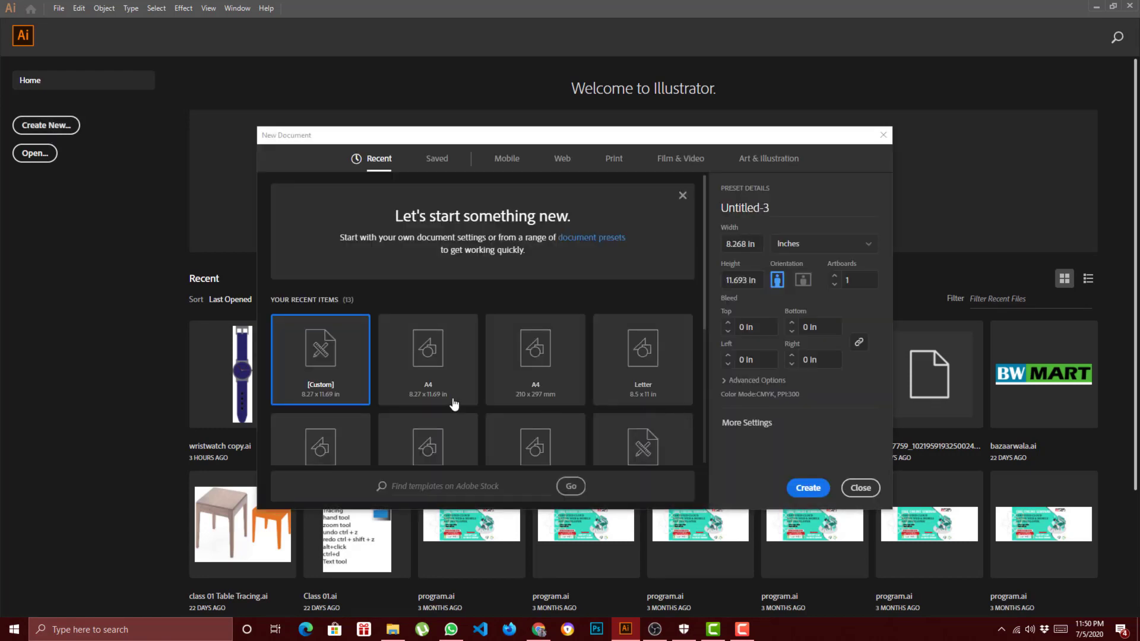
{"action": "left_click", "coordinate": [416, 359]}
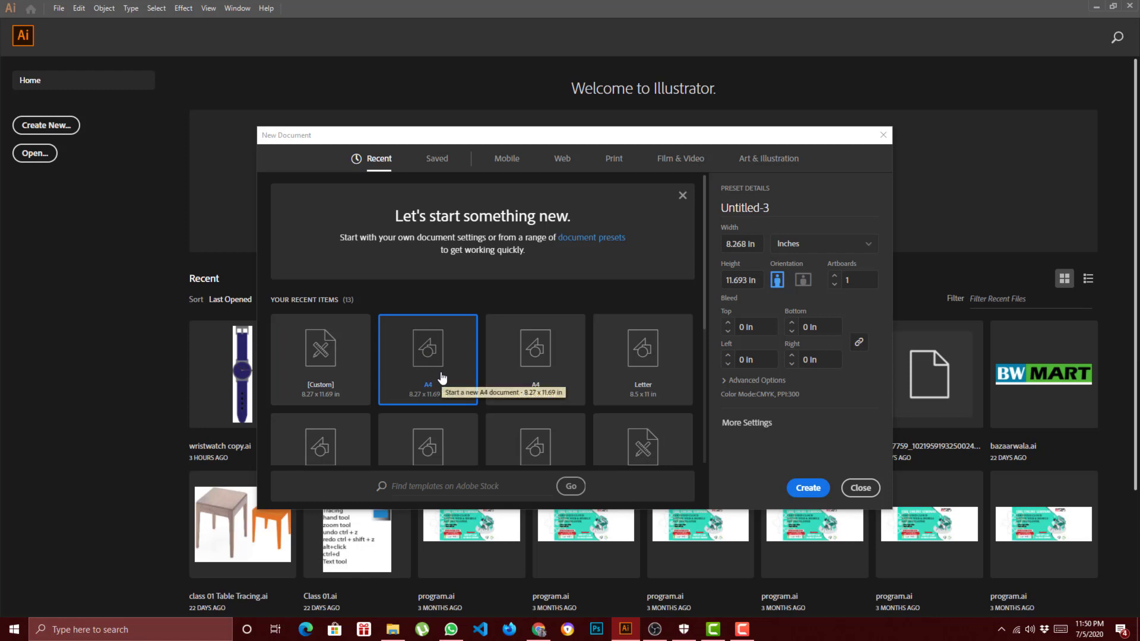
{"action": "left_click", "coordinate": [747, 207]}
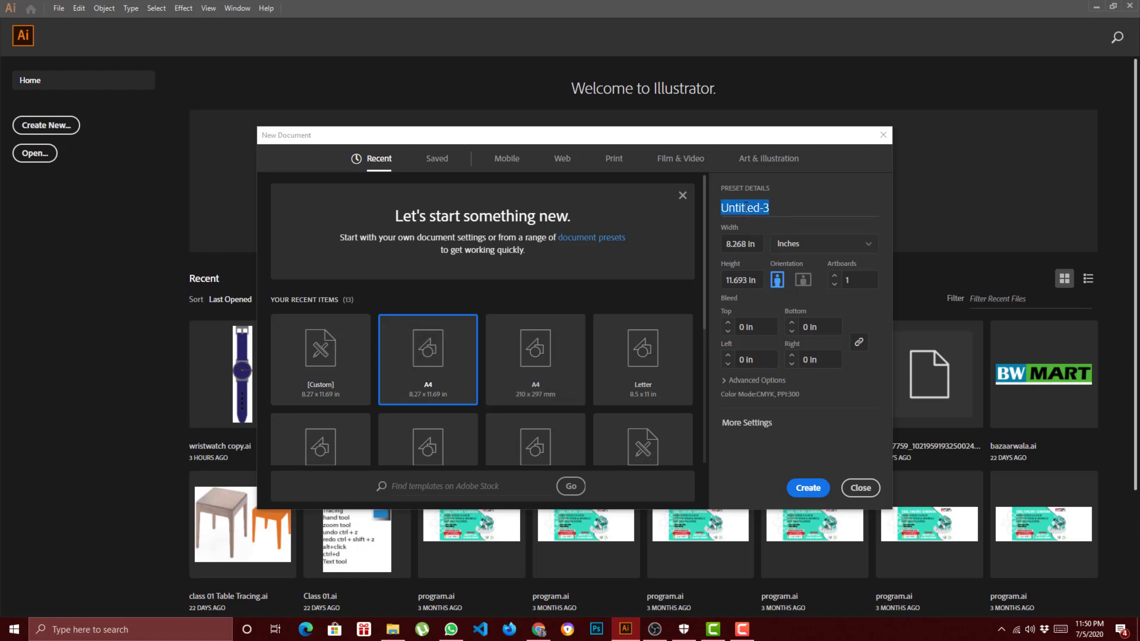
{"action": "type", "text": "CLaas"}
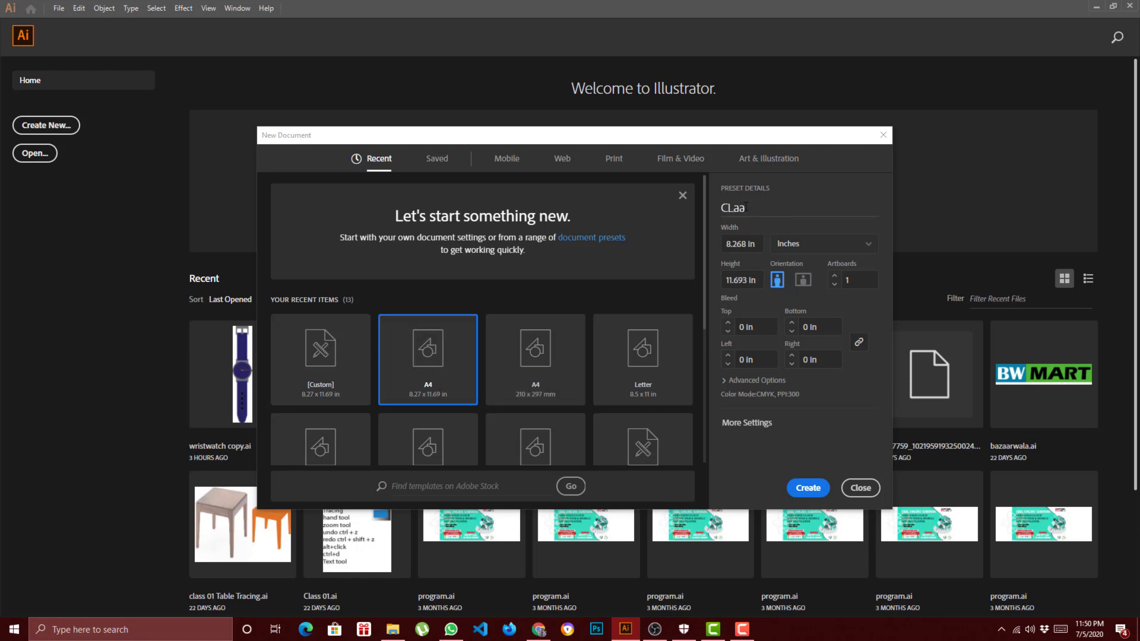
{"action": "key", "text": "BackSpace"}
{"action": "key", "text": "BackSpace"}
{"action": "key", "text": "BackSpace"}
{"action": "type", "text": "lass 03"}
{"action": "key", "text": "BackSpace"}
{"action": "type", "text": "6"}
{"action": "left_click", "coordinate": [809, 487]}
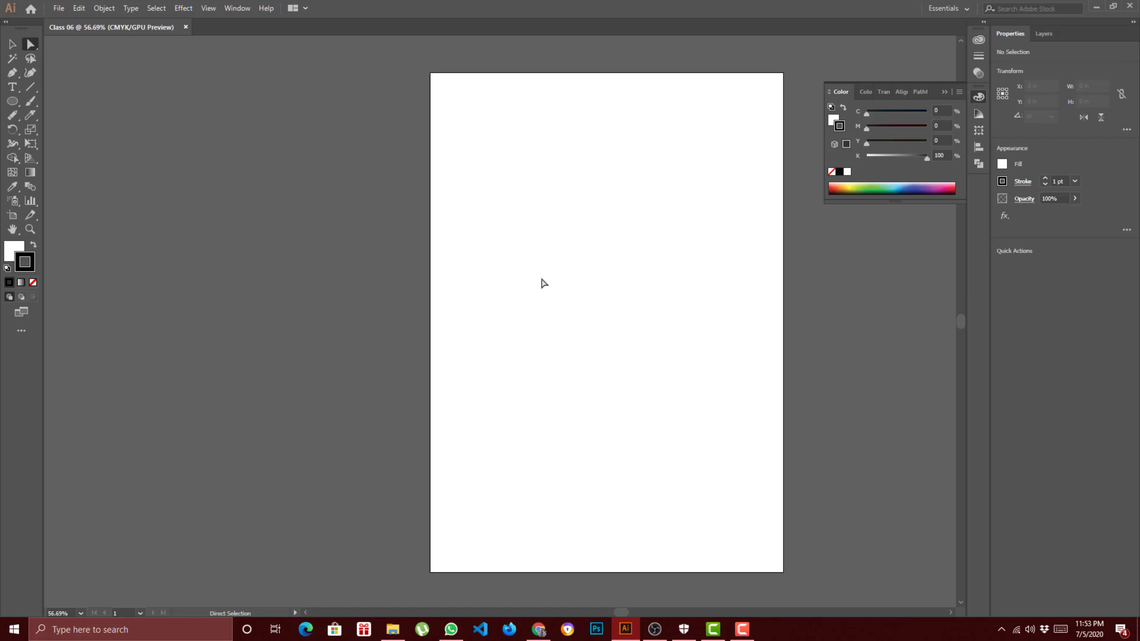
{"action": "right_click", "coordinate": [35, 117]}
{"action": "left_click", "coordinate": [25, 117]}
{"action": "right_click", "coordinate": [32, 116]}
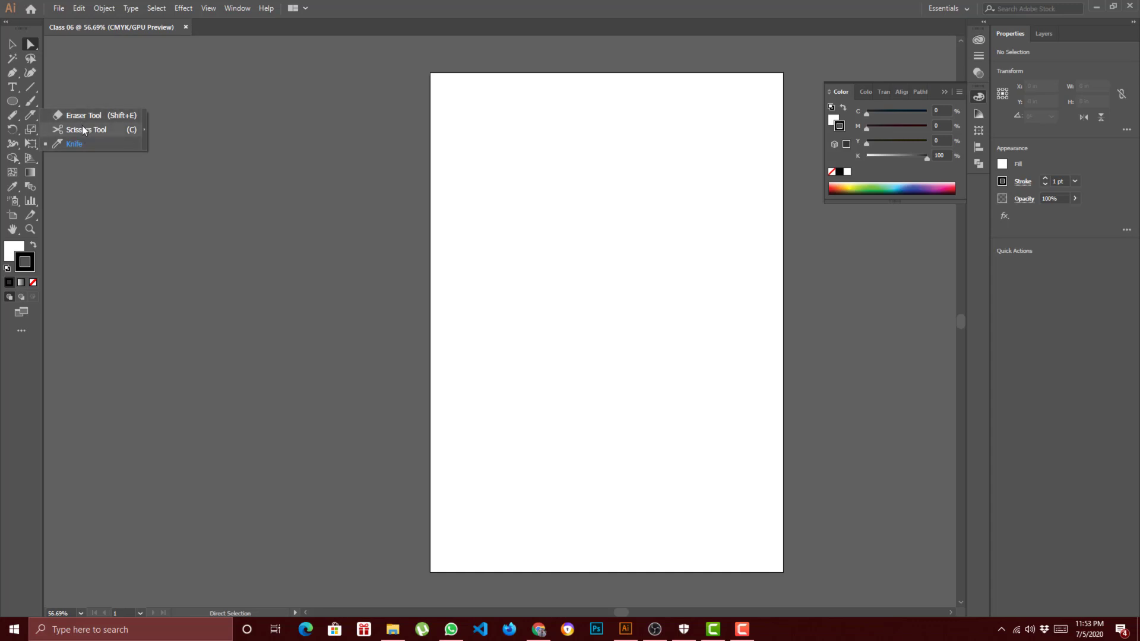
{"action": "left_click", "coordinate": [33, 115]}
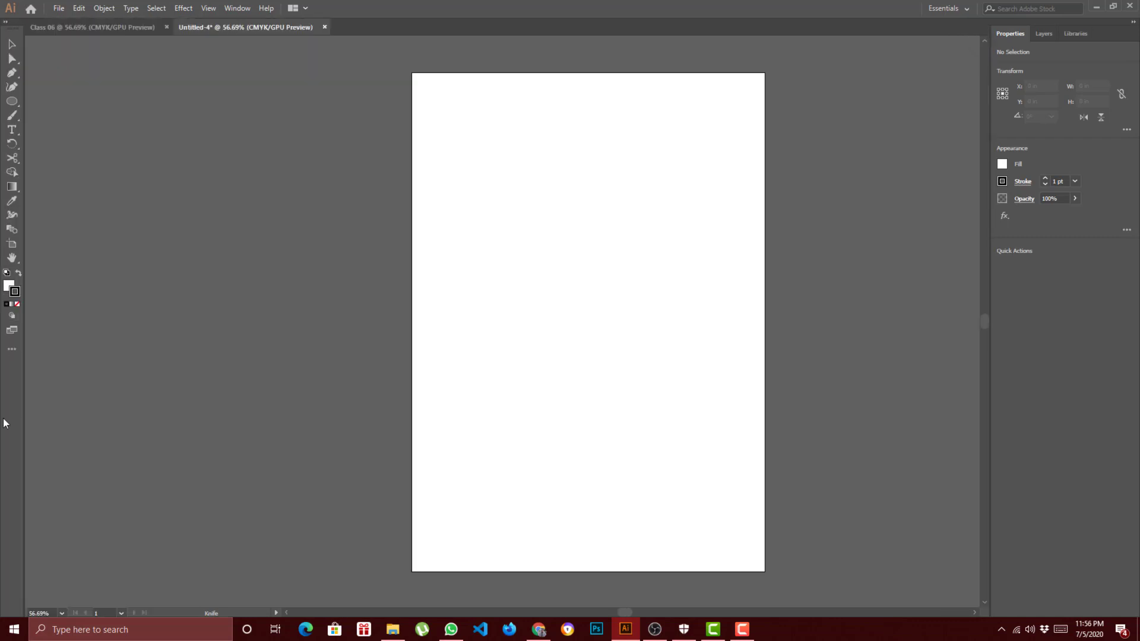
Set the toolbar to the Advanced tool set and show the tools grouped with the Eraser.
{"action": "left_click", "coordinate": [21, 331]}
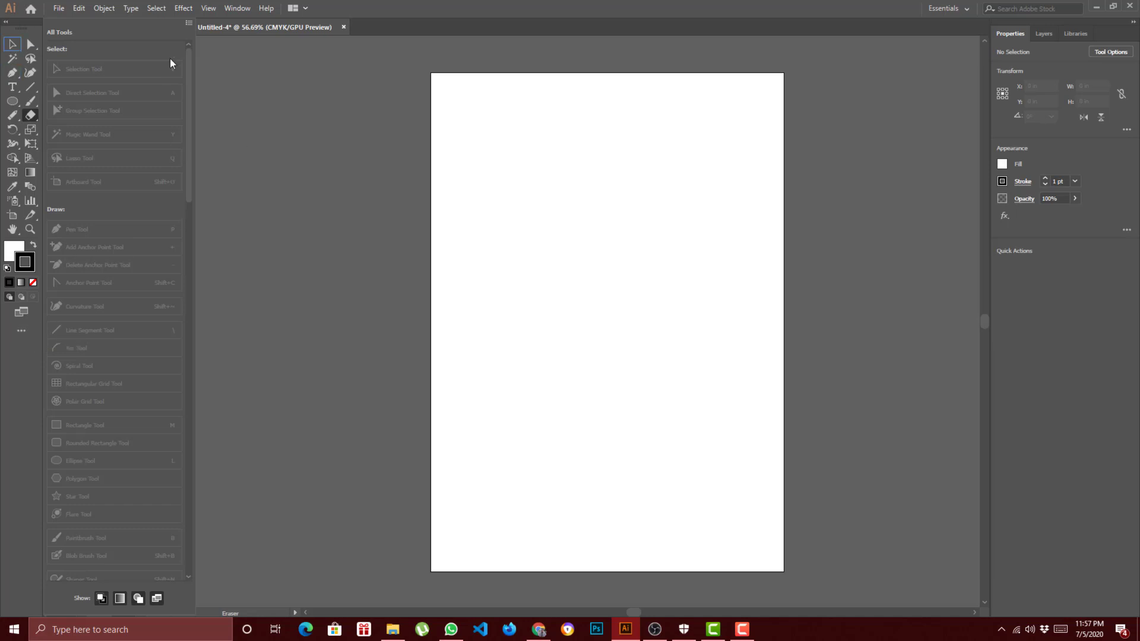
{"action": "left_click", "coordinate": [188, 24]}
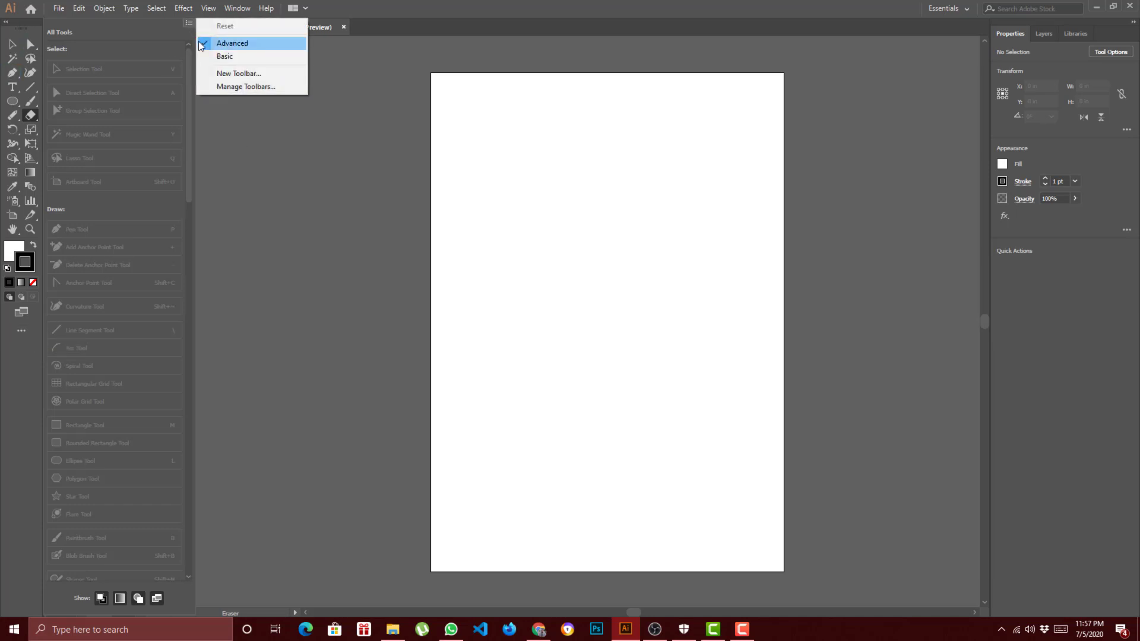
{"action": "left_click", "coordinate": [262, 165]}
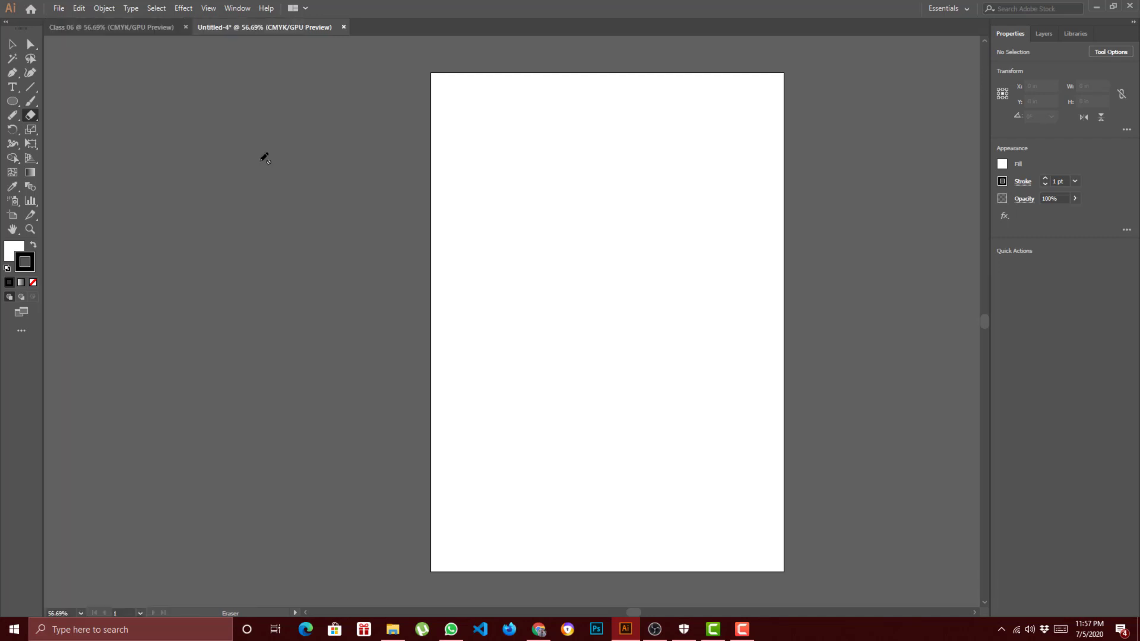
{"action": "left_click", "coordinate": [34, 119]}
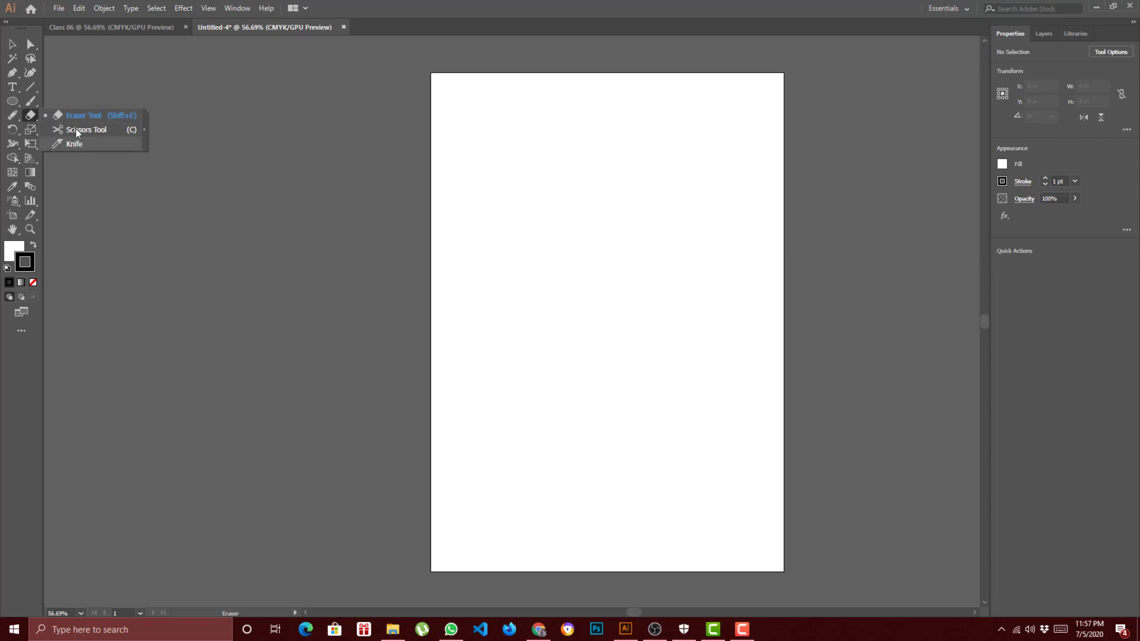
Draw a circle about 2.97 in wide in the upper part of the artboard and fill it with yellow ffe600.
{"action": "left_click", "coordinate": [12, 101]}
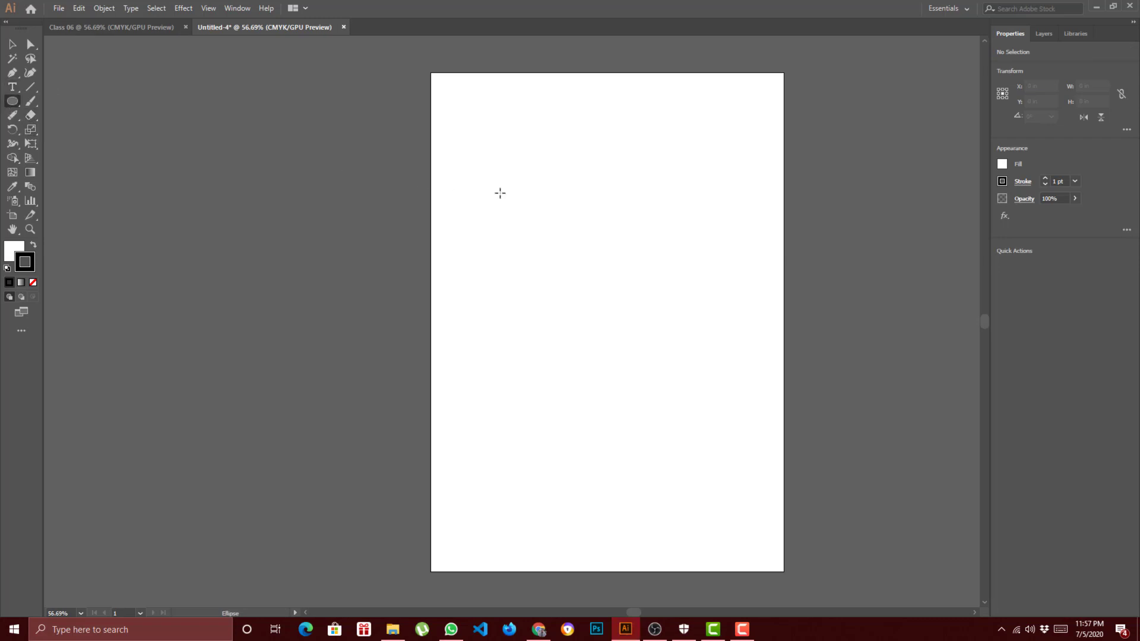
{"action": "mouse_move", "coordinate": [502, 121]}
{"action": "left_mouse_down"}
{"action": "mouse_move", "coordinate": [618, 265]}
{"action": "mouse_move", "coordinate": [671, 303]}
{"action": "mouse_move", "coordinate": [663, 243]}
{"action": "mouse_move", "coordinate": [629, 153]}
{"action": "left_mouse_up"}
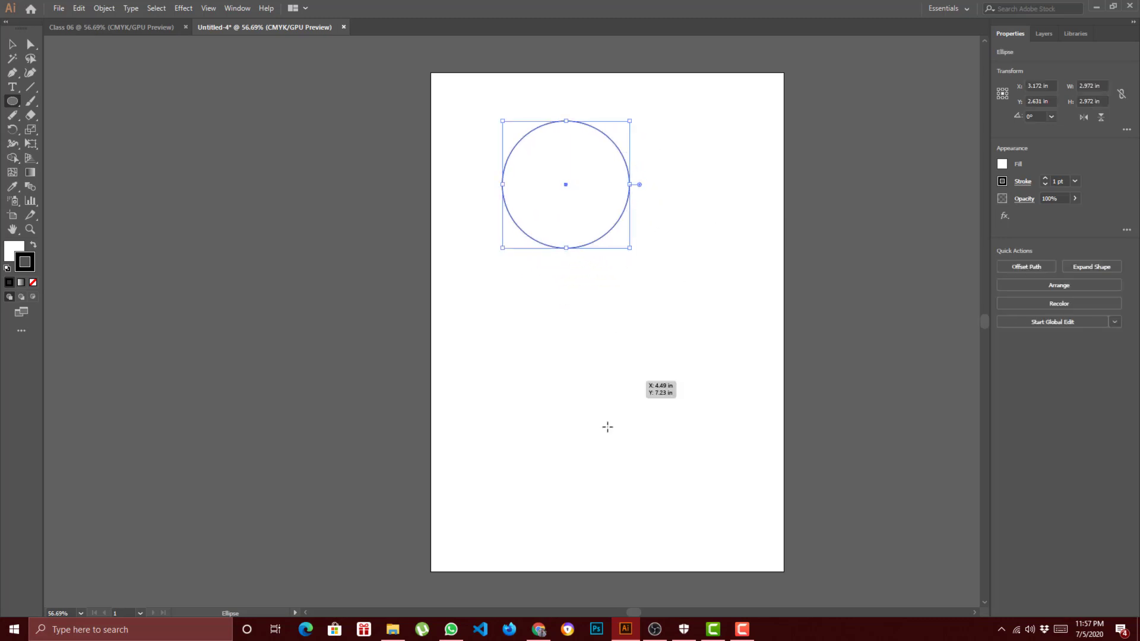
{"action": "double_click", "coordinate": [6, 244]}
{"action": "left_click_drag", "start_coordinate": [142, 100], "coordinate": [173, 39]}
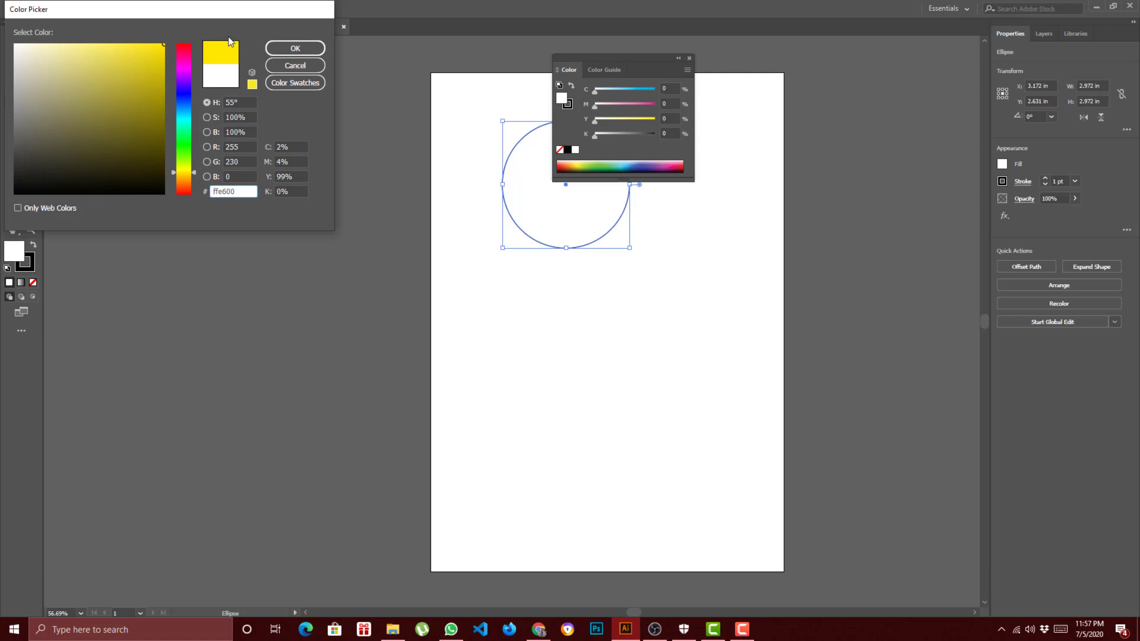
{"action": "left_click", "coordinate": [293, 49]}
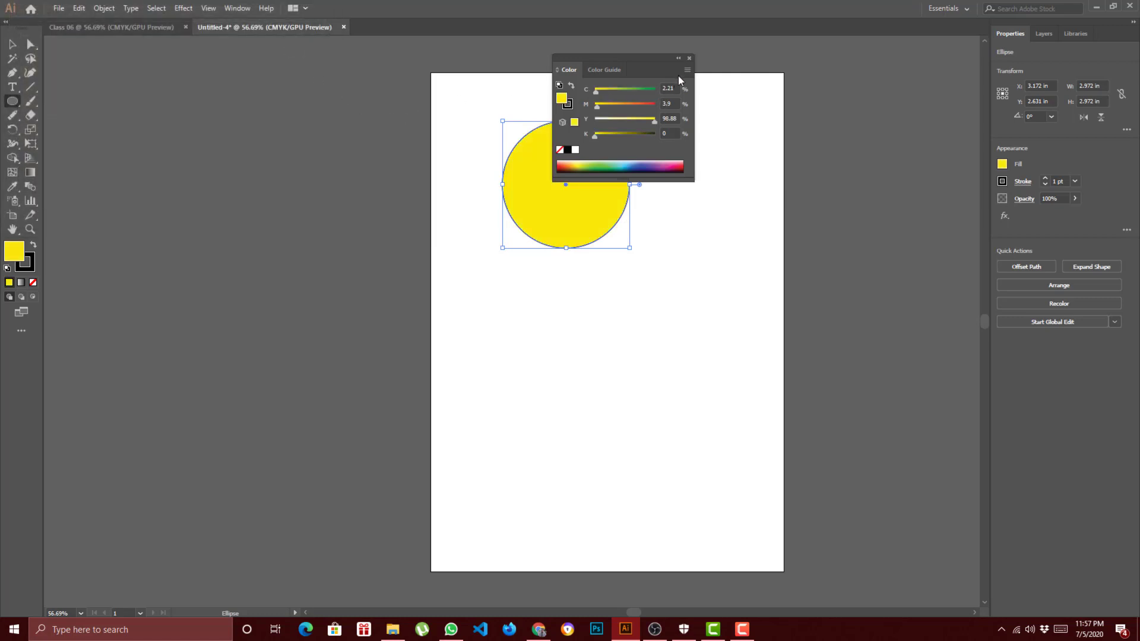
Dock the floating Color panel beside the Properties panel and collapse it to icons.
{"action": "left_click_drag", "start_coordinate": [658, 63], "coordinate": [984, 48]}
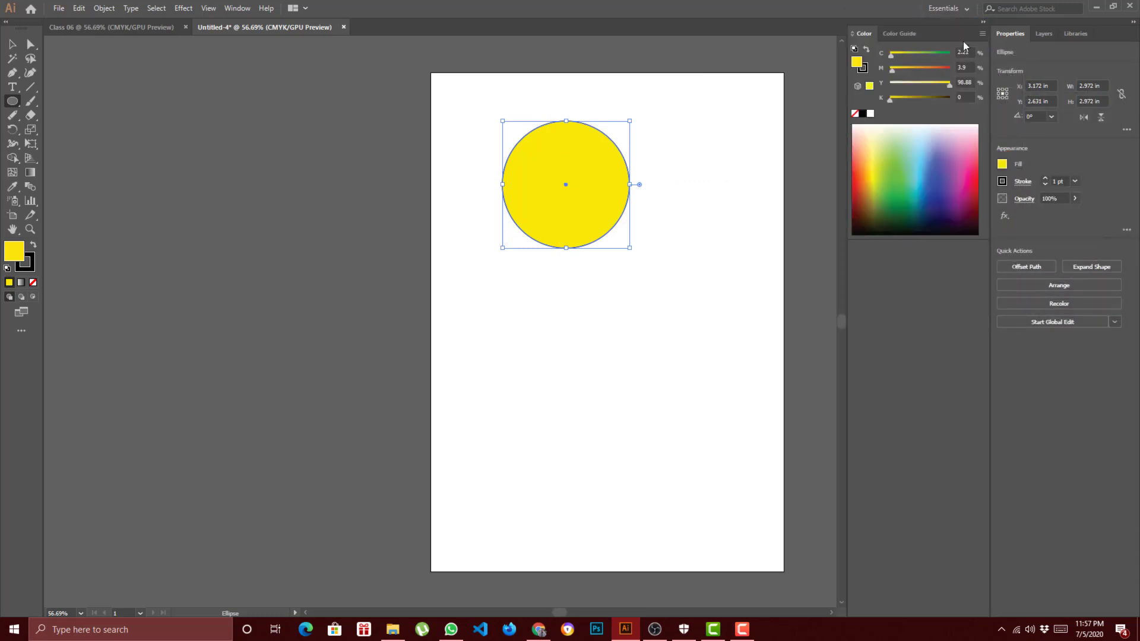
{"action": "left_click", "coordinate": [982, 22]}
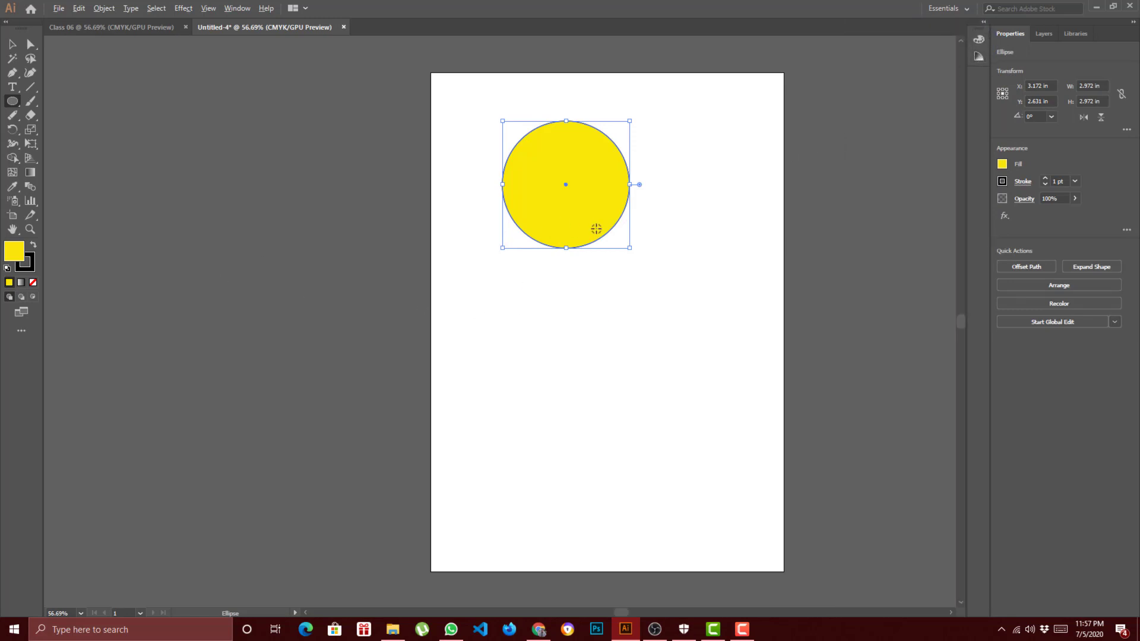
Duplicate the yellow circle straight down so the copy sits just below the original.
{"action": "left_click", "coordinate": [7, 45]}
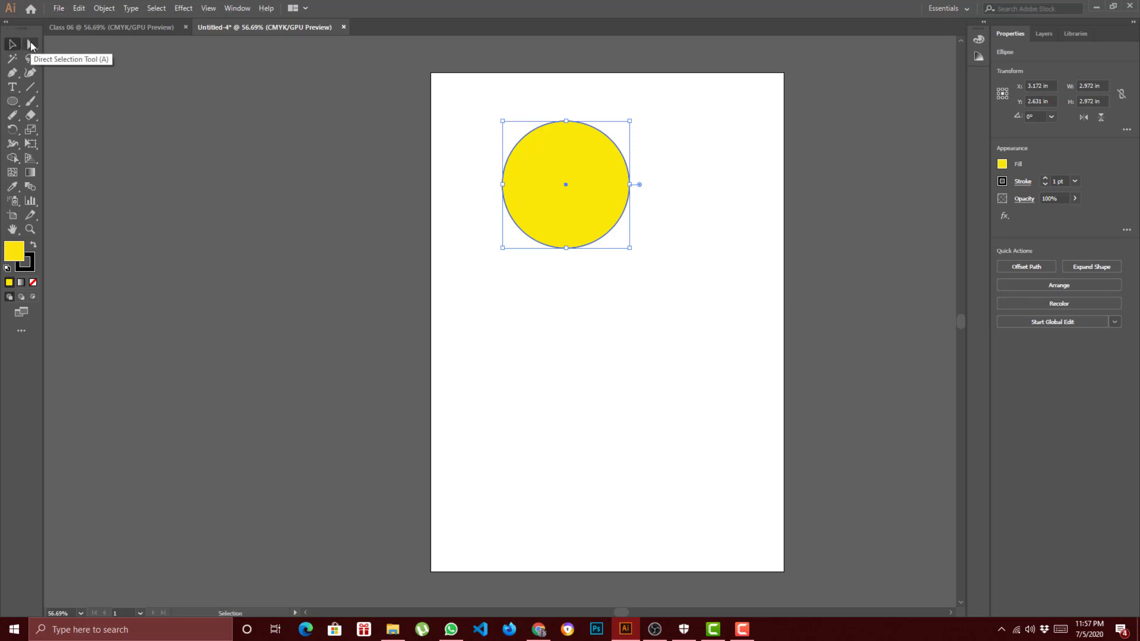
{"action": "left_click_drag", "start_coordinate": [571, 220], "coordinate": [574, 362]}
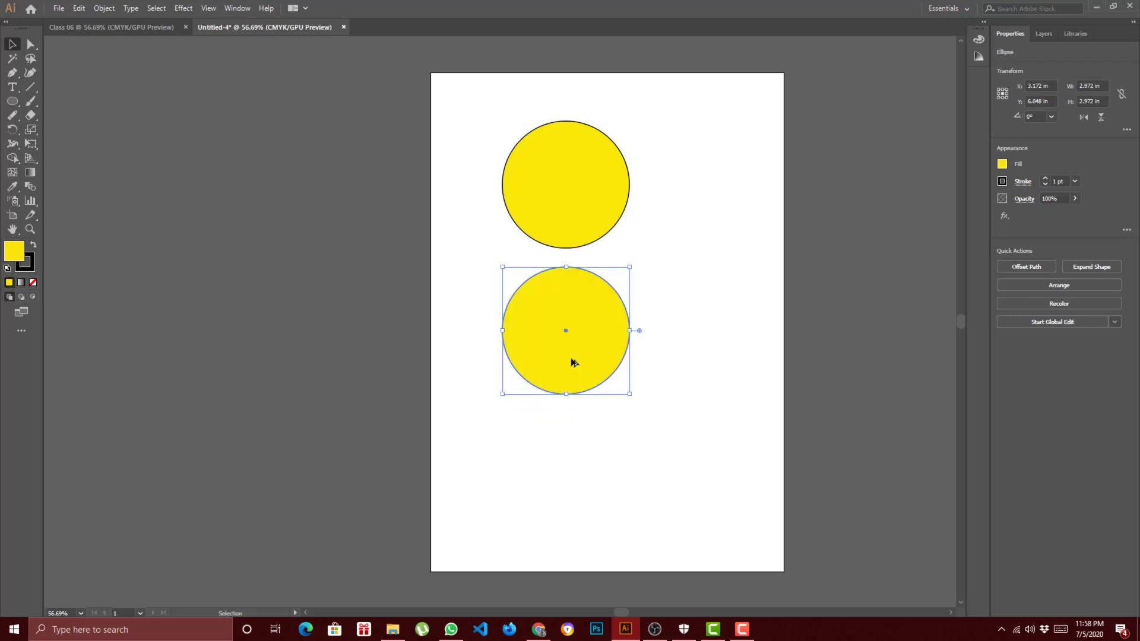
Enable the keystroke display utility running in the system tray.
{"action": "left_click", "coordinate": [1002, 629]}
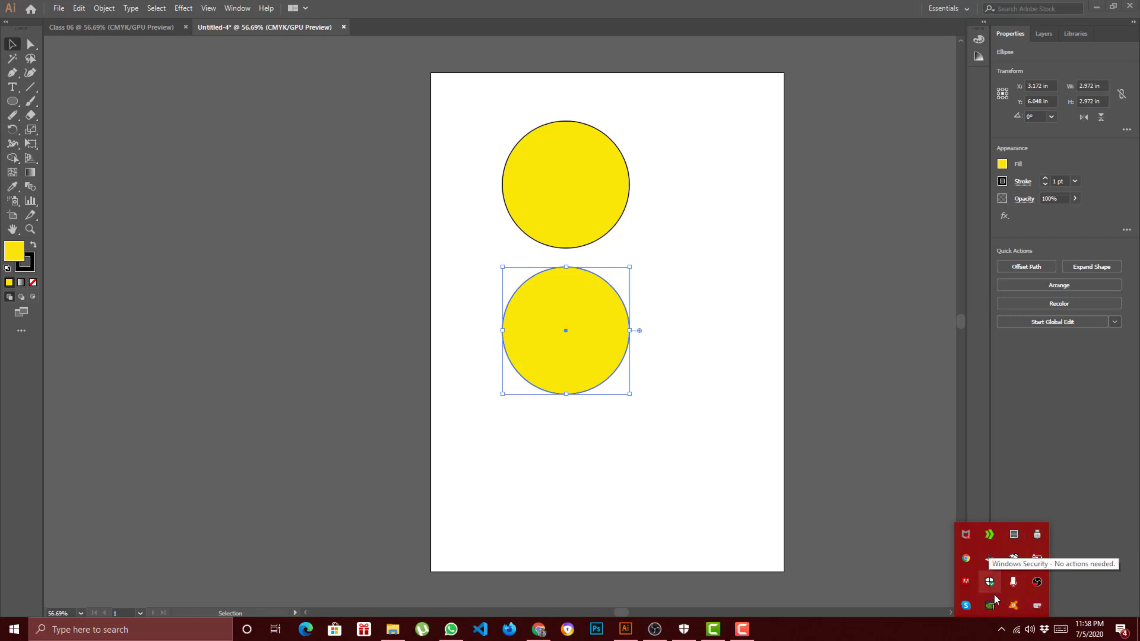
{"action": "right_click", "coordinate": [1038, 606]}
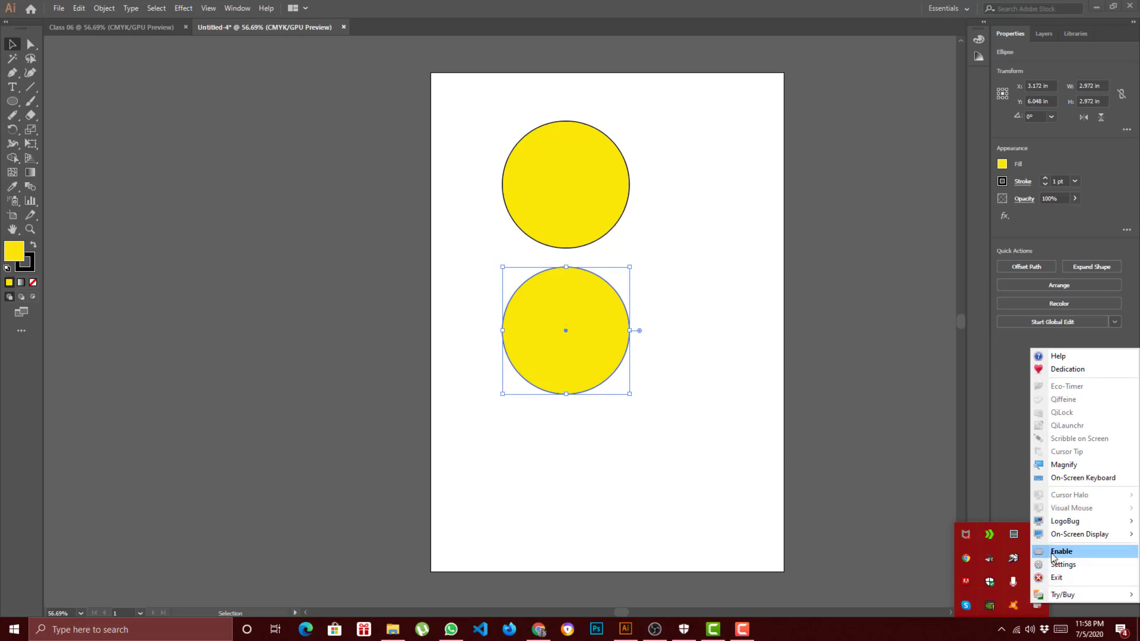
{"action": "left_click", "coordinate": [1052, 552]}
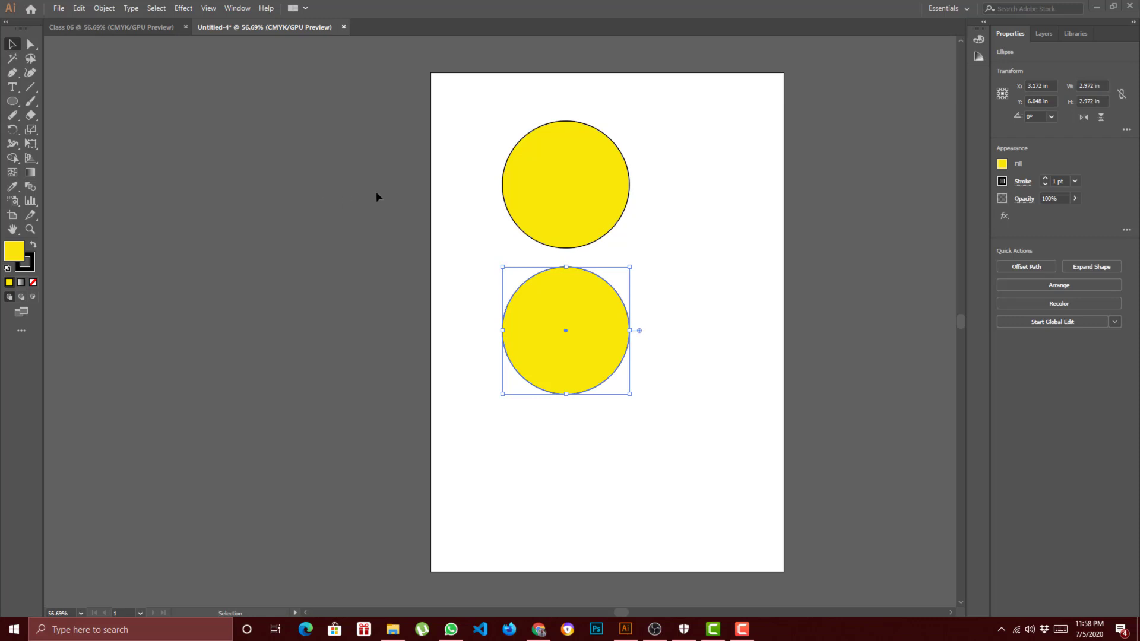
Activate the Eraser tool and shrink its brush to a very small tip above the upper circle.
{"action": "right_click", "coordinate": [29, 116]}
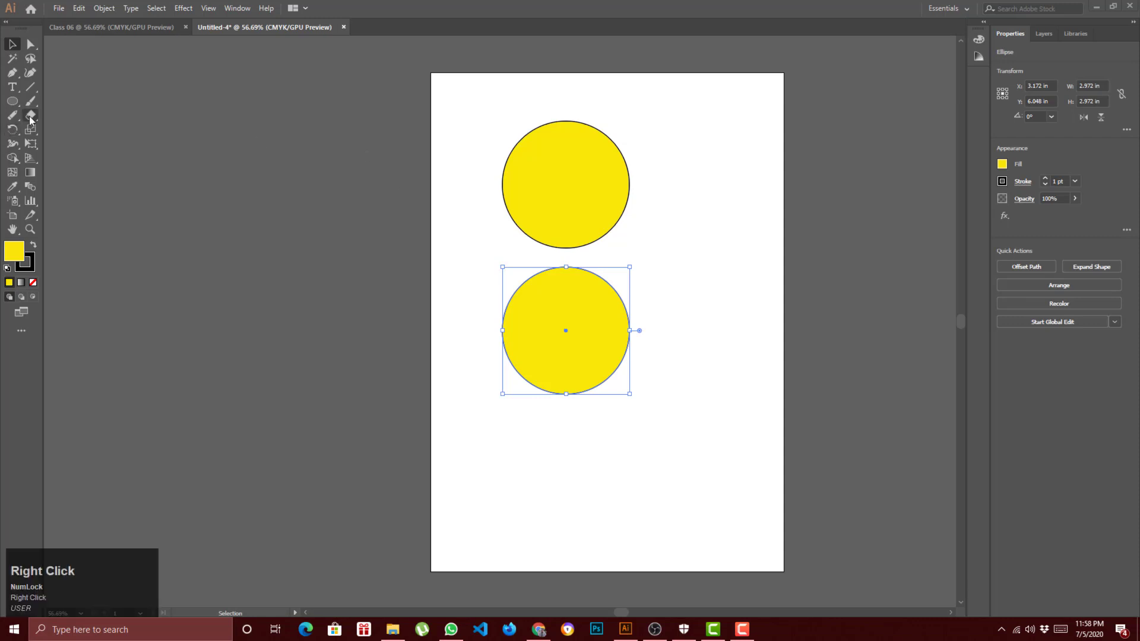
{"action": "left_click", "coordinate": [30, 115]}
{"action": "right_click", "coordinate": [30, 115]}
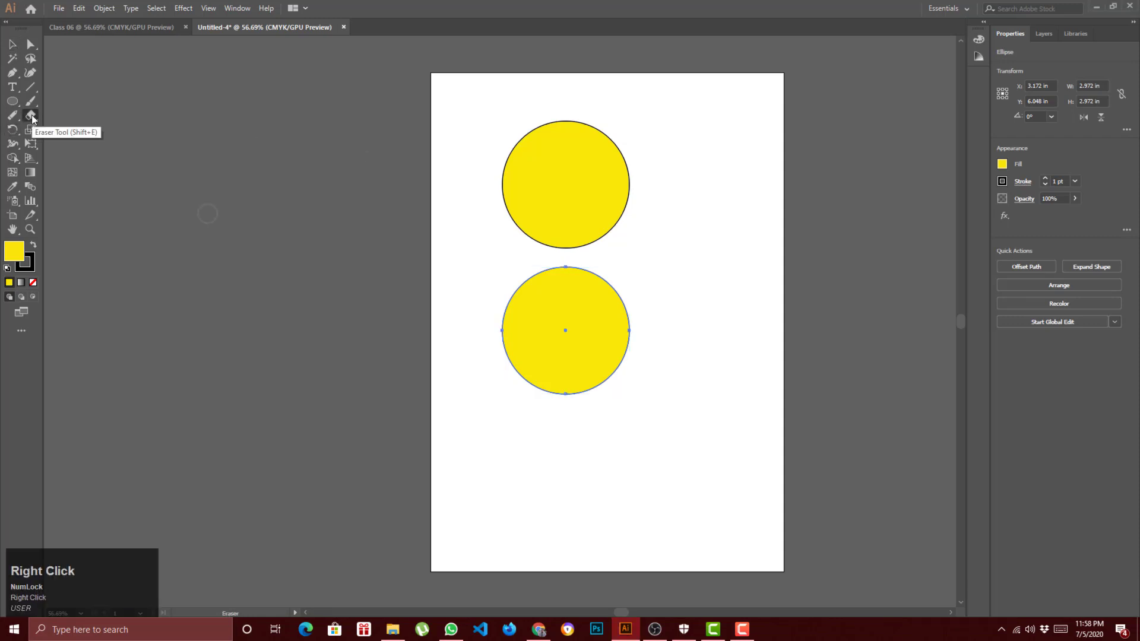
{"action": "left_click", "coordinate": [102, 116]}
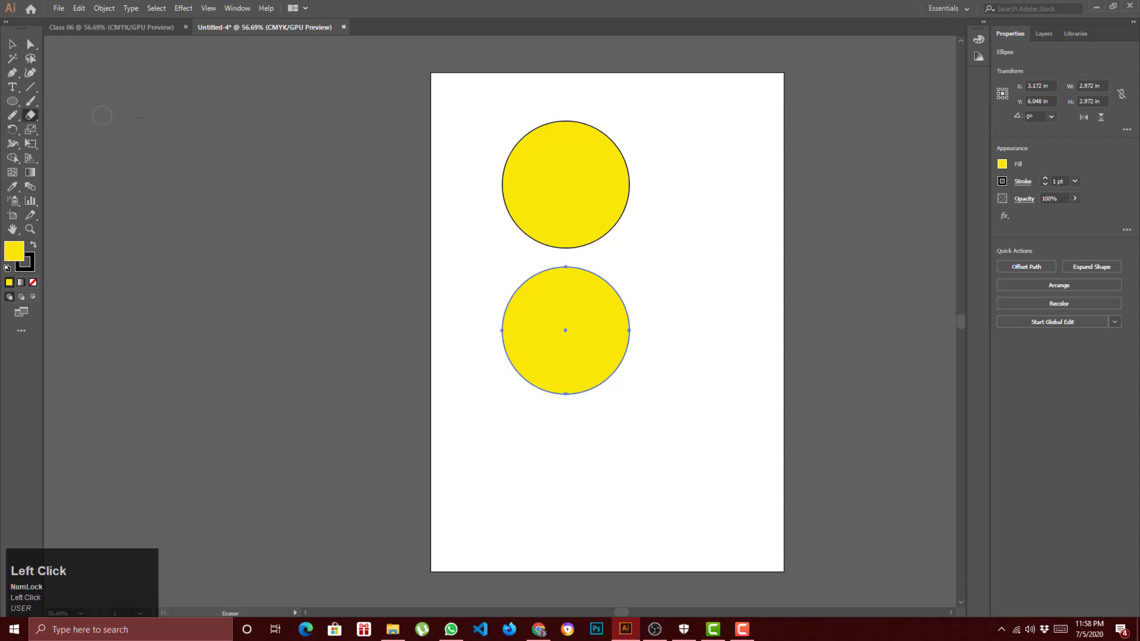
{"action": "left_click", "coordinate": [582, 102]}
{"action": "key", "text": "bracketleft"}
{"action": "key", "text": "bracketleft"}
{"action": "key", "text": "bracketleft"}
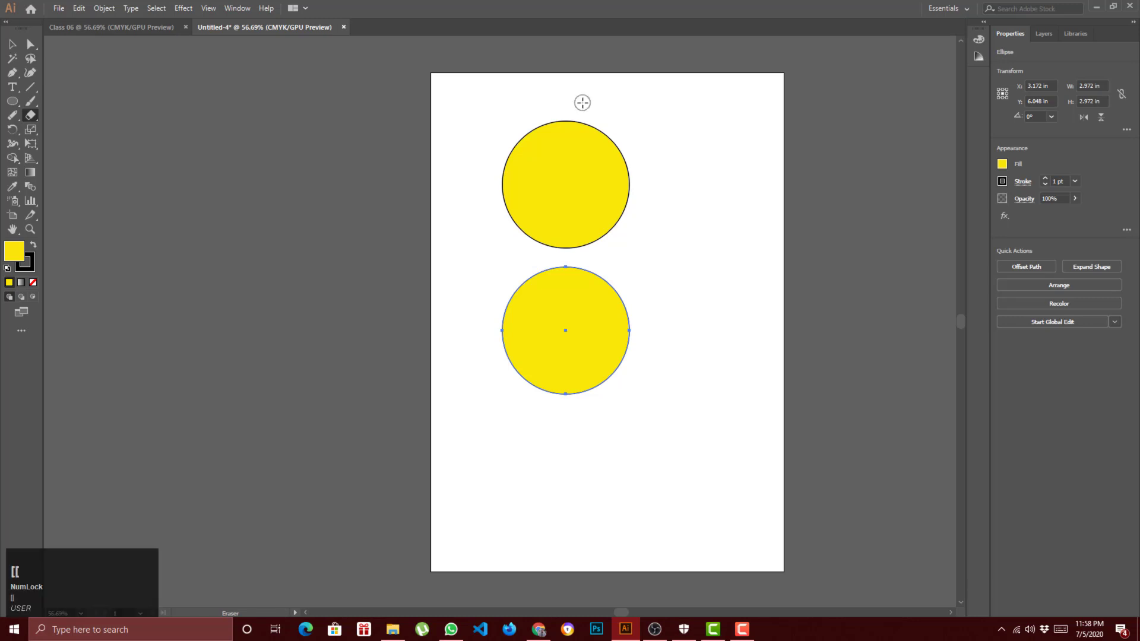
{"action": "key", "text": "bracketleft"}
{"action": "key", "text": "bracketleft"}
{"action": "key", "text": "bracketleft"}
{"action": "key", "text": "bracketleft"}
{"action": "key", "text": "bracketleft"}
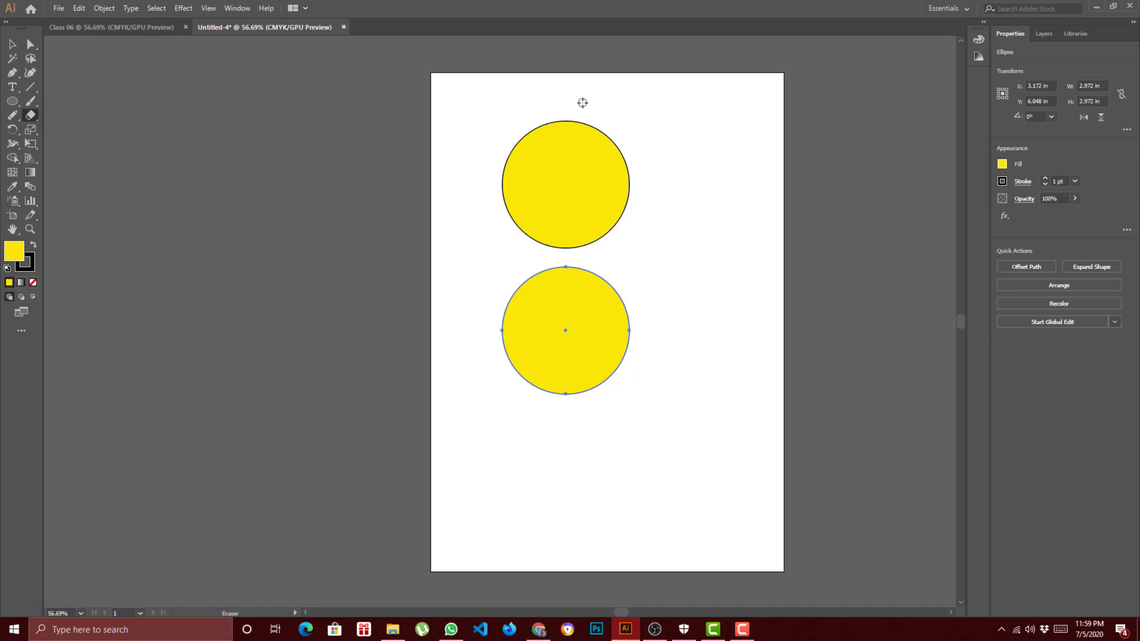
Enlarge the Eraser brush to roughly a quarter of the yellow circle's width.
{"action": "key", "text": "bracketright"}
{"action": "key", "text": "bracketright"}
{"action": "key", "text": "bracketright"}
{"action": "key", "text": "bracketright"}
{"action": "key", "text": "bracketright"}
{"action": "key", "text": "bracketright"}
{"action": "key", "text": "bracketright"}
{"action": "key", "text": "bracketright"}
{"action": "key", "text": "bracketright"}
{"action": "key", "text": "bracketright"}
{"action": "key", "text": "bracketright"}
{"action": "key", "text": "bracketright"}
{"action": "key", "text": "bracketright"}
{"action": "key", "text": "bracketright"}
{"action": "key", "text": "bracketright"}
{"action": "key", "text": "bracketright"}
{"action": "key", "text": "bracketright"}
{"action": "key", "text": "bracketright"}
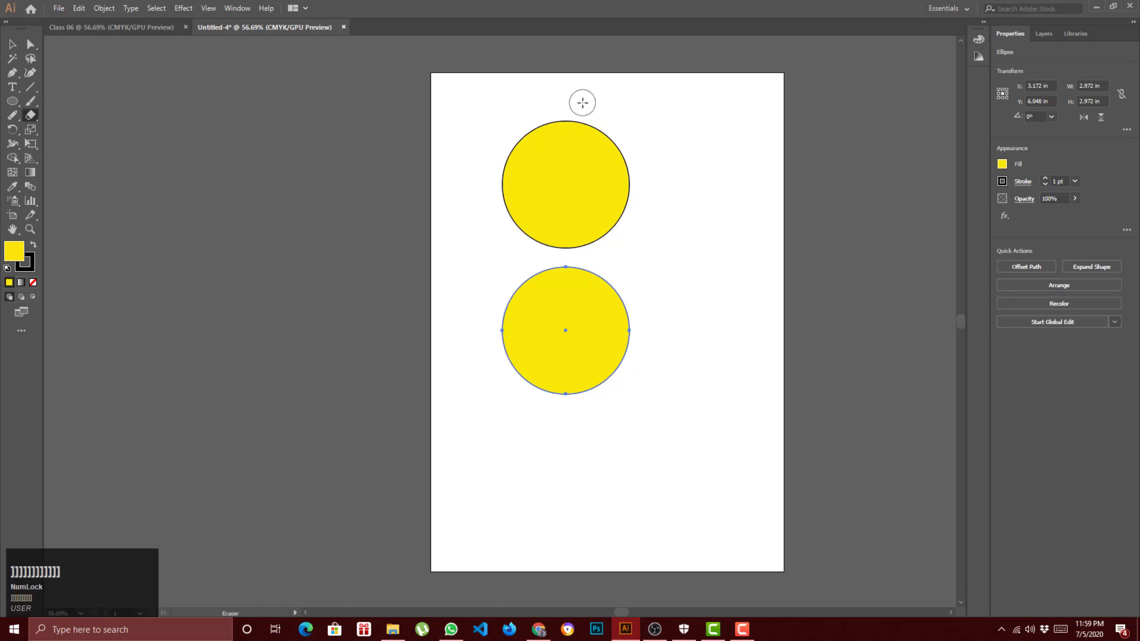
Reduce the Eraser brush to a small tip again, nudging it slightly larger partway through.
{"action": "key", "text": "bracketleft"}
{"action": "key", "text": "bracketleft"}
{"action": "key", "text": "bracketleft"}
{"action": "key", "text": "bracketleft"}
{"action": "key", "text": "bracketleft"}
{"action": "key", "text": "bracketleft"}
{"action": "key", "text": "bracketleft"}
{"action": "key", "text": "bracketleft"}
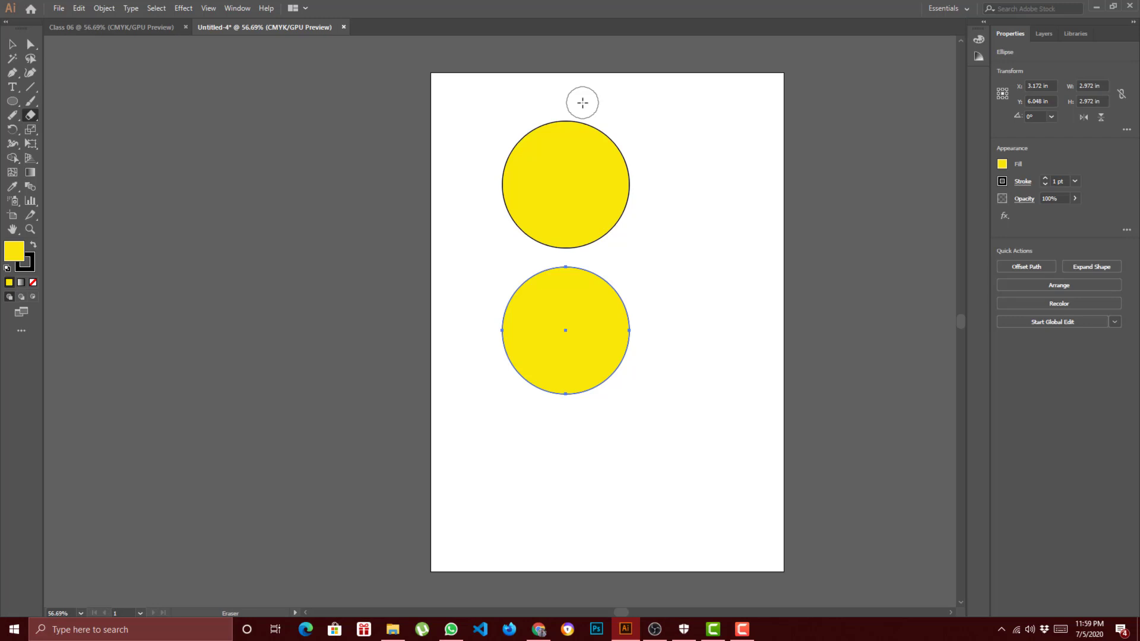
{"action": "key", "text": "bracketleft"}
{"action": "key", "text": "bracketleft"}
{"action": "key", "text": "bracketleft"}
{"action": "key", "text": "bracketleft"}
{"action": "key", "text": "bracketleft"}
{"action": "key", "text": "bracketleft"}
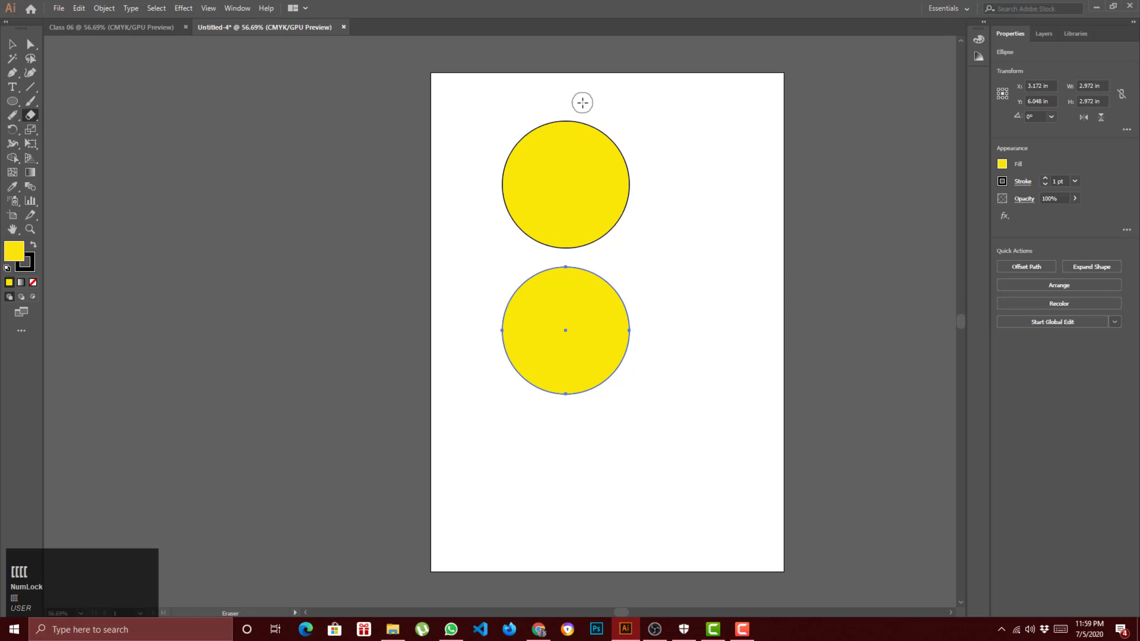
{"action": "key", "text": "bracketright"}
{"action": "key", "text": "bracketright"}
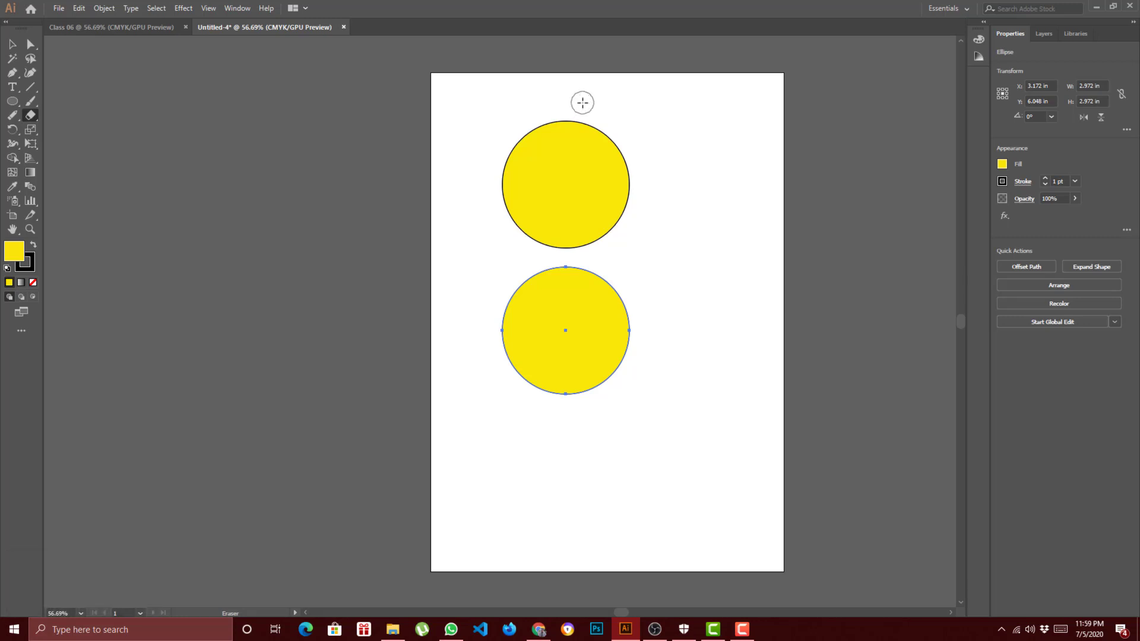
{"action": "key", "text": "bracketright"}
{"action": "key", "text": "bracketleft"}
{"action": "key", "text": "bracketleft"}
{"action": "key", "text": "bracketleft"}
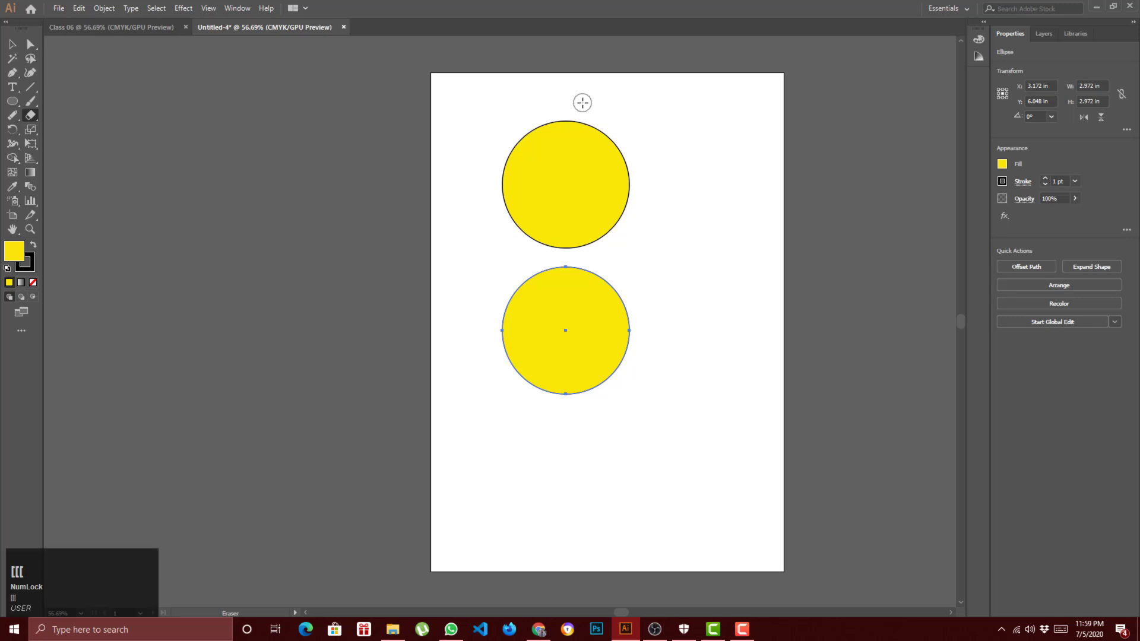
{"action": "key", "text": "bracketleft"}
{"action": "key", "text": "bracketleft"}
{"action": "key", "text": "bracketleft"}
Increase the Eraser brush until it spans more than half the yellow circle's width.
{"action": "key", "text": "bracketright"}
{"action": "key", "text": "bracketright"}
{"action": "key", "text": "bracketright"}
{"action": "key", "text": "bracketright"}
{"action": "key", "text": "bracketright"}
{"action": "key", "text": "bracketright"}
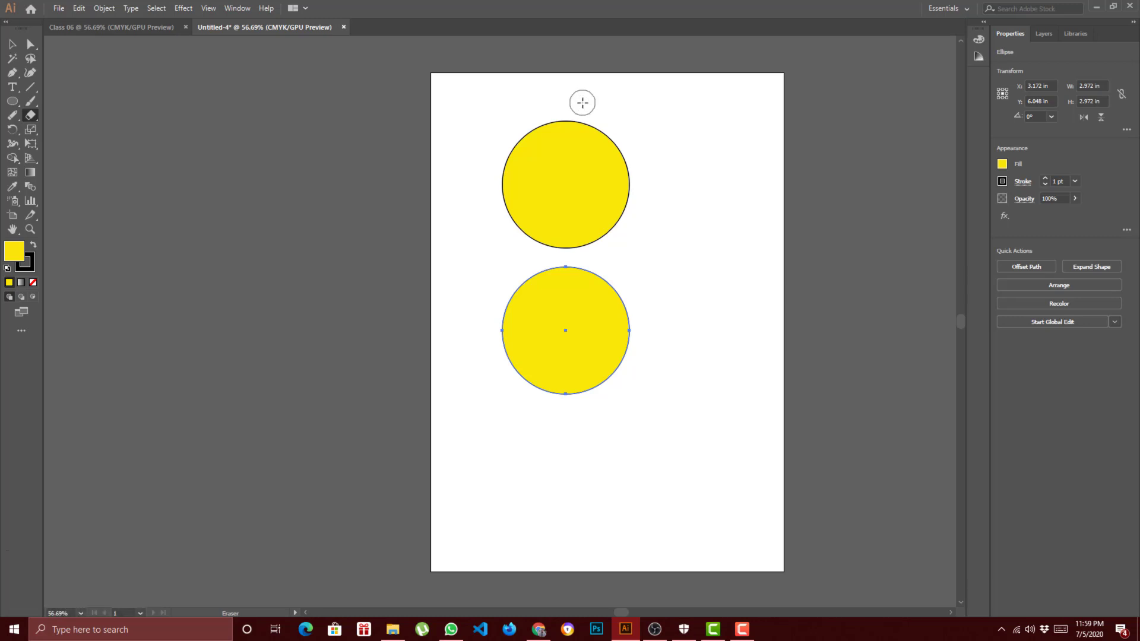
{"action": "key", "text": "bracketright"}
{"action": "key", "text": "bracketright"}
{"action": "key", "text": "bracketright"}
{"action": "key", "text": "bracketright"}
{"action": "key", "text": "bracketright"}
{"action": "key", "text": "bracketright"}
{"action": "key", "text": "bracketright"}
{"action": "key", "text": "bracketright"}
{"action": "key", "text": "bracketright"}
{"action": "key", "text": "bracketright"}
{"action": "key", "text": "bracketright"}
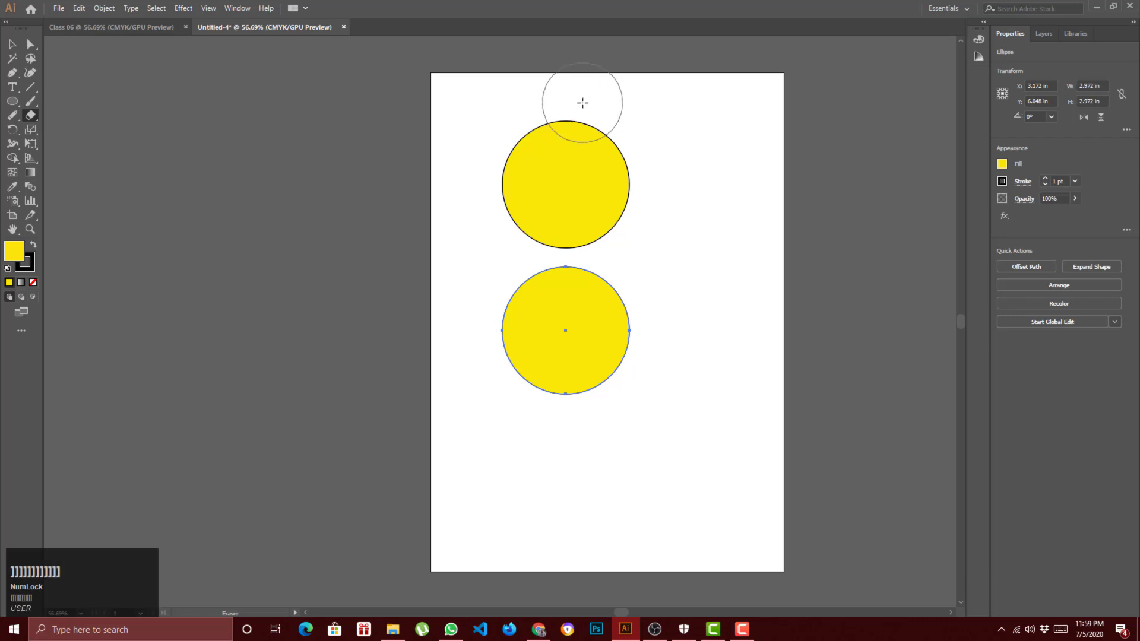
Shrink the oversized Eraser brush to roughly an eighth of the yellow circle's width.
{"action": "key", "text": "bracketleft"}
{"action": "key", "text": "bracketleft"}
{"action": "key", "text": "bracketleft"}
{"action": "key", "text": "bracketleft"}
{"action": "key", "text": "bracketleft"}
{"action": "key", "text": "bracketleft"}
{"action": "key", "text": "bracketleft"}
{"action": "key", "text": "bracketleft"}
{"action": "key", "text": "bracketleft"}
{"action": "key", "text": "bracketleft"}
{"action": "key", "text": "bracketleft"}
{"action": "key", "text": "bracketleft"}
{"action": "key", "text": "bracketleft"}
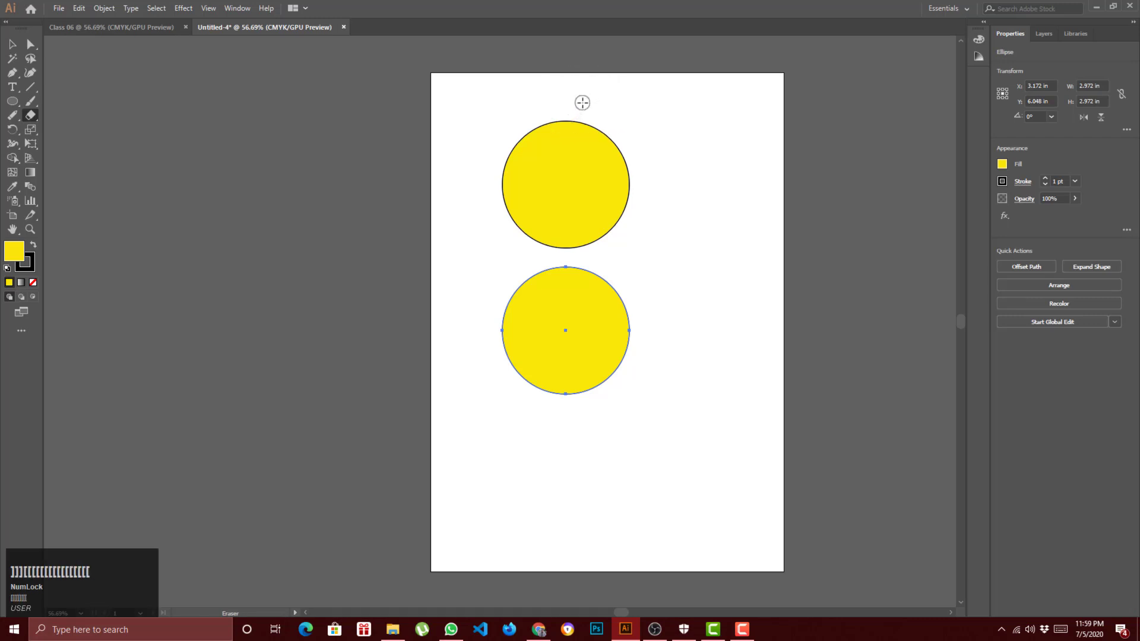
Select the upper yellow circle and erase two slanted bands across it, splitting it into three pieces.
{"action": "left_click_drag", "start_coordinate": [582, 102], "coordinate": [493, 253]}
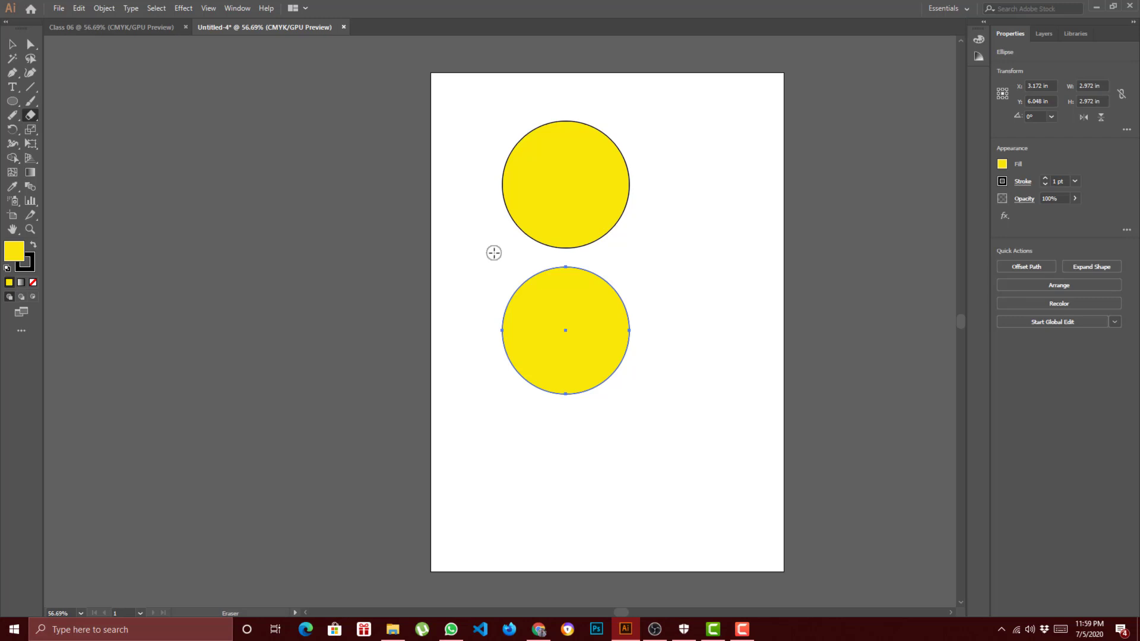
{"action": "left_click", "coordinate": [655, 121]}
{"action": "mouse_move", "coordinate": [671, 136]}
{"action": "left_mouse_down"}
{"action": "mouse_move", "coordinate": [484, 199]}
{"action": "mouse_move", "coordinate": [620, 231]}
{"action": "mouse_move", "coordinate": [636, 203]}
{"action": "left_mouse_up"}
{"action": "left_click", "coordinate": [606, 215], "text": "ctrl"}
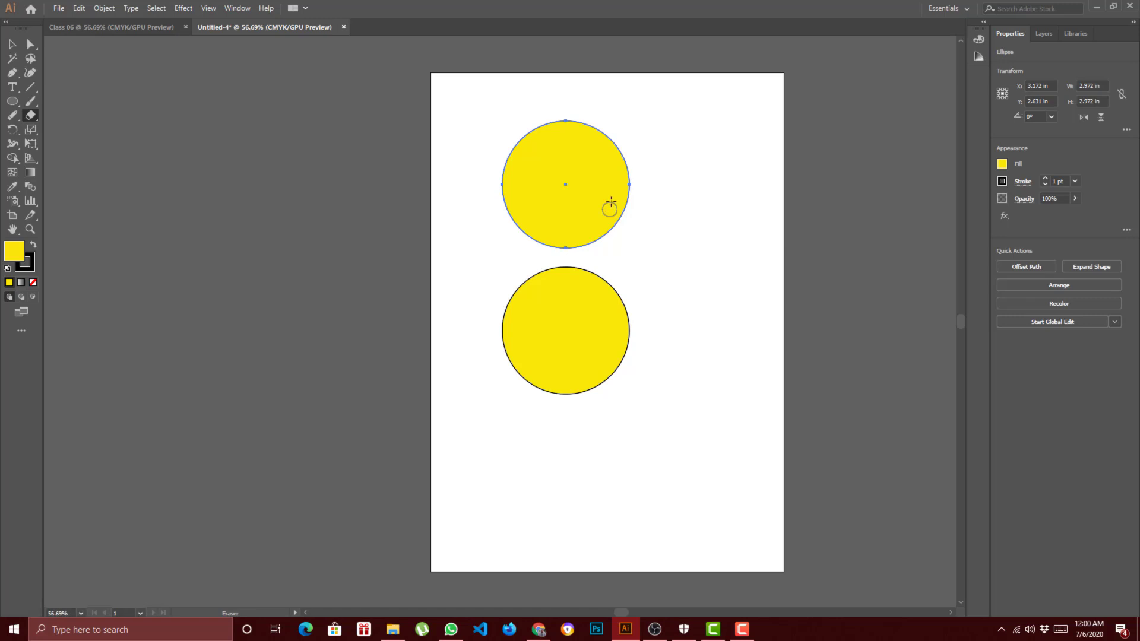
{"action": "mouse_move", "coordinate": [618, 115]}
{"action": "left_mouse_down"}
{"action": "mouse_move", "coordinate": [489, 190]}
{"action": "mouse_move", "coordinate": [666, 171]}
{"action": "left_mouse_up"}
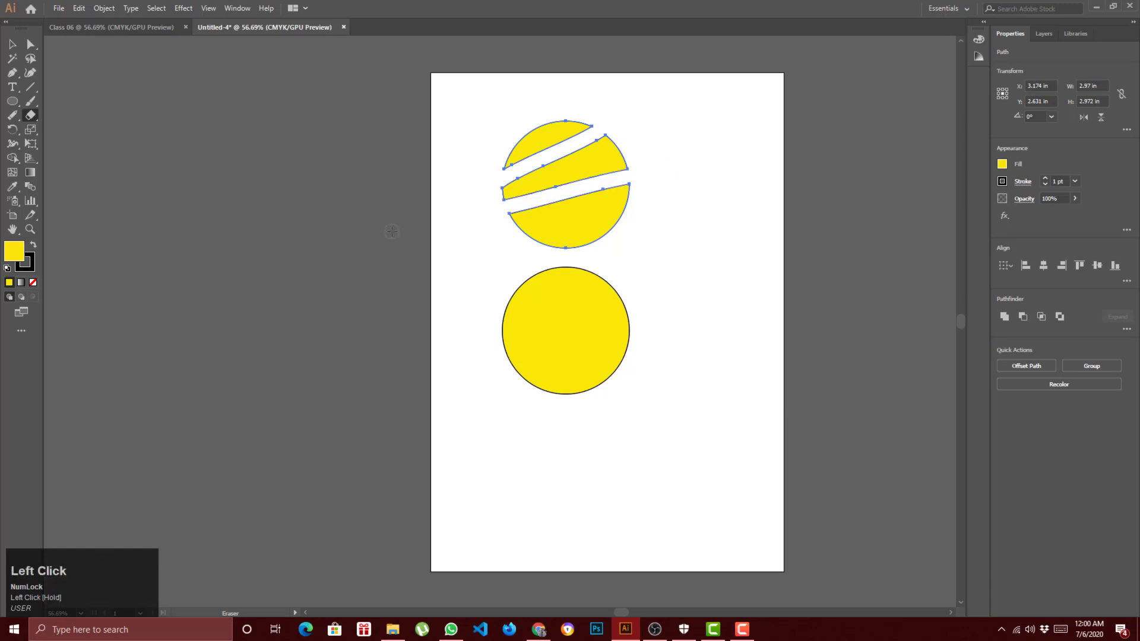
Try erasing roughly horizontal bands across the lowest piece of the cut circle, undoing each stroke.
{"action": "left_click_drag", "start_coordinate": [636, 221], "coordinate": [524, 212]}
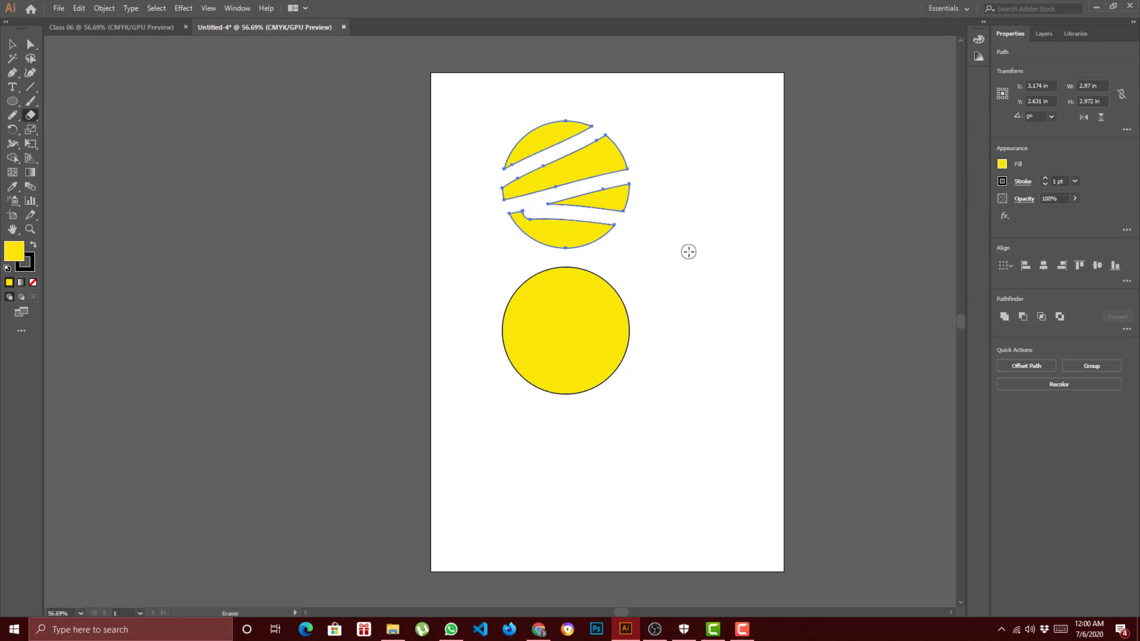
{"action": "key", "text": "ctrl+z"}
{"action": "left_click_drag", "start_coordinate": [543, 236], "coordinate": [643, 229]}
{"action": "key", "text": "ctrl+z"}
{"action": "left_click_drag", "start_coordinate": [515, 244], "coordinate": [657, 244]}
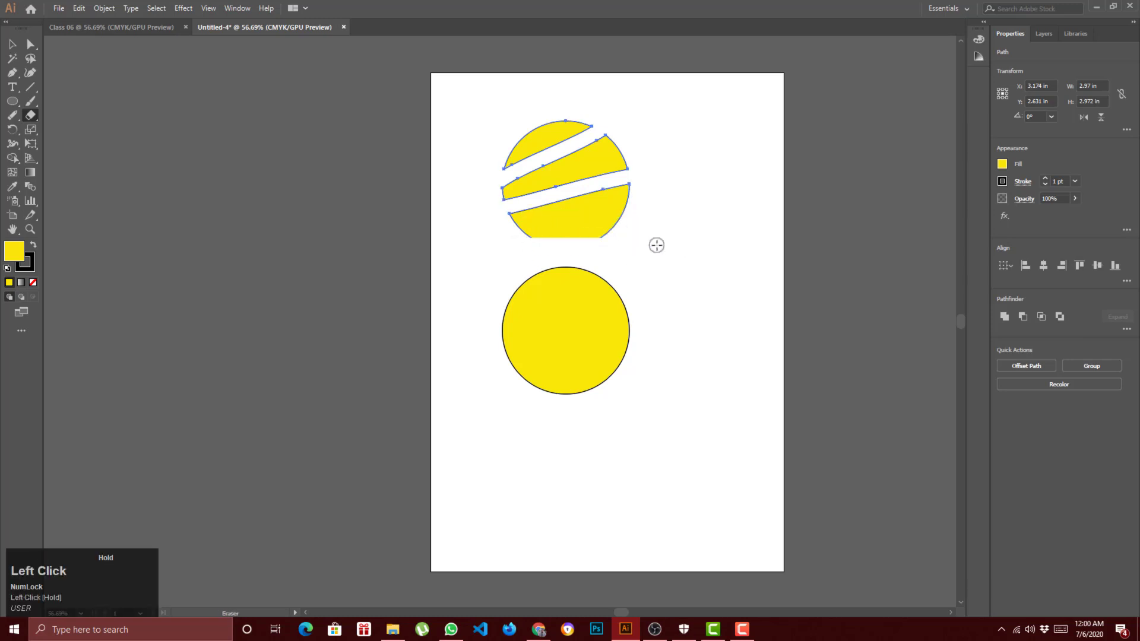
{"action": "key", "text": "ctrl+z"}
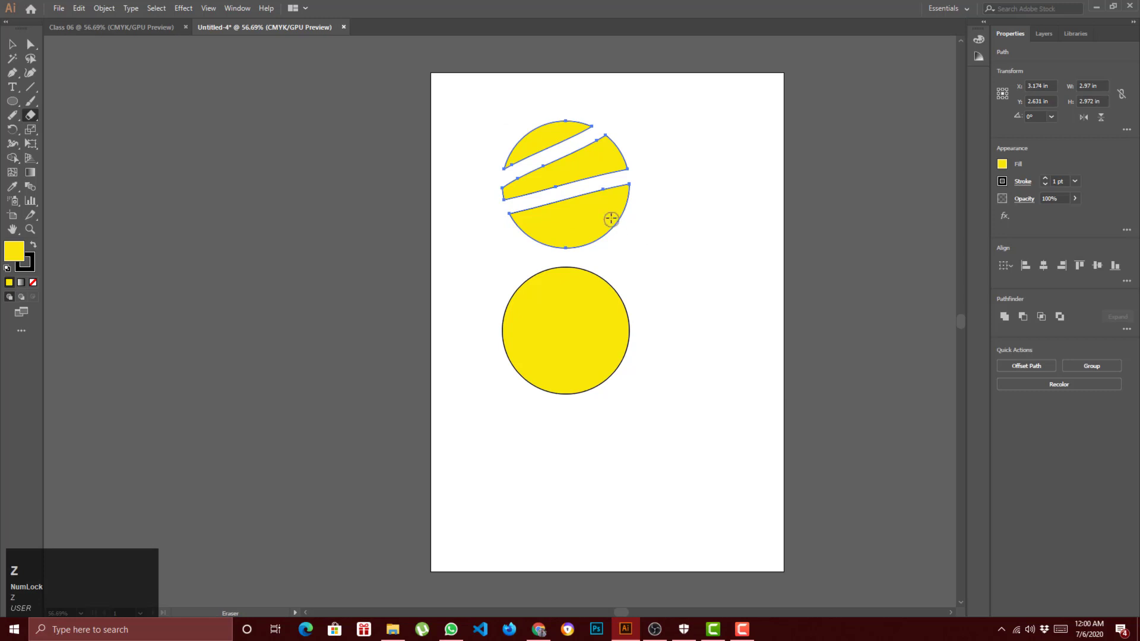
Erase a closed oval hole inside the lowest piece and cut a slanted channel through the middle piece.
{"action": "mouse_move", "coordinate": [593, 214]}
{"action": "left_mouse_down"}
{"action": "mouse_move", "coordinate": [553, 227]}
{"action": "mouse_move", "coordinate": [598, 211]}
{"action": "mouse_move", "coordinate": [551, 225]}
{"action": "mouse_move", "coordinate": [594, 215]}
{"action": "left_mouse_up"}
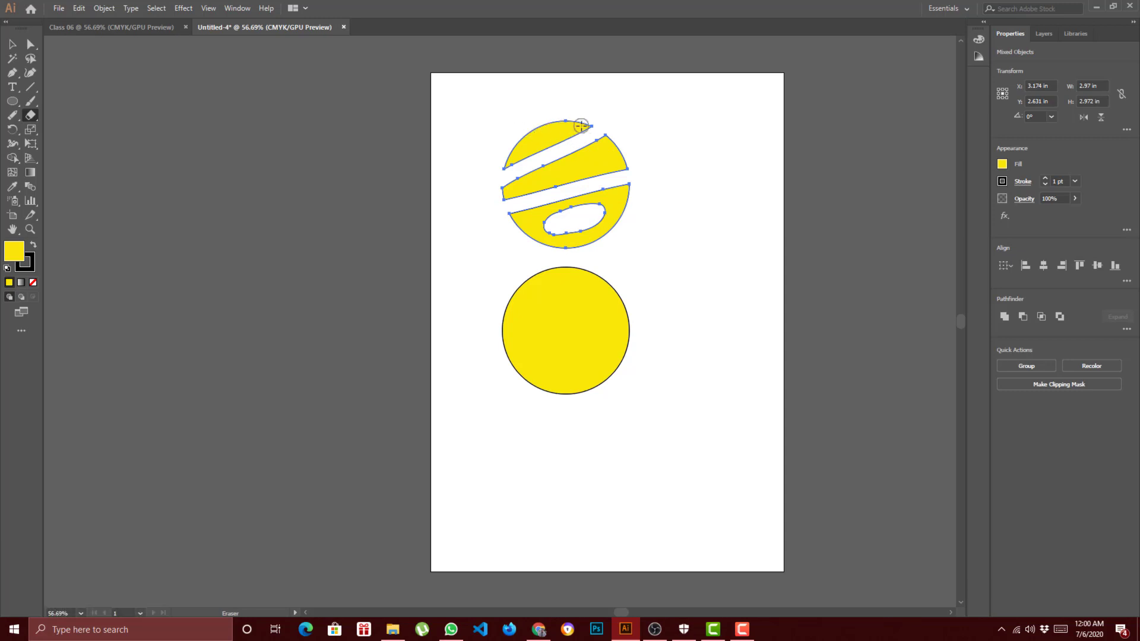
{"action": "left_click_drag", "start_coordinate": [572, 156], "coordinate": [619, 182]}
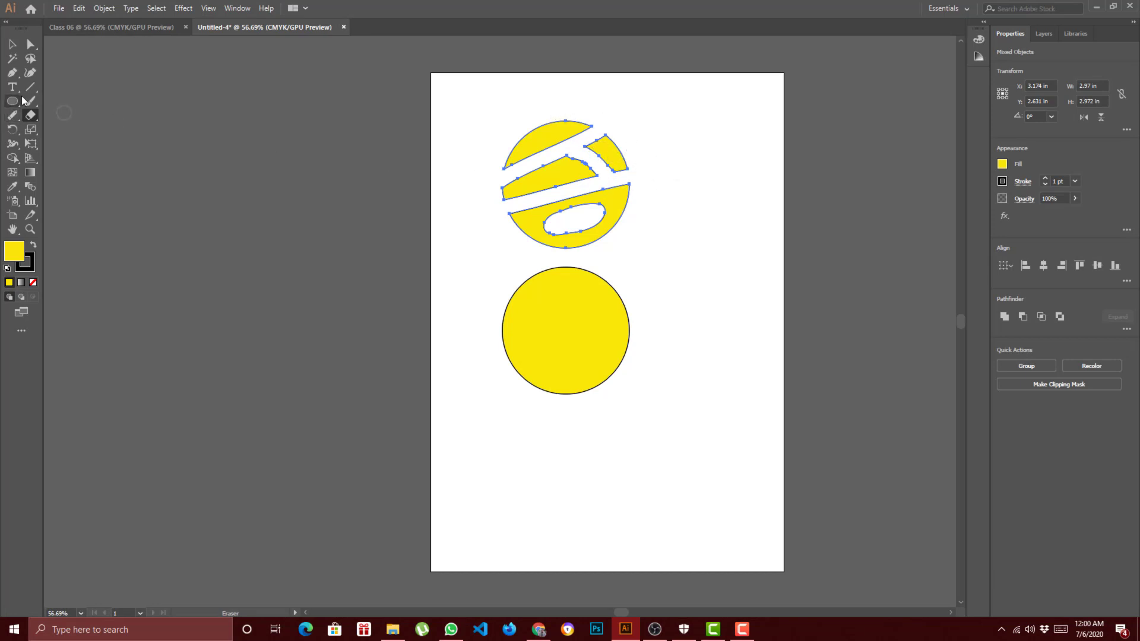
Draw an open spiral-shaped path beside the circles with the Pen tool, with its fill set to None and its stroke active.
{"action": "left_click", "coordinate": [12, 73]}
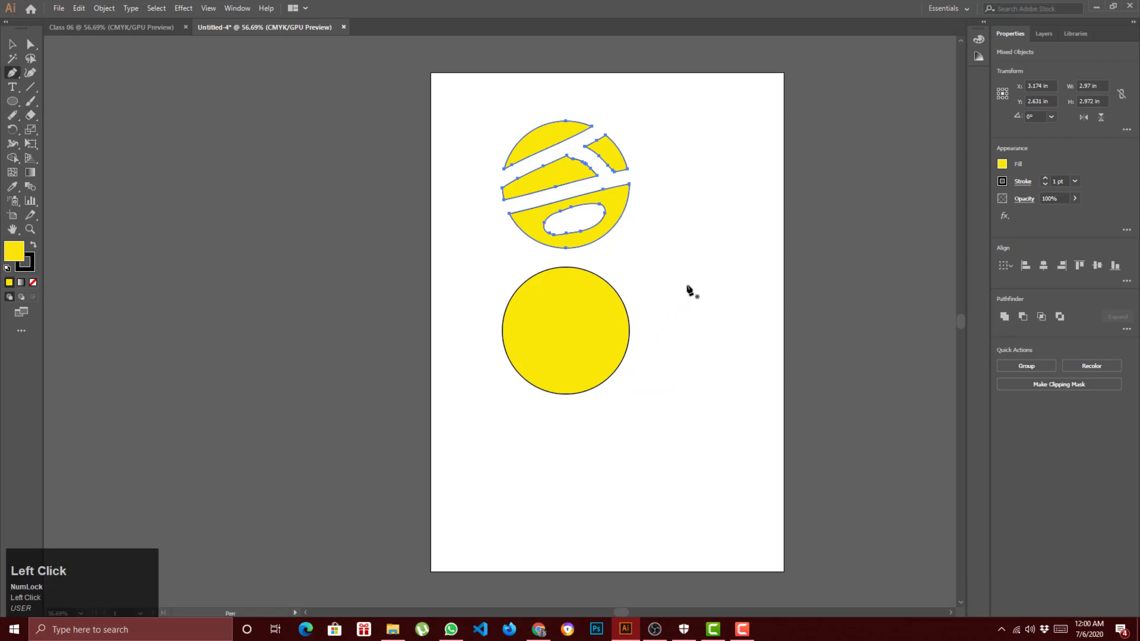
{"action": "left_click", "coordinate": [663, 264]}
{"action": "left_click", "coordinate": [668, 300]}
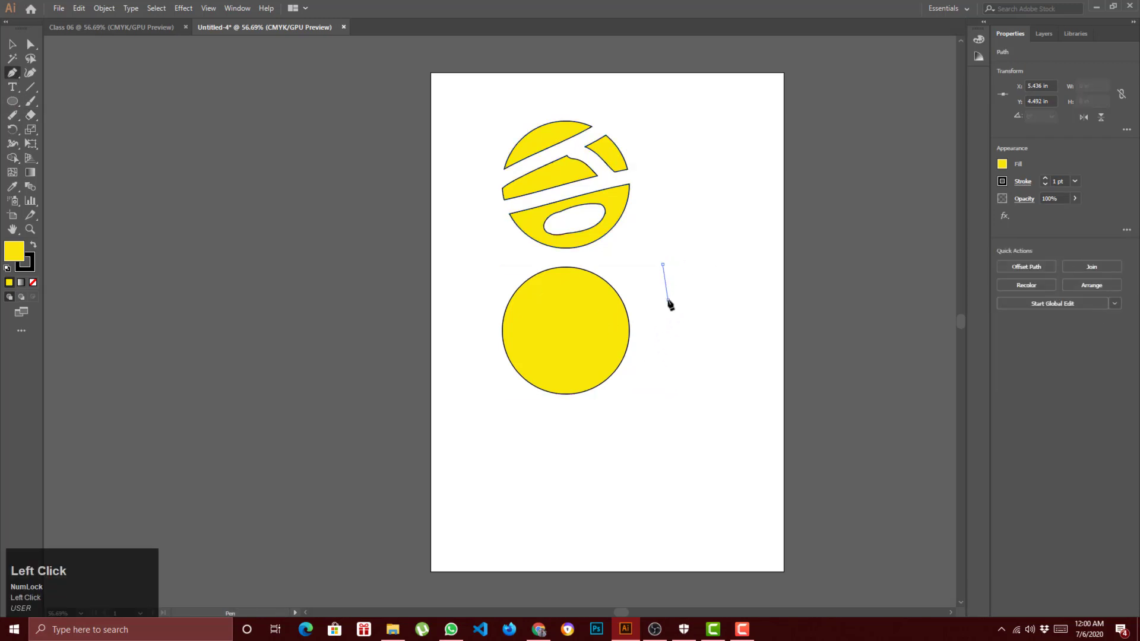
{"action": "left_click", "coordinate": [696, 300]}
{"action": "left_click", "coordinate": [697, 275]}
{"action": "left_click", "coordinate": [708, 260]}
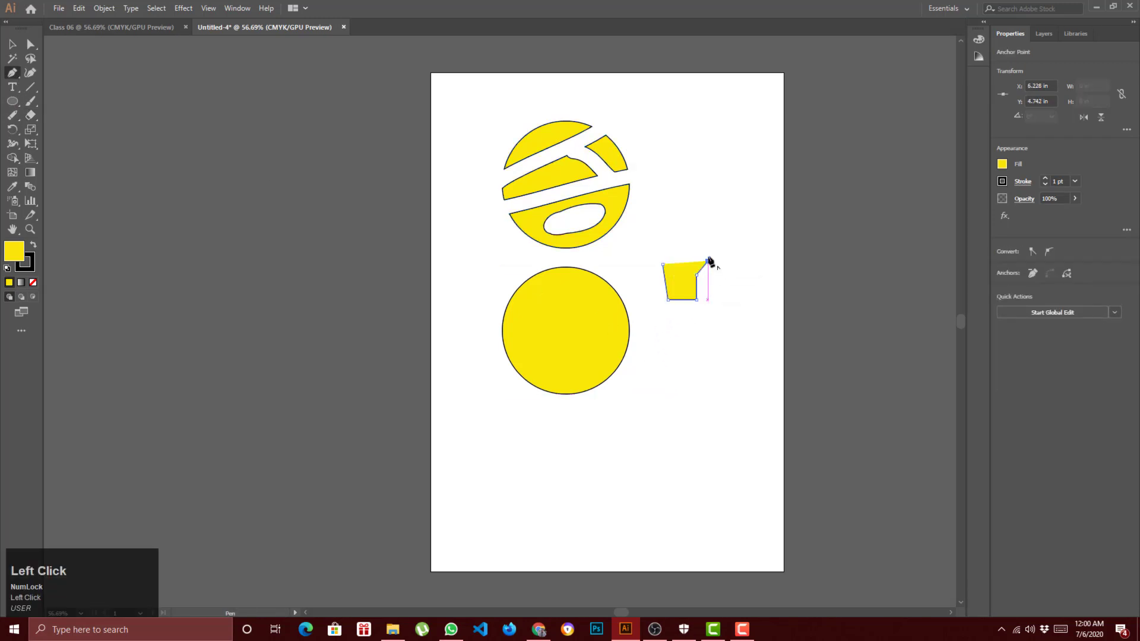
{"action": "left_click", "coordinate": [704, 252]}
{"action": "left_click", "coordinate": [682, 239]}
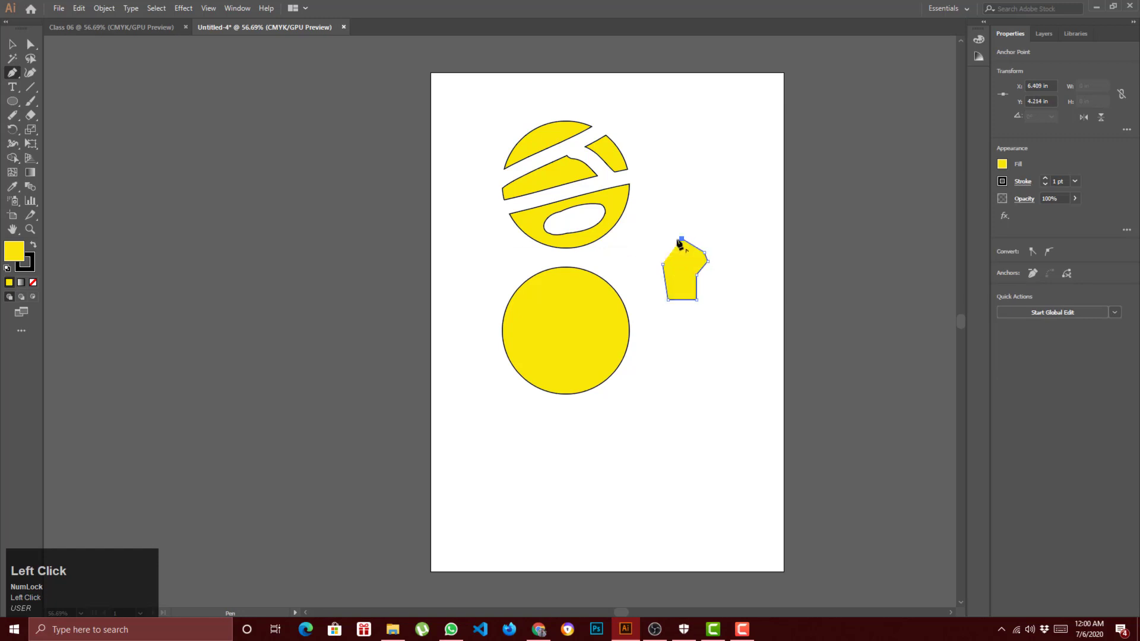
{"action": "left_click", "coordinate": [632, 254]}
{"action": "left_click", "coordinate": [628, 284]}
{"action": "left_click", "coordinate": [641, 322]}
{"action": "left_click", "coordinate": [666, 367]}
{"action": "left_click", "coordinate": [718, 356]}
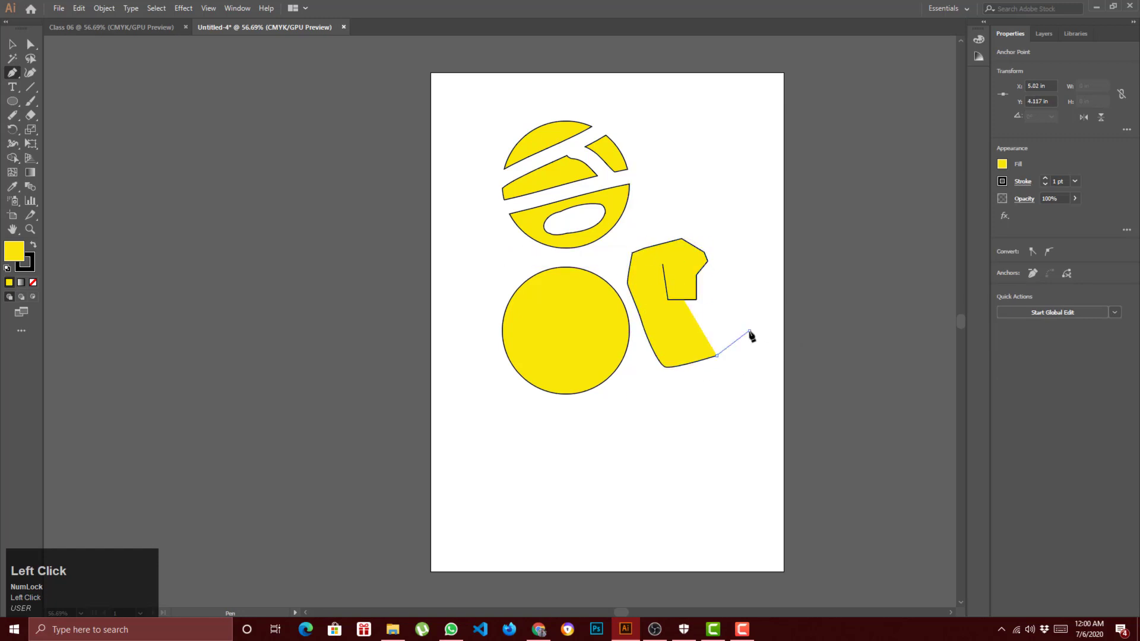
{"action": "left_click", "coordinate": [749, 330]}
{"action": "left_click", "coordinate": [749, 295]}
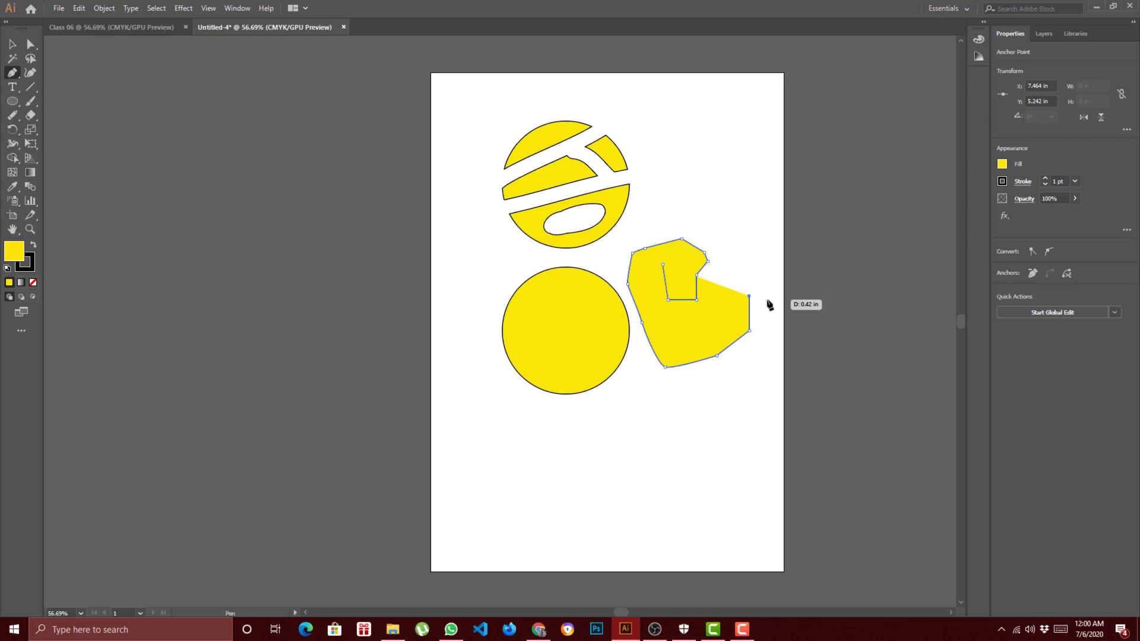
{"action": "left_click", "coordinate": [34, 282]}
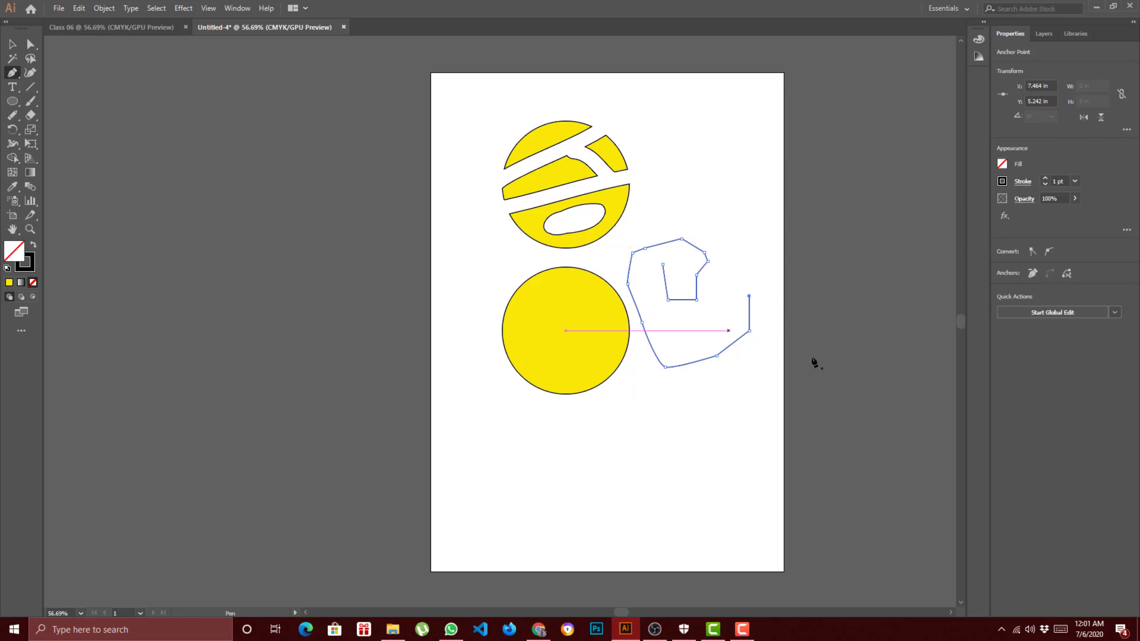
{"action": "left_click", "coordinate": [32, 271]}
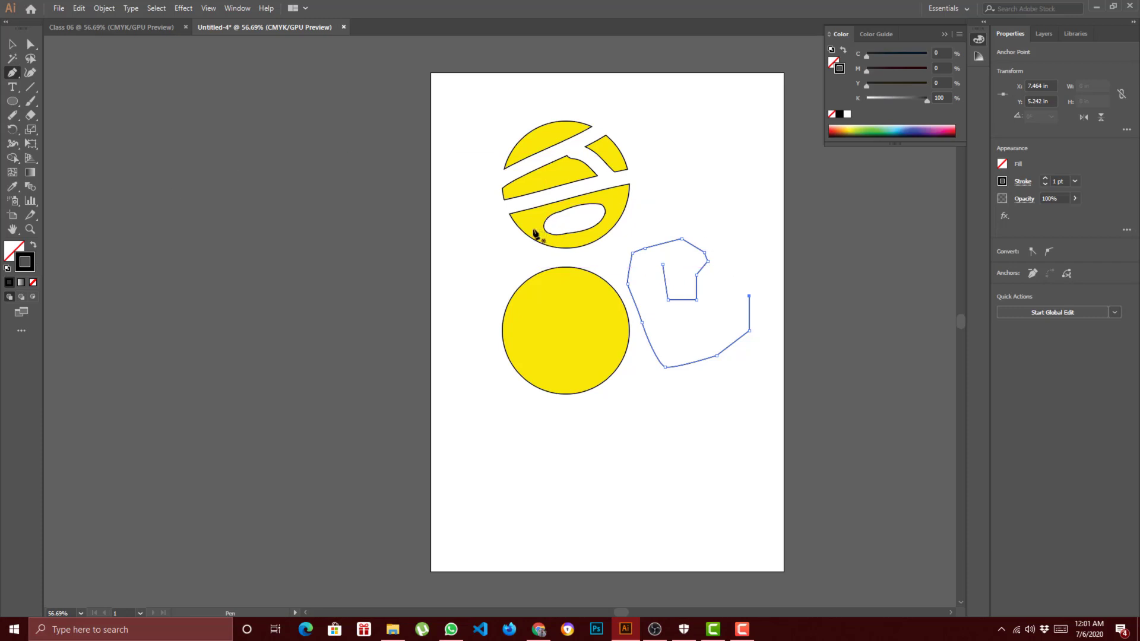
Select the lowest piece of the cut circle and make its fill the active colour.
{"action": "left_click", "coordinate": [12, 44]}
{"action": "left_click", "coordinate": [530, 212]}
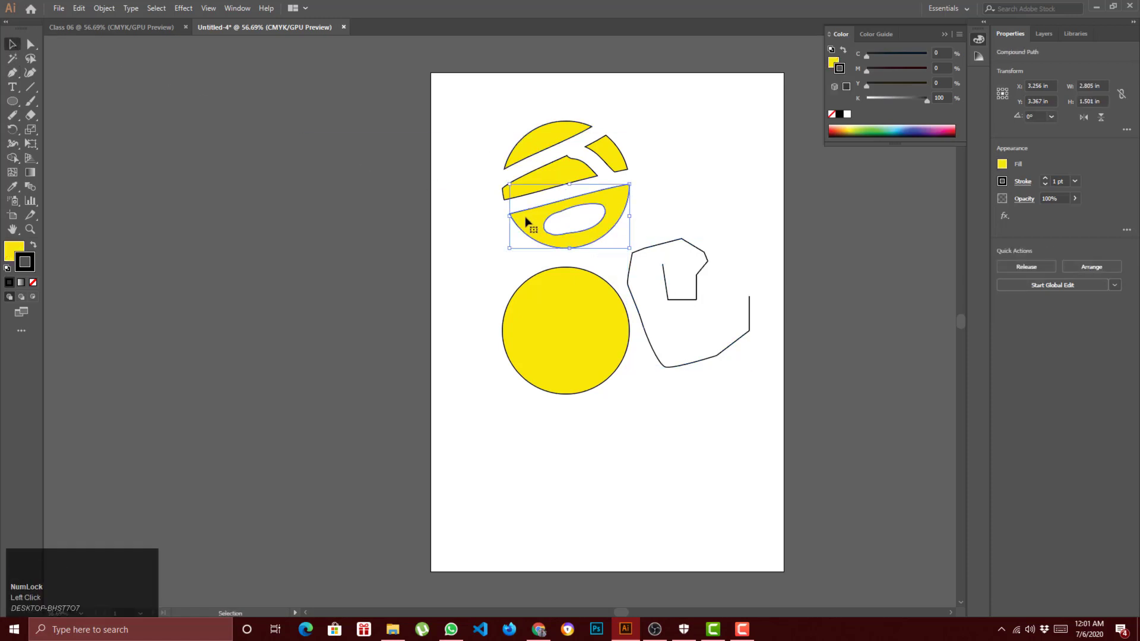
{"action": "left_click", "coordinate": [11, 255]}
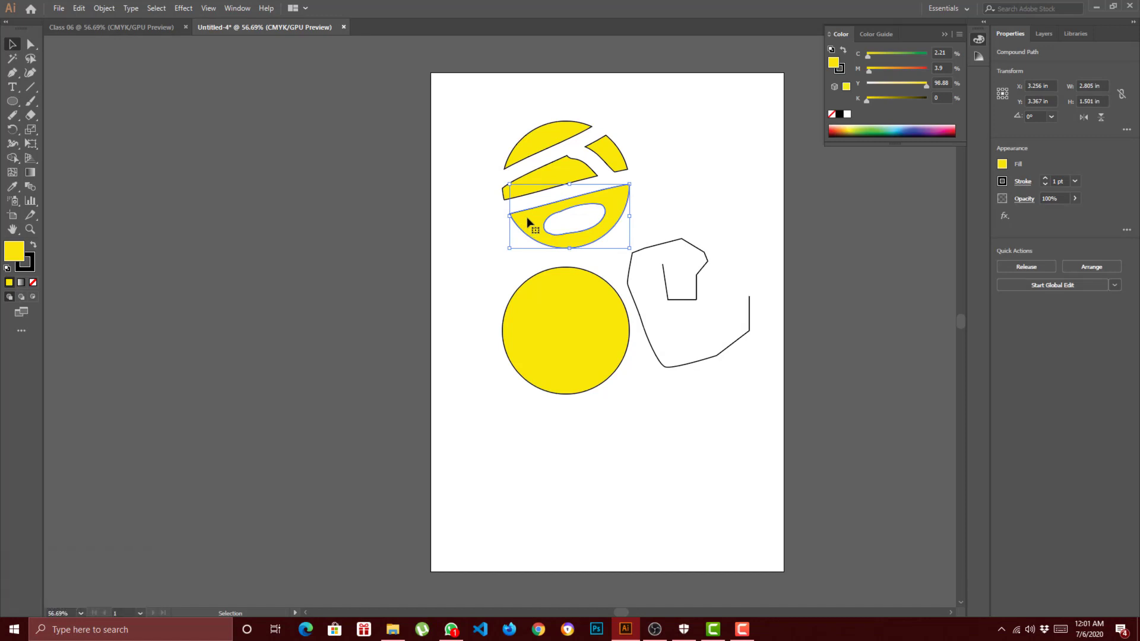
{"action": "double_click", "coordinate": [7, 255]}
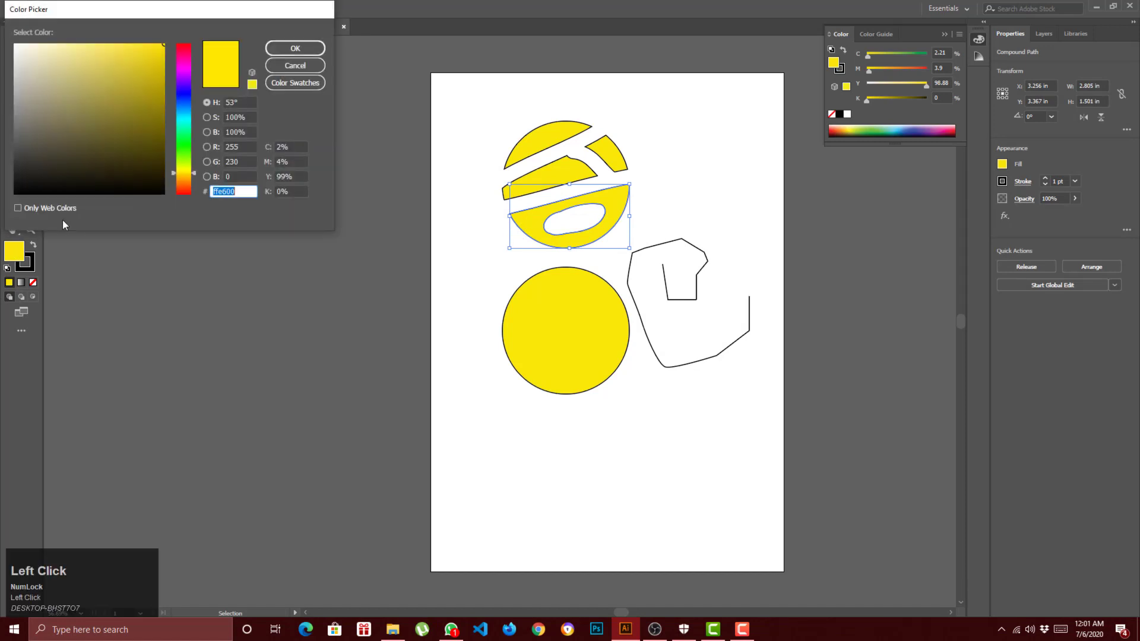
{"action": "left_click_drag", "start_coordinate": [143, 52], "coordinate": [95, 51]}
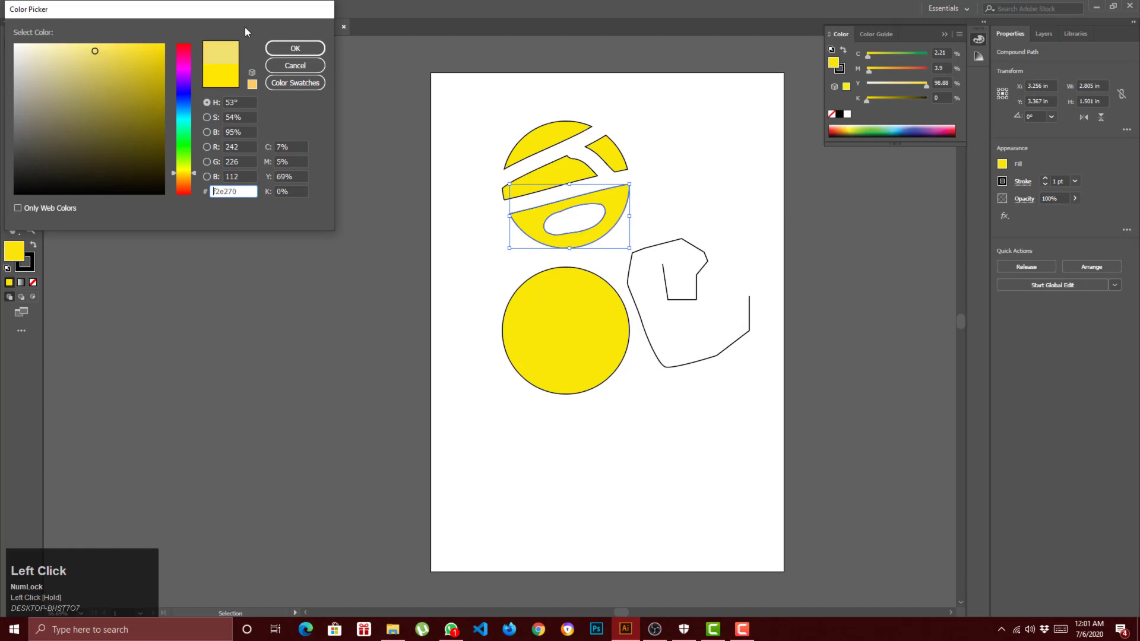
{"action": "left_click", "coordinate": [283, 65]}
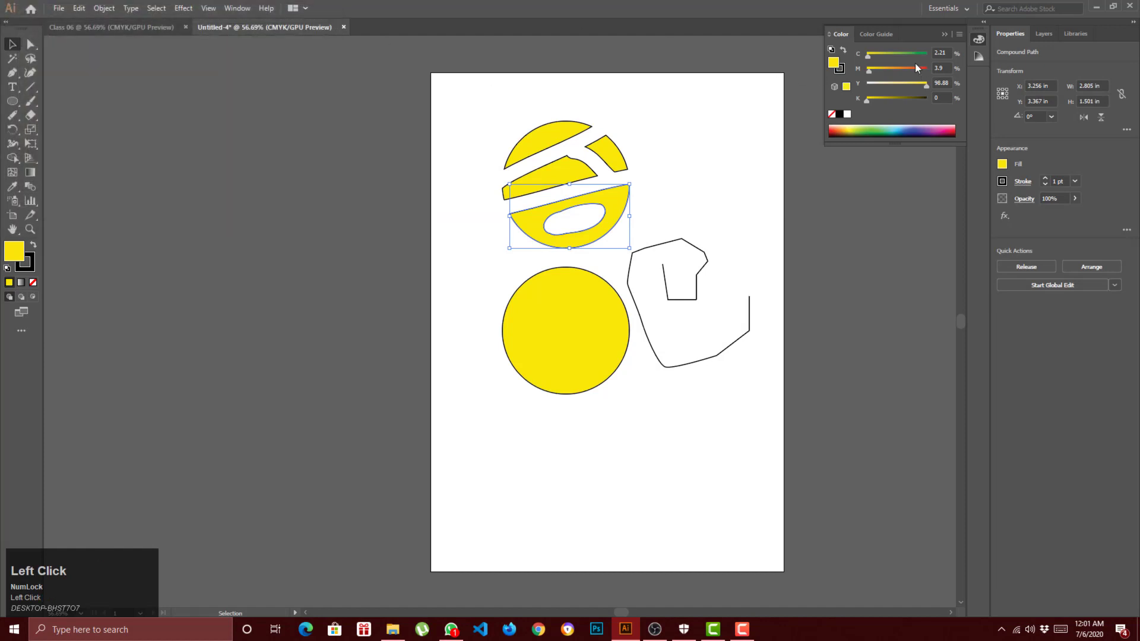
Fill the lowest piece of the cut circle with cyan and the large middle piece with orange.
{"action": "left_click", "coordinate": [1002, 165]}
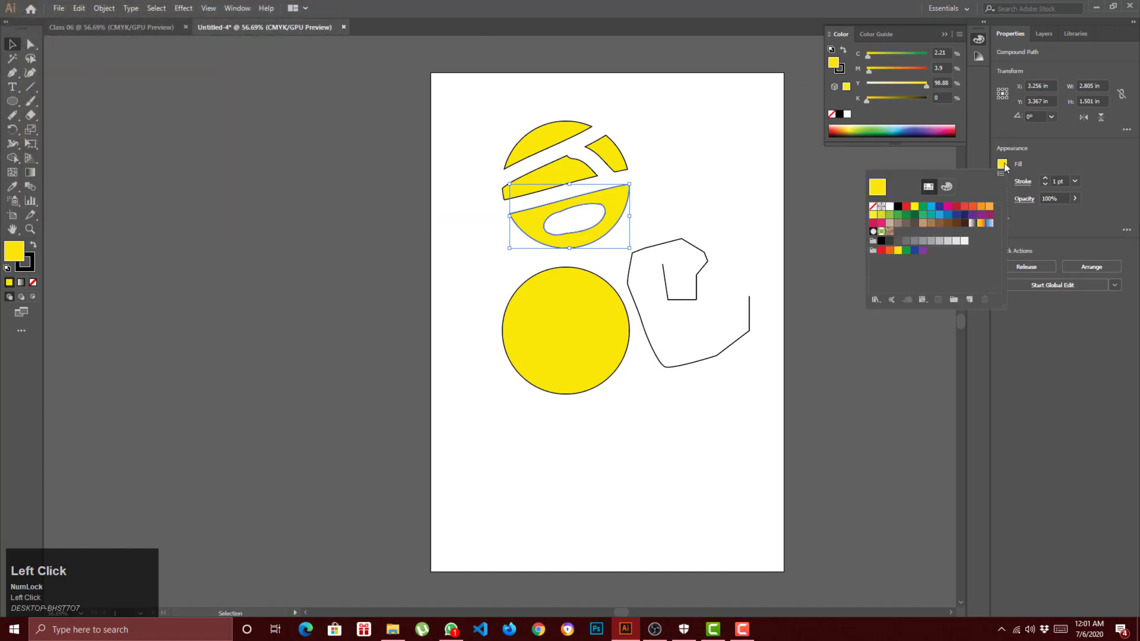
{"action": "left_click", "coordinate": [931, 206]}
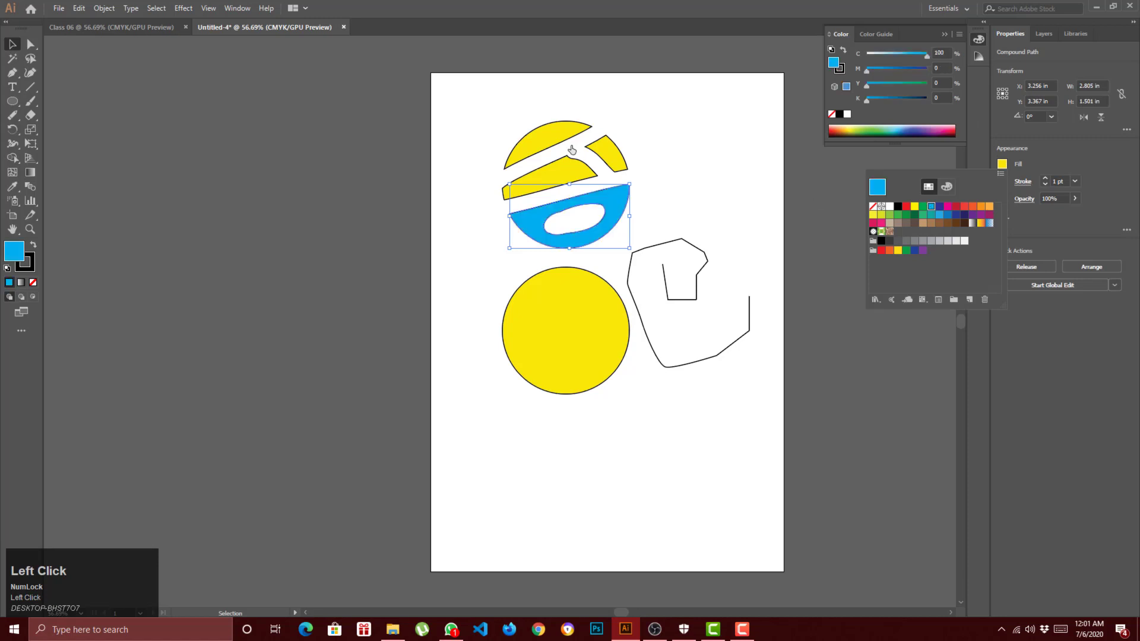
{"action": "left_click", "coordinate": [579, 175]}
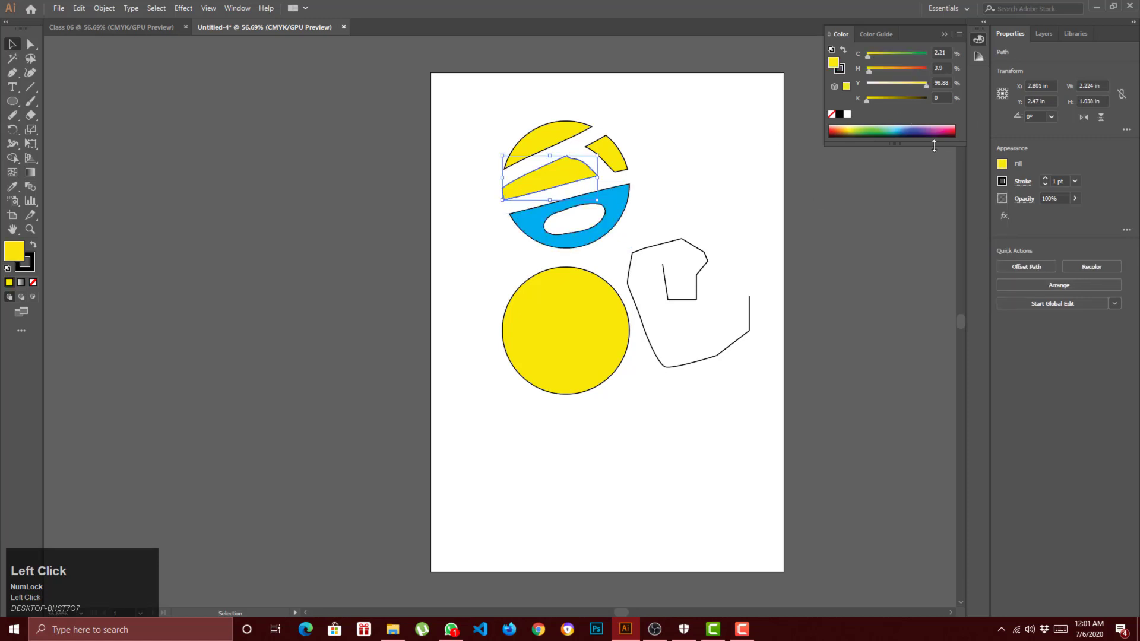
{"action": "left_click", "coordinate": [1004, 164]}
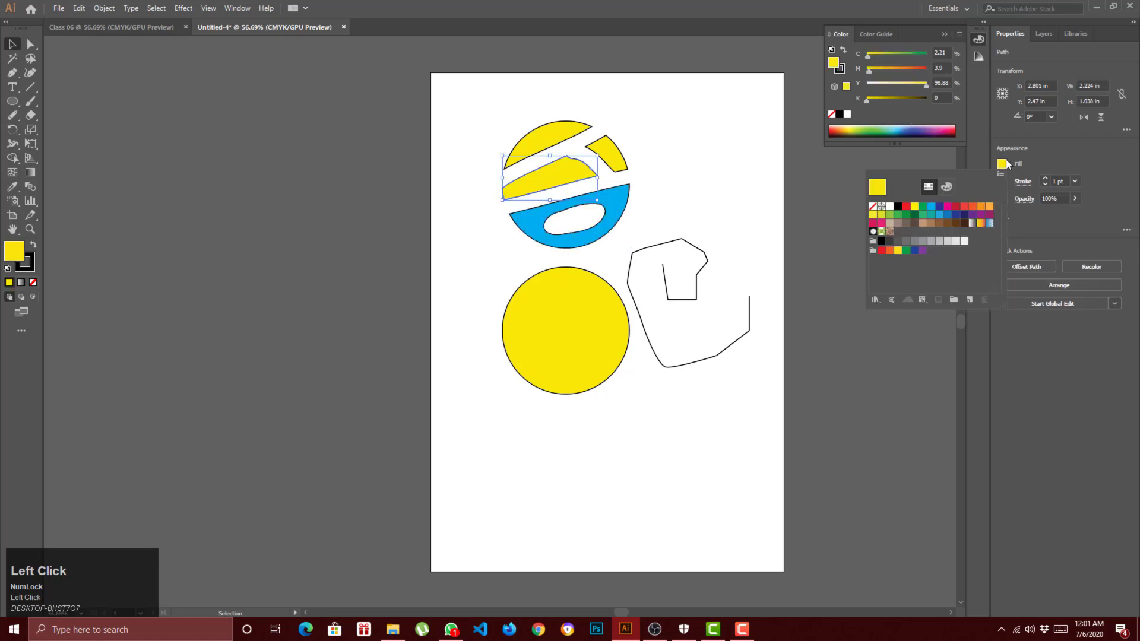
{"action": "left_click", "coordinate": [981, 206]}
{"action": "double_click", "coordinate": [609, 155]}
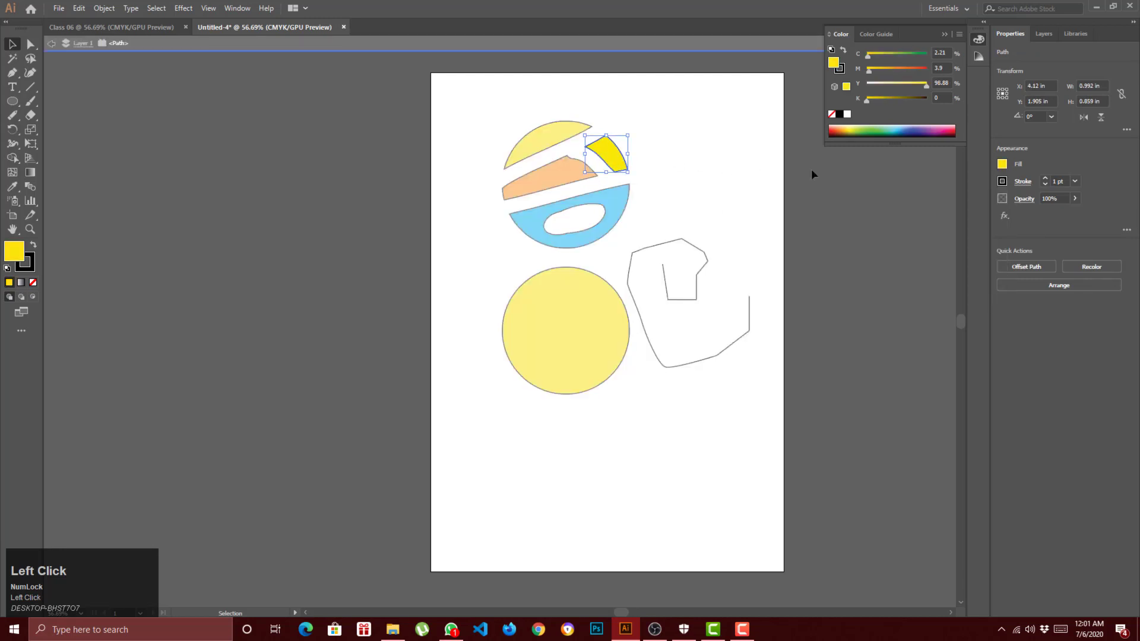
{"action": "left_click", "coordinate": [1001, 168]}
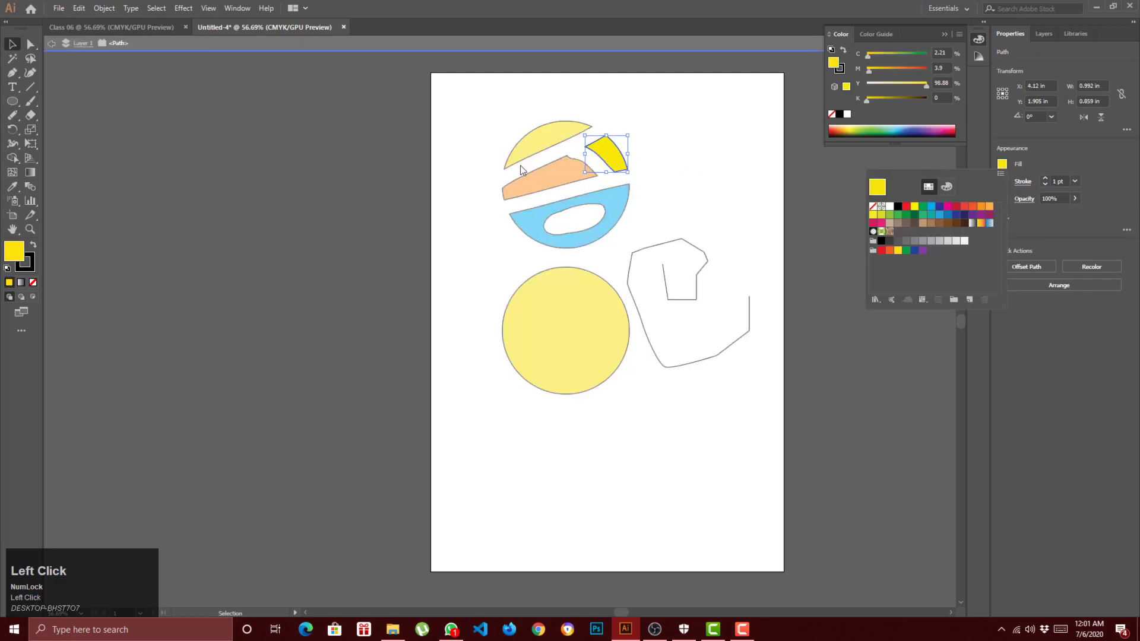
{"action": "left_click", "coordinate": [622, 159]}
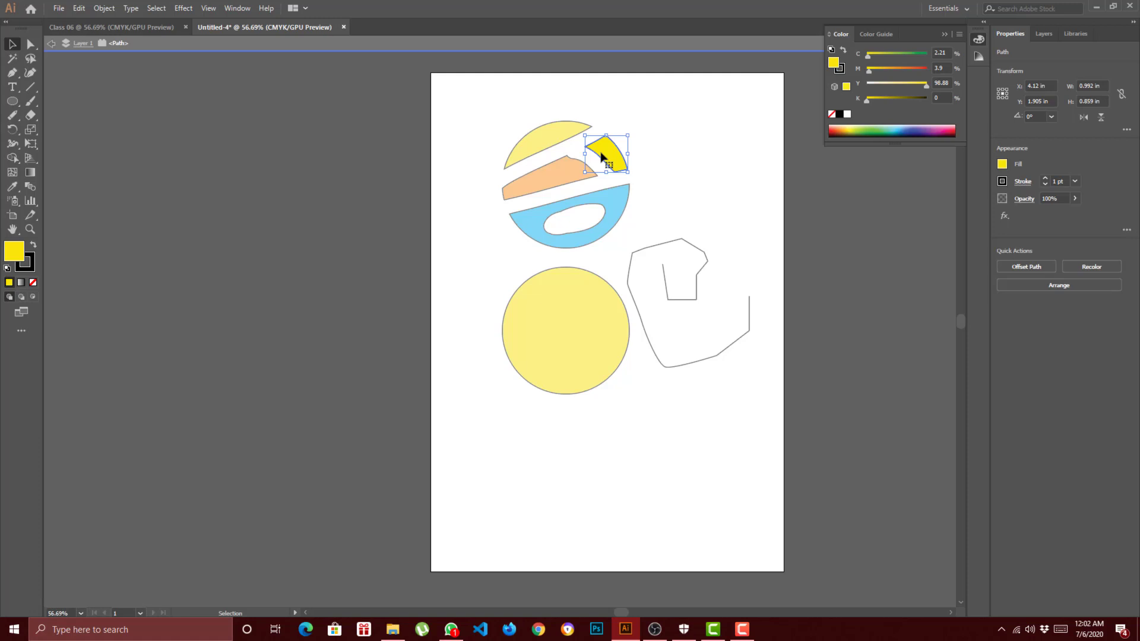
Exit isolation mode and expand Layer 1 to list its individual objects.
{"action": "left_click", "coordinate": [1046, 33]}
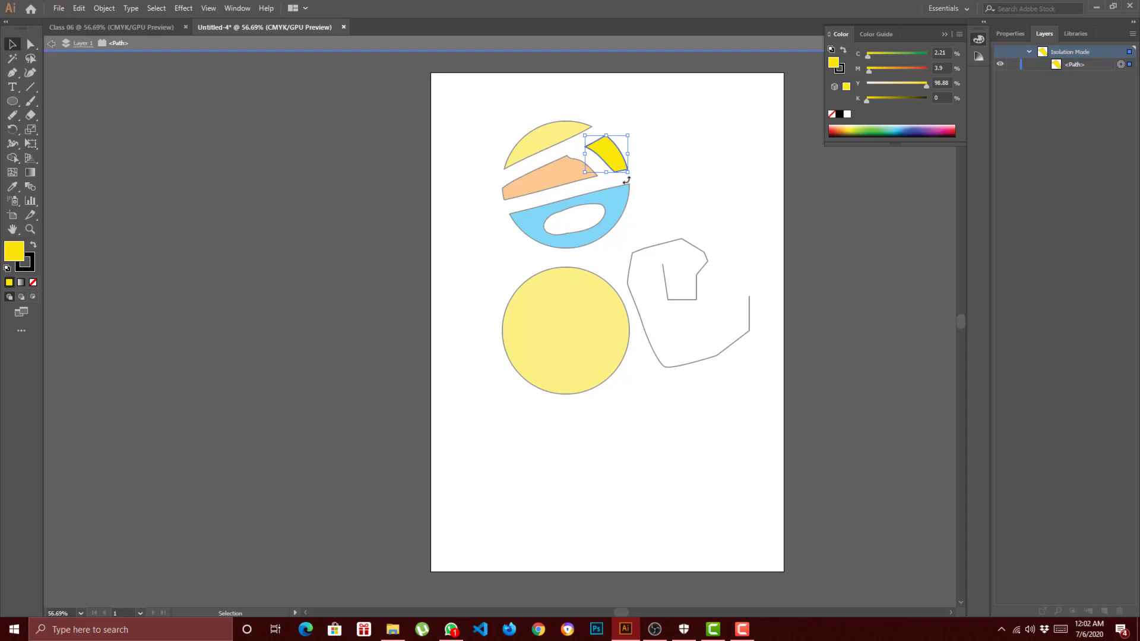
{"action": "left_click", "coordinate": [760, 180]}
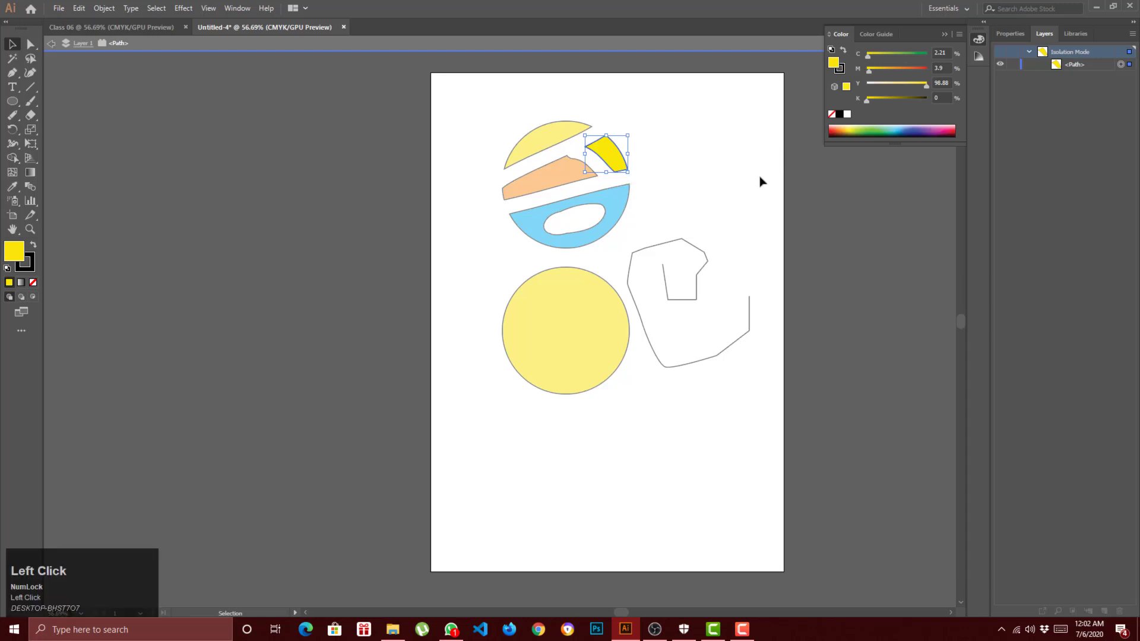
{"action": "double_click", "coordinate": [760, 181]}
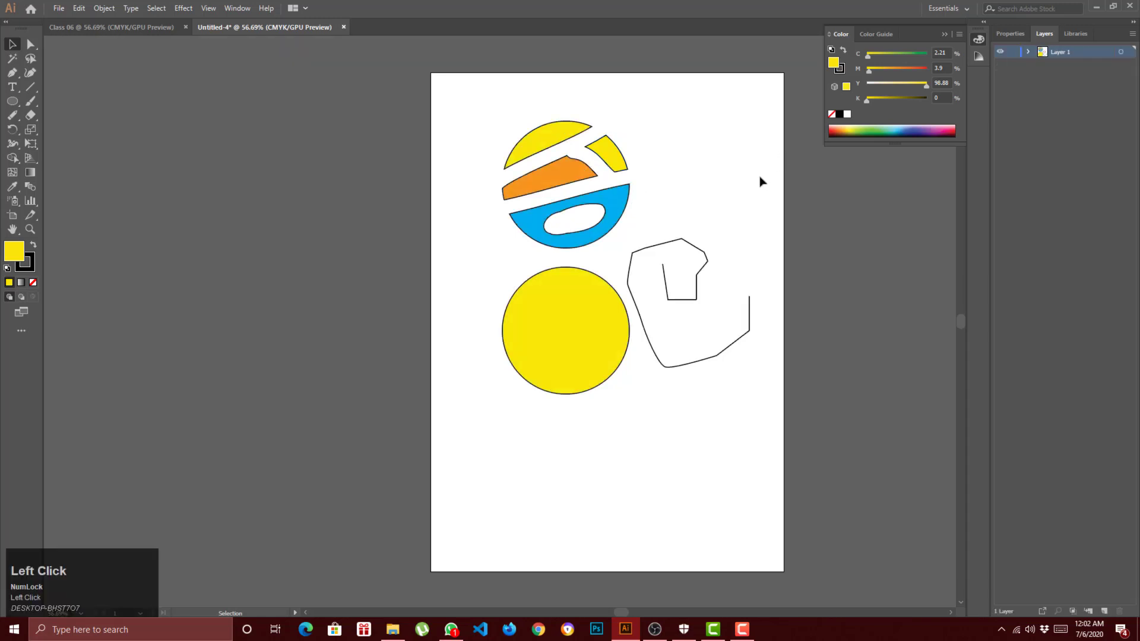
{"action": "left_click", "coordinate": [1028, 51]}
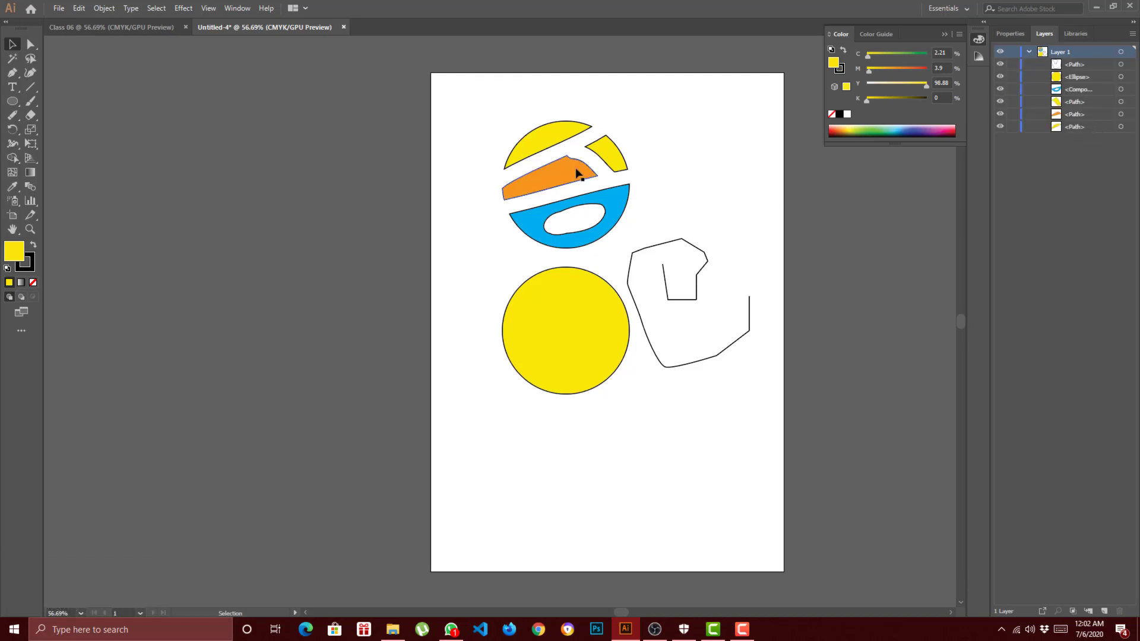
Isolate the small upper-right piece of the cut circle, set its fill's cyan value to 80%, and exit isolation mode.
{"action": "left_click", "coordinate": [611, 158]}
{"action": "double_click", "coordinate": [611, 158]}
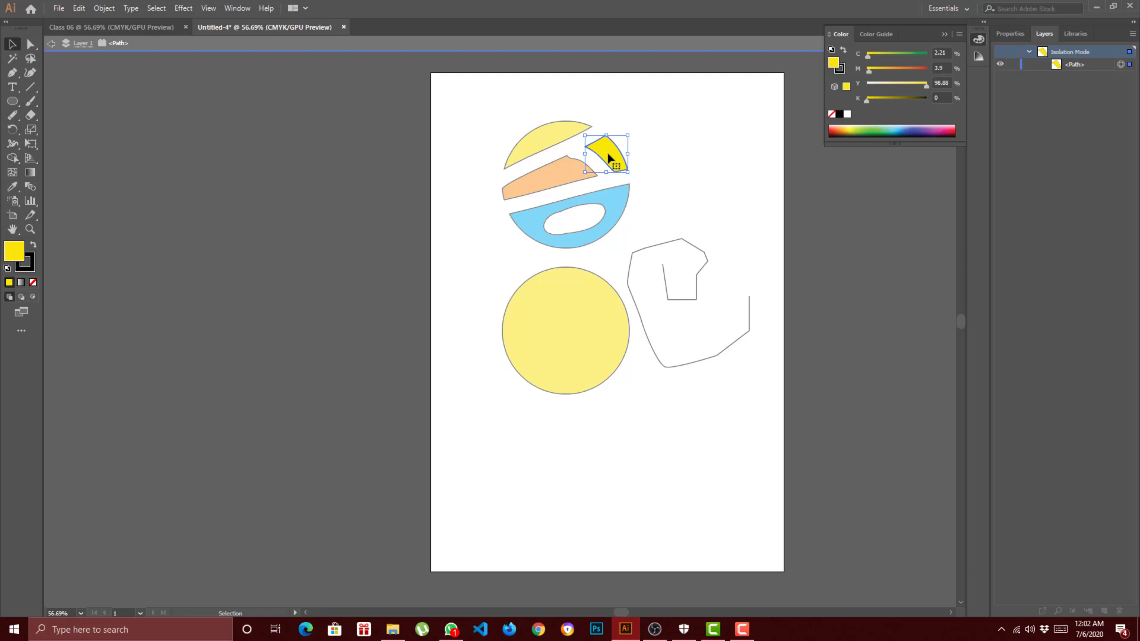
{"action": "left_click", "coordinate": [915, 54]}
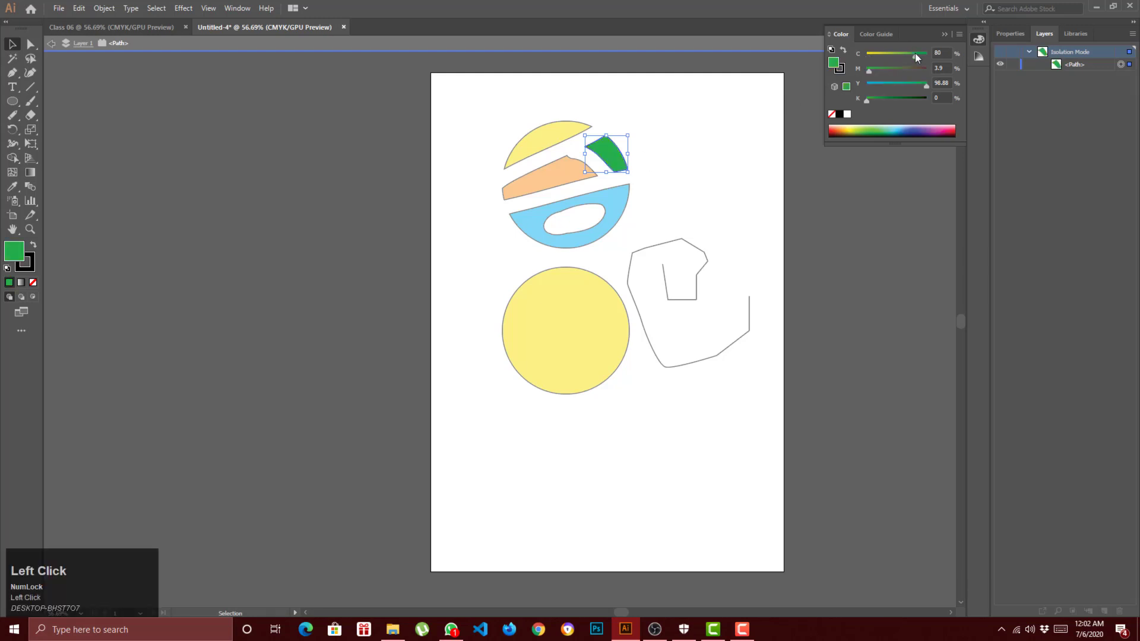
{"action": "double_click", "coordinate": [705, 160]}
{"action": "left_click", "coordinate": [601, 154]}
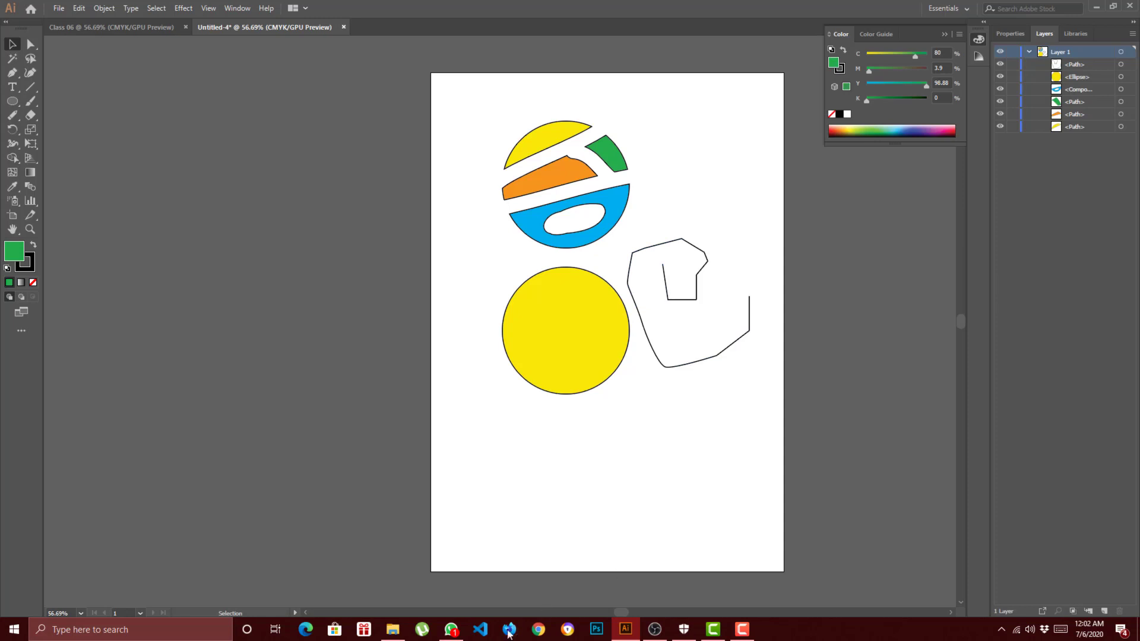
Erase a vertical gap through the top yellow piece of the cut circle with the Eraser tool.
{"action": "left_click", "coordinate": [581, 581]}
{"action": "left_click", "coordinate": [37, 115]}
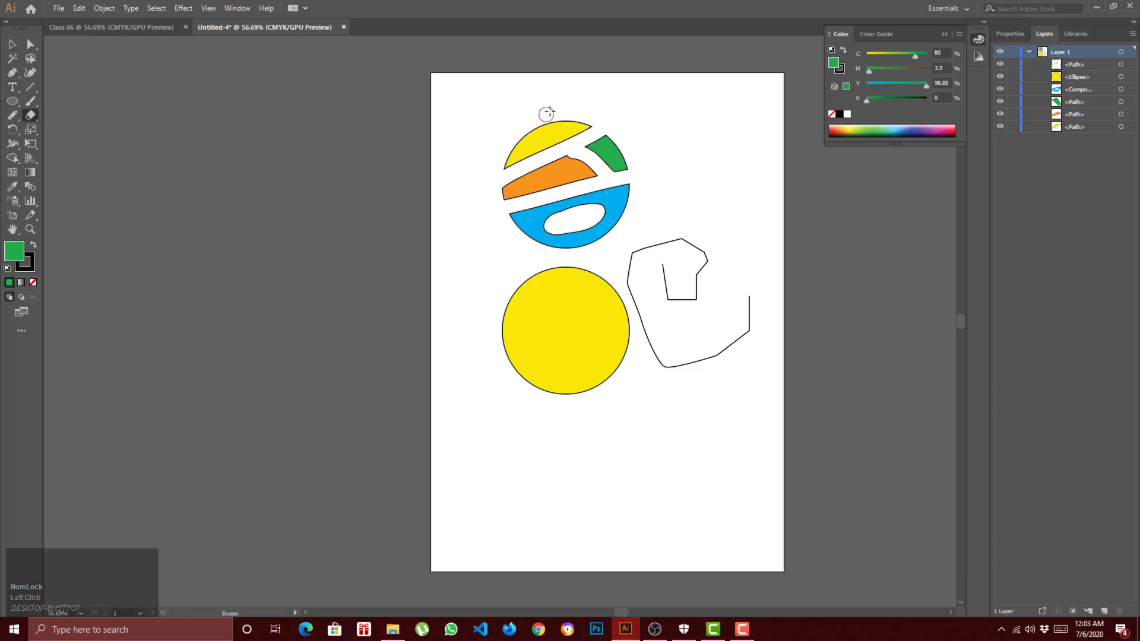
{"action": "left_click_drag", "start_coordinate": [542, 114], "coordinate": [541, 155]}
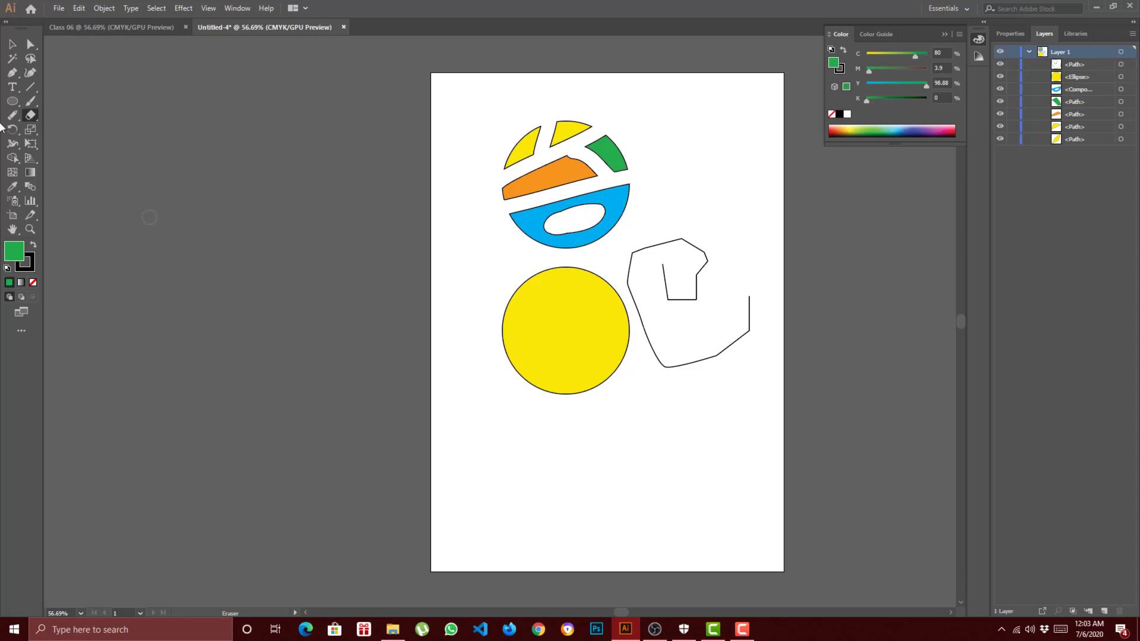
Draw a slightly rotated green hexagon with the Polygon tool below and to the left of the full yellow circle.
{"action": "left_click", "coordinate": [12, 102]}
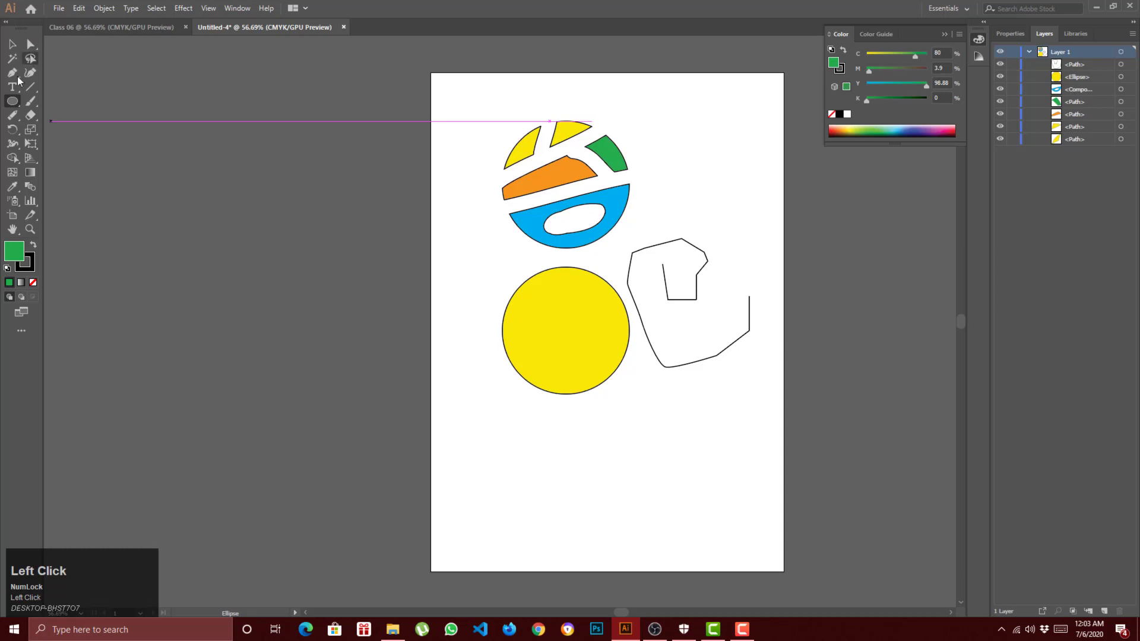
{"action": "right_click", "coordinate": [11, 101]}
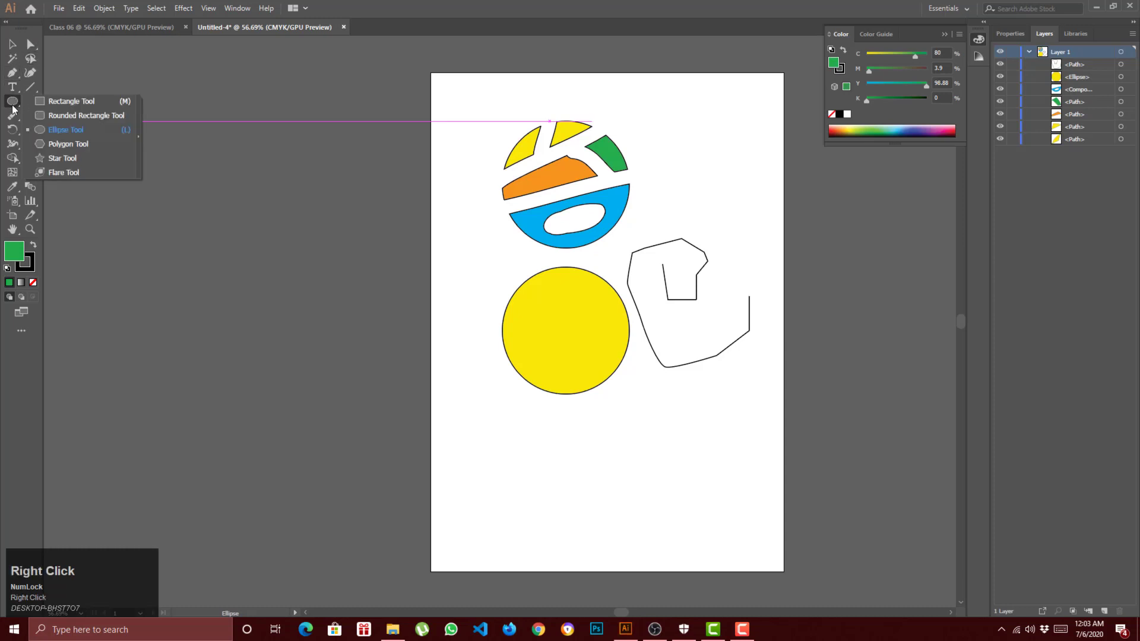
{"action": "left_click", "coordinate": [62, 146]}
{"action": "left_click_drag", "start_coordinate": [502, 467], "coordinate": [443, 456]}
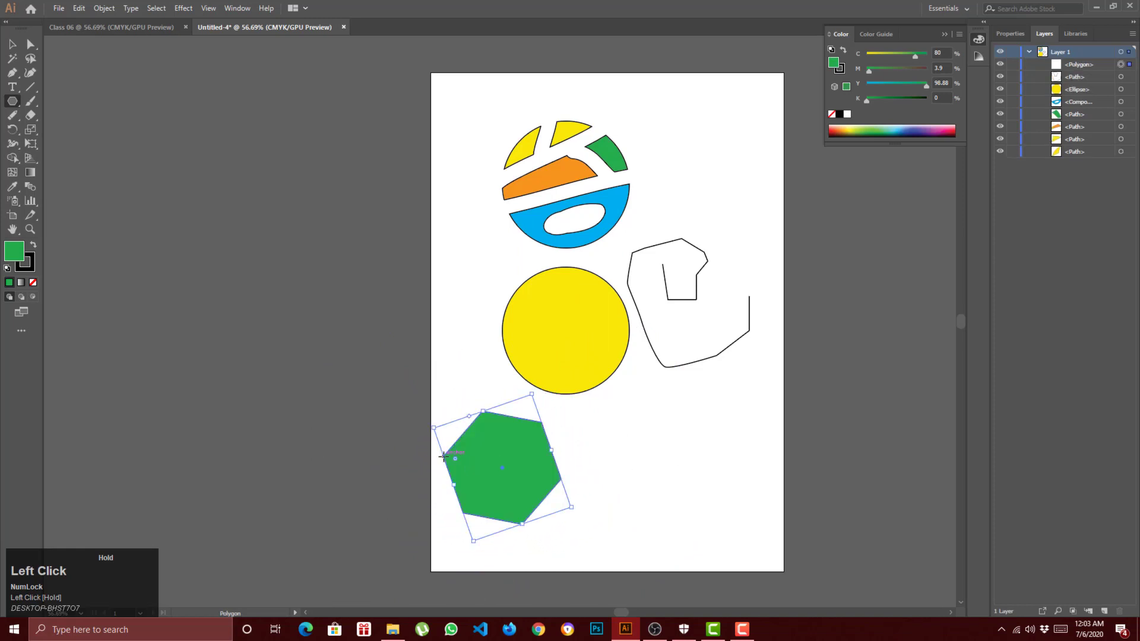
Erase two parallel diagonal strips across the green hexagon with the Eraser tool to cut it into three pieces.
{"action": "left_click", "coordinate": [30, 116]}
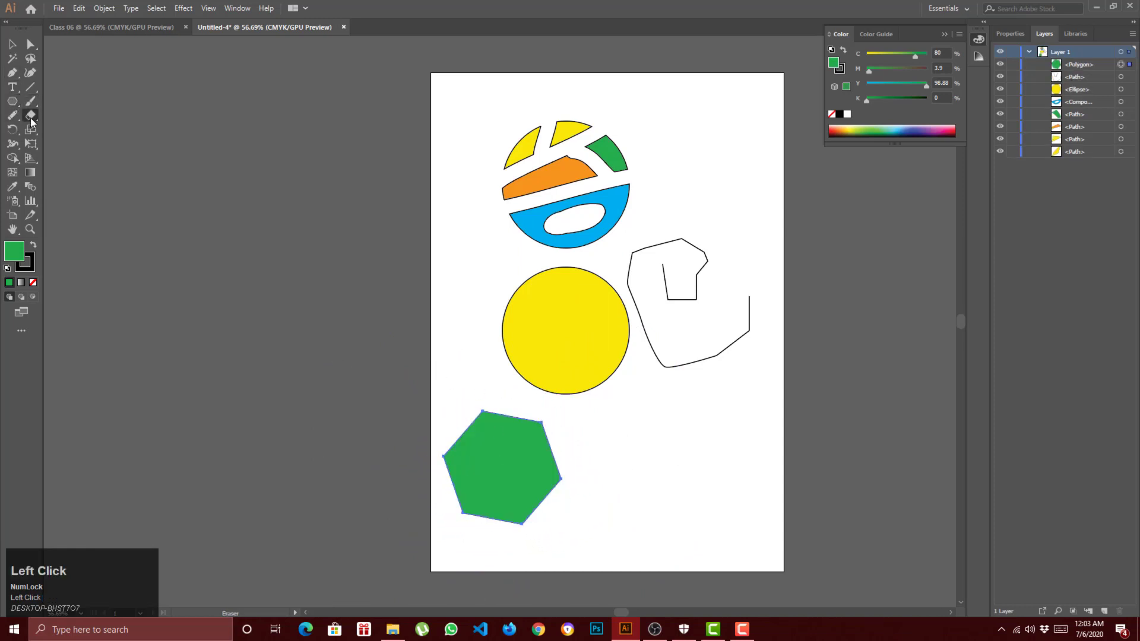
{"action": "right_click", "coordinate": [30, 117]}
{"action": "left_click", "coordinate": [85, 117]}
{"action": "left_click_drag", "start_coordinate": [466, 404], "coordinate": [585, 496]}
{"action": "left_click_drag", "start_coordinate": [422, 453], "coordinate": [589, 571]}
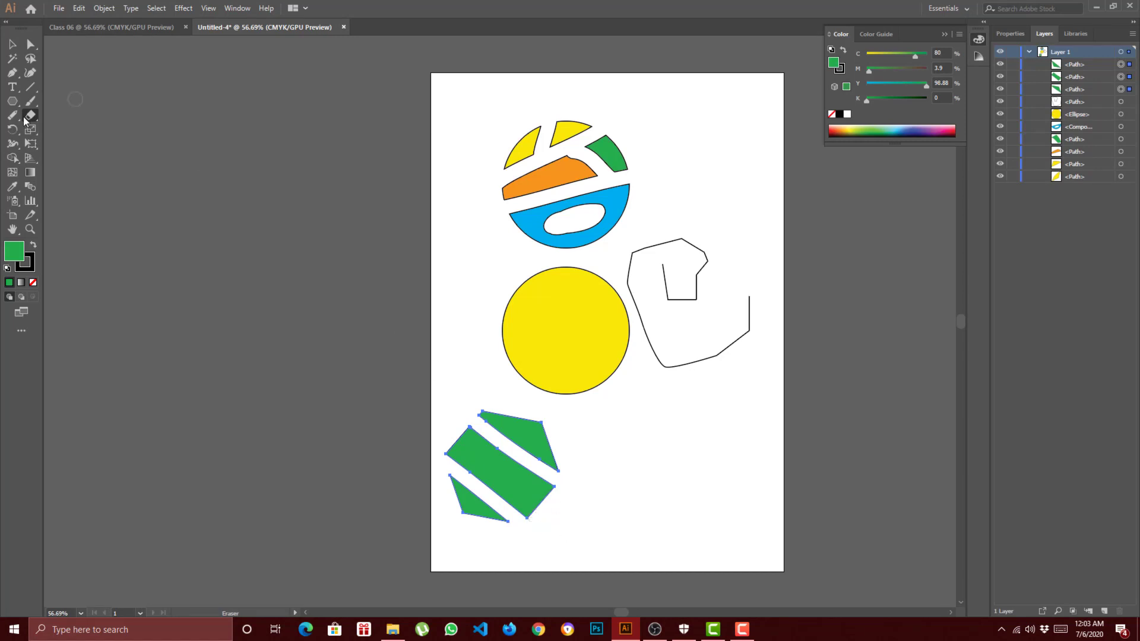
Select the full yellow circle and remove the upper-right quarter of its outline with the Path Eraser tool.
{"action": "right_click", "coordinate": [9, 120]}
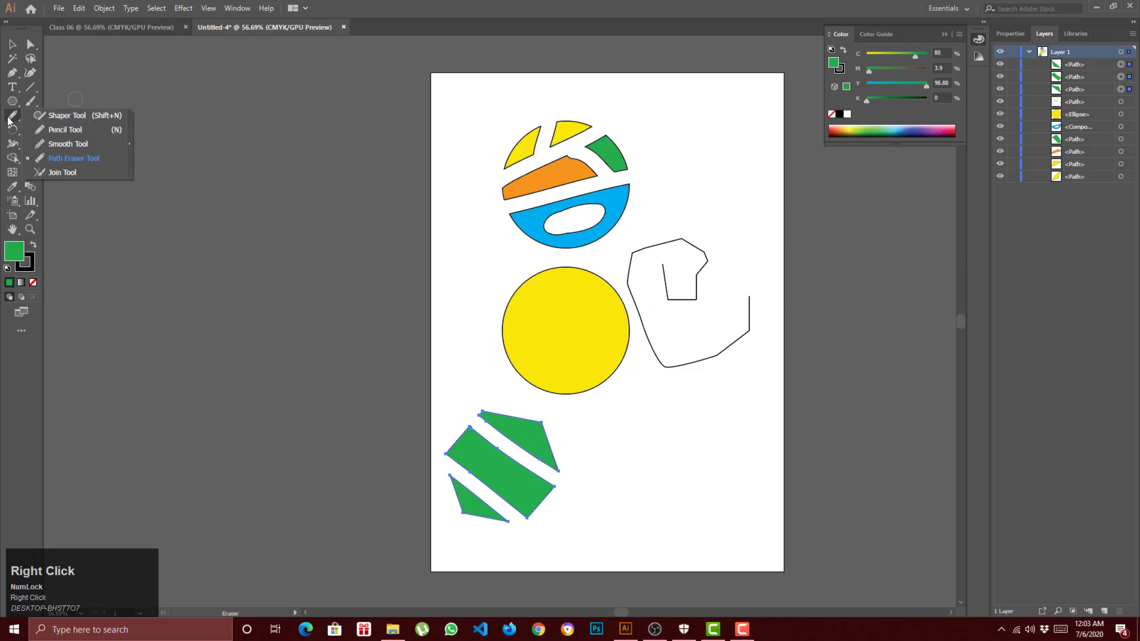
{"action": "left_click", "coordinate": [69, 158]}
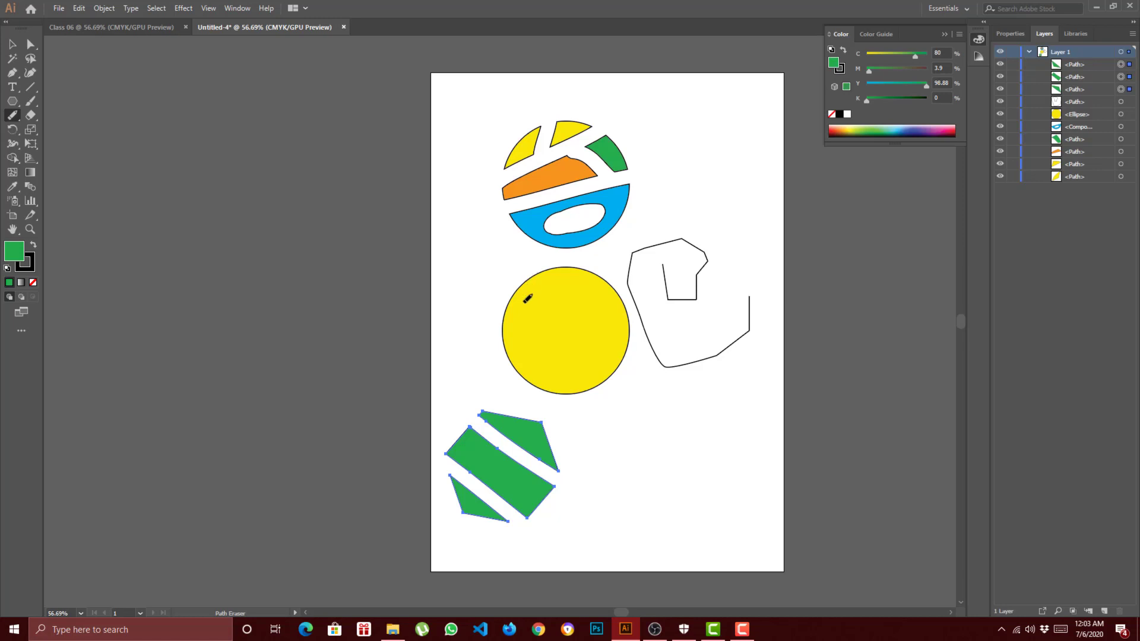
{"action": "left_click", "coordinate": [517, 335], "text": "ctrl"}
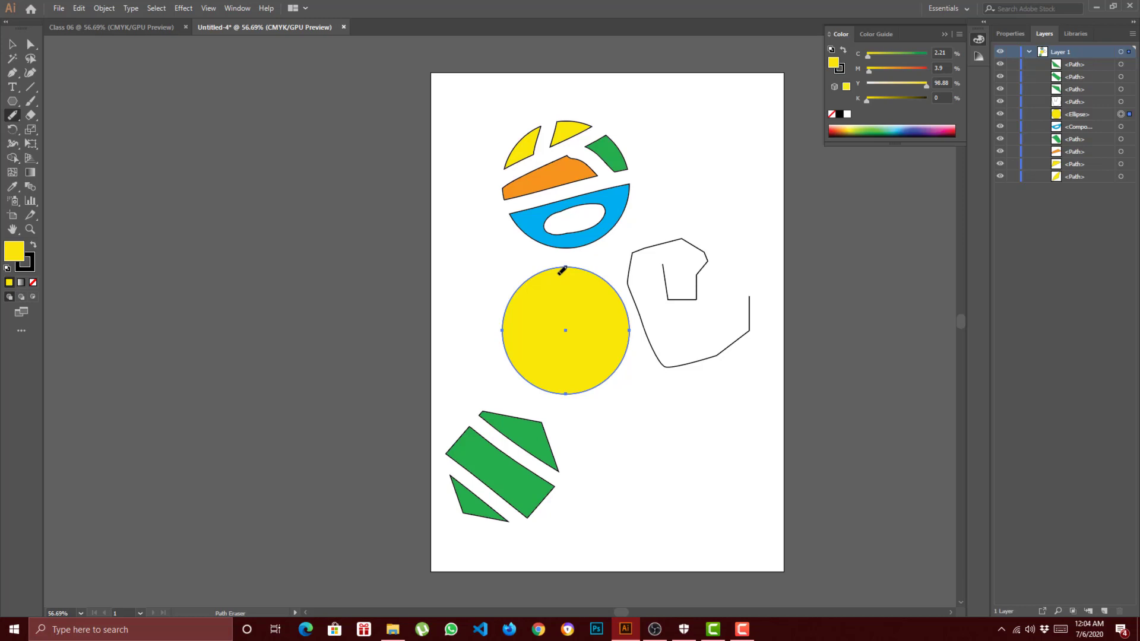
{"action": "mouse_move", "coordinate": [559, 270]}
{"action": "left_mouse_down"}
{"action": "mouse_move", "coordinate": [603, 318]}
{"action": "mouse_move", "coordinate": [629, 326]}
{"action": "left_mouse_up"}
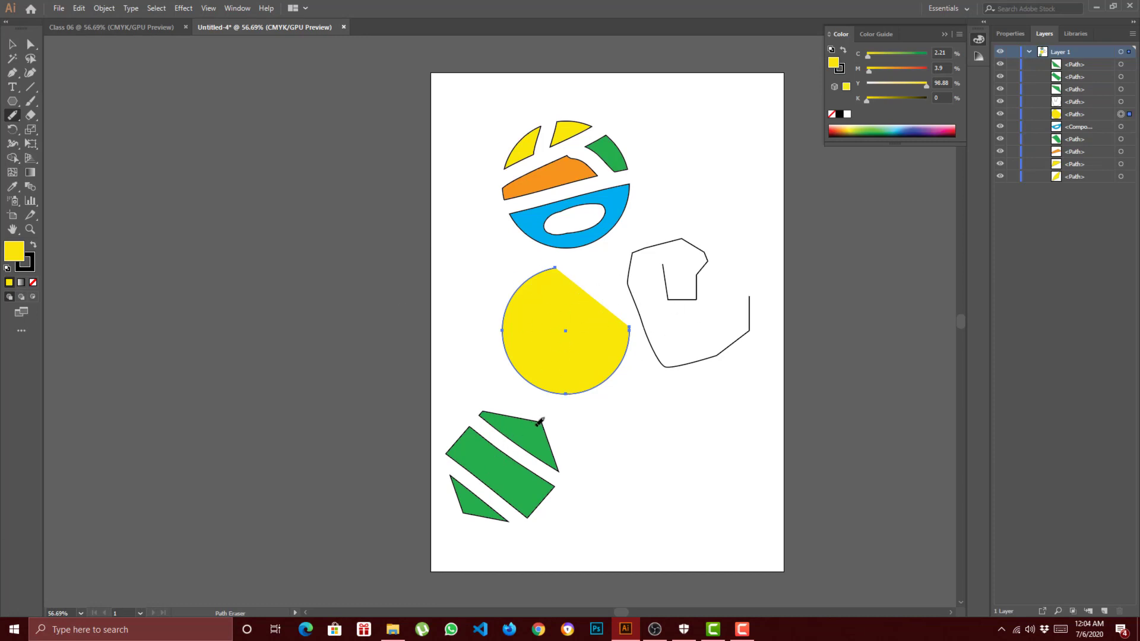
Set the fill of the opened yellow circle to none, keeping its black outline.
{"action": "key", "text": "Num_Lock"}
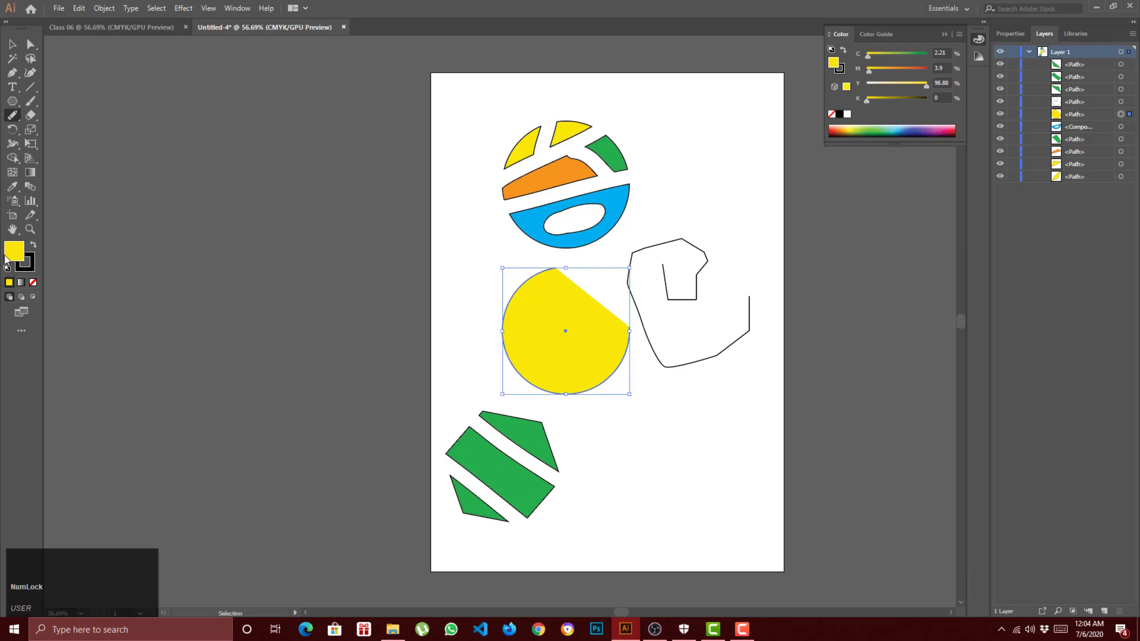
{"action": "double_click", "coordinate": [6, 256]}
{"action": "mouse_move", "coordinate": [143, 74]}
{"action": "left_mouse_down"}
{"action": "mouse_move", "coordinate": [152, 57]}
{"action": "mouse_move", "coordinate": [92, 168]}
{"action": "mouse_move", "coordinate": [141, 180]}
{"action": "left_mouse_up"}
{"action": "left_click", "coordinate": [293, 46]}
{"action": "left_click", "coordinate": [32, 282]}
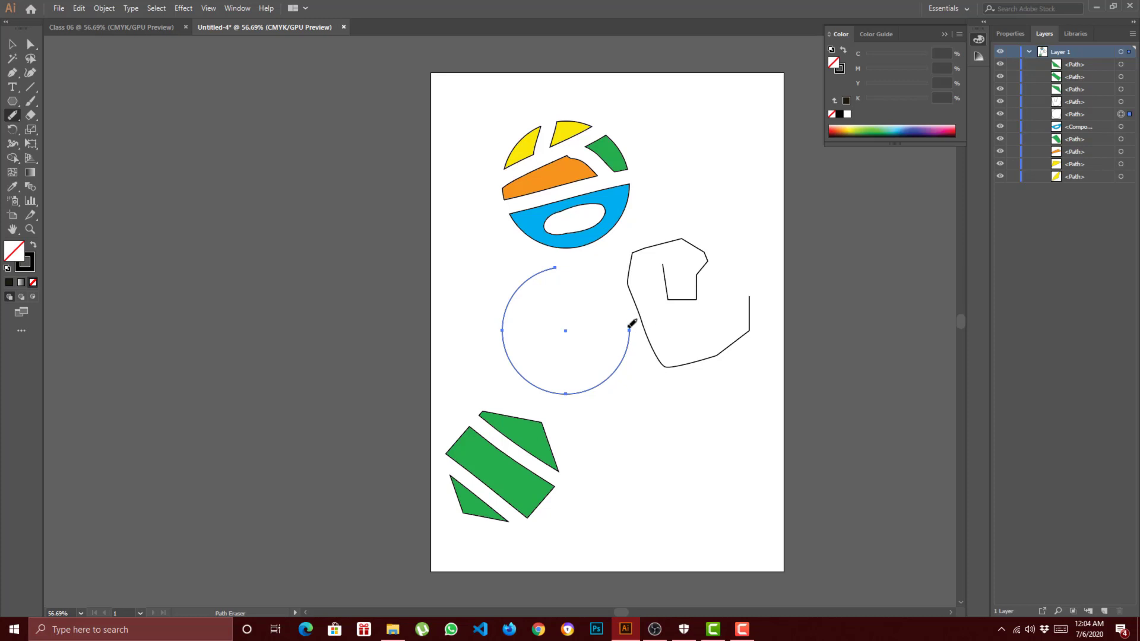
Close the gap in the open circle by joining its two end anchors with a straight Pen tool segment.
{"action": "left_click", "coordinate": [4, 75]}
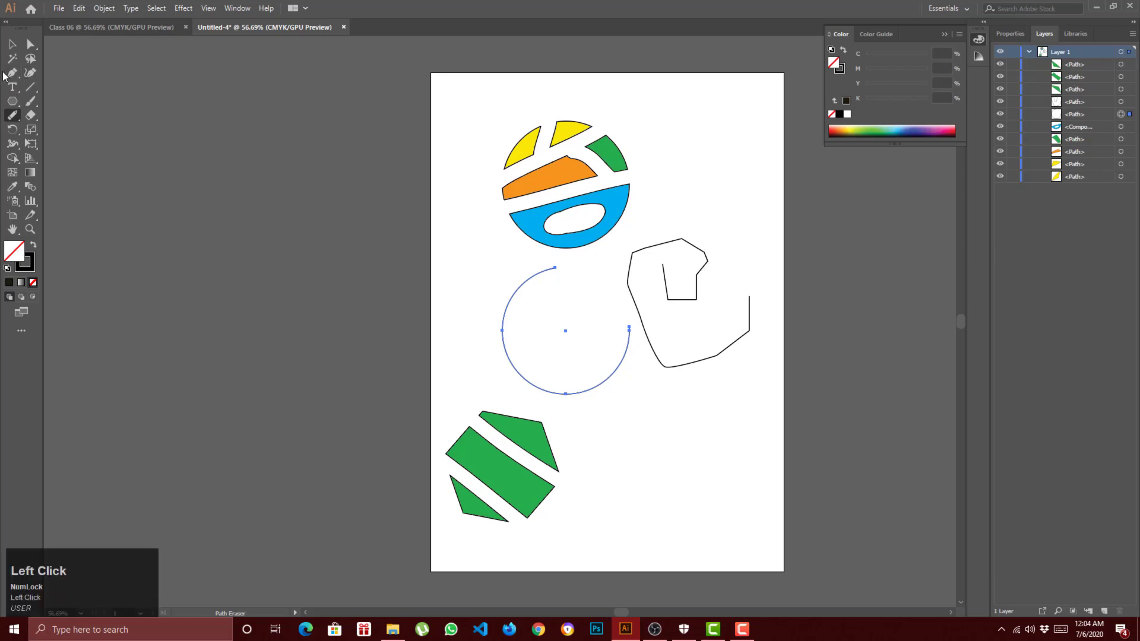
{"action": "left_click", "coordinate": [557, 269]}
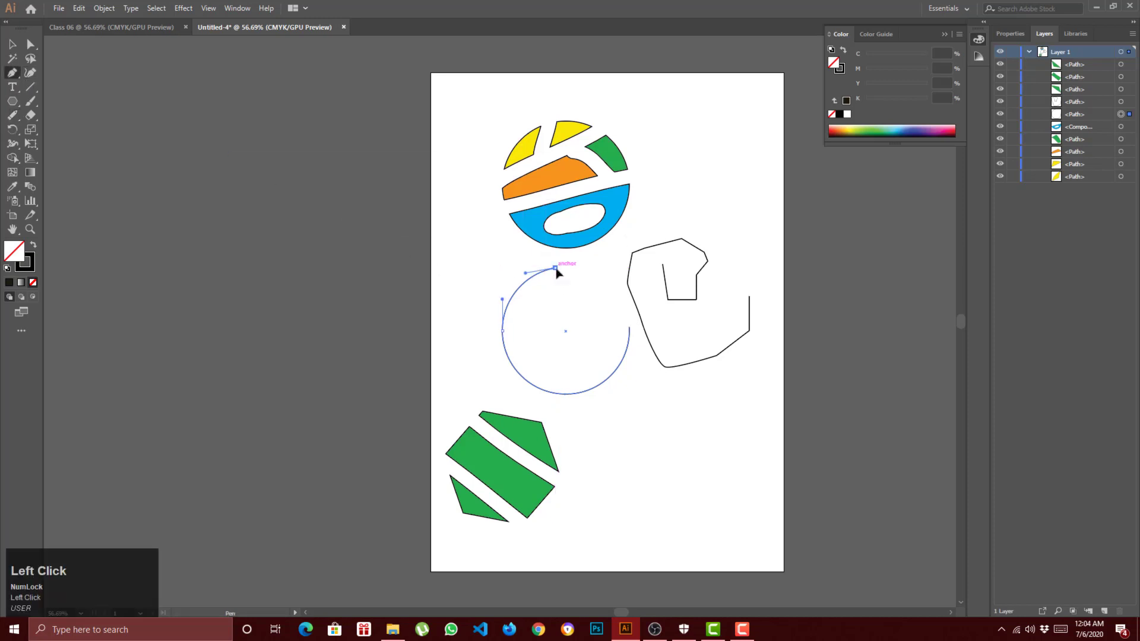
{"action": "left_click", "coordinate": [629, 329]}
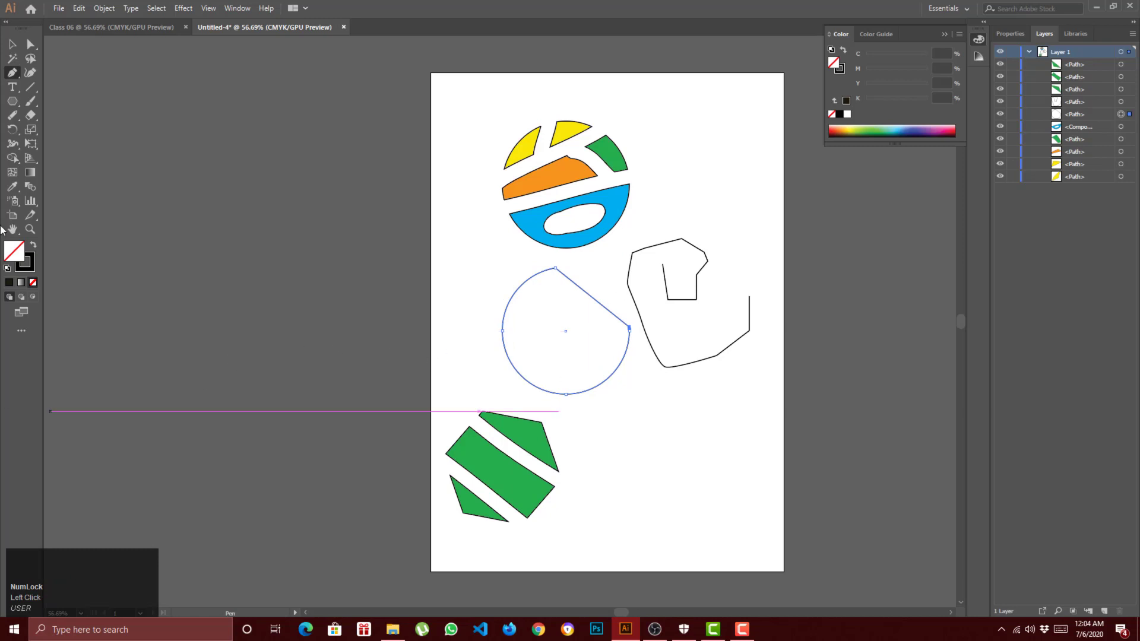
Sample the hexagon pieces' green onto the closed circle with the Eyedropper, and move the circle slightly up and left.
{"action": "left_click", "coordinate": [13, 188]}
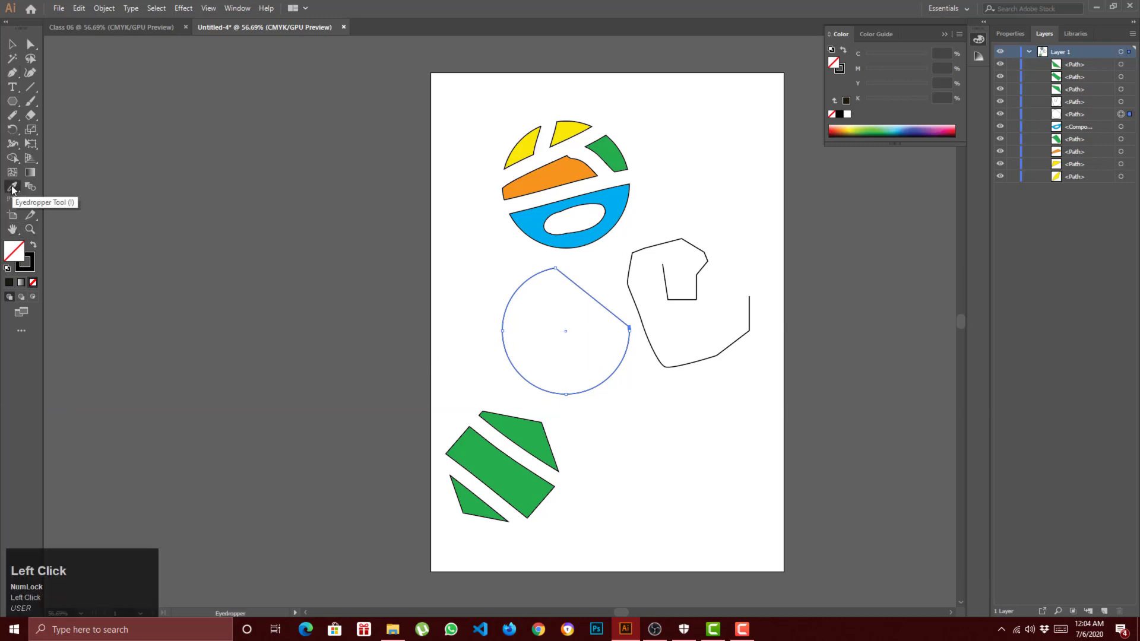
{"action": "left_click", "coordinate": [542, 438]}
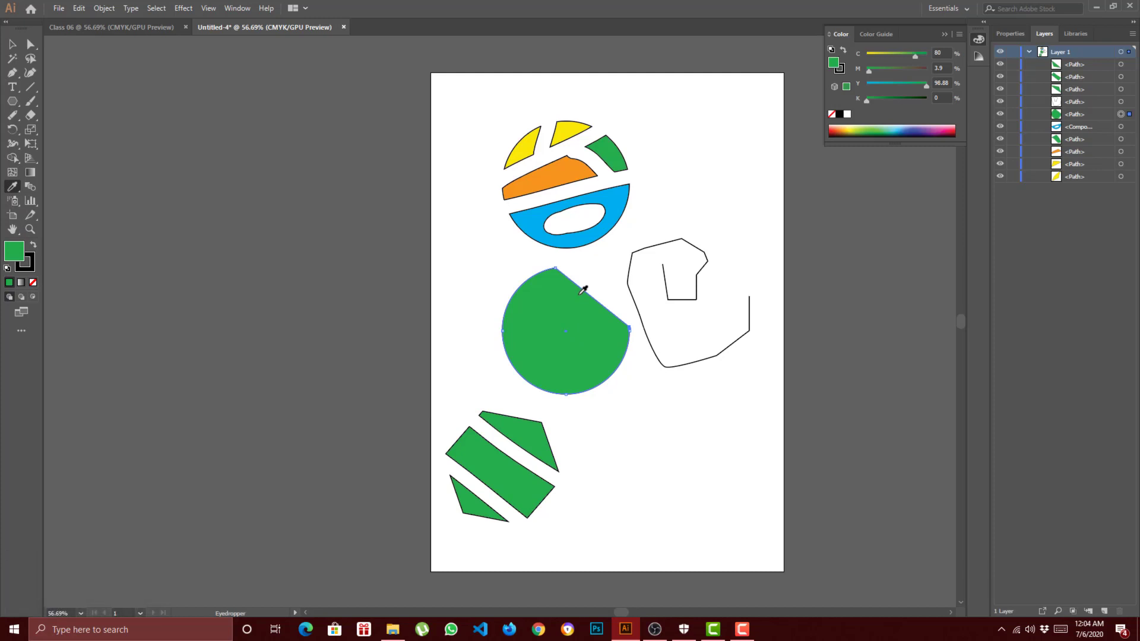
{"action": "left_click", "coordinate": [12, 44]}
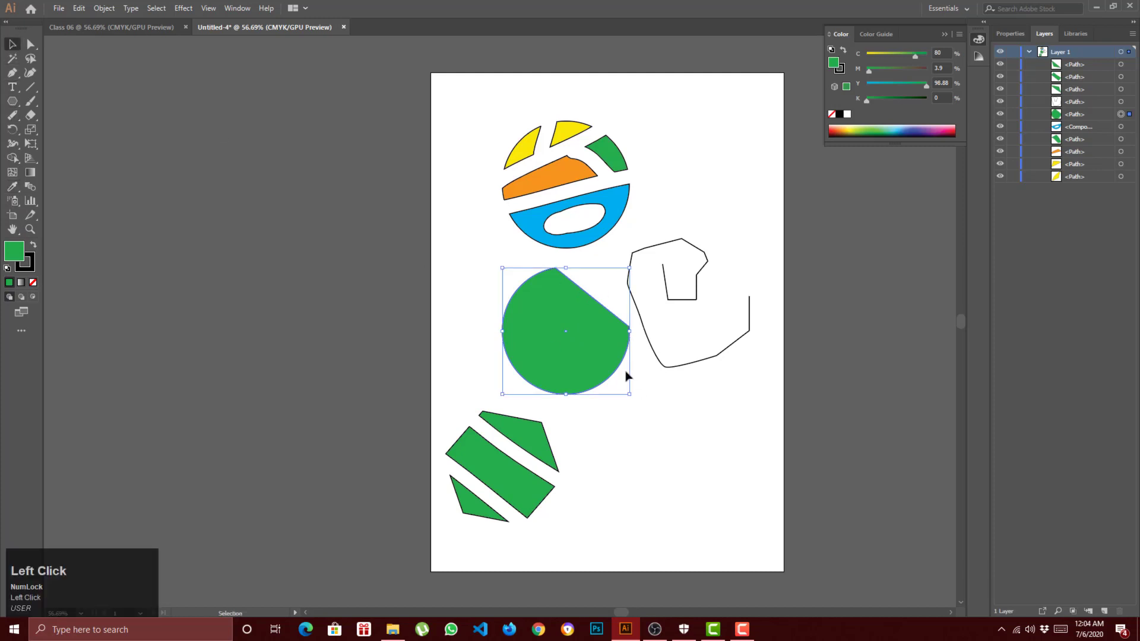
{"action": "left_click_drag", "start_coordinate": [626, 375], "coordinate": [590, 312]}
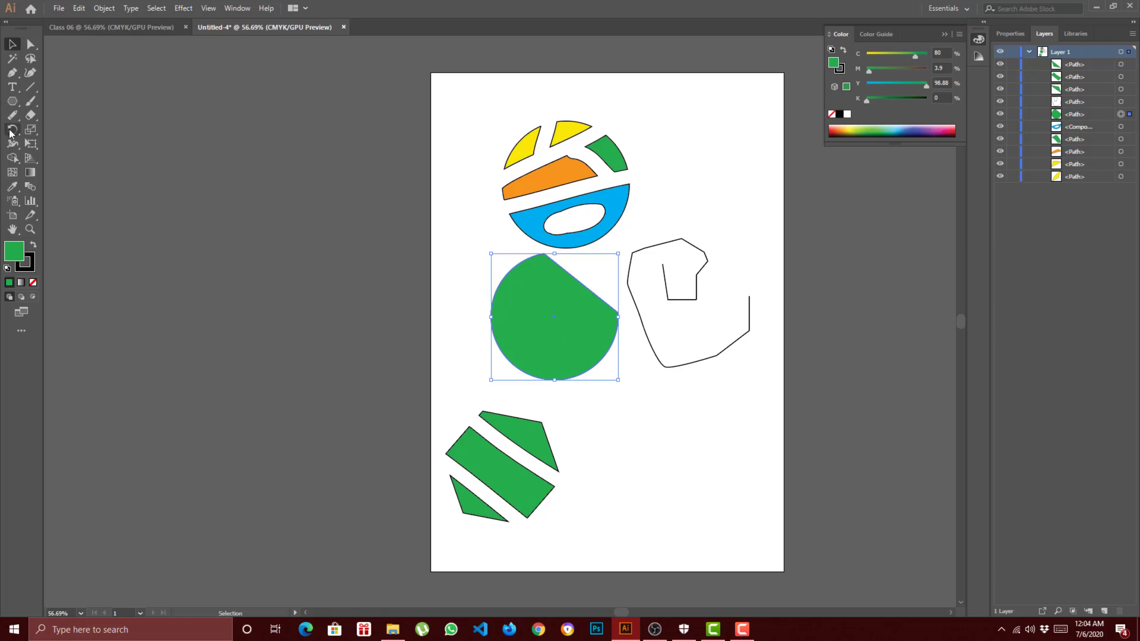
{"action": "left_click", "coordinate": [31, 115]}
{"action": "right_click", "coordinate": [31, 115]}
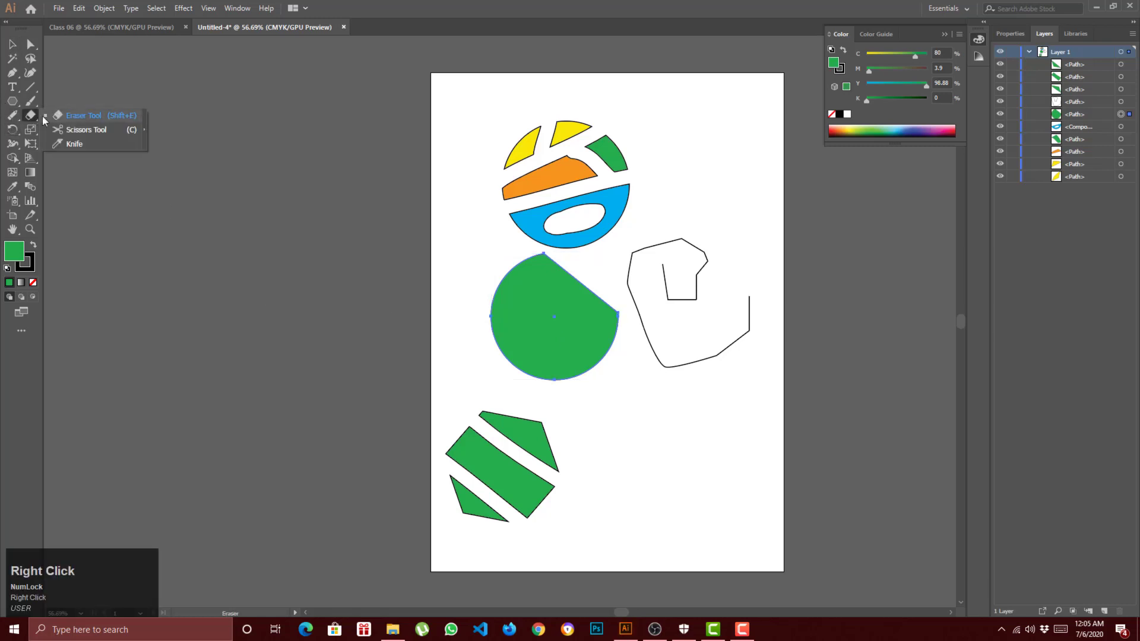
{"action": "right_click", "coordinate": [11, 116]}
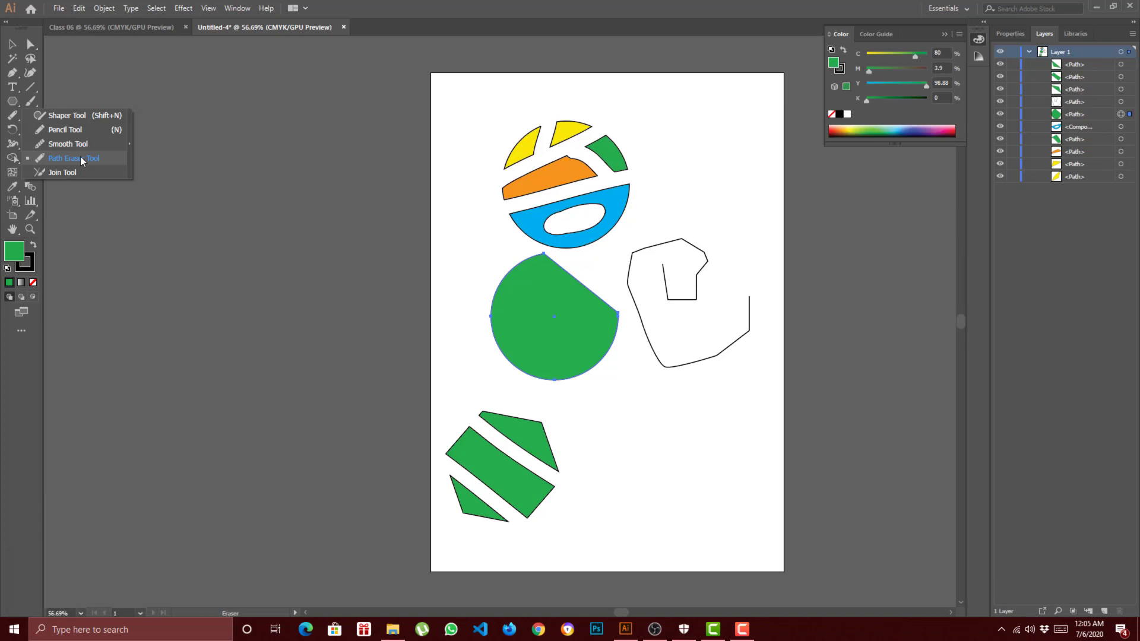
Select all the objects on the artboard and delete them.
{"action": "left_click", "coordinate": [12, 44]}
{"action": "left_click_drag", "start_coordinate": [448, 110], "coordinate": [785, 536]}
{"action": "key", "text": "Delete"}
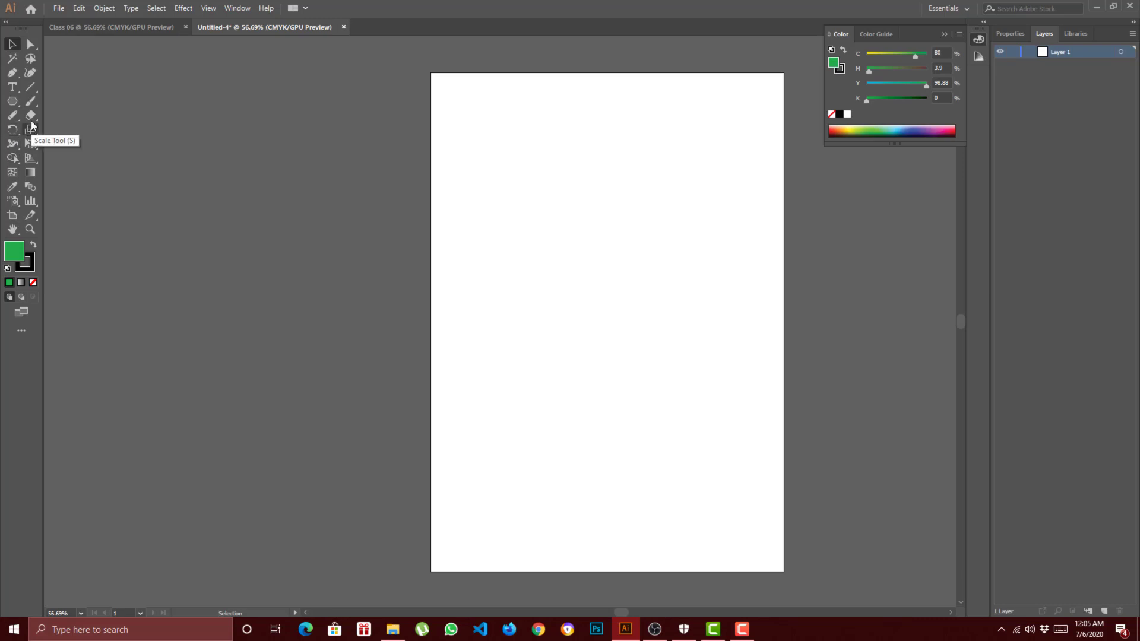
Draw a green rounded rectangle about 3 in wide in the artboard's upper left, increasing its corner radius until it is almost round.
{"action": "right_click", "coordinate": [13, 101]}
{"action": "left_click", "coordinate": [46, 118]}
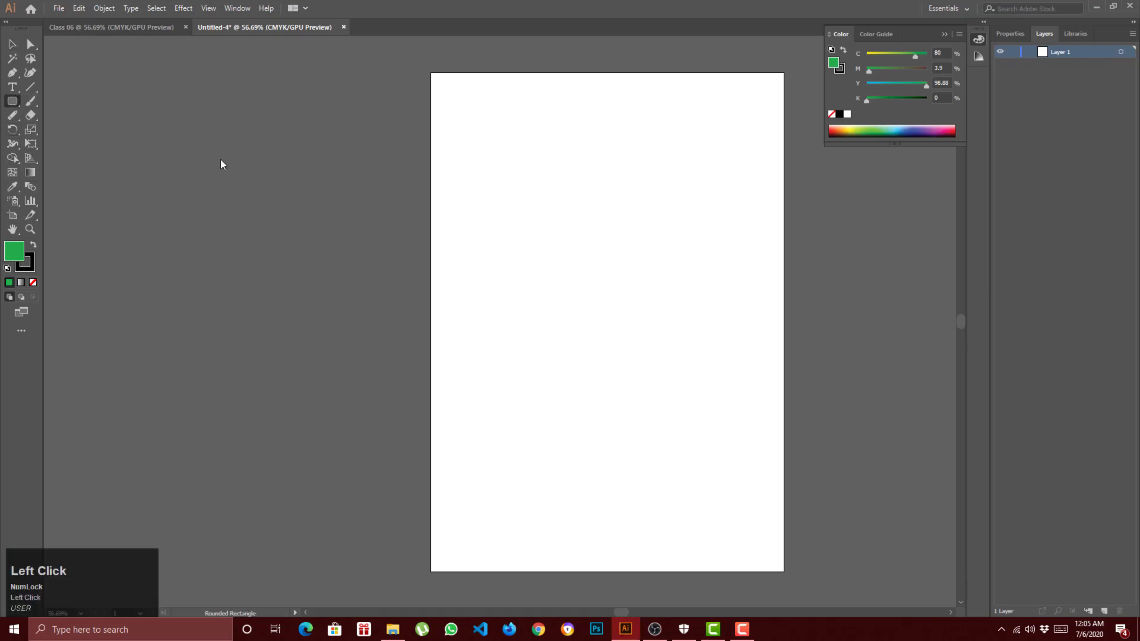
{"action": "left_click_drag", "start_coordinate": [468, 118], "coordinate": [584, 244]}
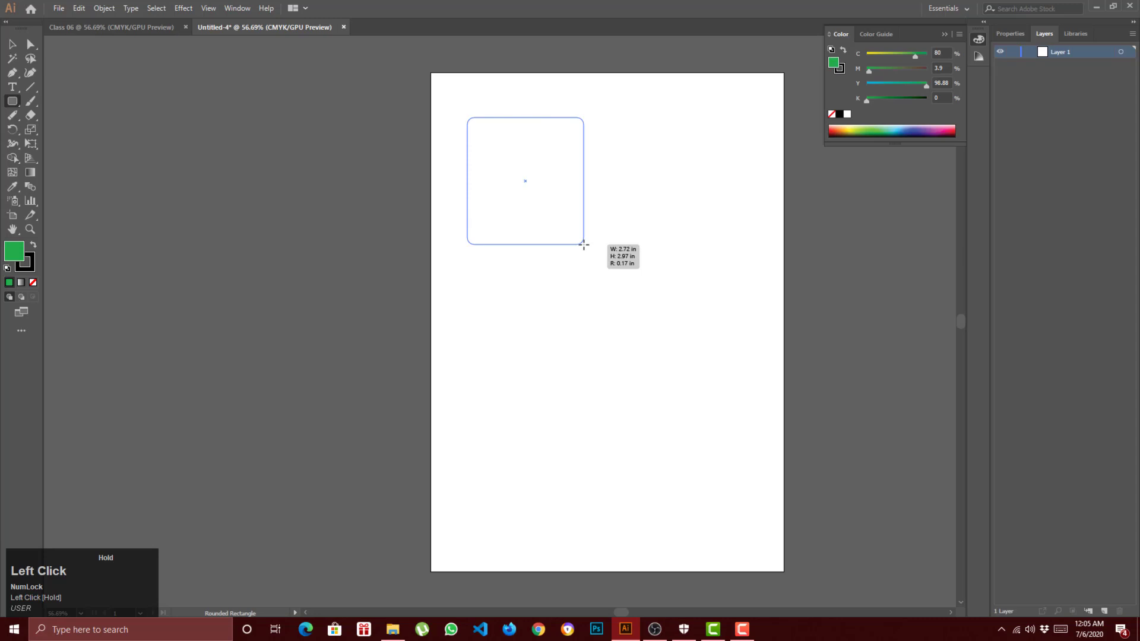
{"action": "mouse_move", "coordinate": [583, 244]}
{"action": "left_mouse_down"}
{"action": "mouse_move", "coordinate": [590, 221]}
{"action": "mouse_move", "coordinate": [595, 231]}
{"action": "left_mouse_up"}
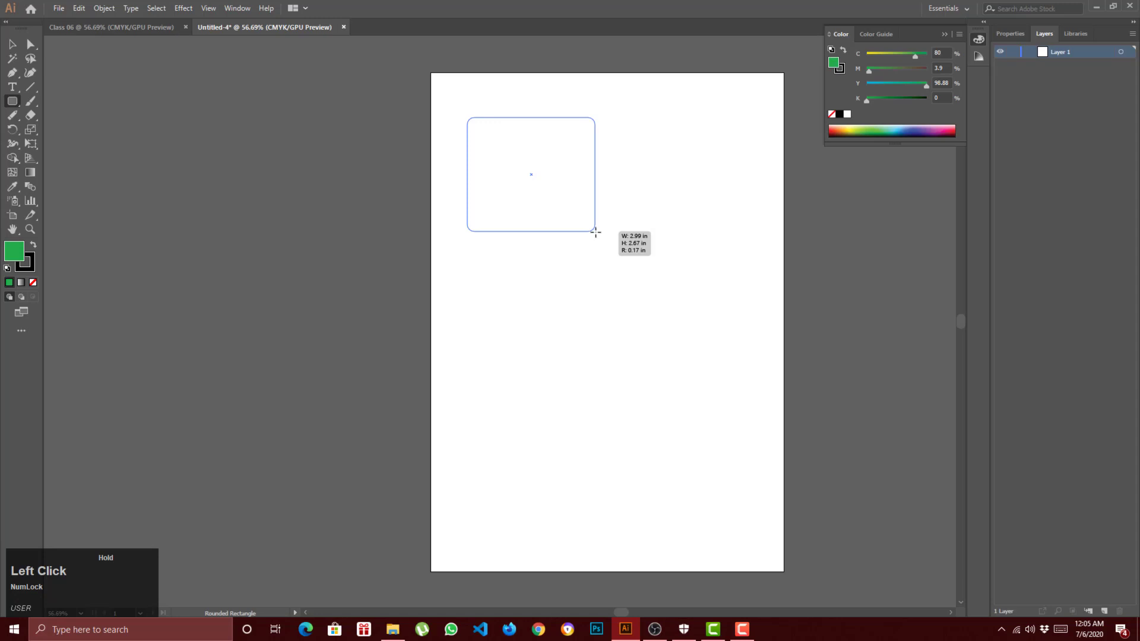
{"action": "key", "text": "Up"}
{"action": "left_click_drag", "start_coordinate": [596, 232], "coordinate": [600, 241]}
{"action": "key", "text": "Up"}
{"action": "key", "text": "Up"}
{"action": "key", "text": "Up"}
{"action": "key", "text": "Down"}
{"action": "key", "text": "Down"}
{"action": "key", "text": "Down"}
{"action": "key", "text": "Down"}
{"action": "key", "text": "Down"}
{"action": "key", "text": "Down"}
{"action": "key", "text": "Up"}
{"action": "key", "text": "Up"}
{"action": "key", "text": "Up"}
{"action": "key", "text": "Up"}
{"action": "key", "text": "Up"}
{"action": "key", "text": "Up"}
{"action": "key", "text": "Up"}
{"action": "key", "text": "Up"}
{"action": "key", "text": "Up"}
{"action": "key", "text": "Up"}
{"action": "key", "text": "Up"}
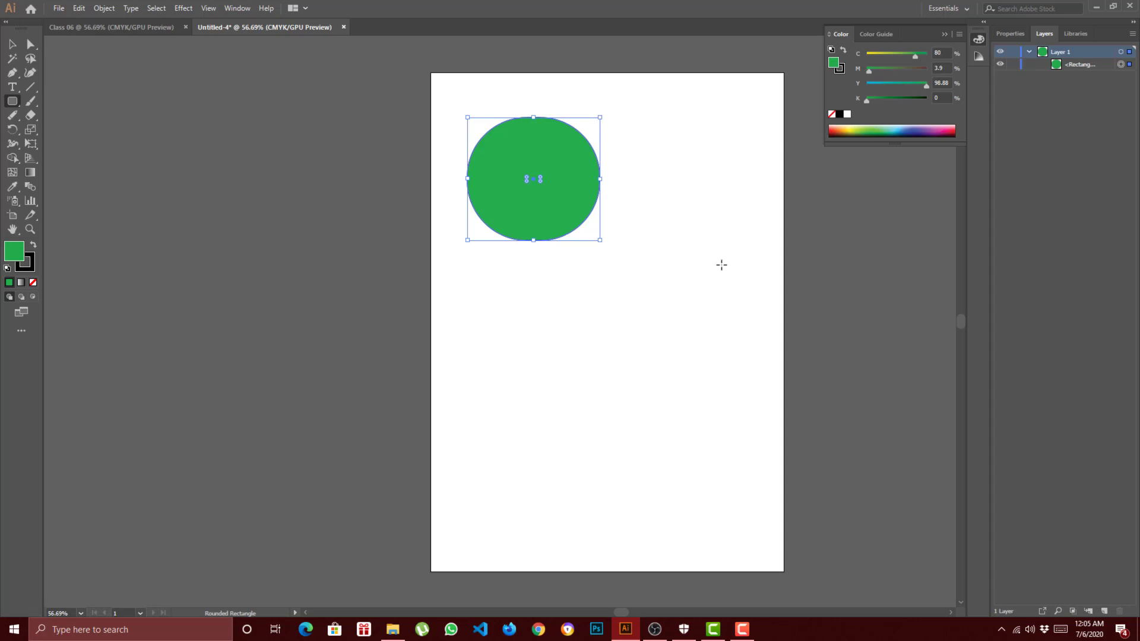
Duplicate the green rounded shape horizontally, placing the copy to its right.
{"action": "left_click", "coordinate": [15, 103]}
{"action": "left_click", "coordinate": [12, 44]}
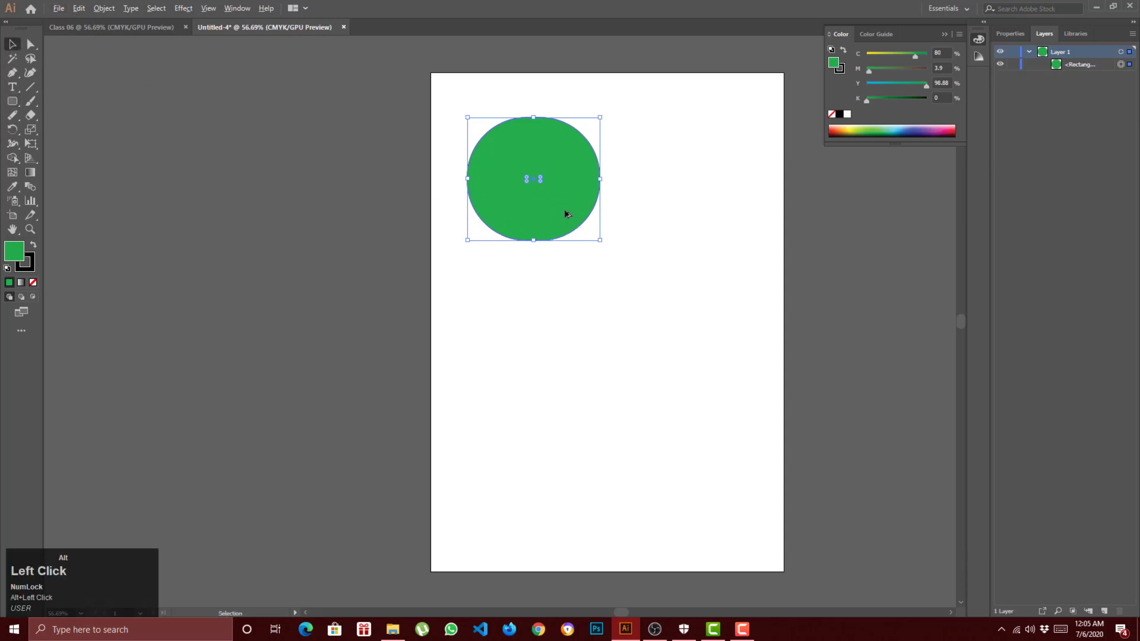
{"action": "left_click_drag", "start_coordinate": [554, 217], "coordinate": [717, 210]}
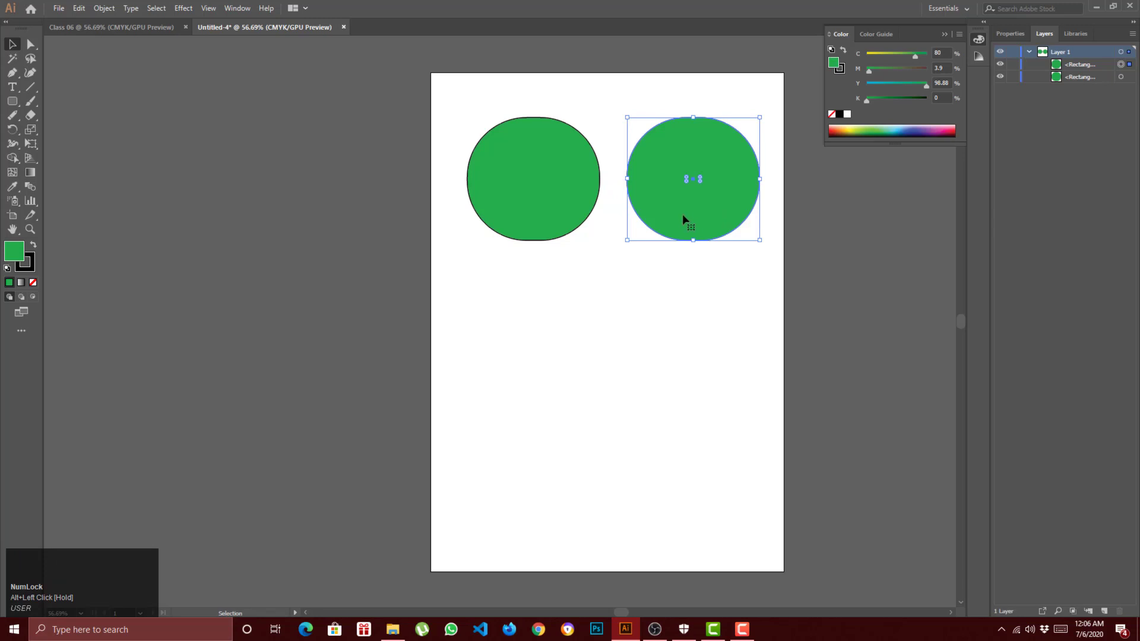
Select the left rounded shape, and use the Eraser tool to cut a slanted strip through it and an oval hole in its larger piece.
{"action": "right_click", "coordinate": [28, 104]}
{"action": "right_click", "coordinate": [31, 115]}
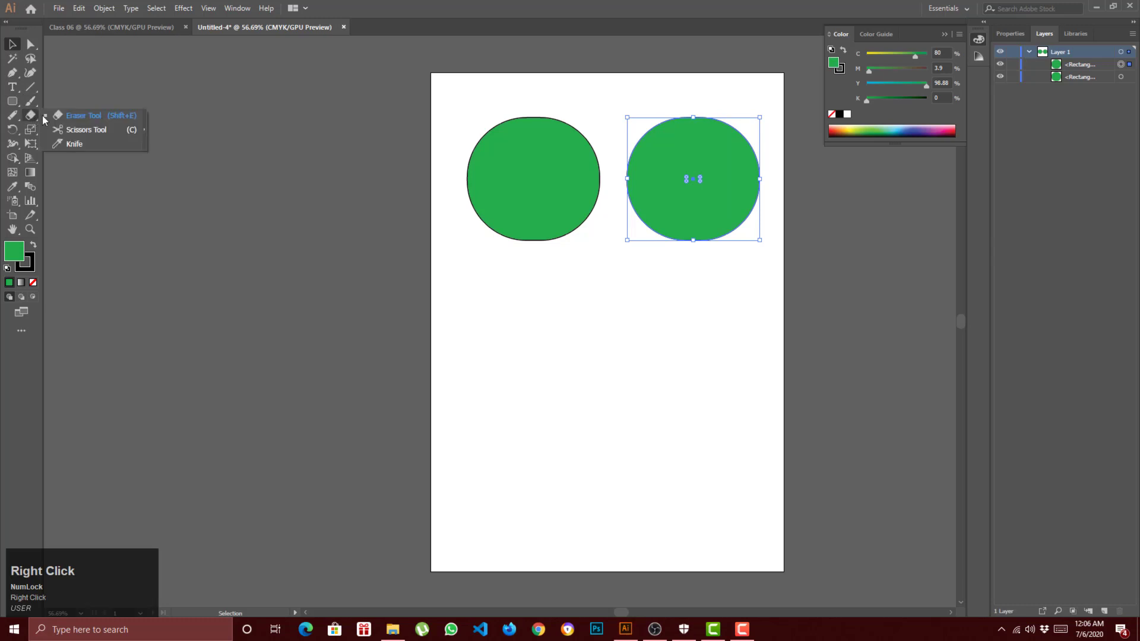
{"action": "left_click", "coordinate": [83, 115]}
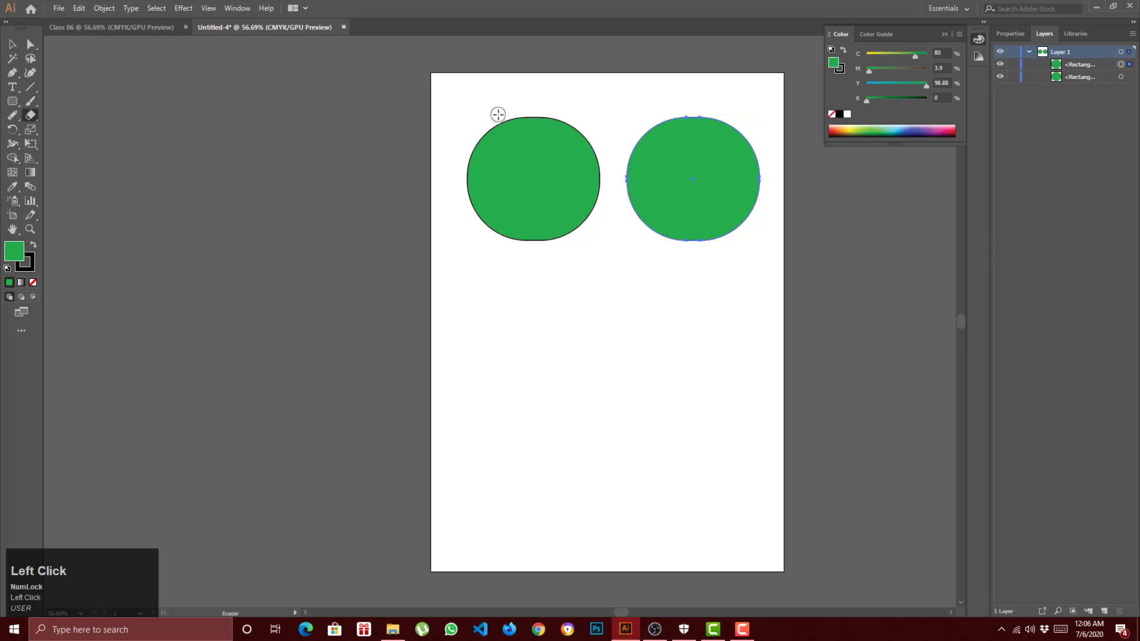
{"action": "left_click_drag", "start_coordinate": [498, 111], "coordinate": [536, 274]}
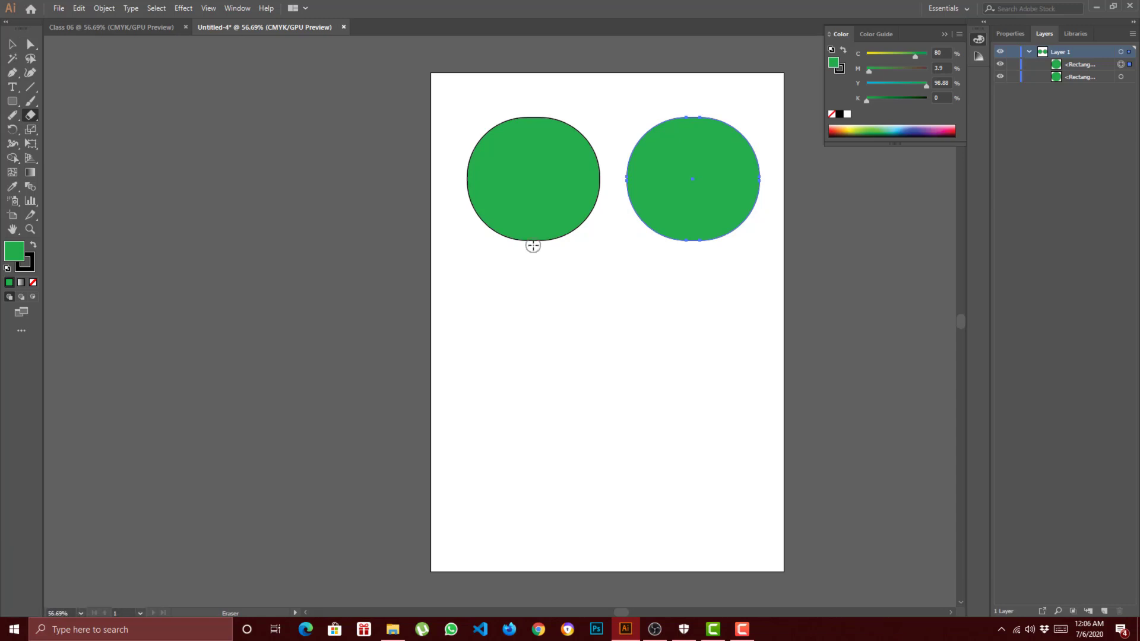
{"action": "left_click", "coordinate": [532, 212], "text": "ctrl"}
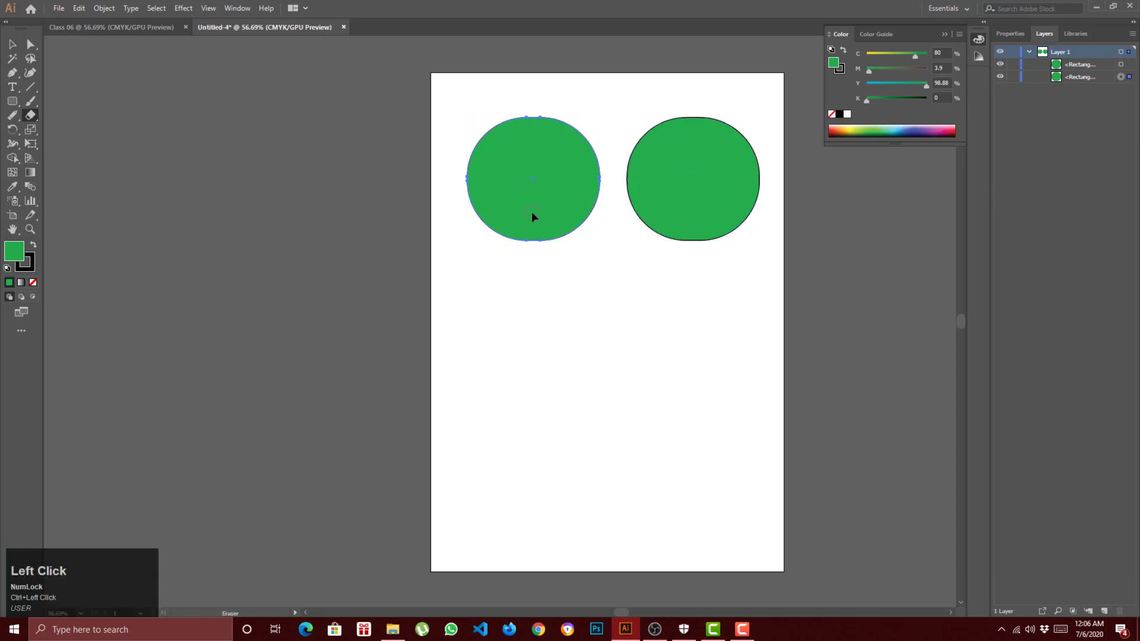
{"action": "left_click_drag", "start_coordinate": [488, 130], "coordinate": [530, 273]}
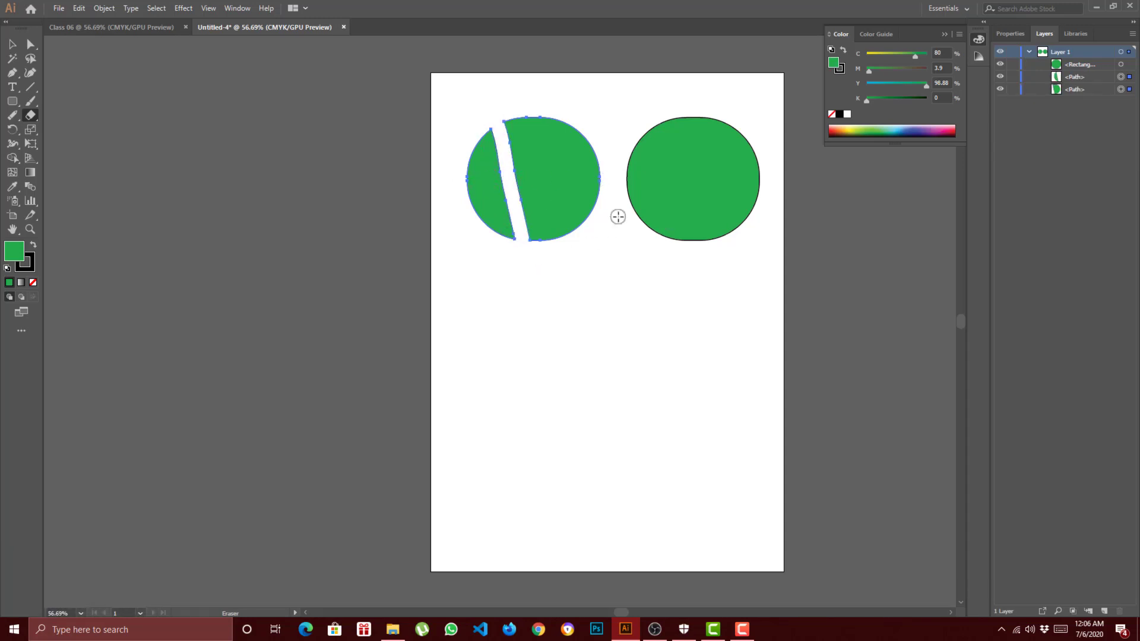
{"action": "mouse_move", "coordinate": [544, 162]}
{"action": "left_mouse_down"}
{"action": "mouse_move", "coordinate": [543, 188]}
{"action": "mouse_move", "coordinate": [539, 173]}
{"action": "mouse_move", "coordinate": [561, 180]}
{"action": "mouse_move", "coordinate": [554, 192]}
{"action": "mouse_move", "coordinate": [534, 171]}
{"action": "mouse_move", "coordinate": [539, 137]}
{"action": "mouse_move", "coordinate": [568, 149]}
{"action": "mouse_move", "coordinate": [569, 188]}
{"action": "left_mouse_up"}
{"action": "mouse_move", "coordinate": [556, 174]}
{"action": "left_mouse_down"}
{"action": "mouse_move", "coordinate": [559, 151]}
{"action": "mouse_move", "coordinate": [543, 157]}
{"action": "mouse_move", "coordinate": [548, 208]}
{"action": "mouse_move", "coordinate": [569, 211]}
{"action": "mouse_move", "coordinate": [581, 190]}
{"action": "mouse_move", "coordinate": [572, 163]}
{"action": "mouse_move", "coordinate": [535, 152]}
{"action": "mouse_move", "coordinate": [543, 172]}
{"action": "left_mouse_up"}
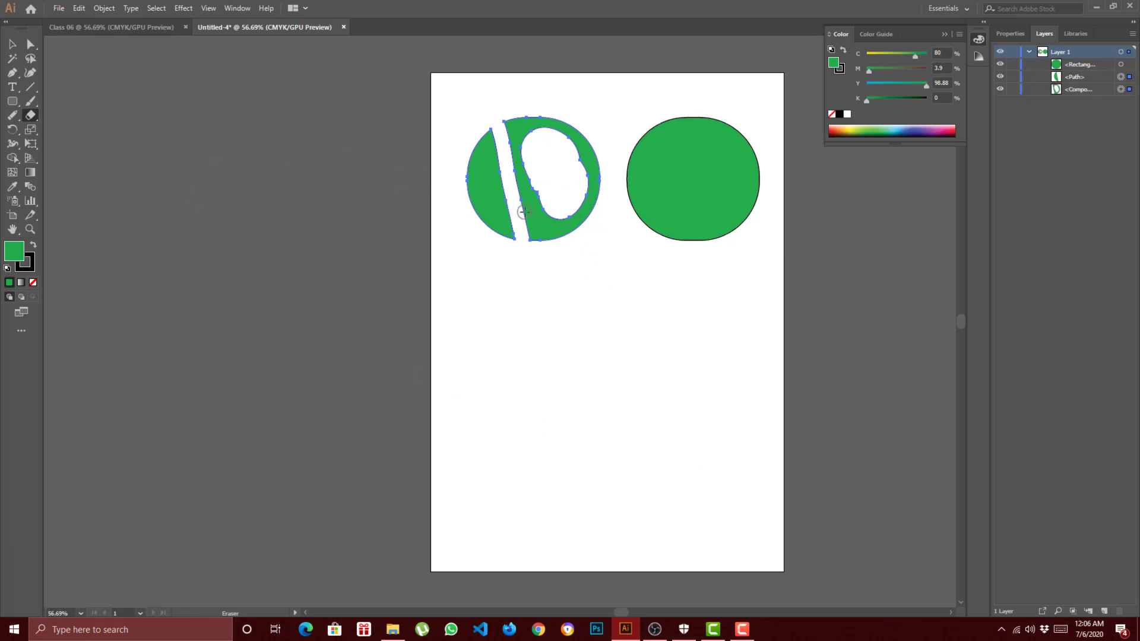
Remove the upper-right stretch of the right rounded shape's outline with the Path Eraser tool, and undo a second erasure along its lower left.
{"action": "right_click", "coordinate": [12, 116]}
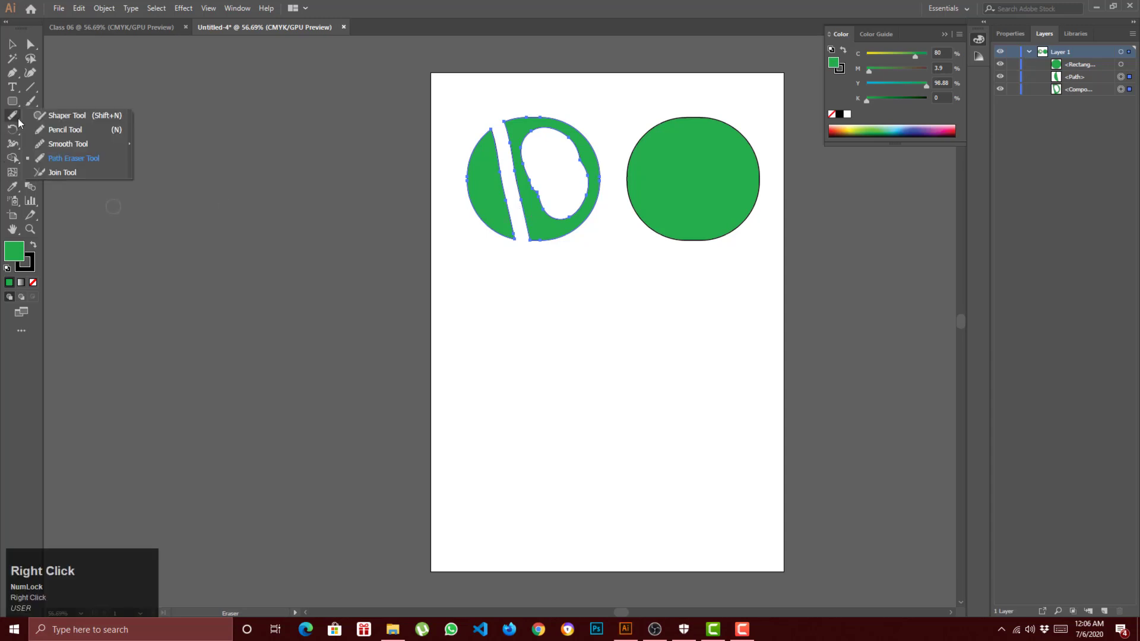
{"action": "left_click", "coordinate": [56, 158]}
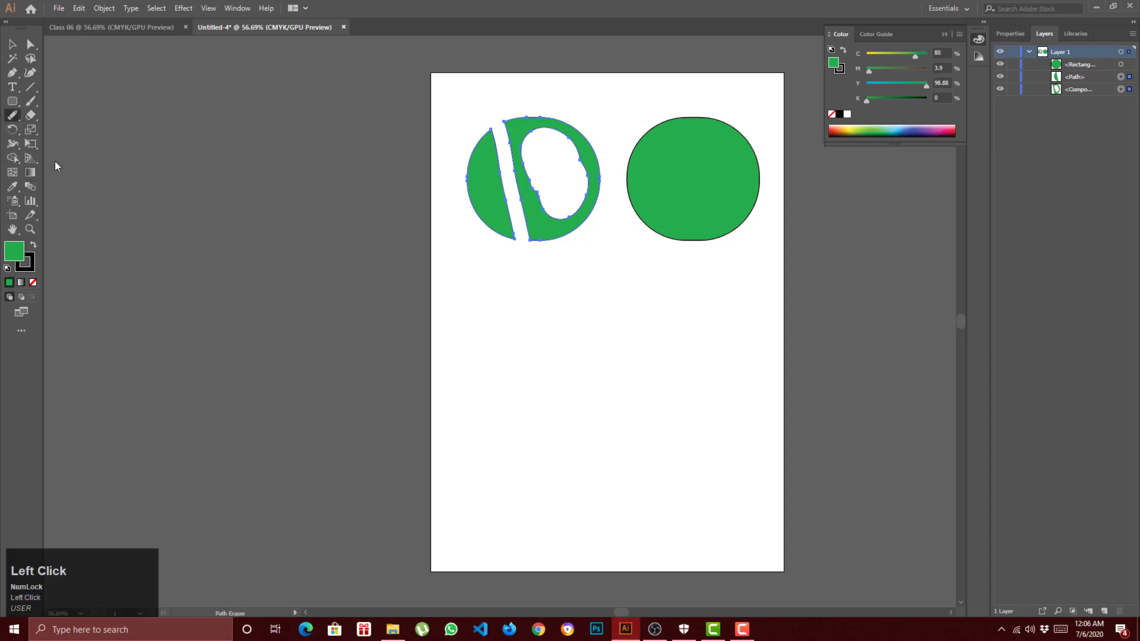
{"action": "left_click", "coordinate": [709, 191], "text": "ctrl"}
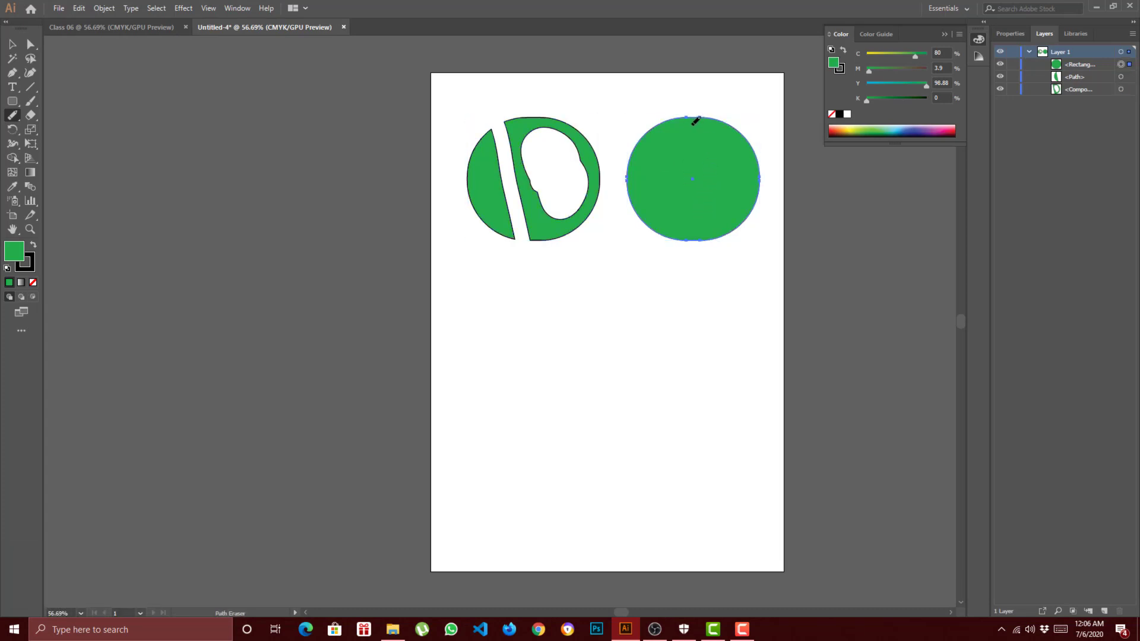
{"action": "mouse_move", "coordinate": [695, 122]}
{"action": "left_mouse_down"}
{"action": "mouse_move", "coordinate": [756, 184]}
{"action": "mouse_move", "coordinate": [780, 183]}
{"action": "left_mouse_up"}
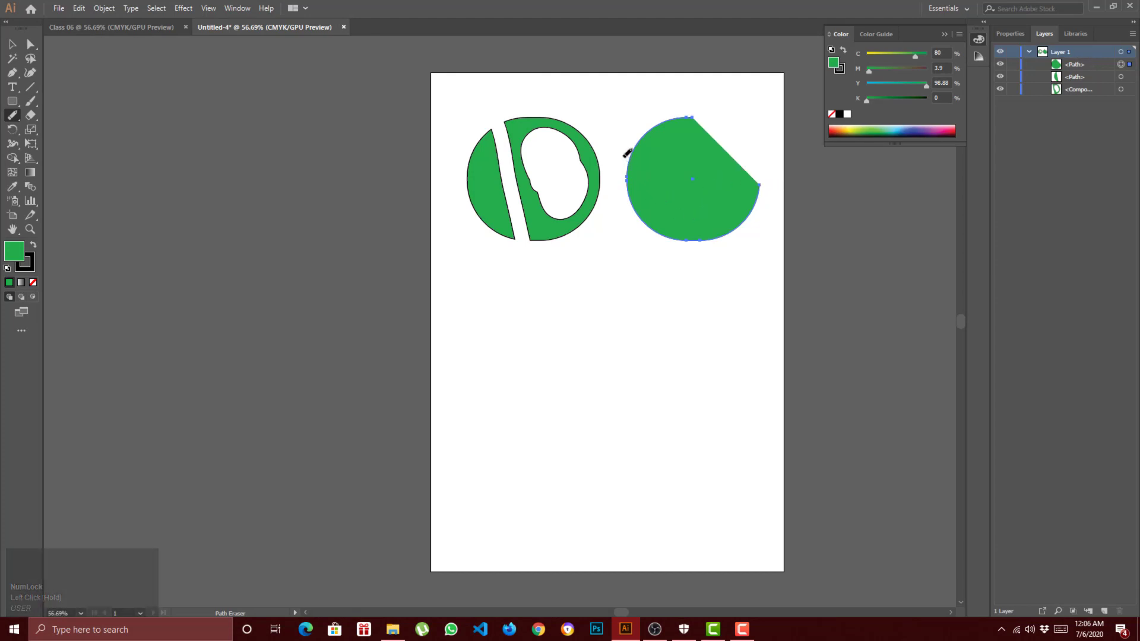
{"action": "mouse_move", "coordinate": [627, 154]}
{"action": "left_mouse_down"}
{"action": "mouse_move", "coordinate": [694, 205]}
{"action": "mouse_move", "coordinate": [720, 249]}
{"action": "left_mouse_up"}
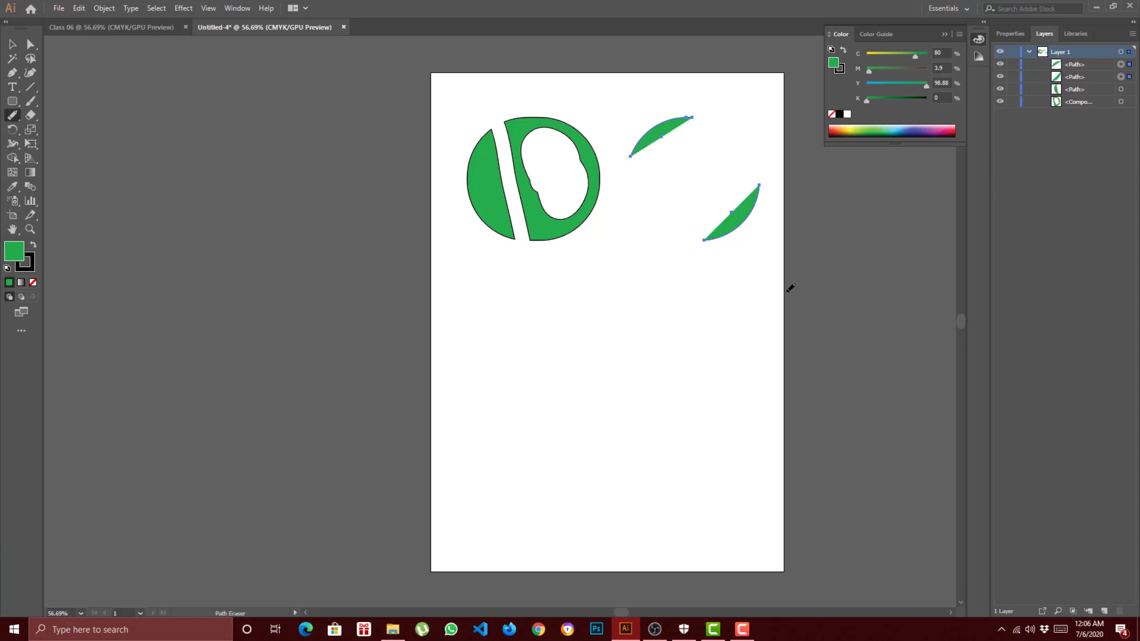
{"action": "key", "text": "ctrl+z"}
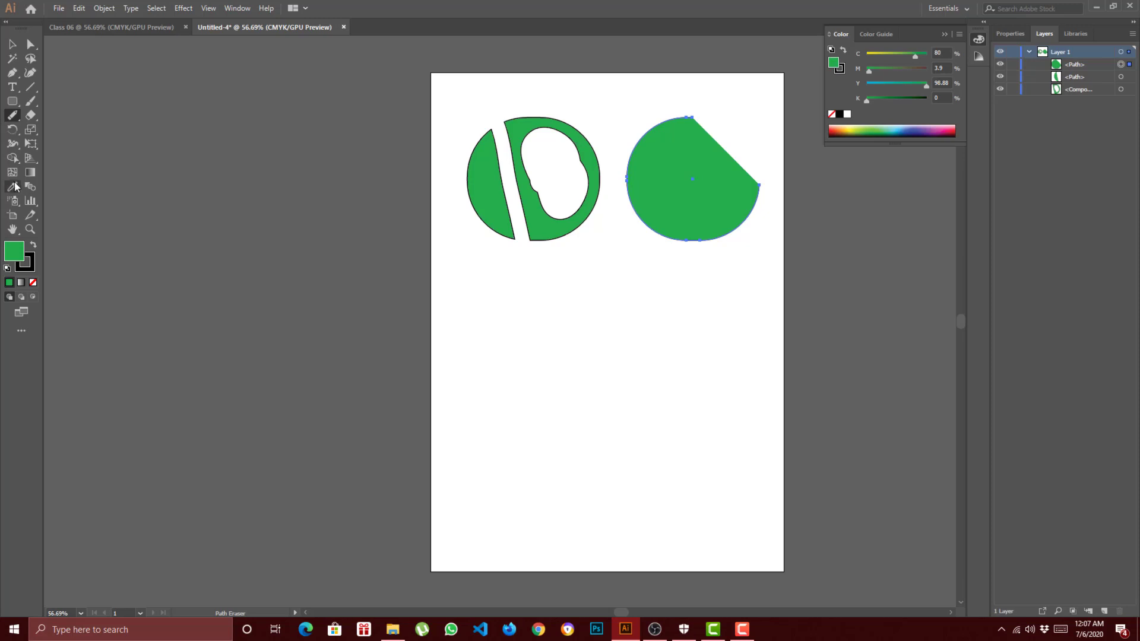
{"action": "right_click", "coordinate": [12, 102]}
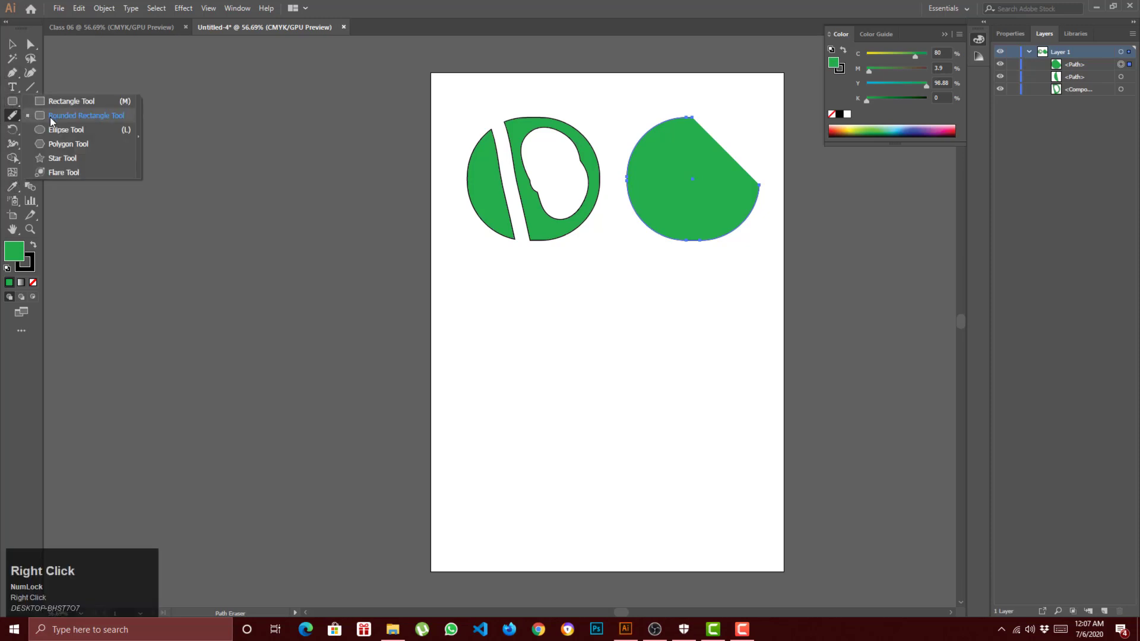
{"action": "left_click", "coordinate": [66, 102]}
{"action": "left_click_drag", "start_coordinate": [476, 274], "coordinate": [542, 340]}
{"action": "left_click_drag", "start_coordinate": [614, 383], "coordinate": [654, 373]}
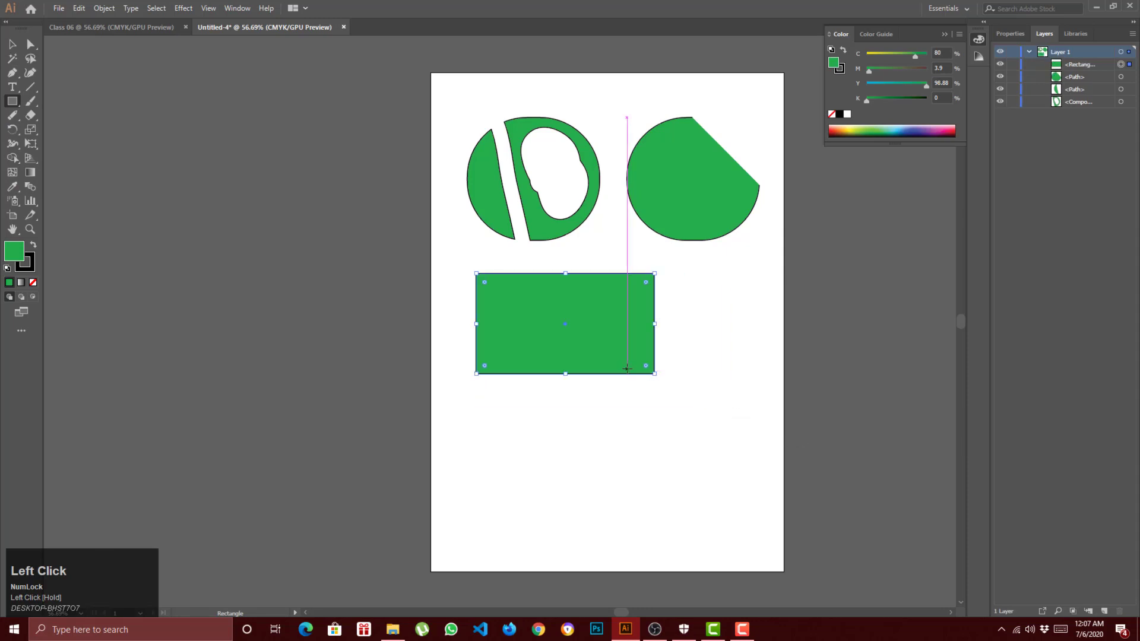
{"action": "right_click", "coordinate": [31, 105]}
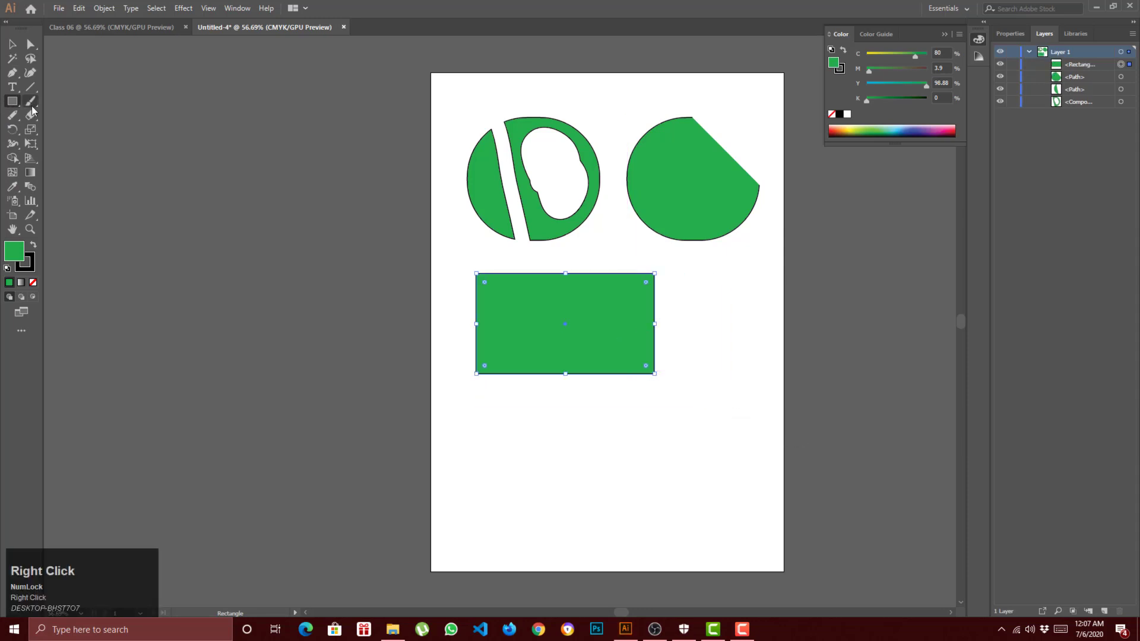
{"action": "right_click", "coordinate": [33, 111]}
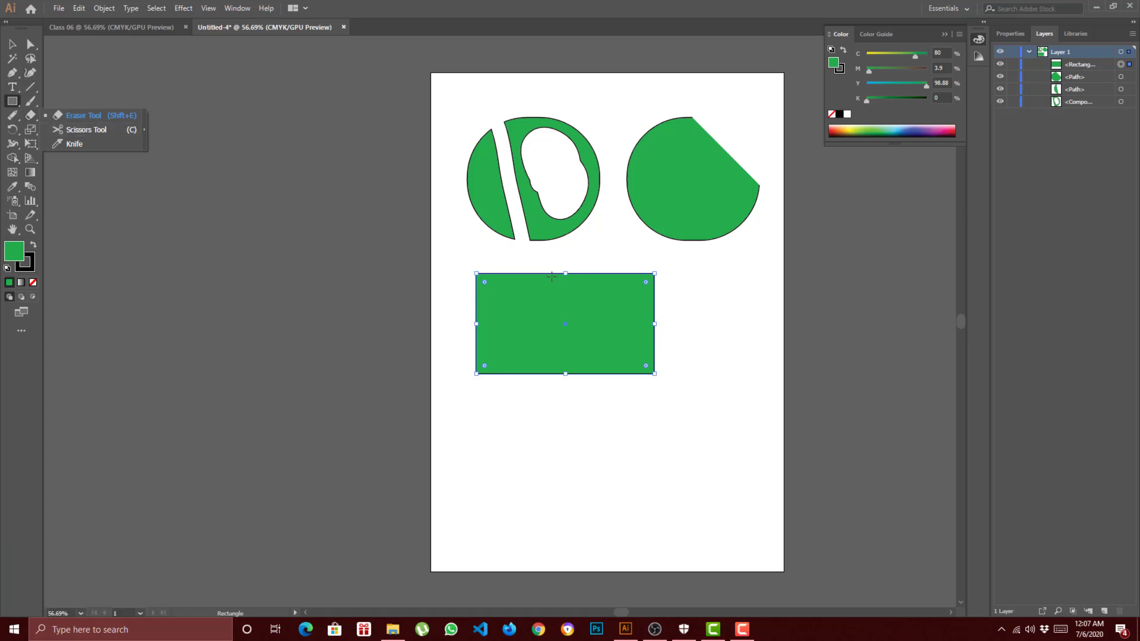
{"action": "left_click", "coordinate": [617, 369]}
{"action": "key", "text": "ctrl+z"}
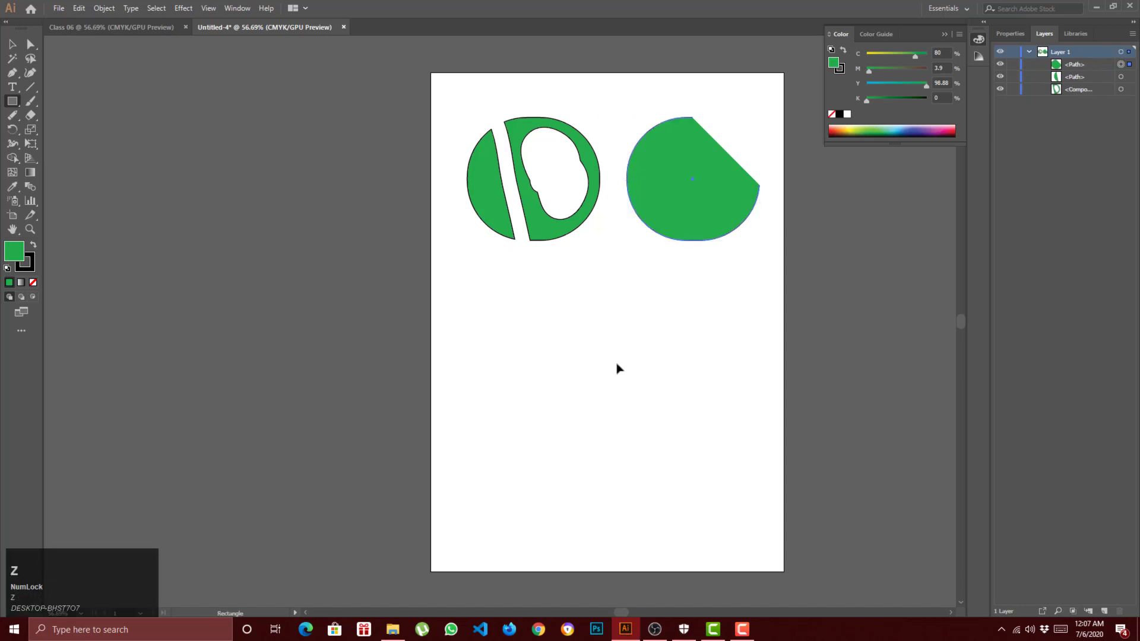
Draw an open path with the Pen tool below the two shapes, curving down to a rounded bend and back with straight segments.
{"action": "left_click", "coordinate": [12, 72]}
{"action": "left_click", "coordinate": [467, 359]}
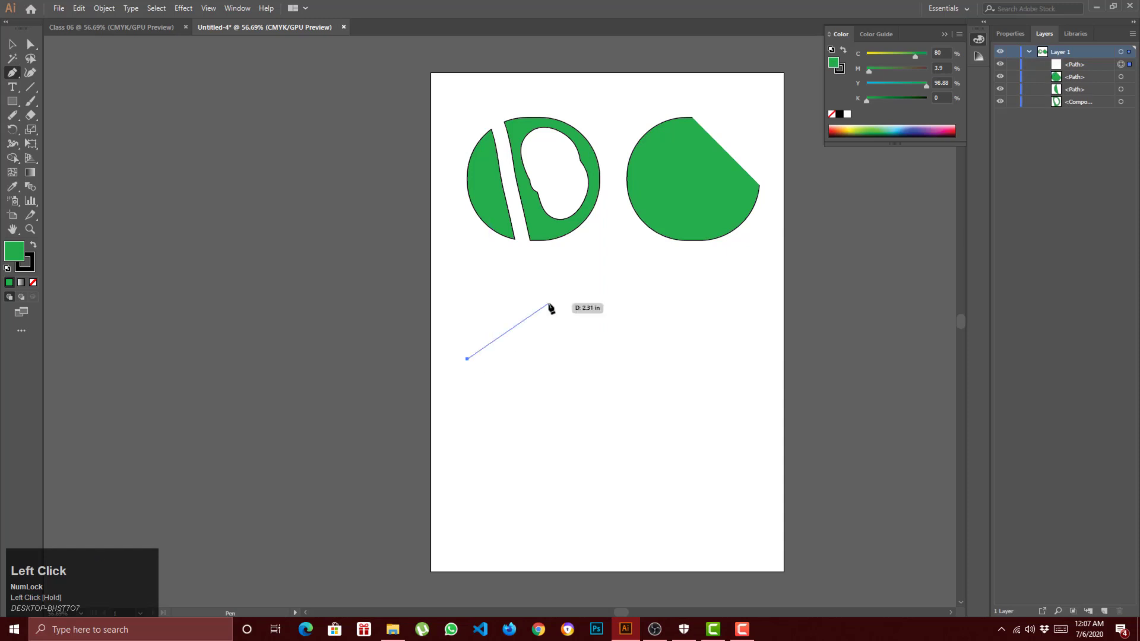
{"action": "left_click_drag", "start_coordinate": [555, 303], "coordinate": [742, 379]}
{"action": "key", "text": "ctrl+z"}
{"action": "left_click", "coordinate": [692, 390], "text": "ctrl"}
{"action": "left_click", "coordinate": [721, 330]}
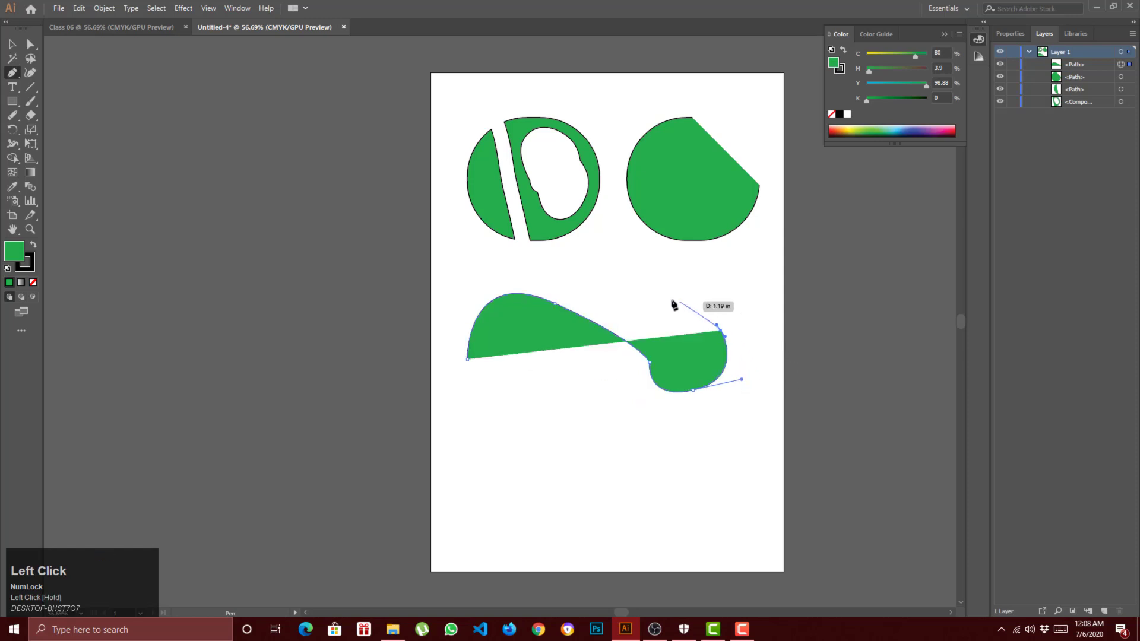
{"action": "left_click", "coordinate": [671, 300]}
{"action": "left_click", "coordinate": [606, 273]}
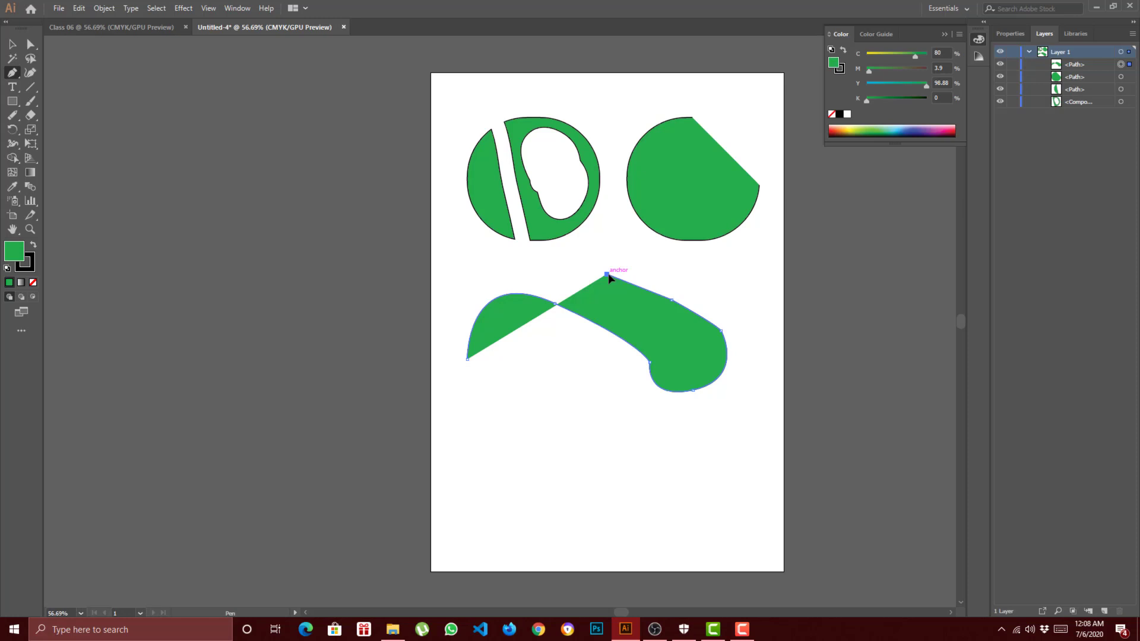
Remove the pen path's fill, make its black stroke the active colour, and finish drawing with the path selected.
{"action": "left_click", "coordinate": [34, 284]}
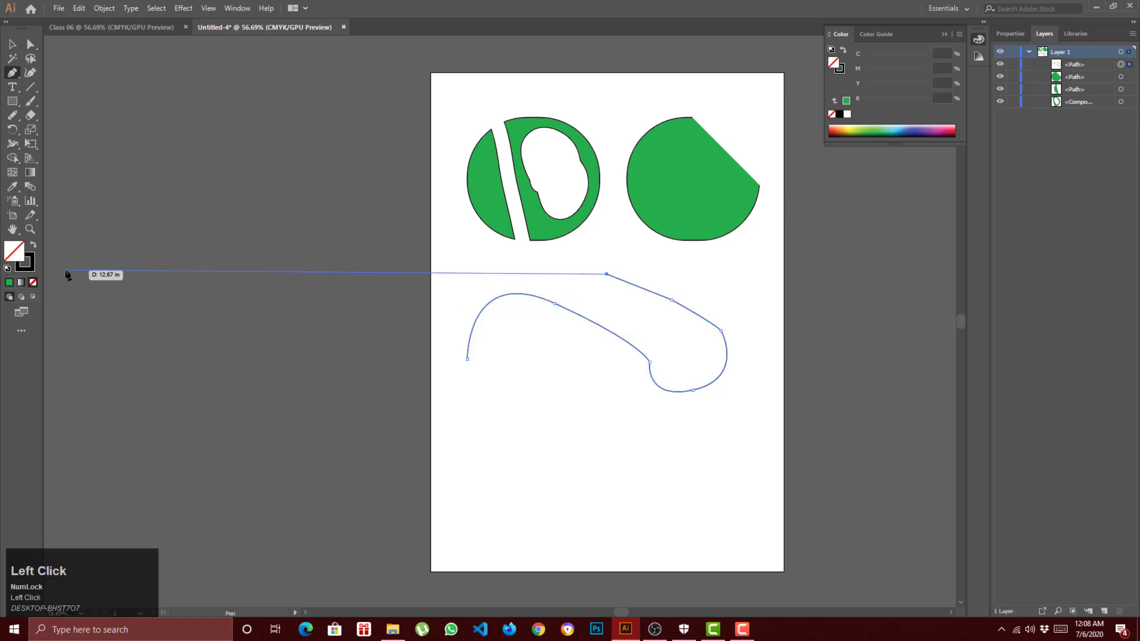
{"action": "left_click", "coordinate": [28, 270]}
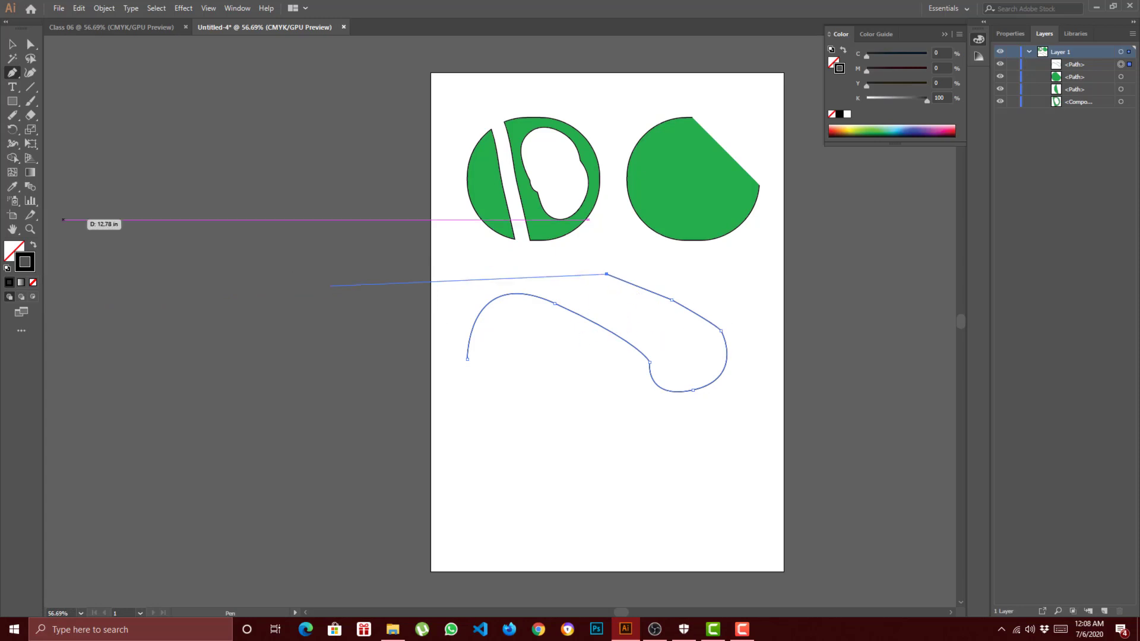
{"action": "left_click", "coordinate": [12, 44]}
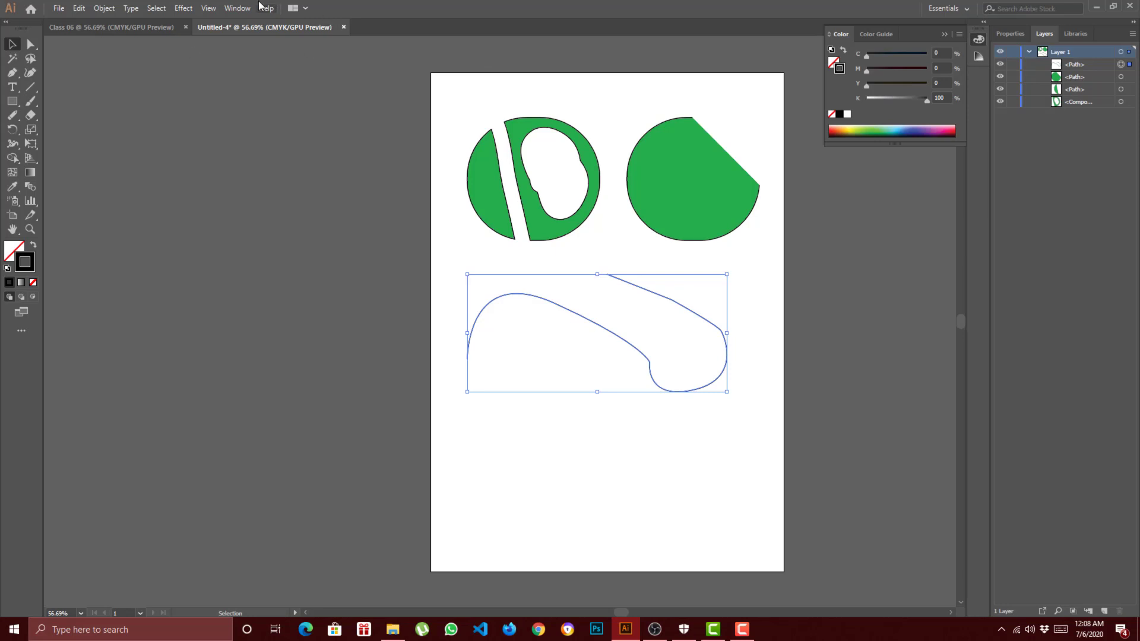
Show the Stroke panel and dock it collapsed to an icon beneath the existing panel icons, with the Color panel collapsed.
{"action": "left_click", "coordinate": [238, 7]}
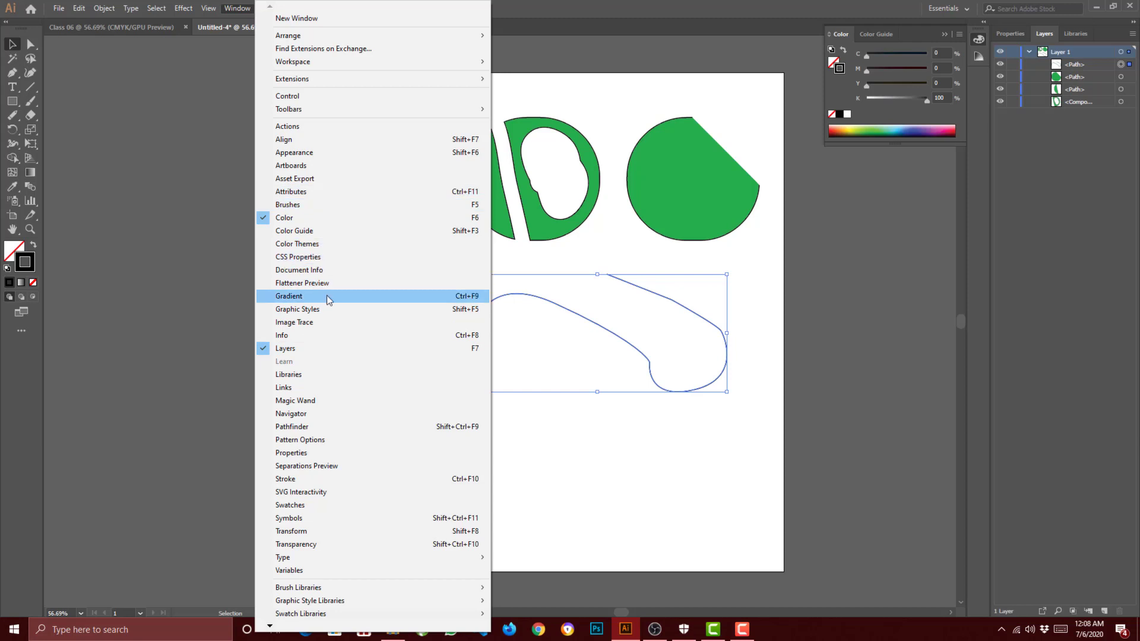
{"action": "left_click", "coordinate": [314, 478]}
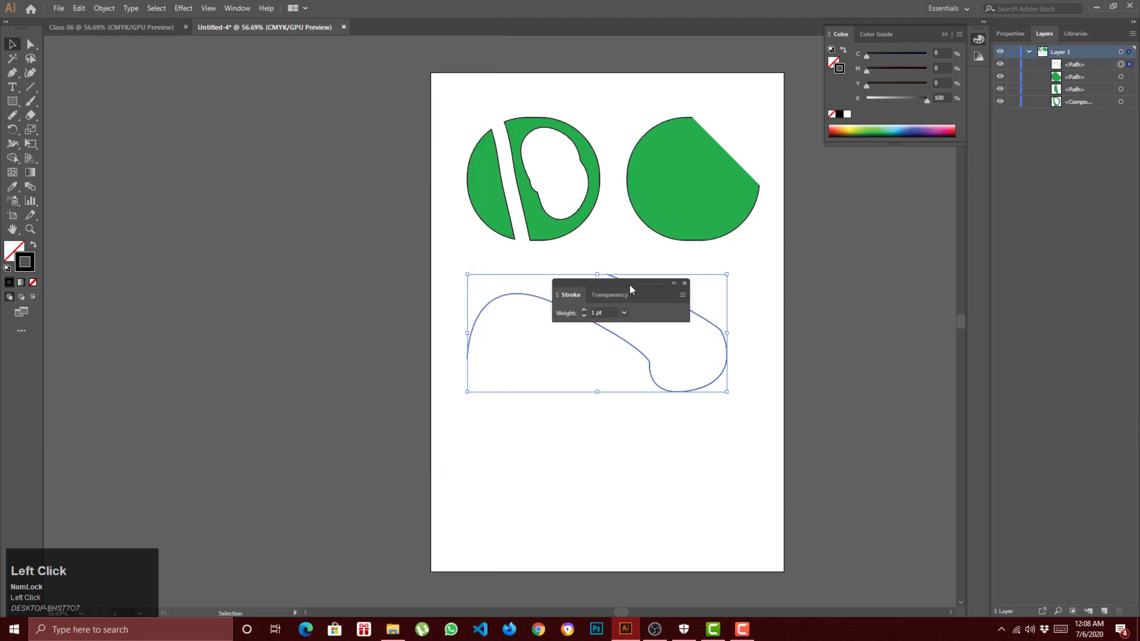
{"action": "mouse_move", "coordinate": [630, 286]}
{"action": "left_mouse_down"}
{"action": "mouse_move", "coordinate": [887, 166]}
{"action": "mouse_move", "coordinate": [991, 145]}
{"action": "left_mouse_up"}
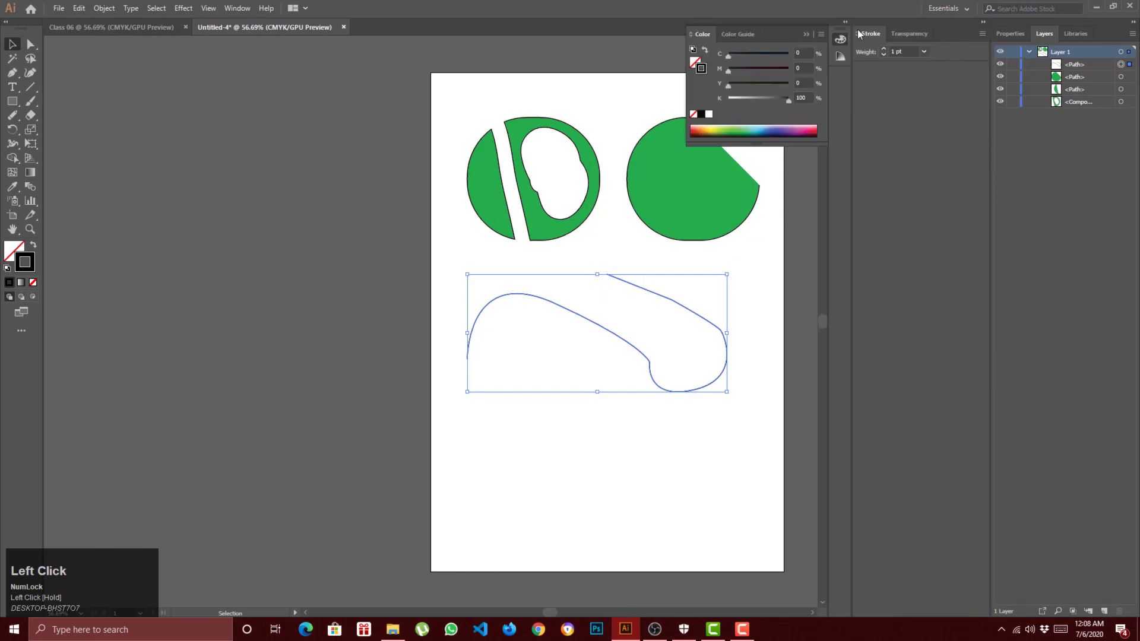
{"action": "left_click", "coordinate": [805, 34]}
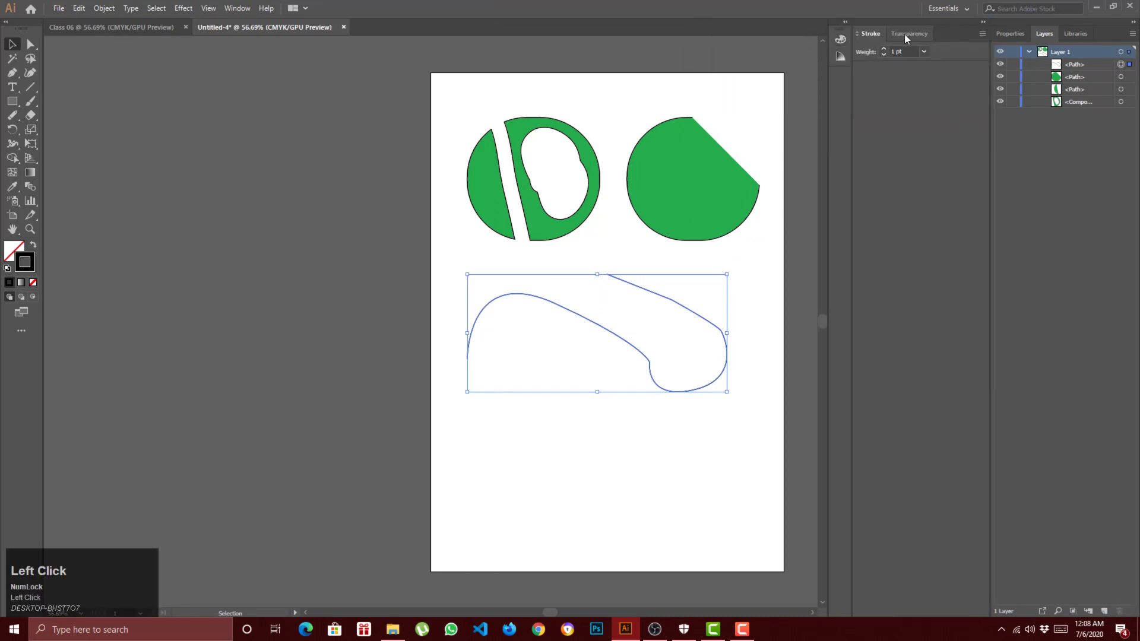
{"action": "mouse_move", "coordinate": [957, 37]}
{"action": "left_mouse_down"}
{"action": "mouse_move", "coordinate": [861, 99]}
{"action": "mouse_move", "coordinate": [833, 77]}
{"action": "left_mouse_up"}
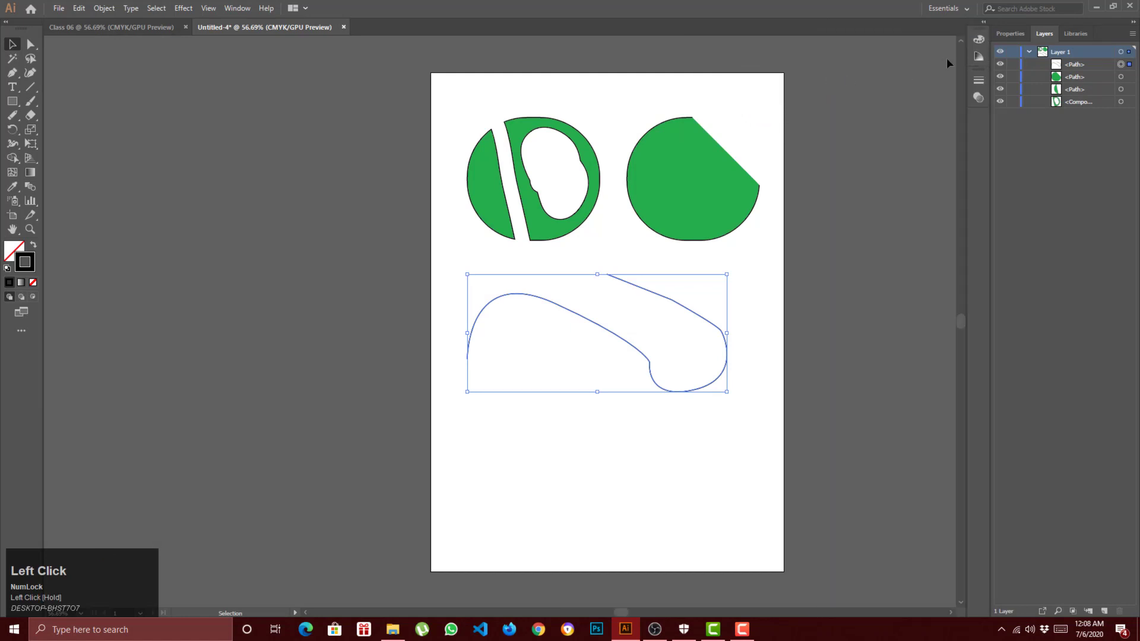
{"action": "mouse_move", "coordinate": [977, 86]}
{"action": "left_mouse_down"}
{"action": "mouse_move", "coordinate": [871, 101]}
{"action": "mouse_move", "coordinate": [868, 91]}
{"action": "mouse_move", "coordinate": [980, 74]}
{"action": "left_mouse_up"}
{"action": "left_click", "coordinate": [868, 92]}
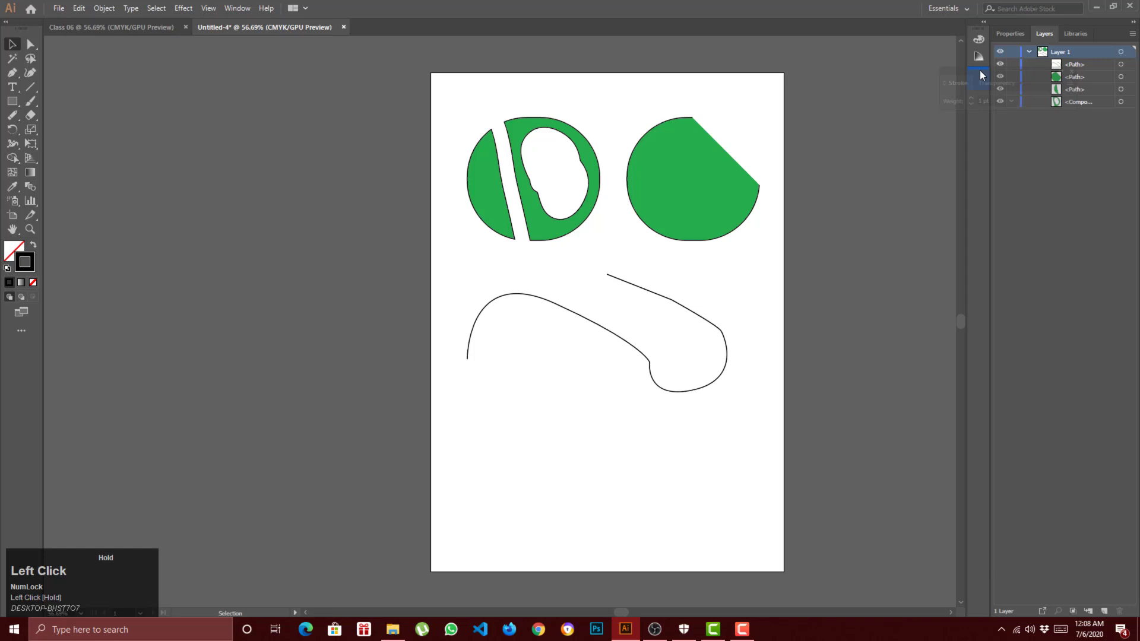
{"action": "mouse_move", "coordinate": [980, 70]}
{"action": "left_mouse_down"}
{"action": "mouse_move", "coordinate": [1039, 112]}
{"action": "mouse_move", "coordinate": [1079, 31]}
{"action": "mouse_move", "coordinate": [1117, 33]}
{"action": "mouse_move", "coordinate": [1033, 48]}
{"action": "mouse_move", "coordinate": [937, 88]}
{"action": "mouse_move", "coordinate": [955, 77]}
{"action": "left_mouse_up"}
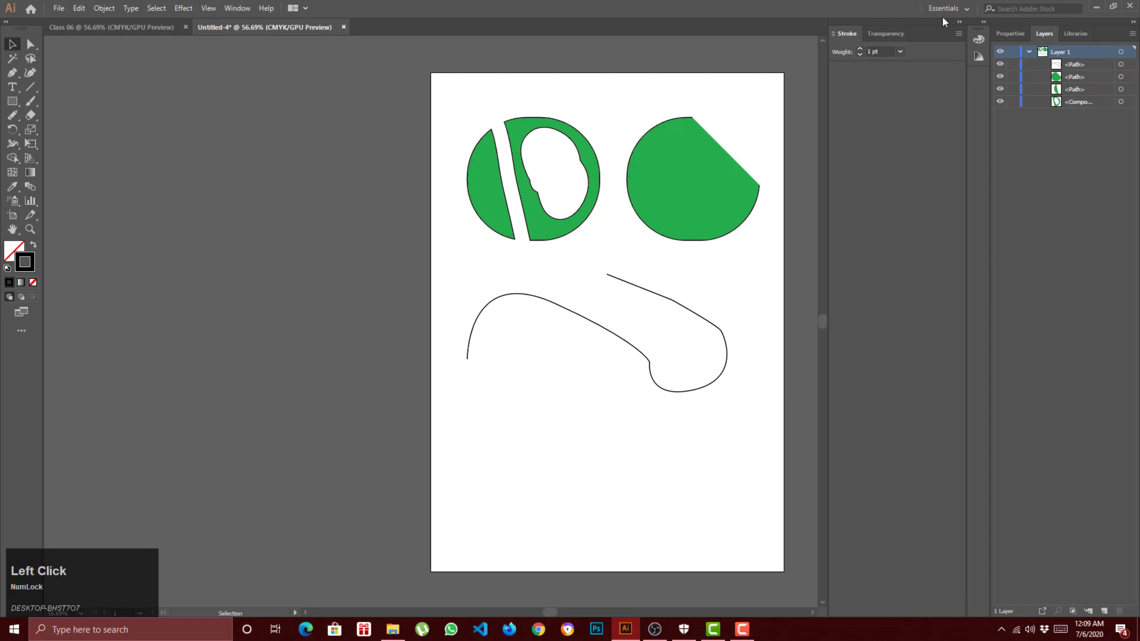
{"action": "mouse_move", "coordinate": [932, 32]}
{"action": "left_mouse_down"}
{"action": "mouse_move", "coordinate": [972, 105]}
{"action": "mouse_move", "coordinate": [985, 74]}
{"action": "left_mouse_up"}
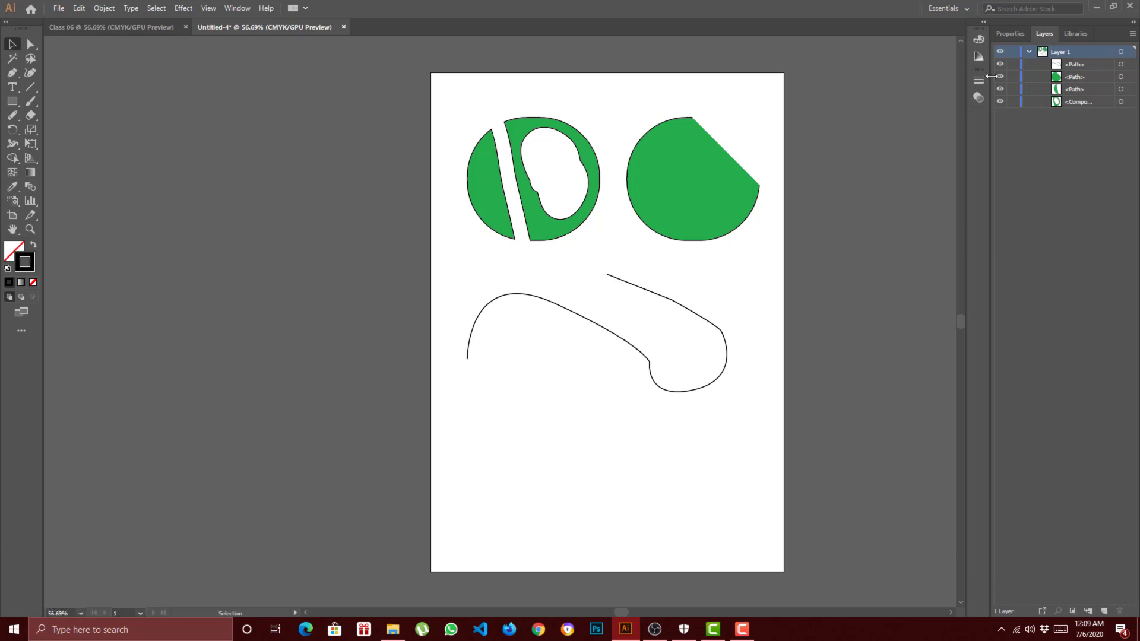
Select the open pen path and set its stroke weight to 5 pt.
{"action": "left_click", "coordinate": [977, 80]}
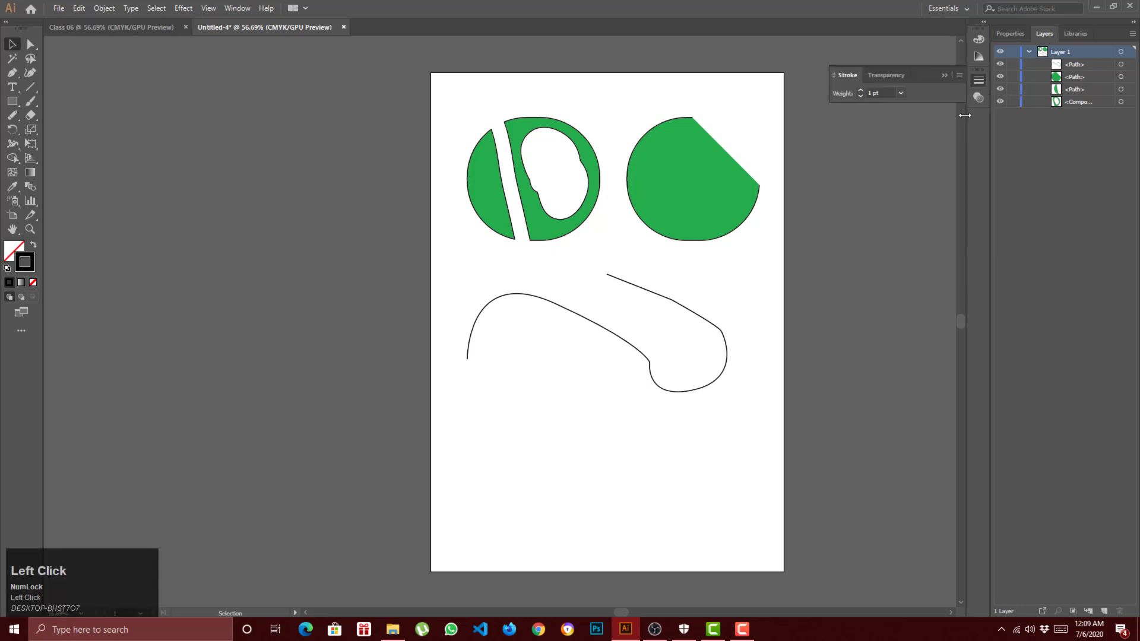
{"action": "left_click", "coordinate": [860, 90]}
{"action": "left_click", "coordinate": [715, 382], "text": "ctrl"}
{"action": "left_click", "coordinate": [861, 91]}
{"action": "left_click", "coordinate": [861, 91]}
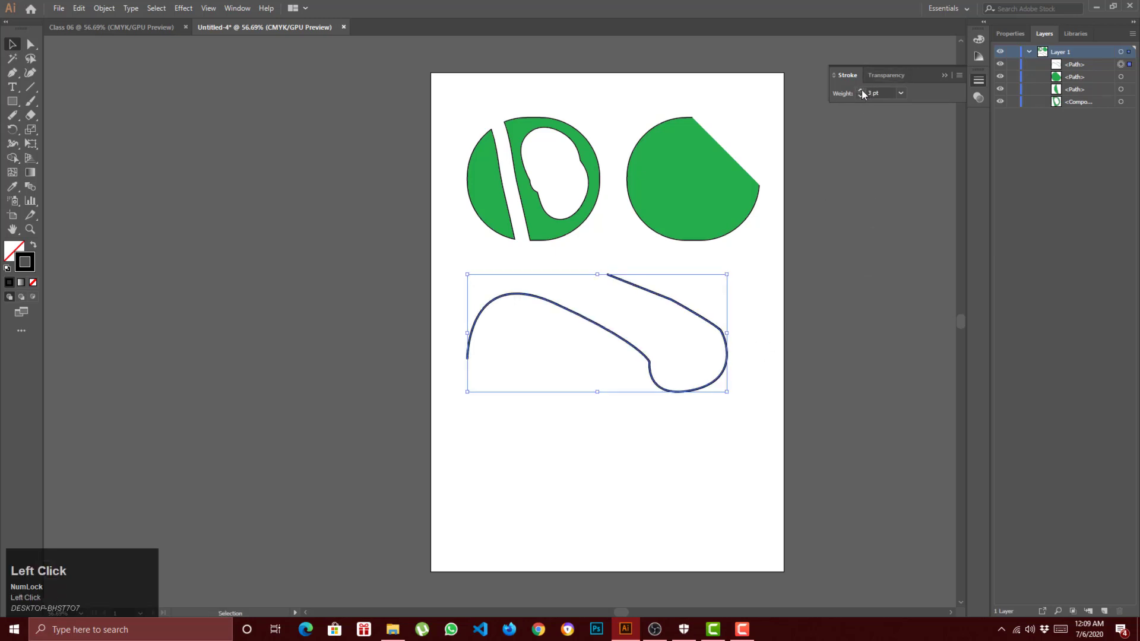
{"action": "left_click", "coordinate": [861, 91]}
{"action": "left_click", "coordinate": [861, 91]}
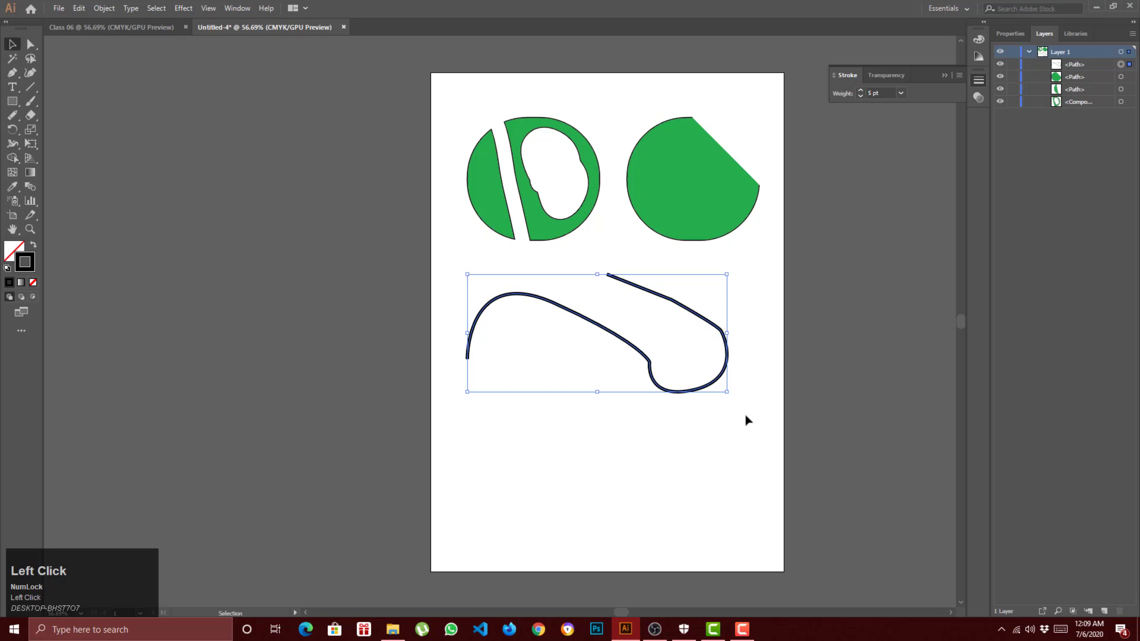
Expand the Stroke settings to show the full set of stroke options.
{"action": "left_click", "coordinate": [945, 75]}
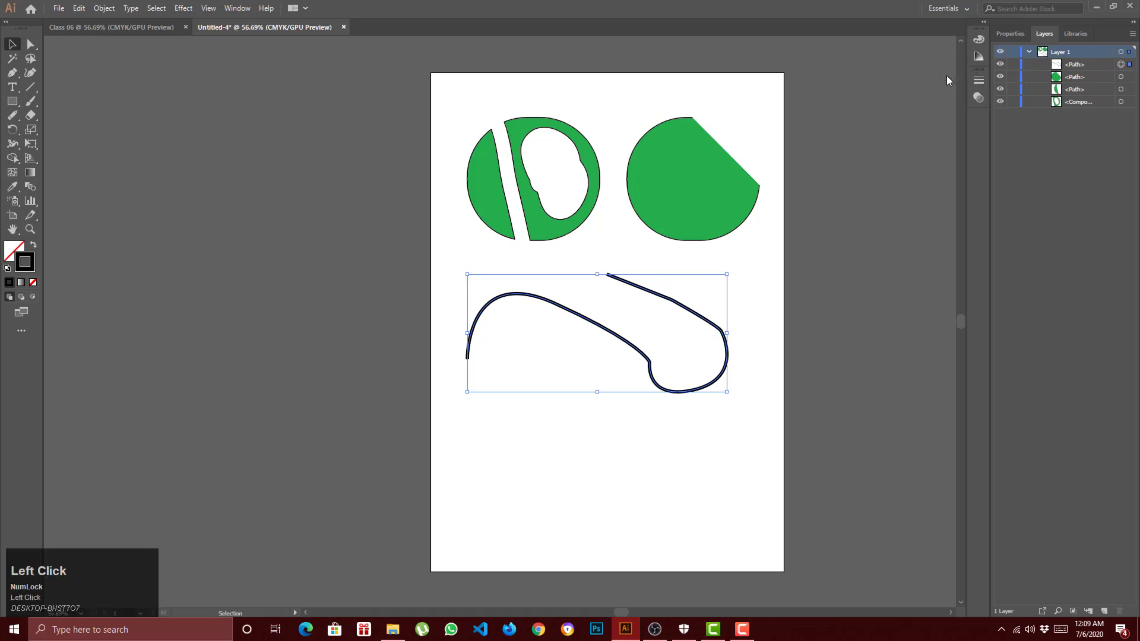
{"action": "left_click", "coordinate": [977, 80]}
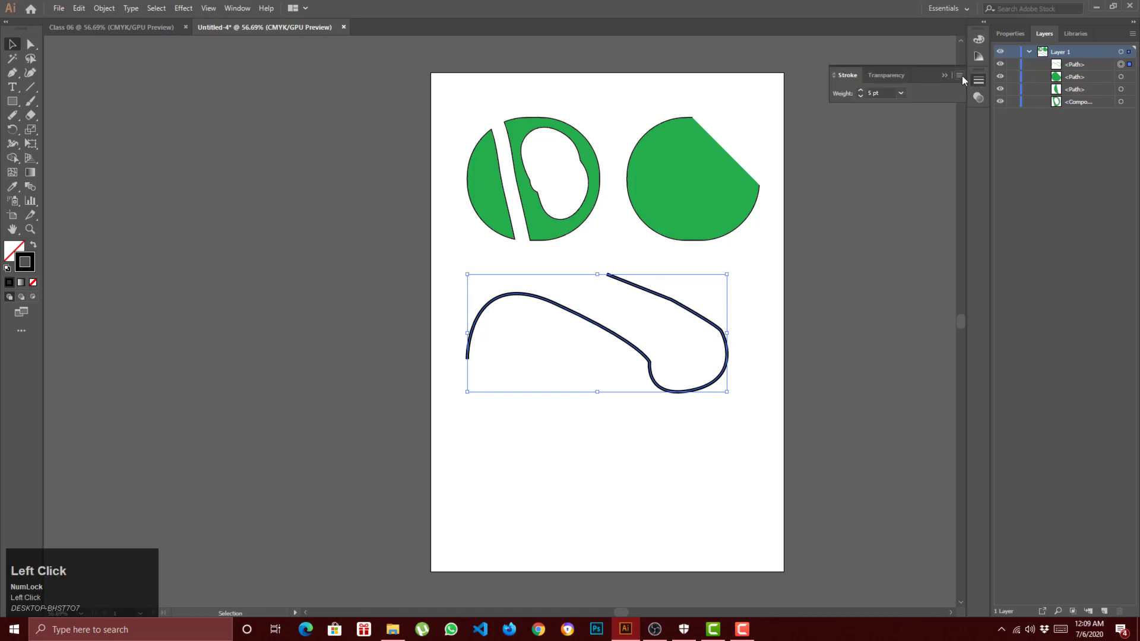
{"action": "left_click", "coordinate": [960, 76]}
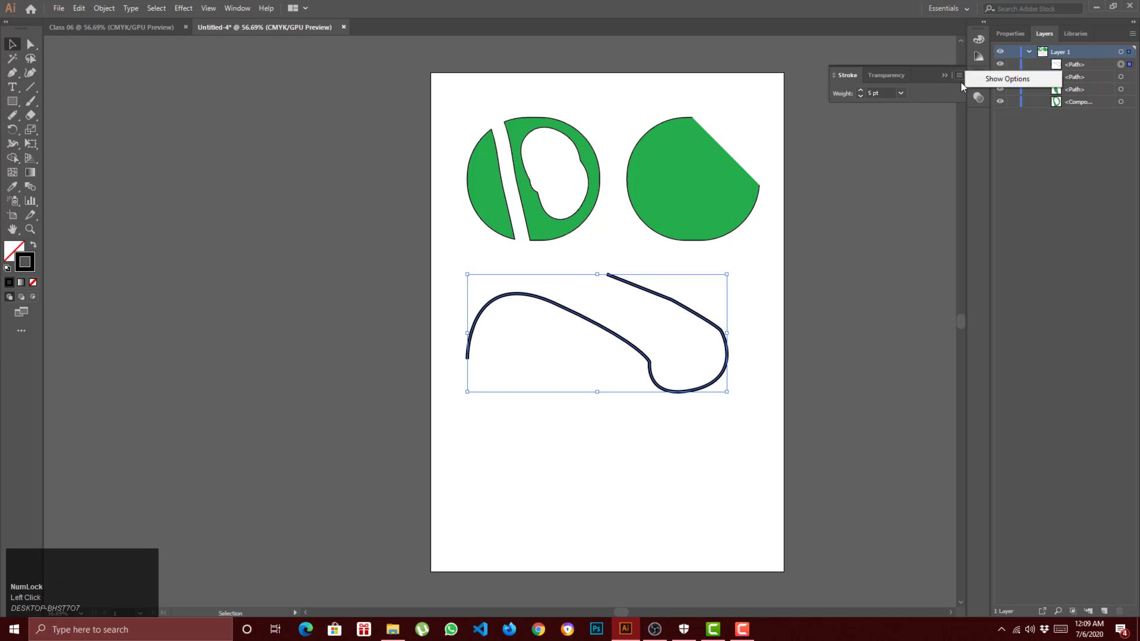
{"action": "left_click", "coordinate": [956, 77]}
{"action": "left_click", "coordinate": [960, 76]}
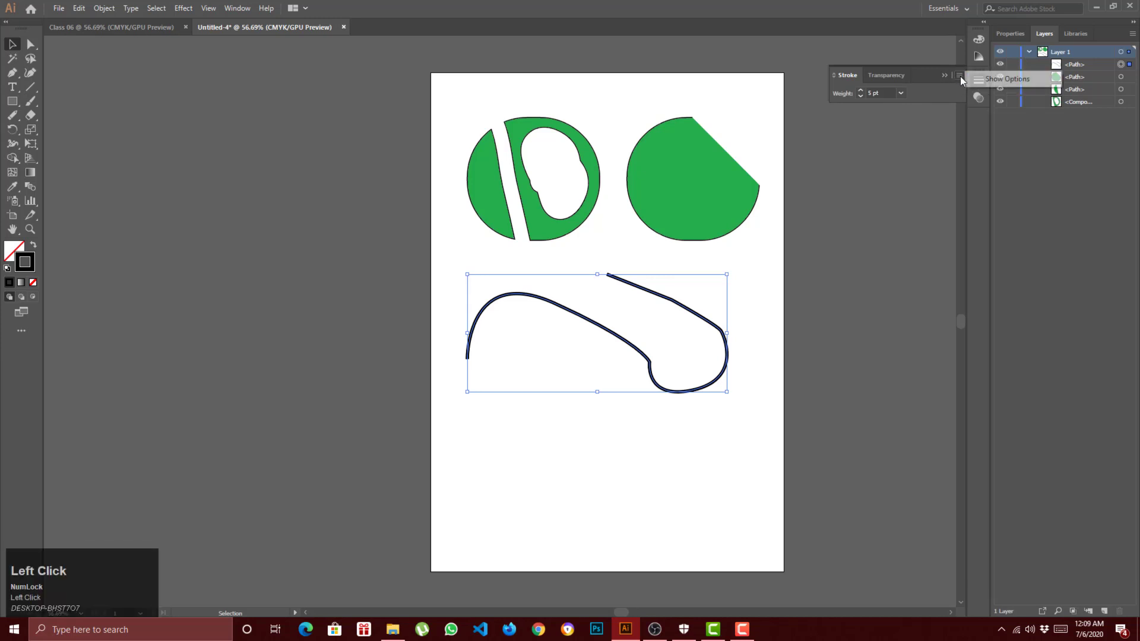
{"action": "left_click", "coordinate": [988, 84]}
Apply the pointing-hand arrowhead Arrow 38 to the start of the open pen path.
{"action": "left_click", "coordinate": [895, 207]}
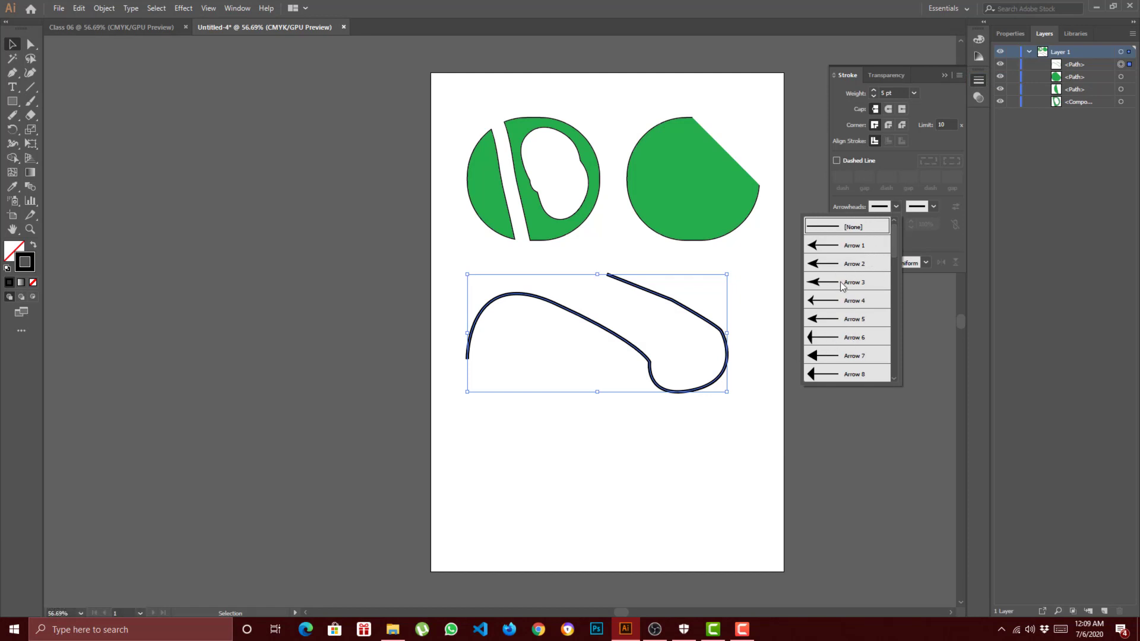
{"action": "left_click_drag", "start_coordinate": [895, 245], "coordinate": [897, 382]}
{"action": "left_click", "coordinate": [856, 345]}
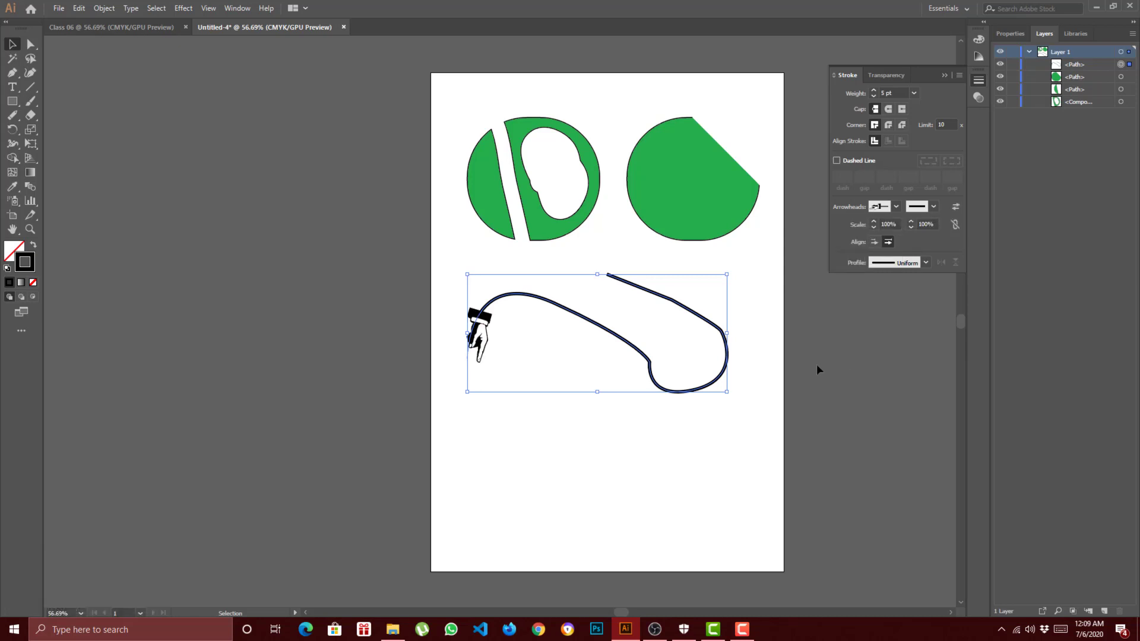
Set the pen path's start arrowhead to Arrow 32 and its end arrowhead to Arrow 1, and collapse the Stroke settings.
{"action": "left_click", "coordinate": [896, 206]}
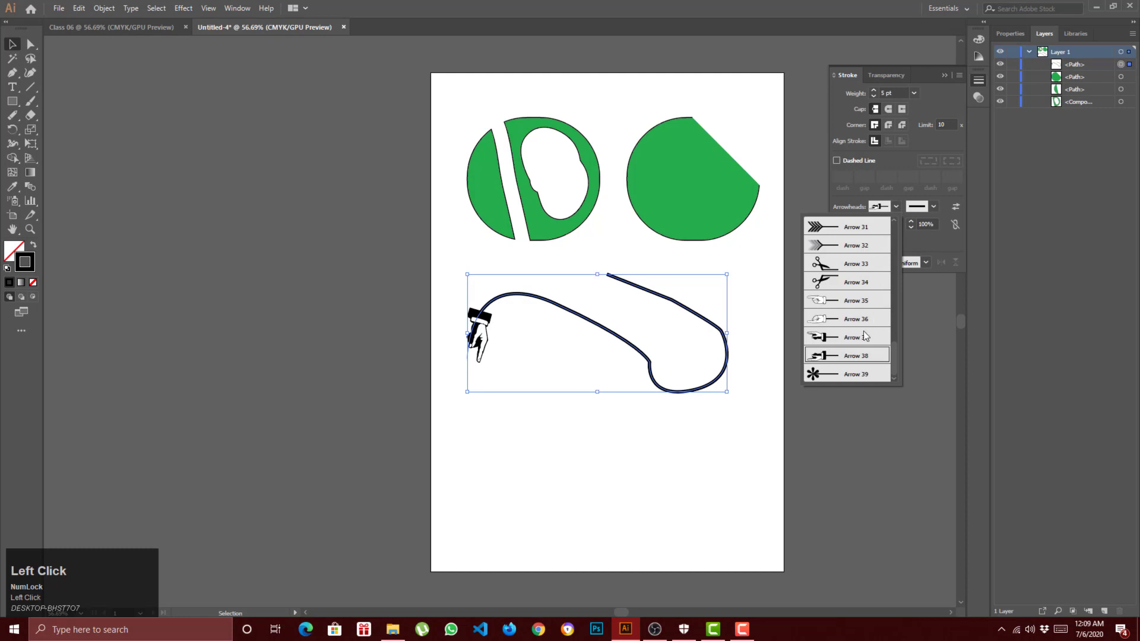
{"action": "left_click", "coordinate": [865, 237]}
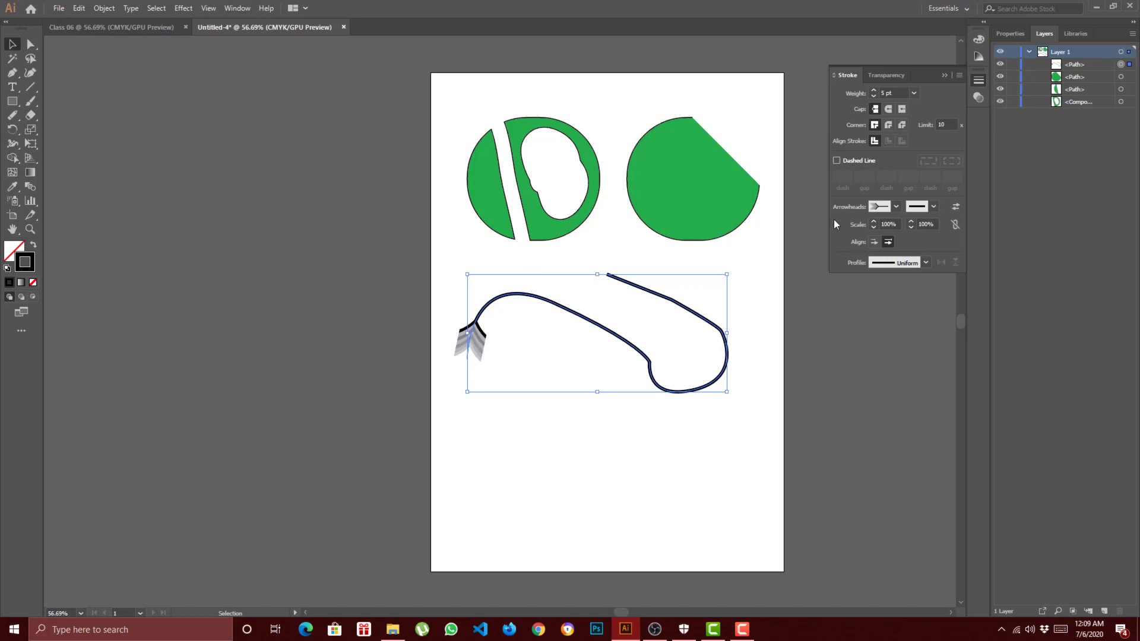
{"action": "left_click", "coordinate": [933, 207]}
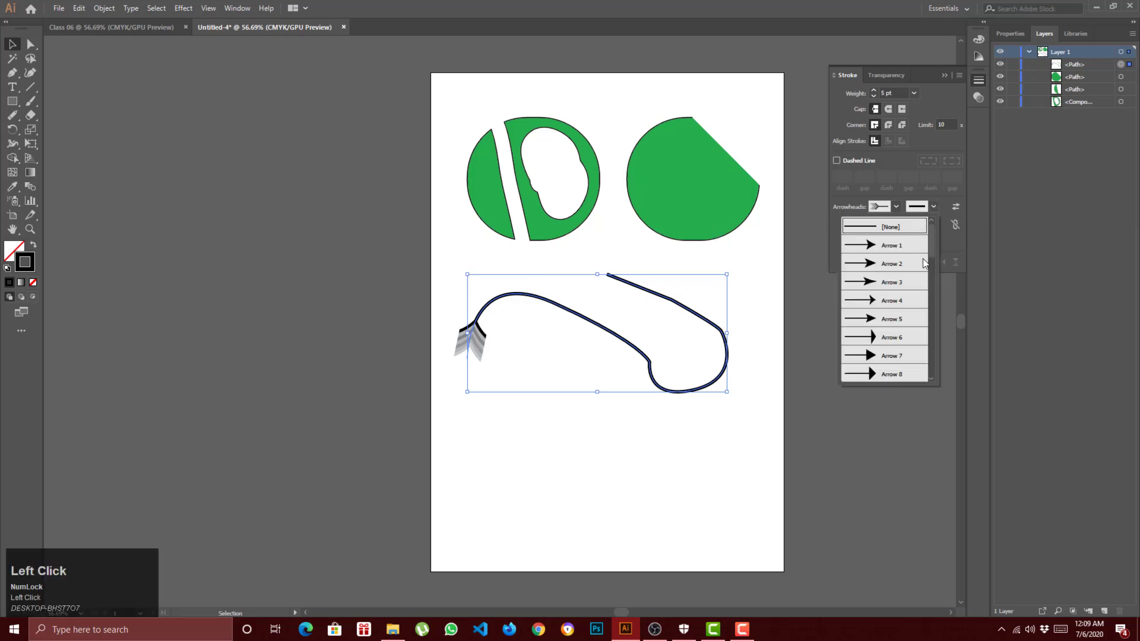
{"action": "mouse_move", "coordinate": [931, 252]}
{"action": "left_mouse_down"}
{"action": "mouse_move", "coordinate": [933, 302]}
{"action": "mouse_move", "coordinate": [931, 253]}
{"action": "left_mouse_up"}
{"action": "left_click", "coordinate": [873, 236]}
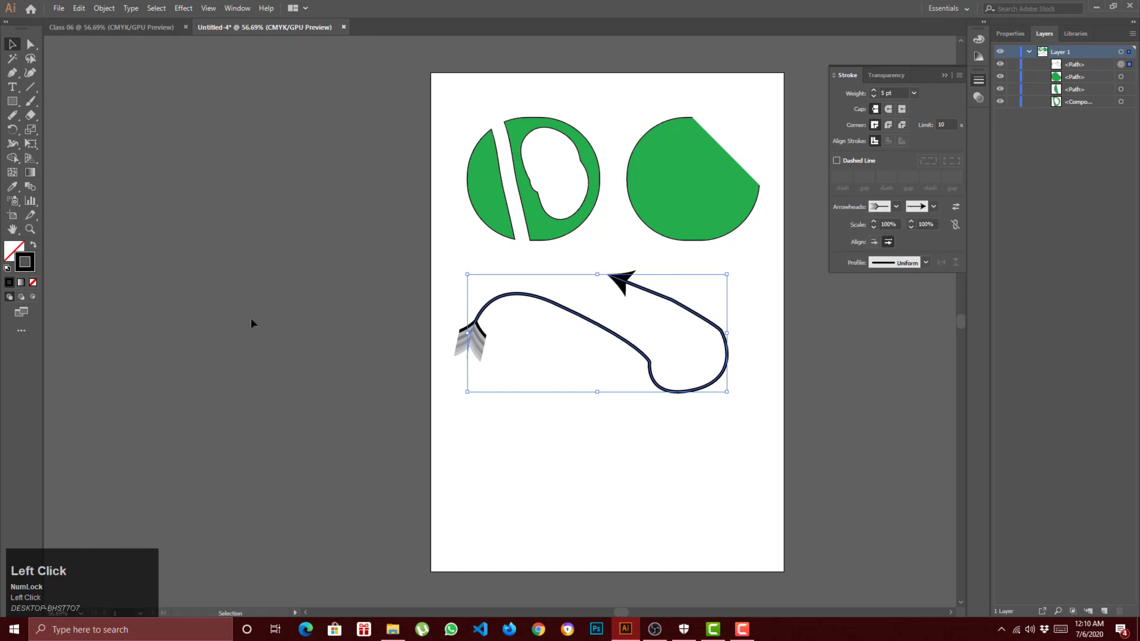
{"action": "left_click", "coordinate": [947, 77]}
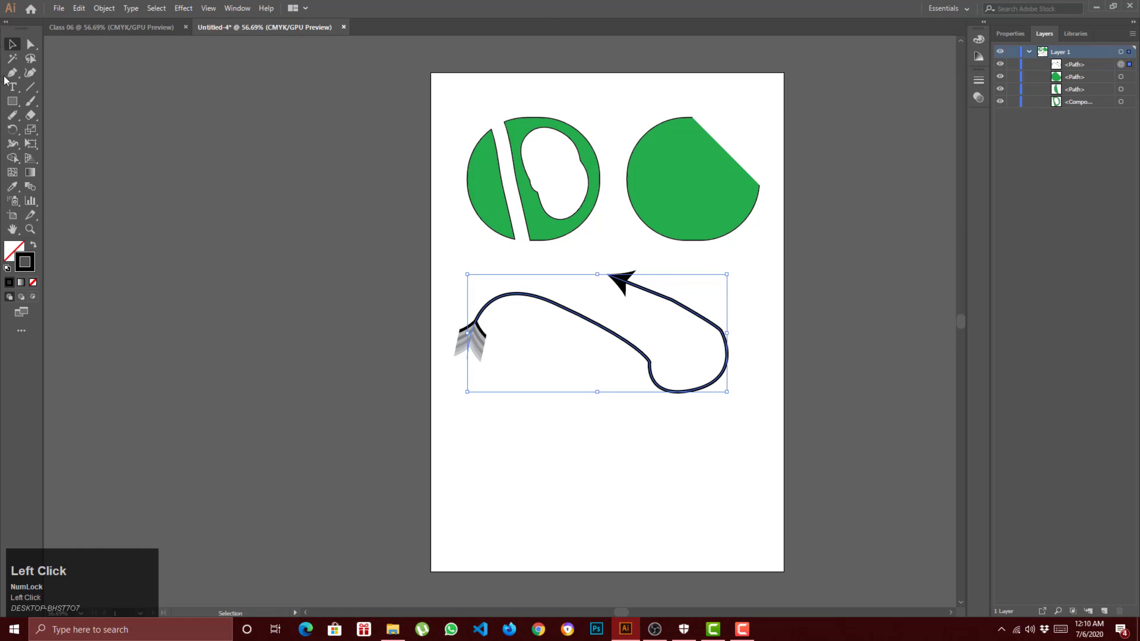
Cut the arrow path into three pieces with the Scissors tool, on its upper-left slope and on its lower-right curve.
{"action": "right_click", "coordinate": [35, 116]}
{"action": "left_click", "coordinate": [106, 134]}
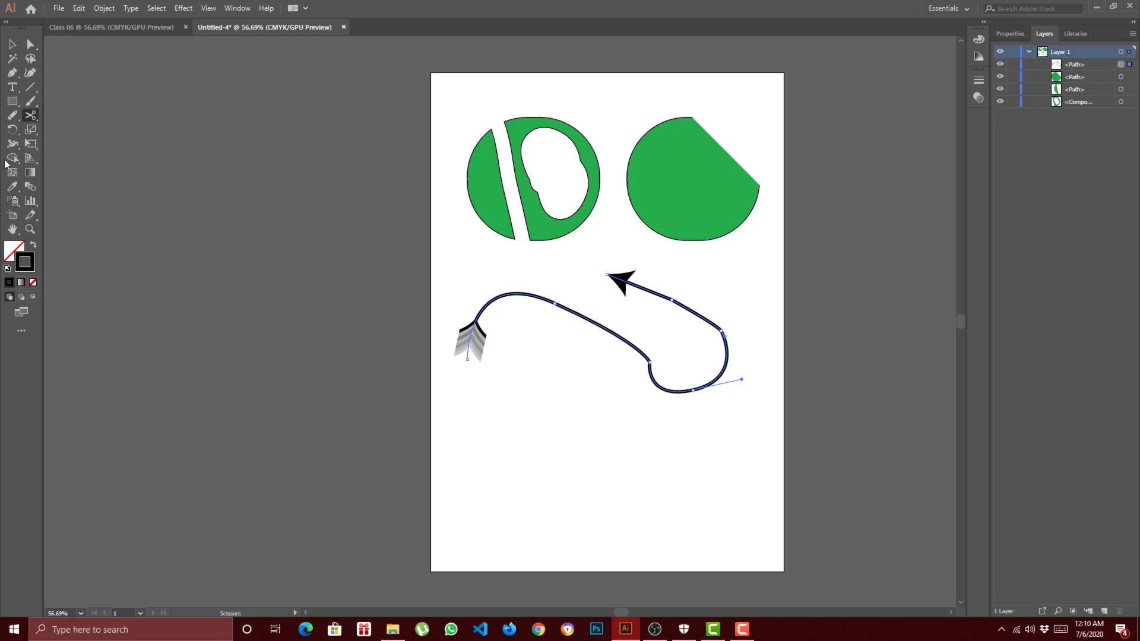
{"action": "left_click", "coordinate": [565, 308]}
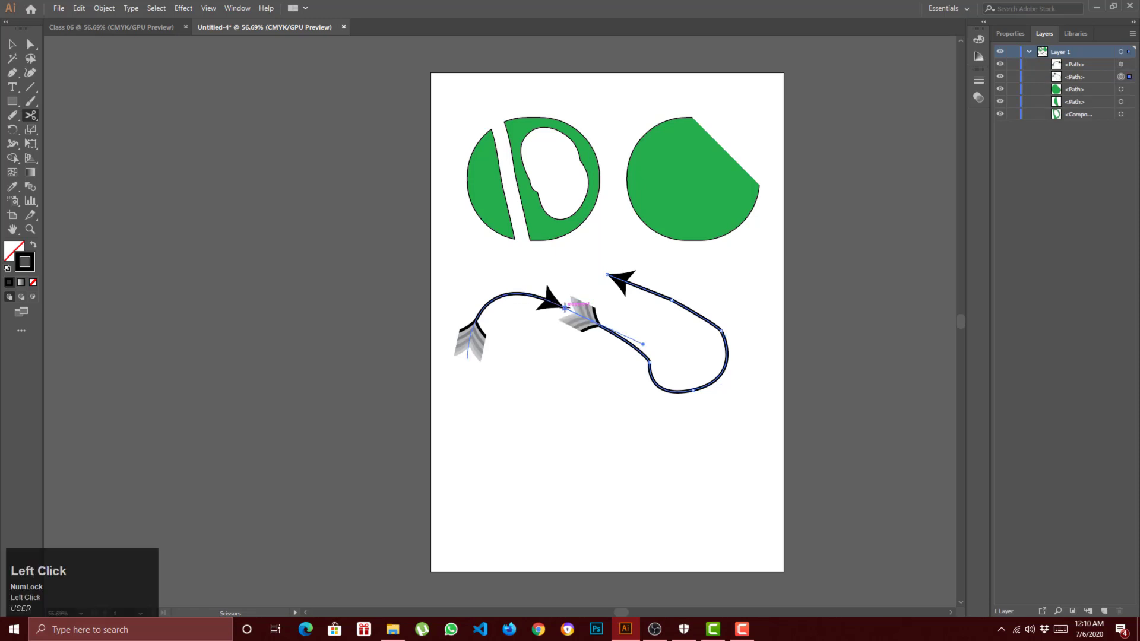
{"action": "left_click", "coordinate": [714, 383]}
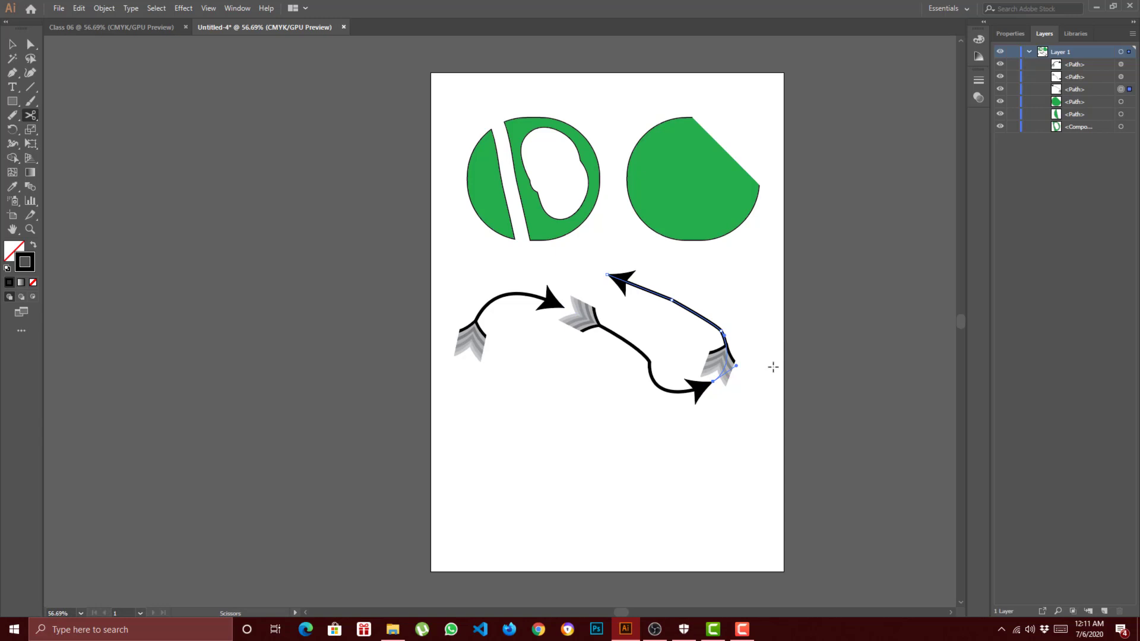
Reopen the Stroke settings for the selected arrow piece and browse its start and end arrowhead choices.
{"action": "left_click", "coordinate": [12, 45]}
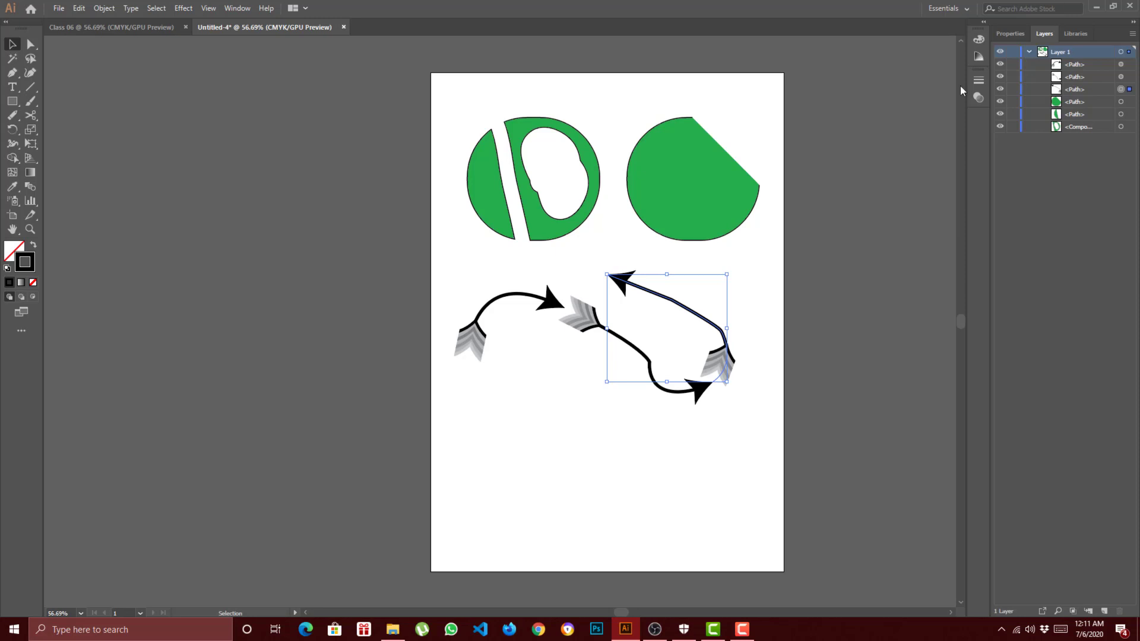
{"action": "left_click", "coordinate": [979, 80]}
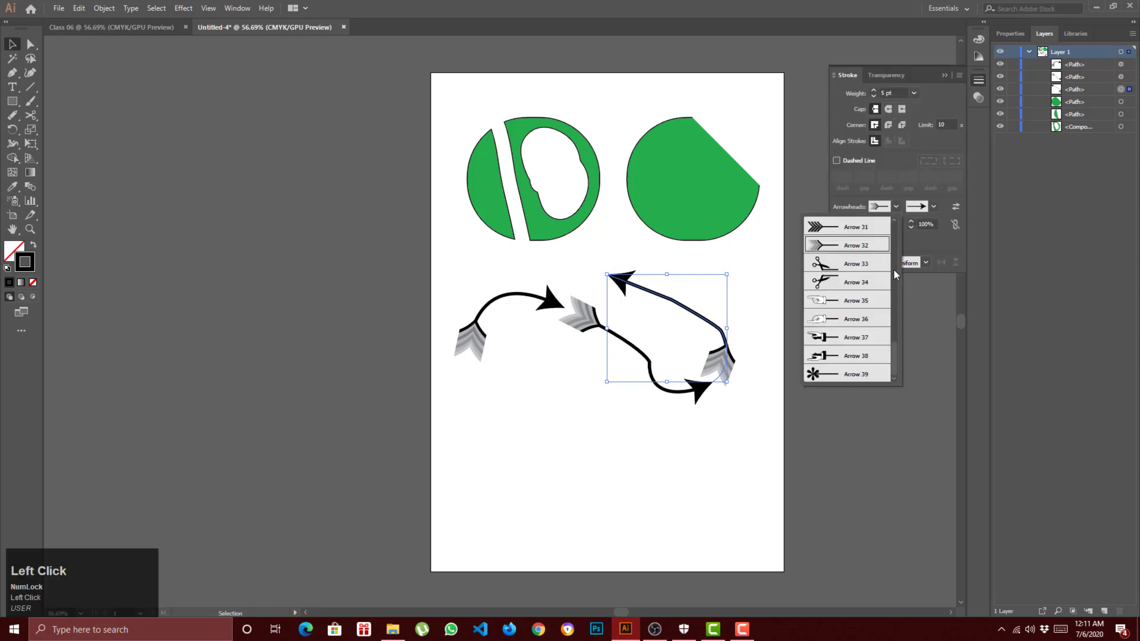
{"action": "left_click", "coordinate": [896, 207]}
{"action": "left_click", "coordinate": [934, 206]}
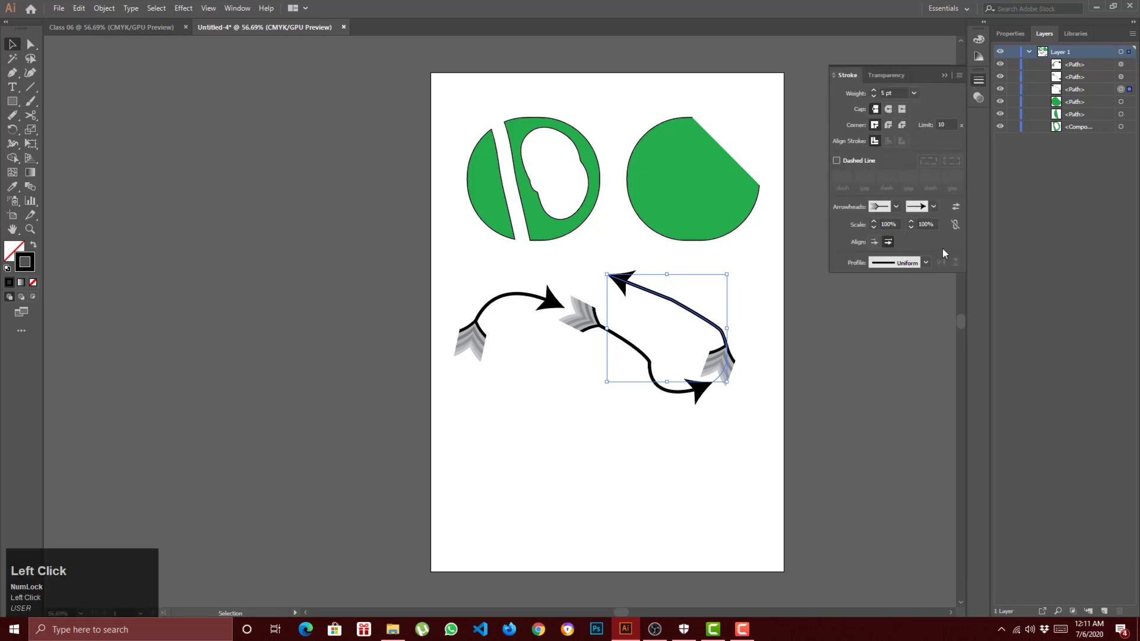
{"action": "left_click", "coordinate": [935, 207]}
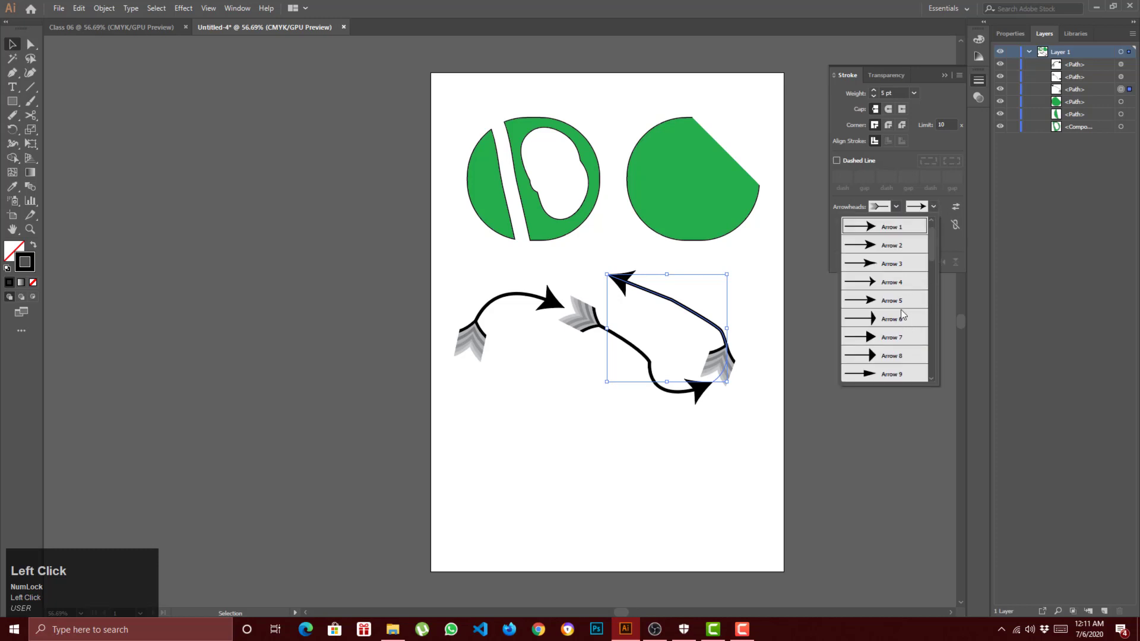
{"action": "left_click", "coordinate": [935, 211]}
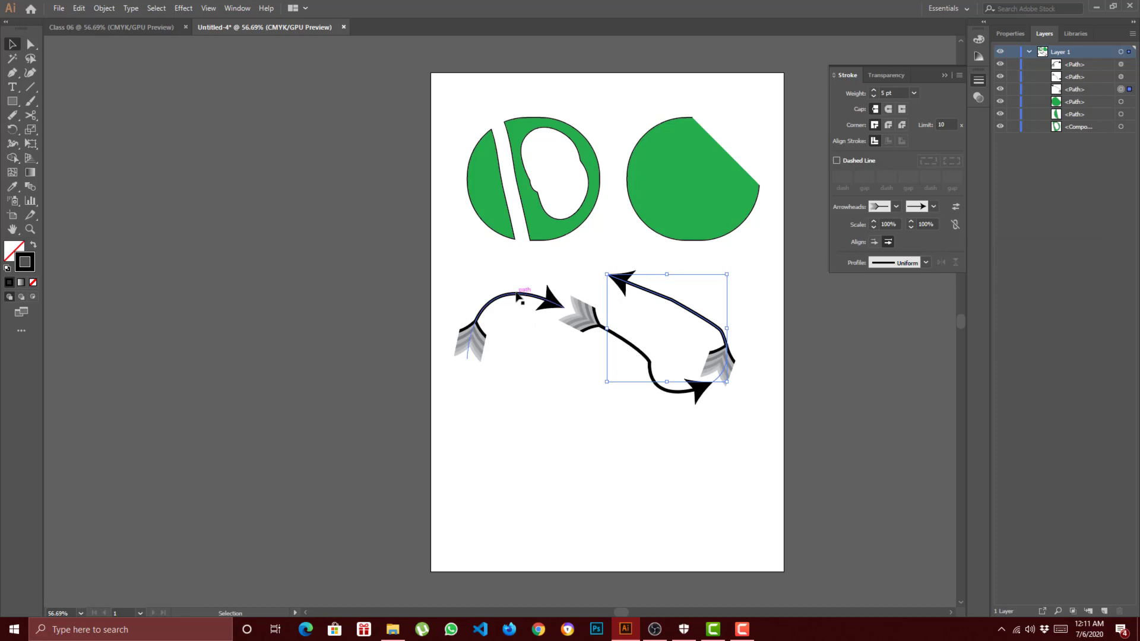
Move the three cut arrow pieces apart from one another with the Selection tool.
{"action": "left_click_drag", "start_coordinate": [518, 297], "coordinate": [493, 316]}
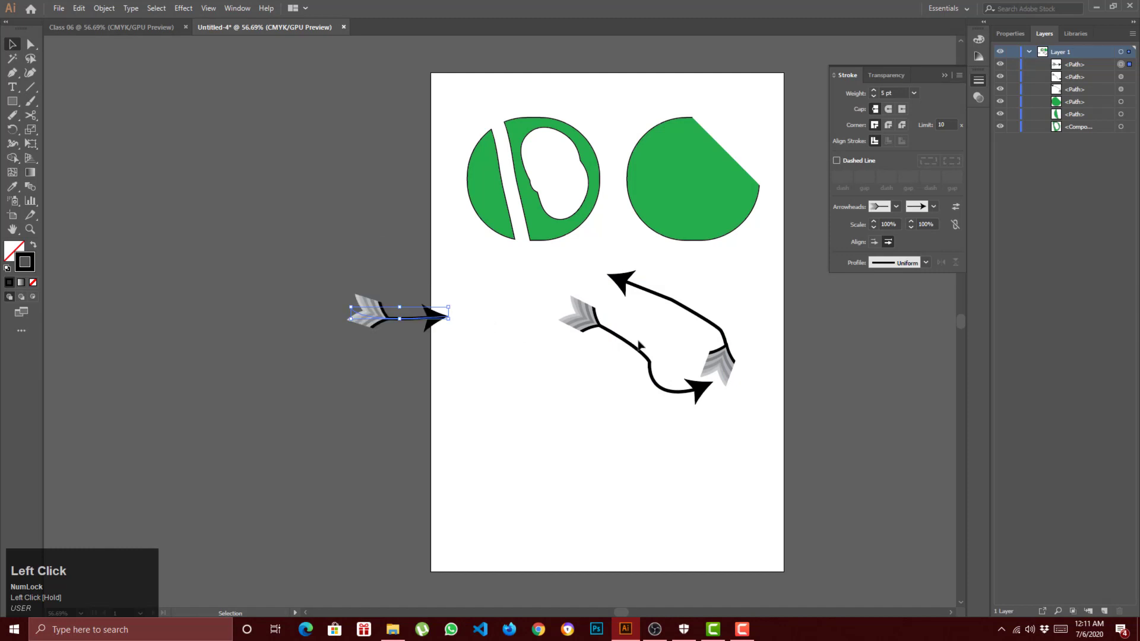
{"action": "left_click_drag", "start_coordinate": [618, 367], "coordinate": [546, 437]}
{"action": "left_click_drag", "start_coordinate": [686, 312], "coordinate": [726, 282]}
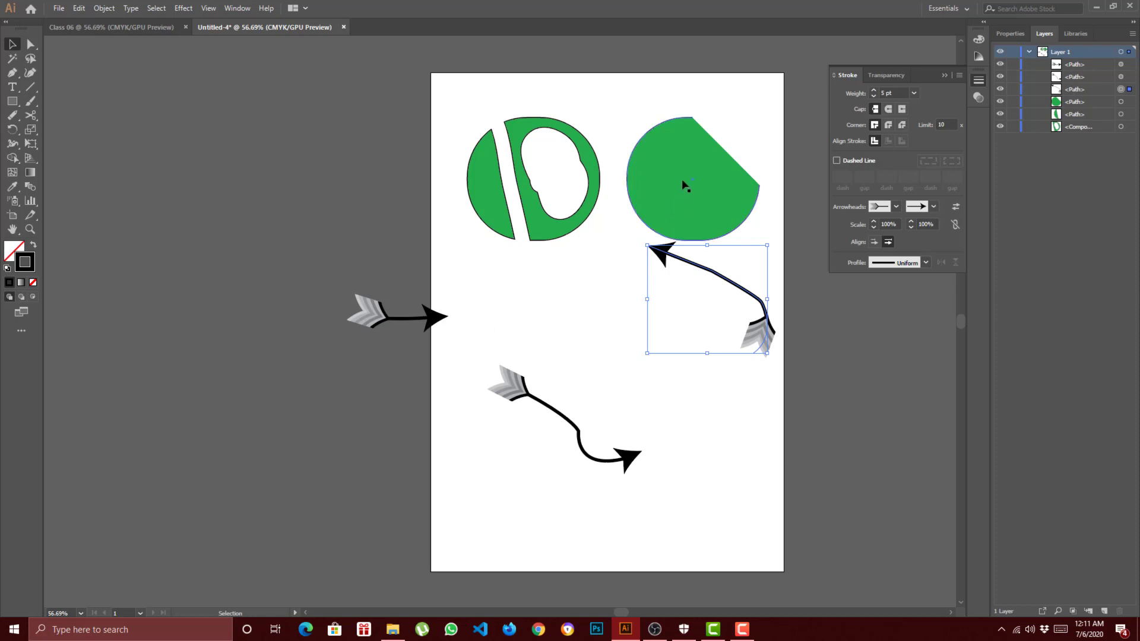
Select the clipped green circle and try to cut it inside its fill with the Scissors tool.
{"action": "left_click", "coordinate": [30, 116]}
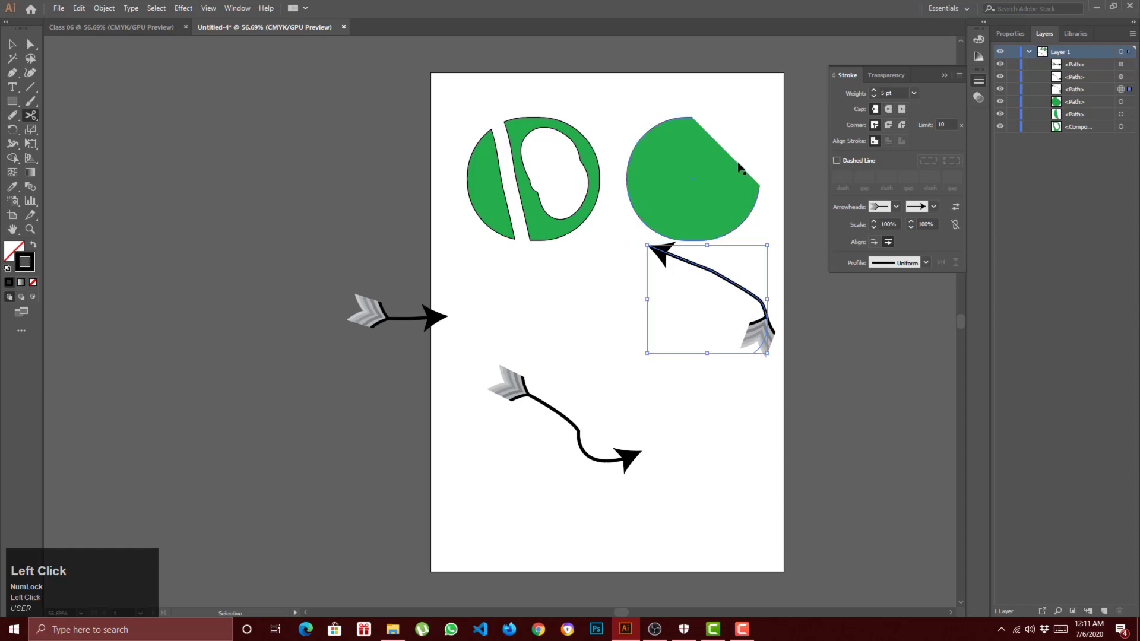
{"action": "left_click", "coordinate": [719, 194], "text": "ctrl"}
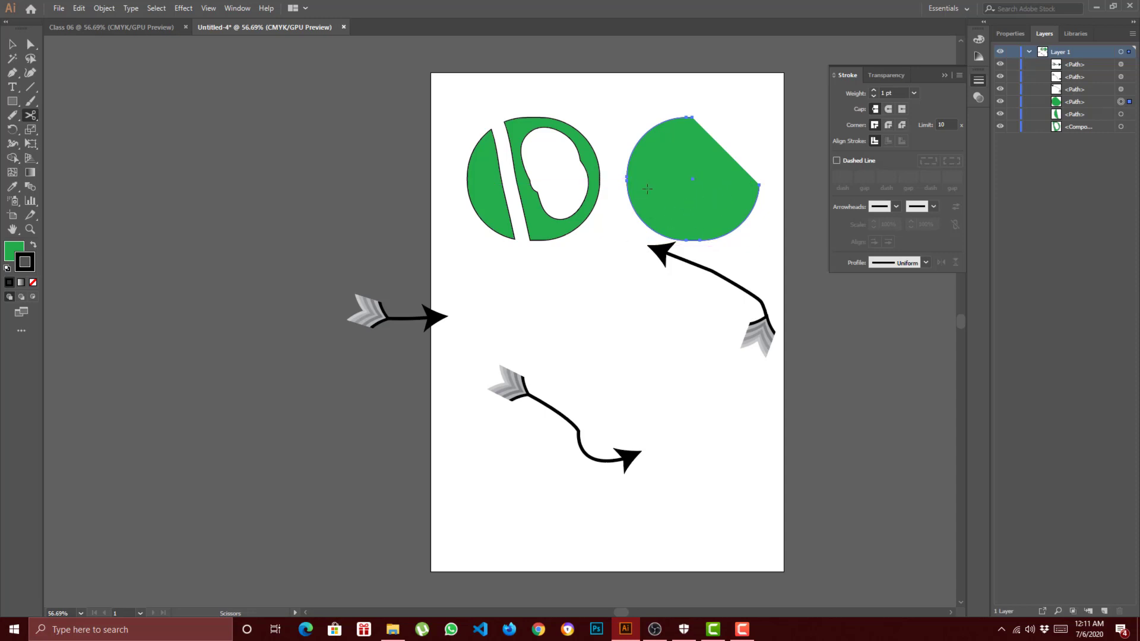
{"action": "left_click", "coordinate": [706, 189]}
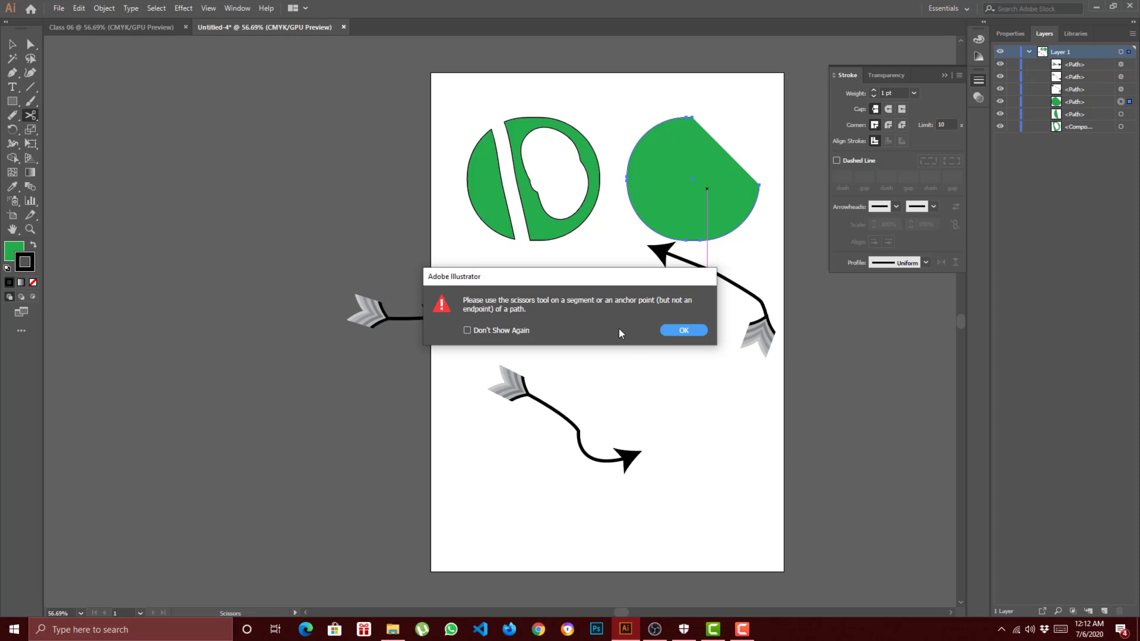
{"action": "left_click", "coordinate": [674, 328]}
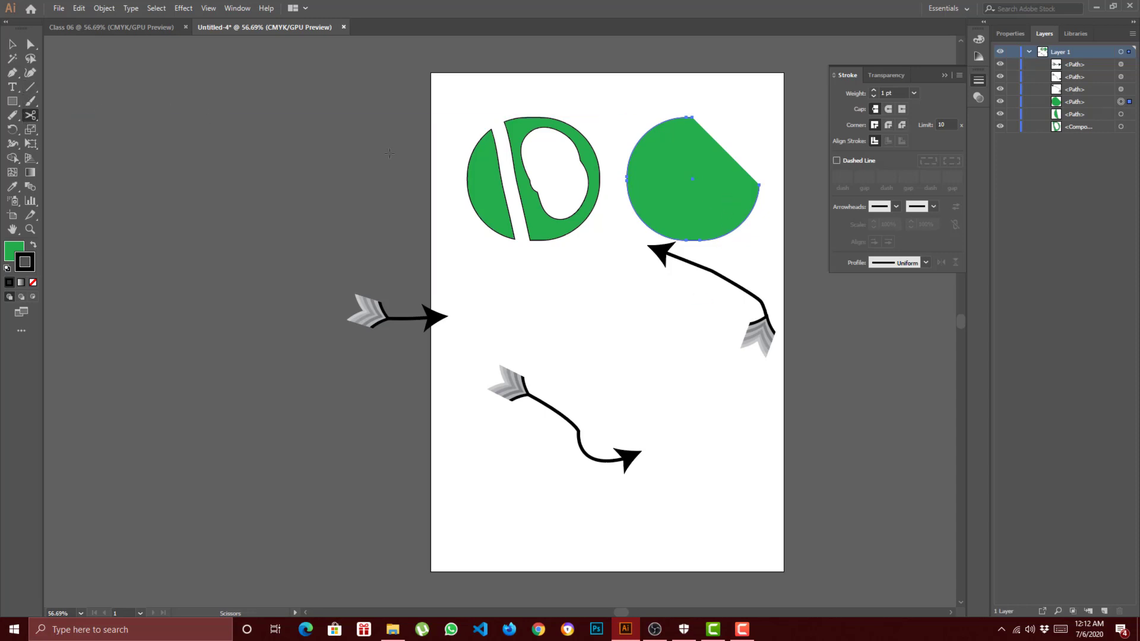
{"action": "left_click", "coordinate": [666, 176]}
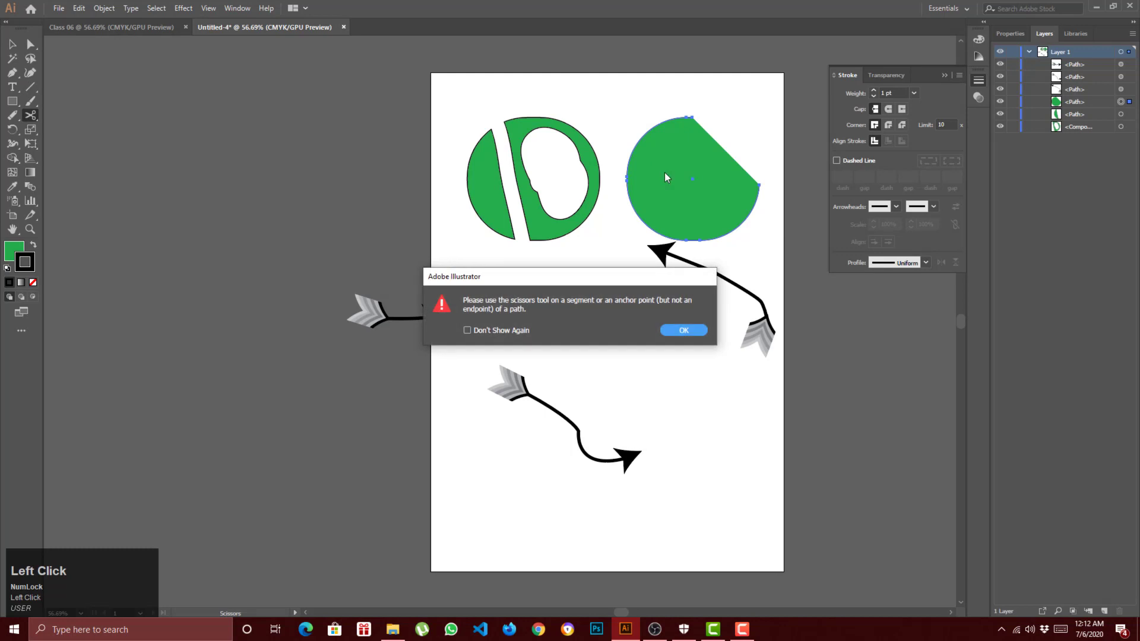
{"action": "left_click", "coordinate": [680, 334]}
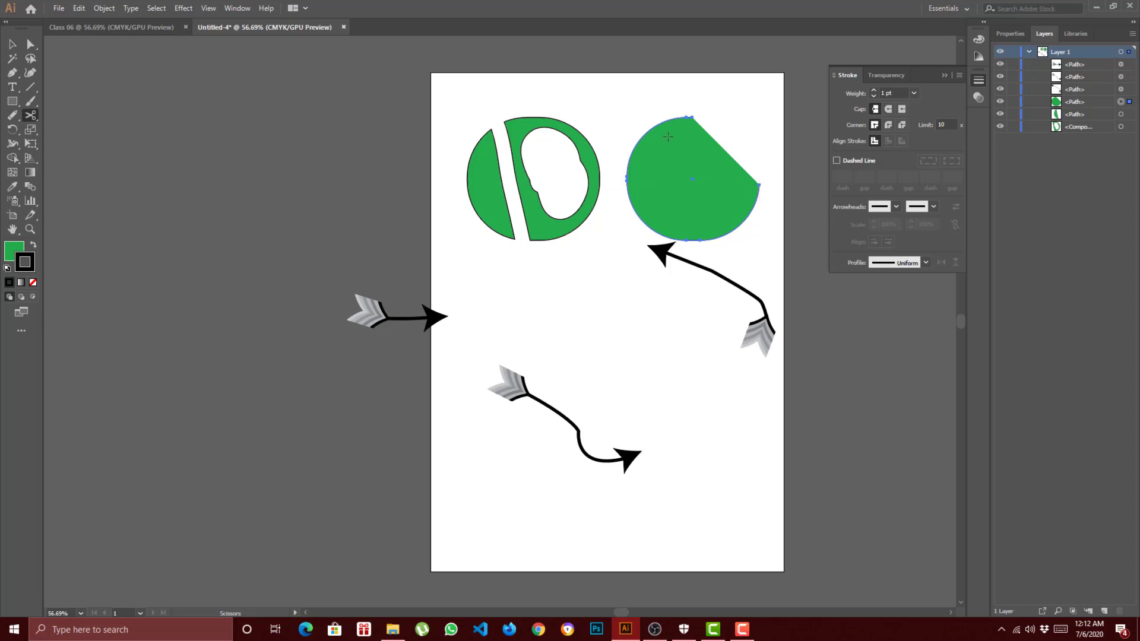
Try to cut the clipped green circle at the two corner anchors of its straight edge with the Scissors tool.
{"action": "left_click", "coordinate": [693, 117]}
{"action": "left_click", "coordinate": [747, 188]}
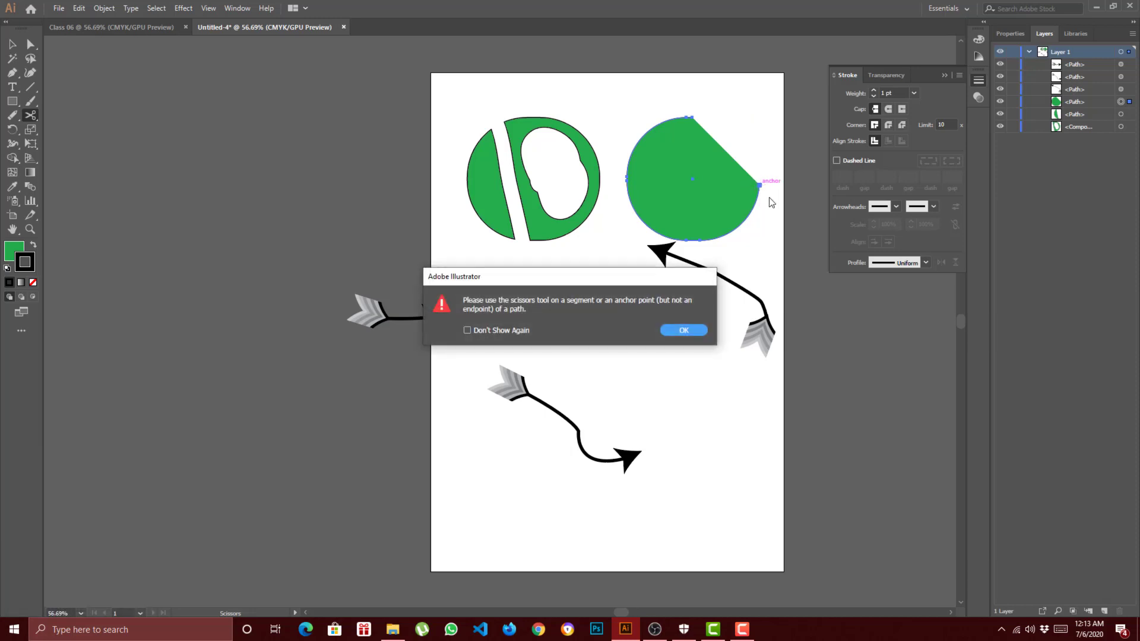
{"action": "left_click", "coordinate": [679, 329]}
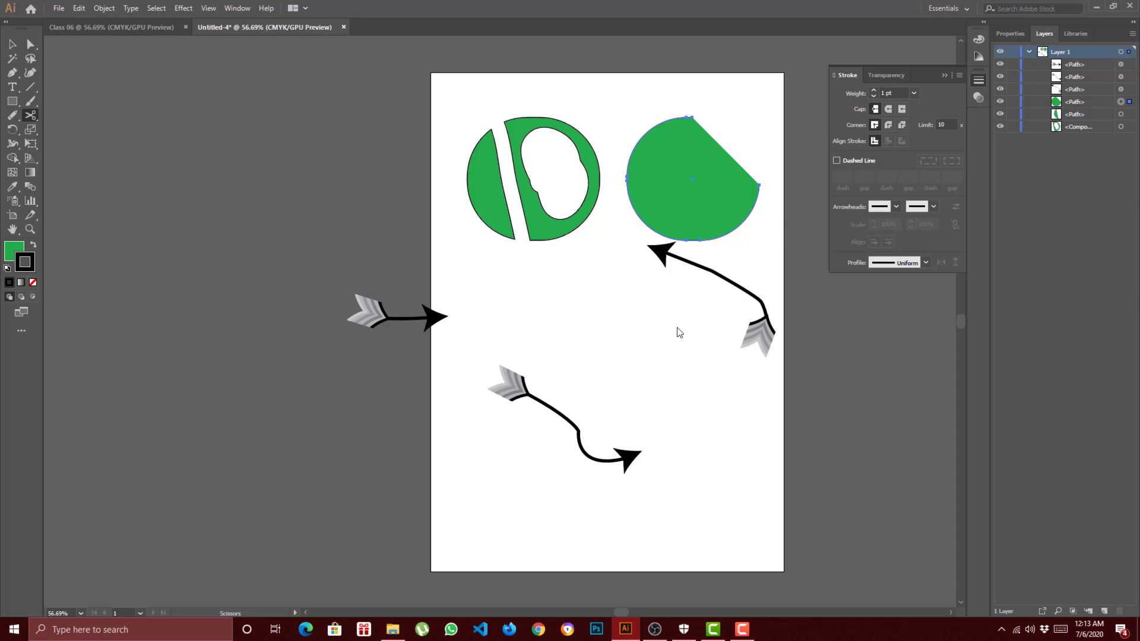
{"action": "left_click", "coordinate": [694, 116]}
{"action": "left_click", "coordinate": [760, 185]}
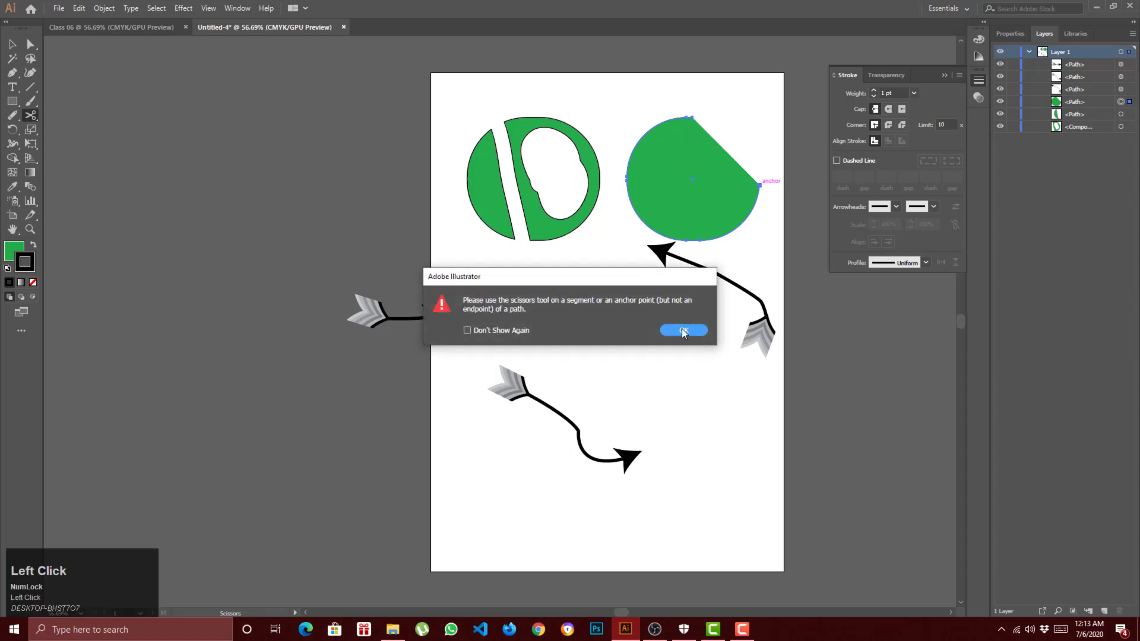
{"action": "left_click", "coordinate": [685, 327]}
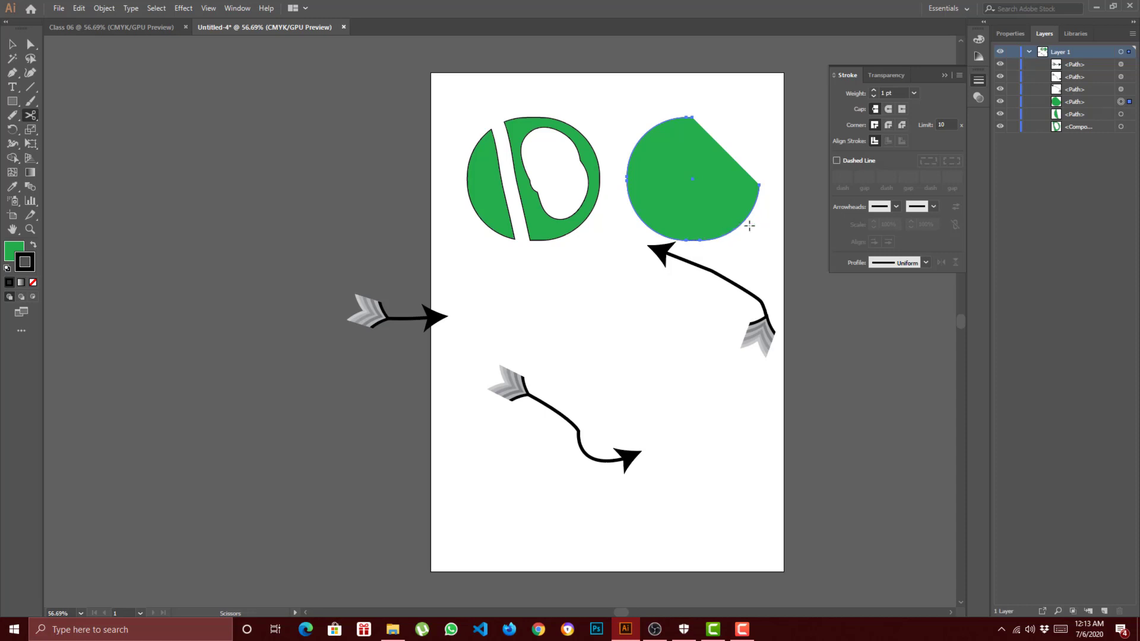
Cut the clipped green circle's outline at its lower right and lower left, and move the three resulting pieces apart.
{"action": "left_click", "coordinate": [723, 236]}
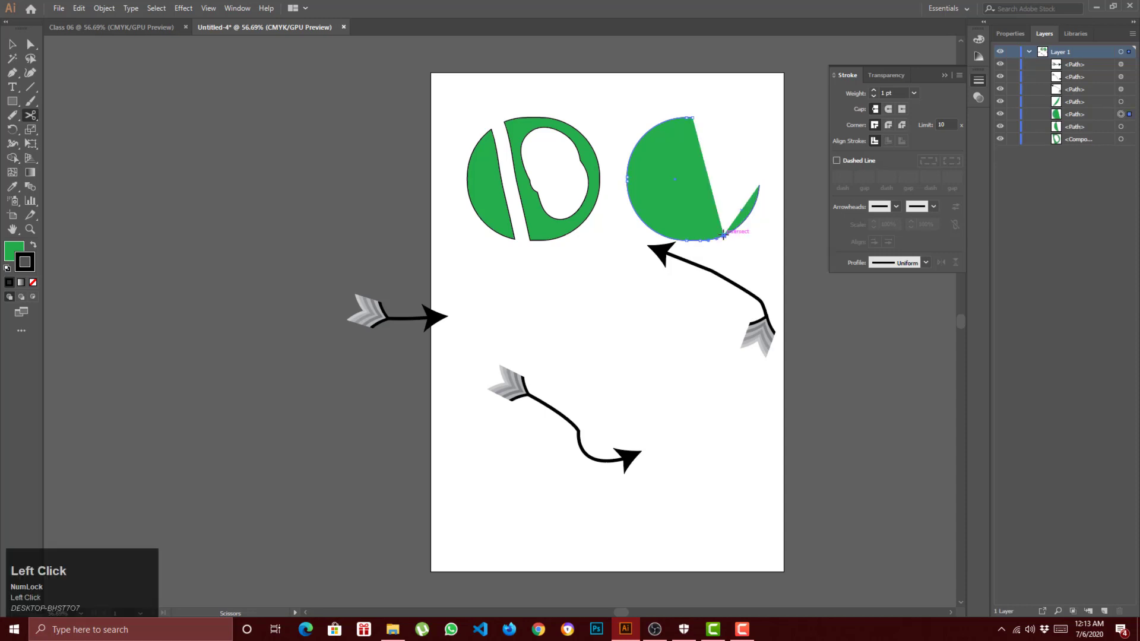
{"action": "left_click", "coordinate": [630, 201]}
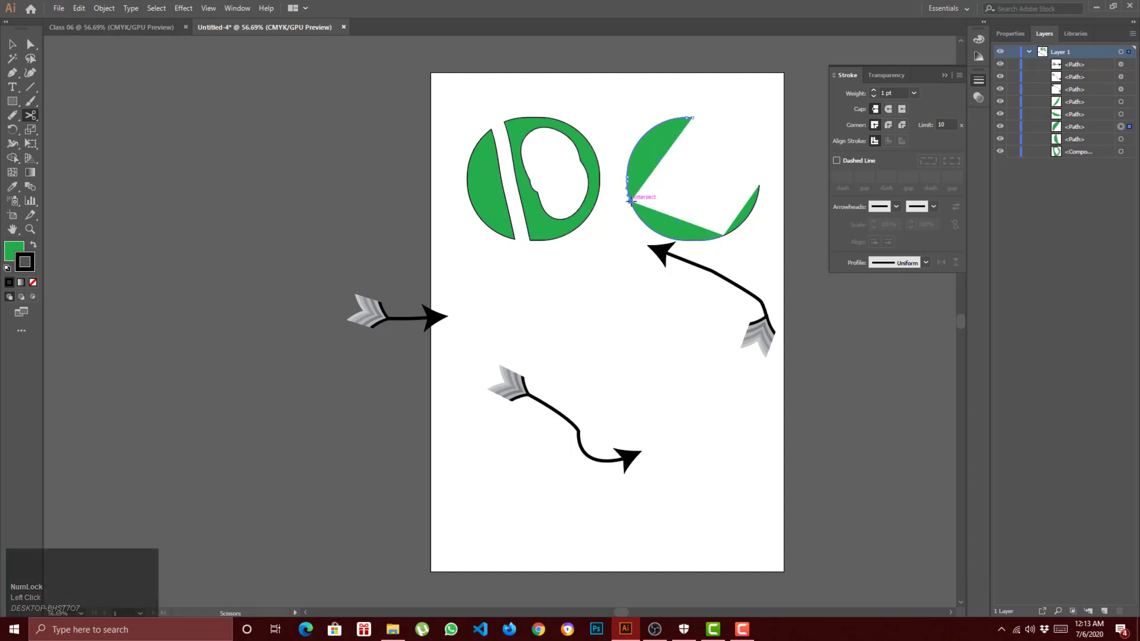
{"action": "left_click", "coordinate": [12, 44]}
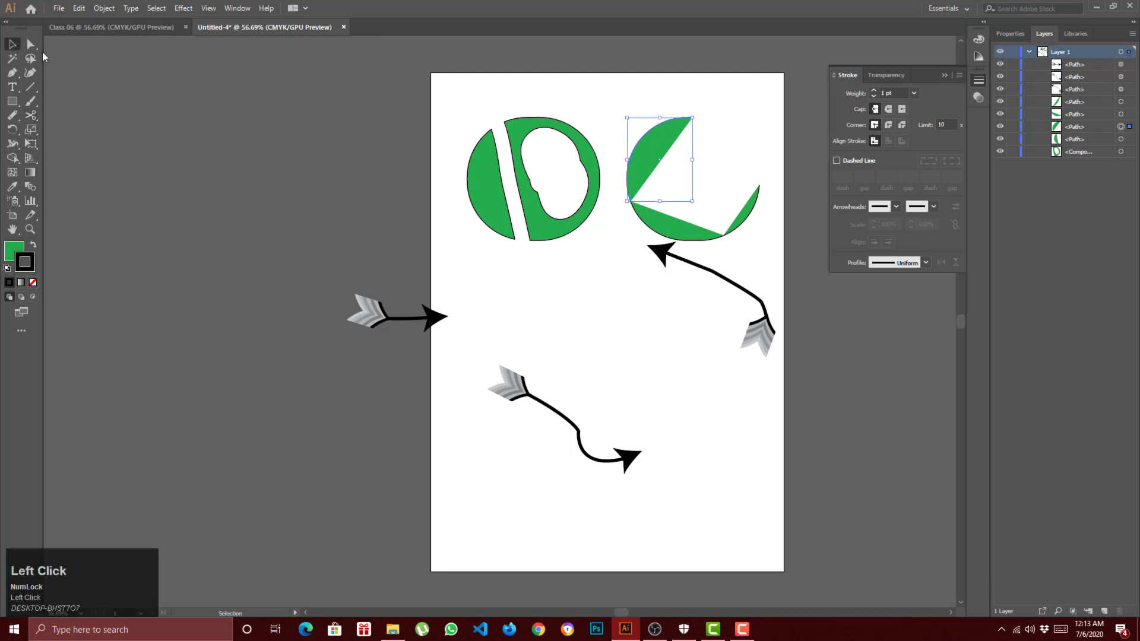
{"action": "left_click_drag", "start_coordinate": [646, 212], "coordinate": [579, 269]}
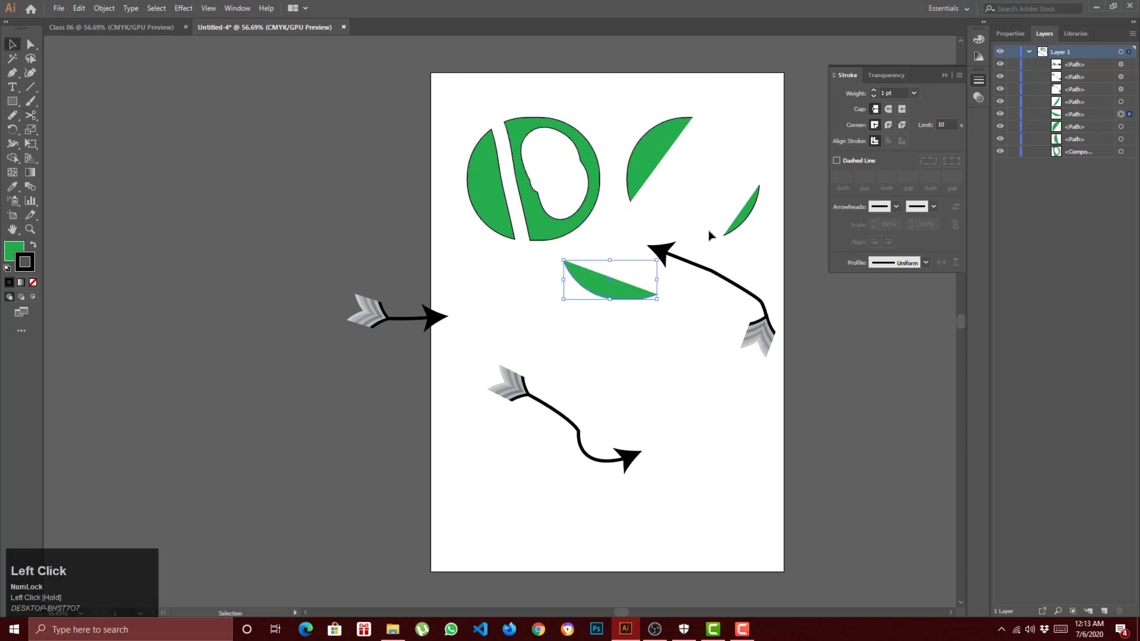
{"action": "left_click_drag", "start_coordinate": [743, 211], "coordinate": [750, 211]}
{"action": "left_click_drag", "start_coordinate": [648, 157], "coordinate": [648, 106]}
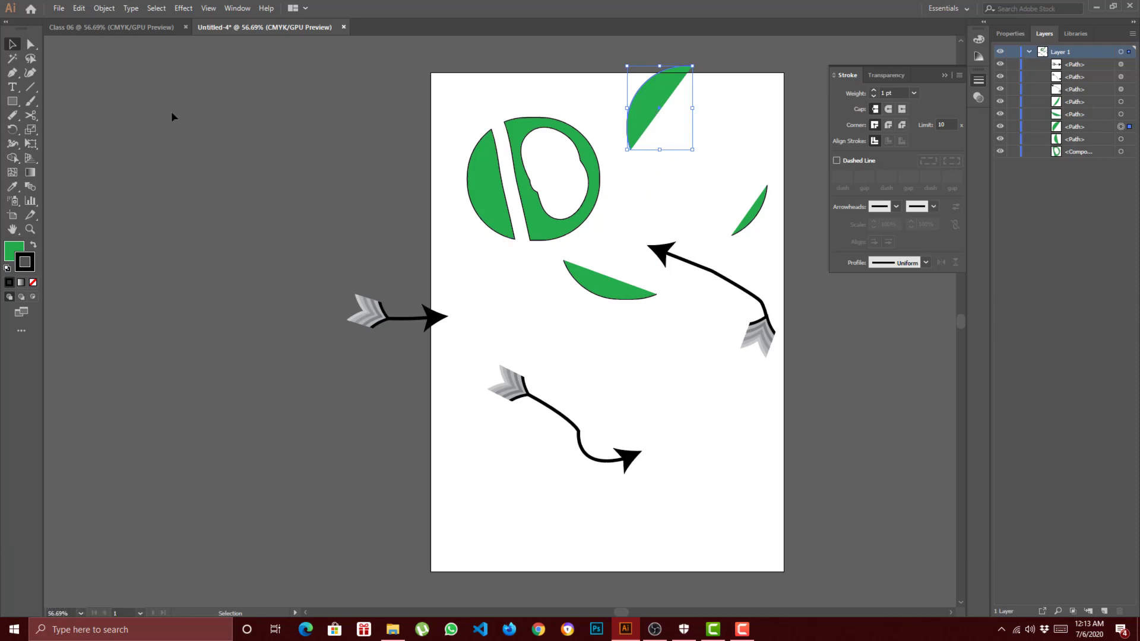
Cut the green half-circle with the Scissors tool at its lower tip and curved left edge, and move the two pieces apart.
{"action": "left_click", "coordinate": [31, 115]}
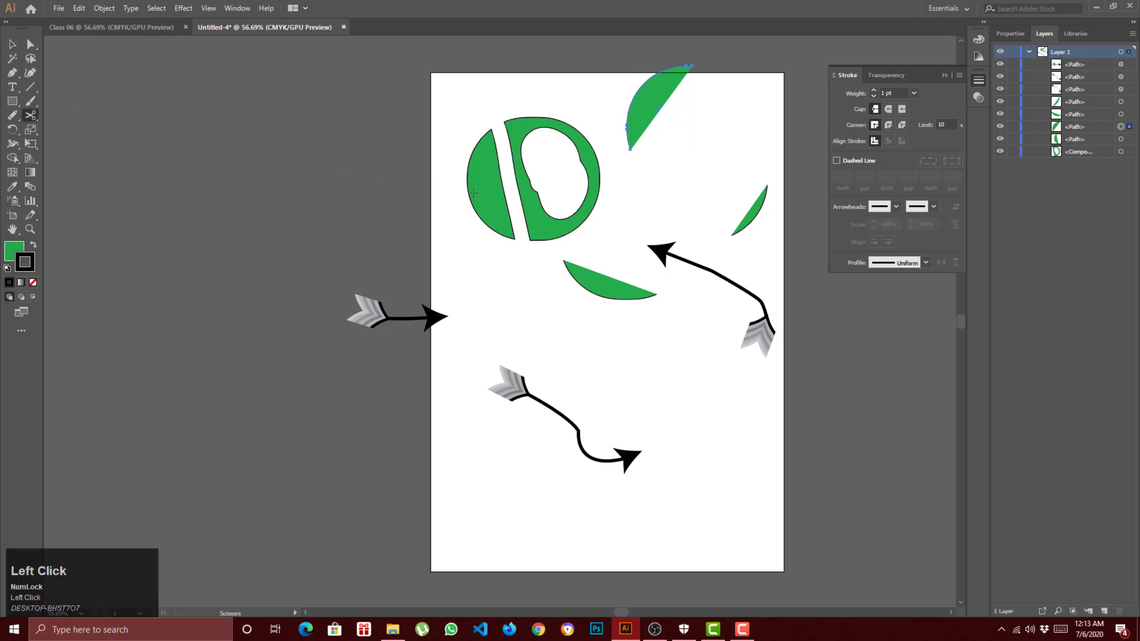
{"action": "key", "text": "Num_Lock"}
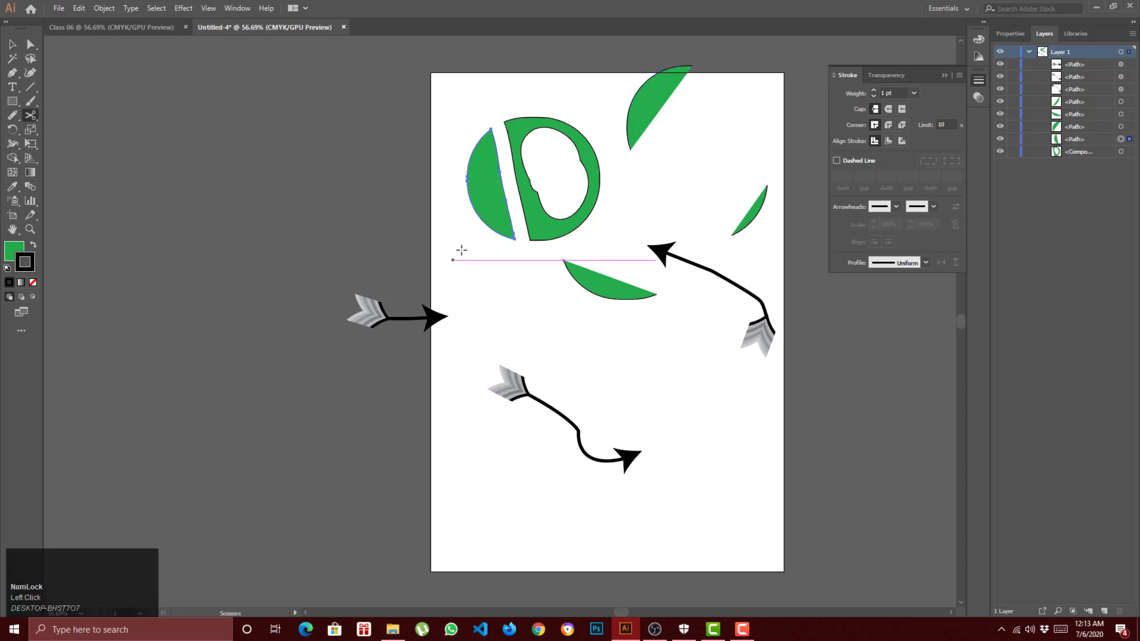
{"action": "left_click", "coordinate": [514, 240]}
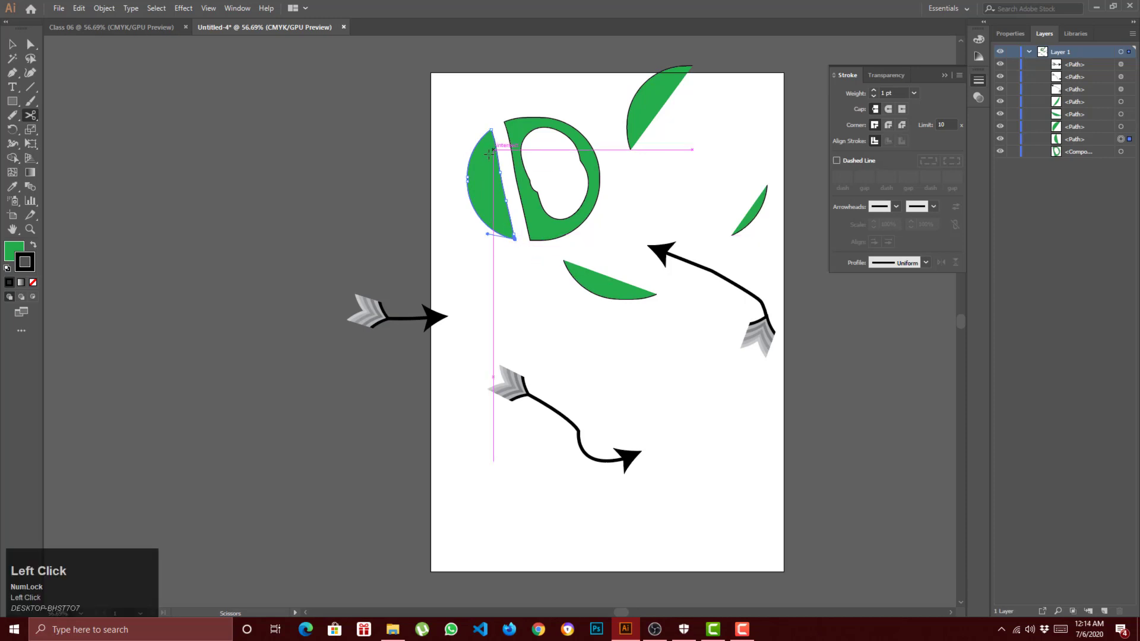
{"action": "left_click", "coordinate": [468, 185]}
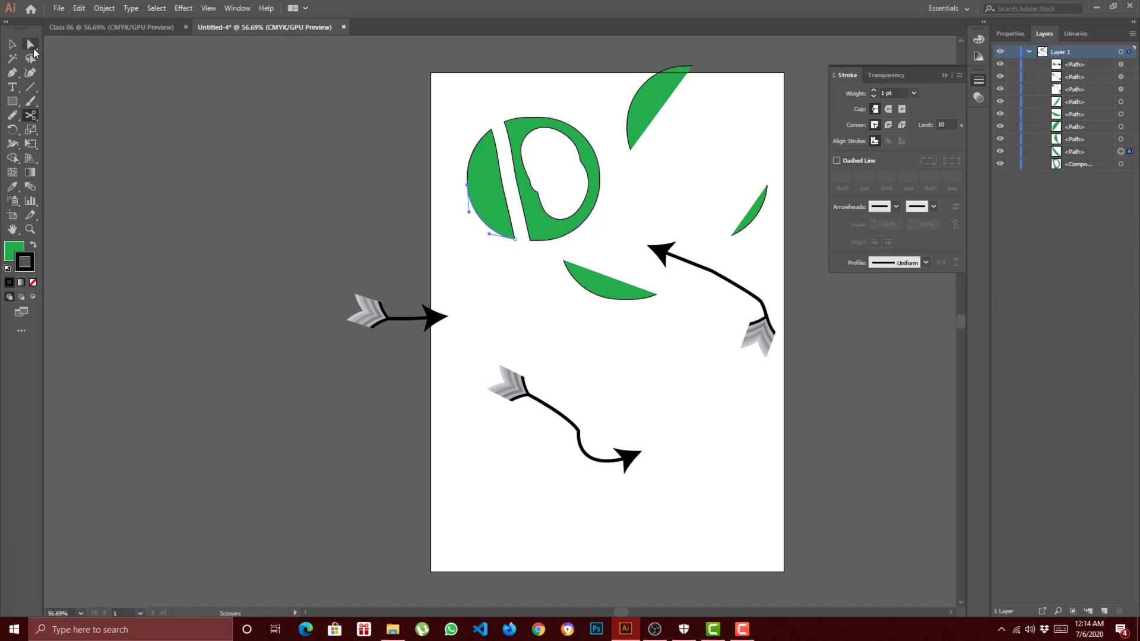
{"action": "left_click", "coordinate": [31, 44]}
{"action": "left_click_drag", "start_coordinate": [481, 238], "coordinate": [490, 161]}
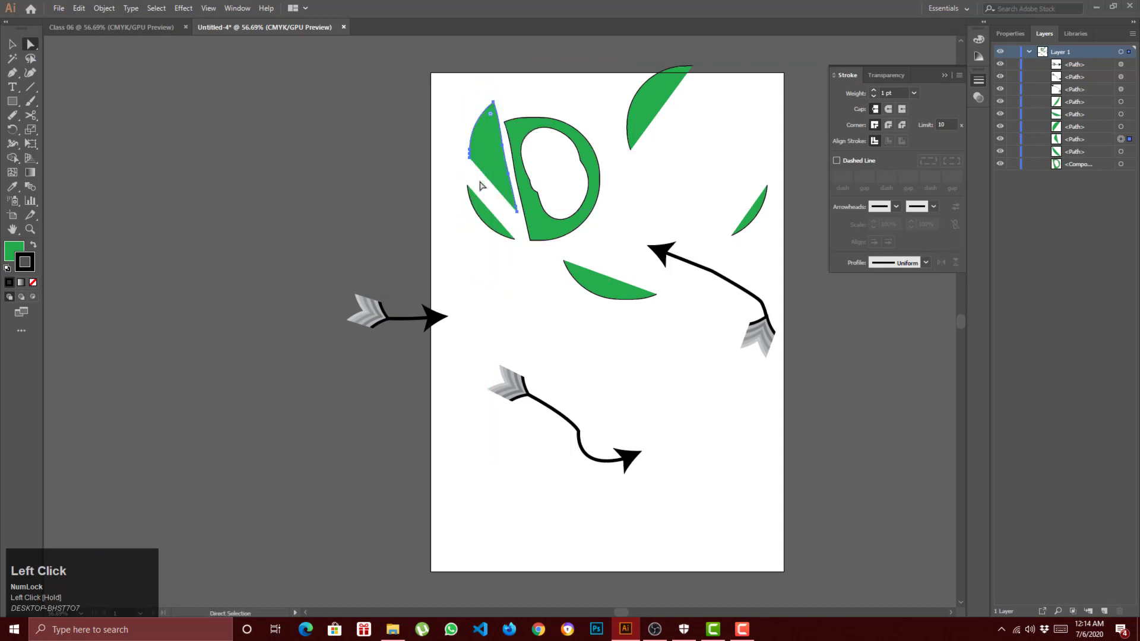
{"action": "left_click_drag", "start_coordinate": [479, 228], "coordinate": [486, 249]}
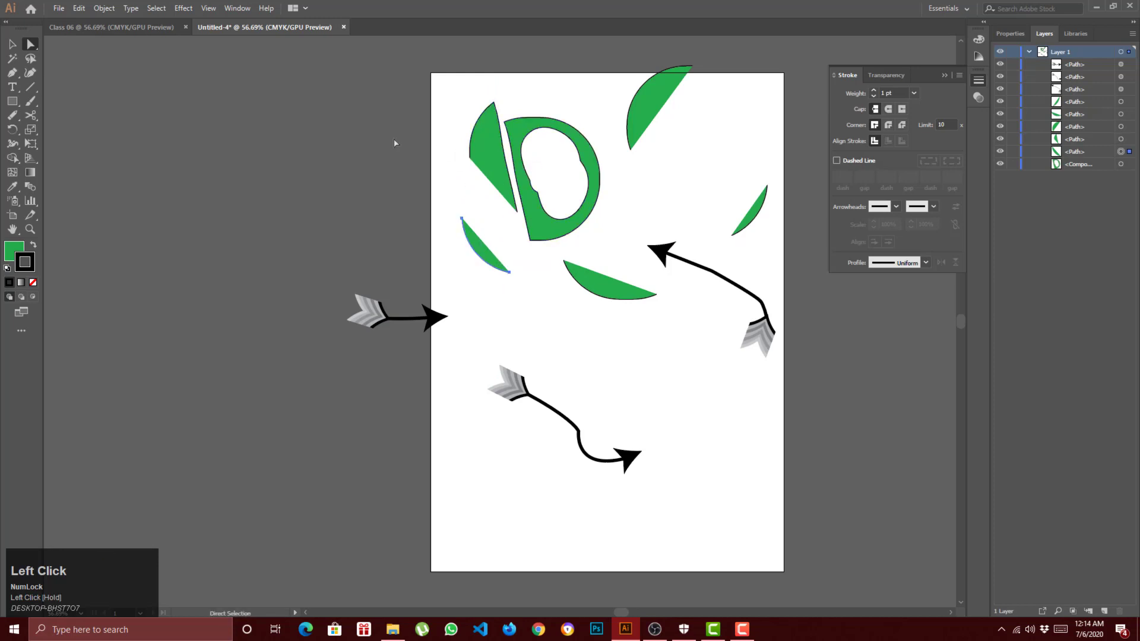
Cut the upper half-circle piece partway along its curved edge with the Scissors tool and move the two slivers apart.
{"action": "left_click", "coordinate": [30, 116]}
{"action": "left_click", "coordinate": [473, 144], "text": "ctrl"}
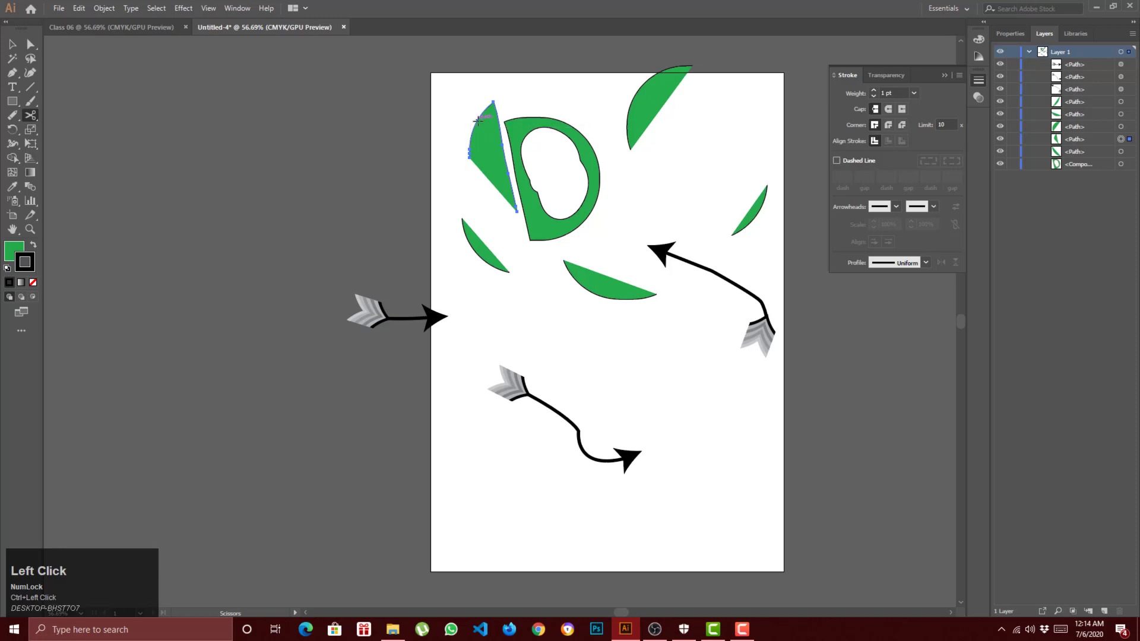
{"action": "left_click", "coordinate": [479, 118]}
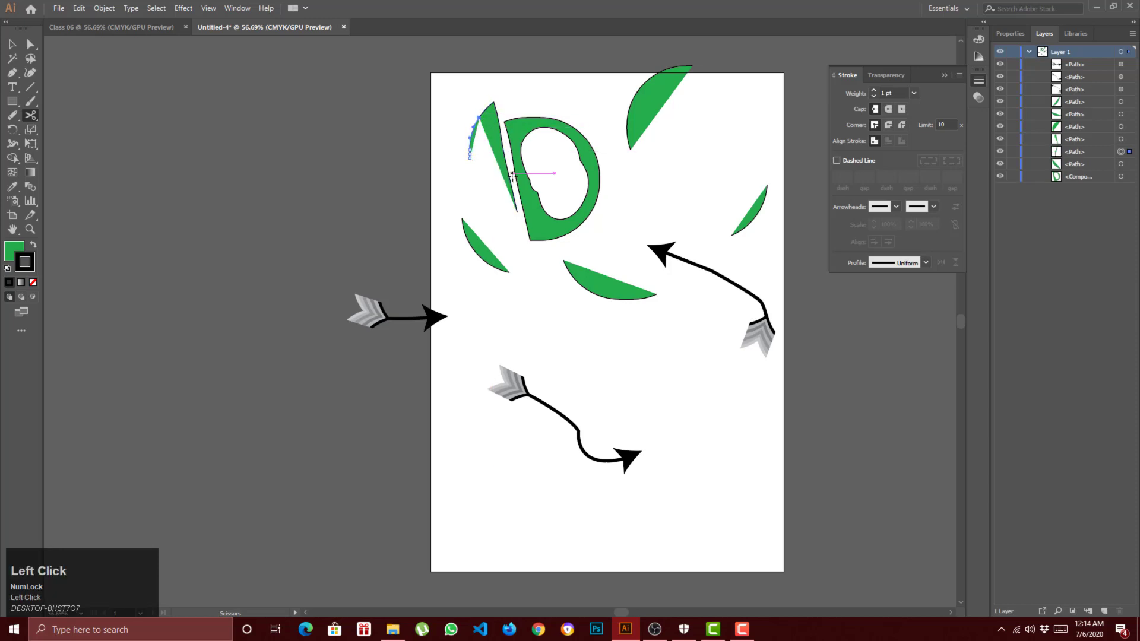
{"action": "left_click", "coordinate": [13, 44]}
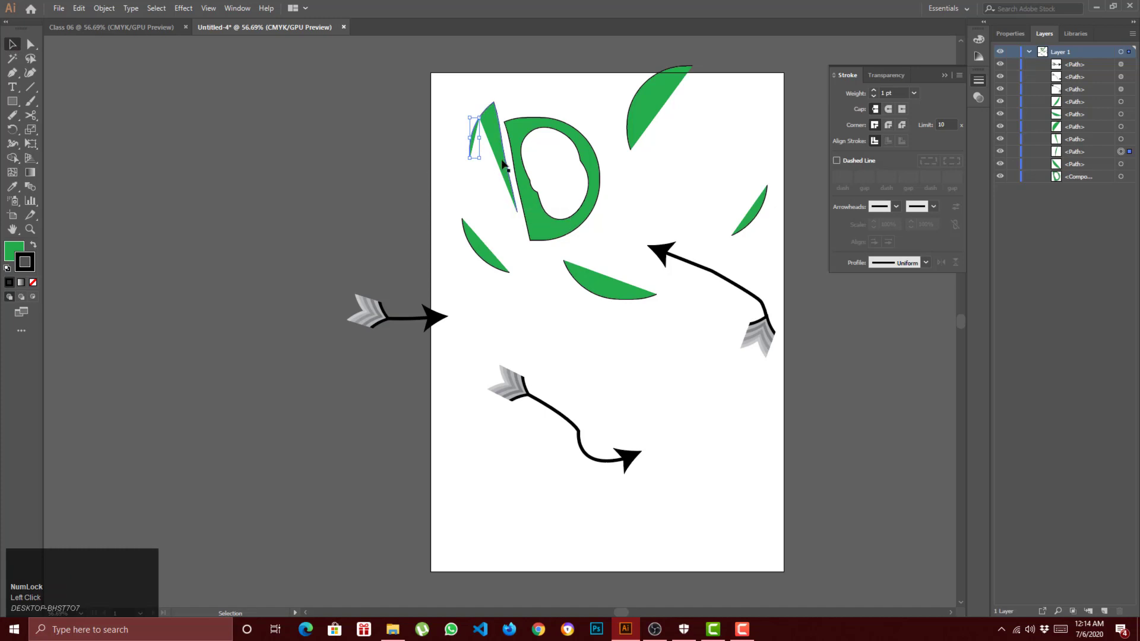
{"action": "left_click_drag", "start_coordinate": [518, 215], "coordinate": [561, 223]}
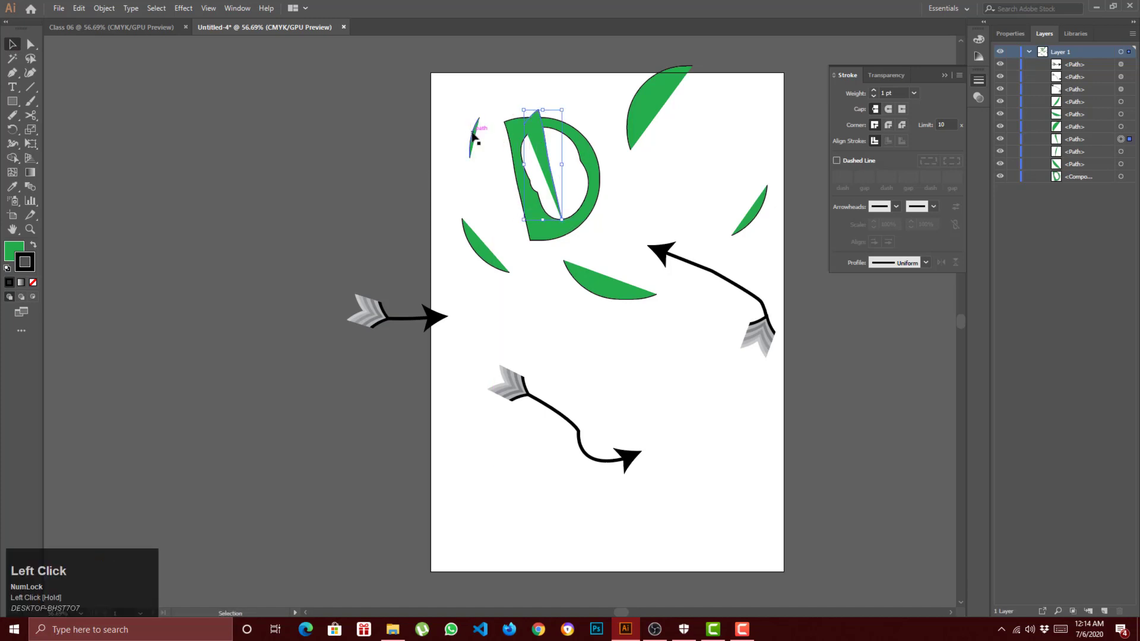
{"action": "left_click", "coordinate": [472, 136]}
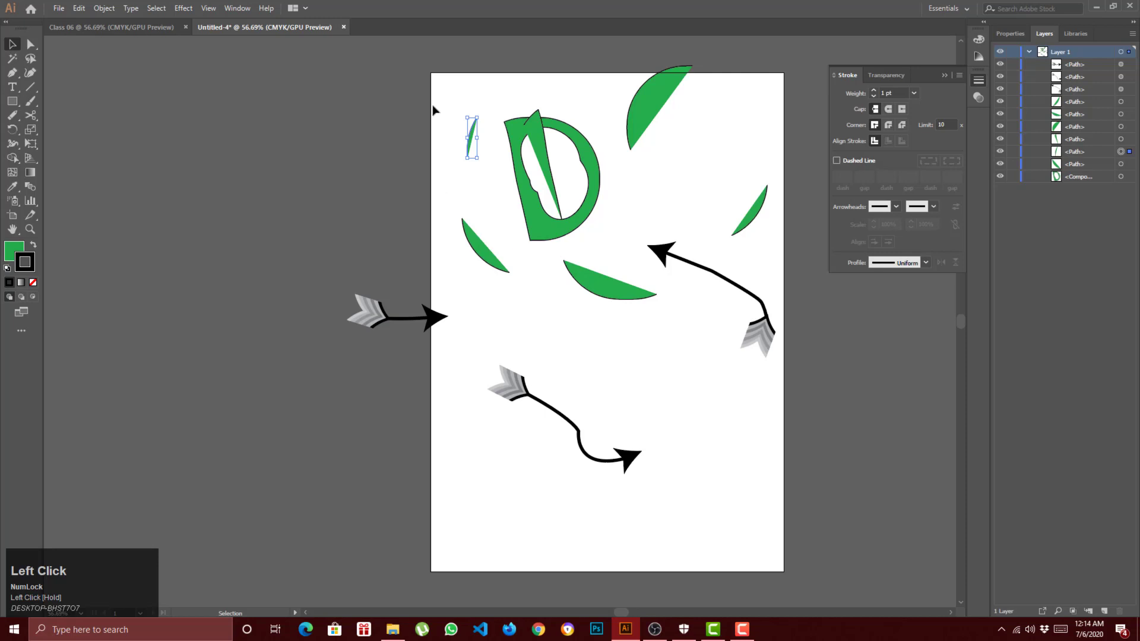
Delete all the artwork and draw a tall green rectangle in the upper middle of the artboard.
{"action": "left_click_drag", "start_coordinate": [435, 112], "coordinate": [789, 576]}
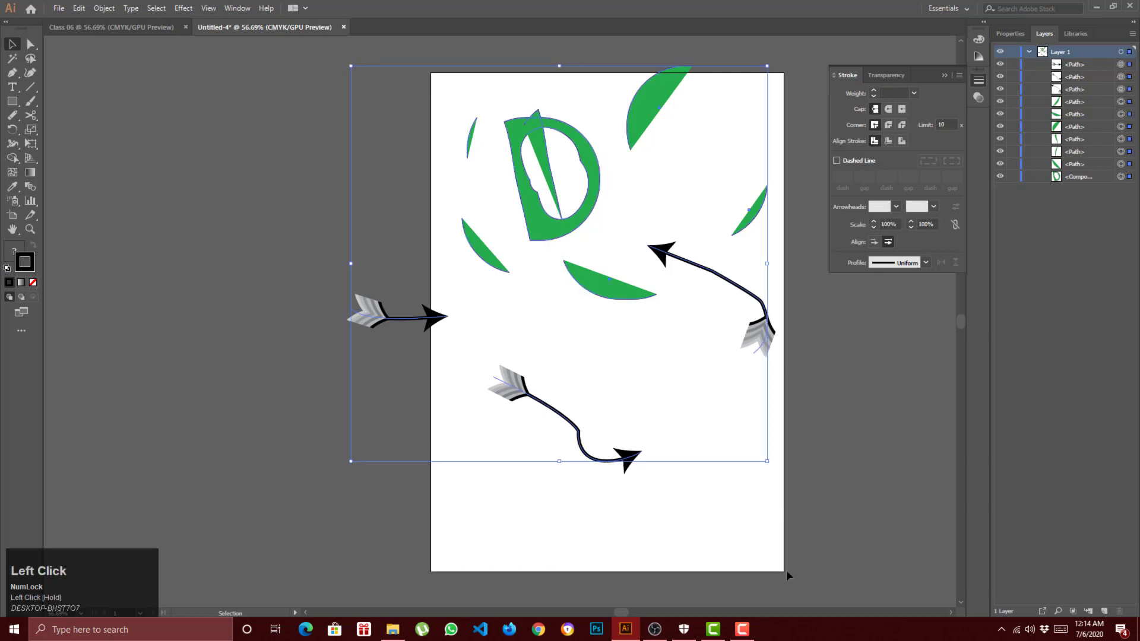
{"action": "key", "text": "Delete"}
{"action": "left_click", "coordinate": [13, 102]}
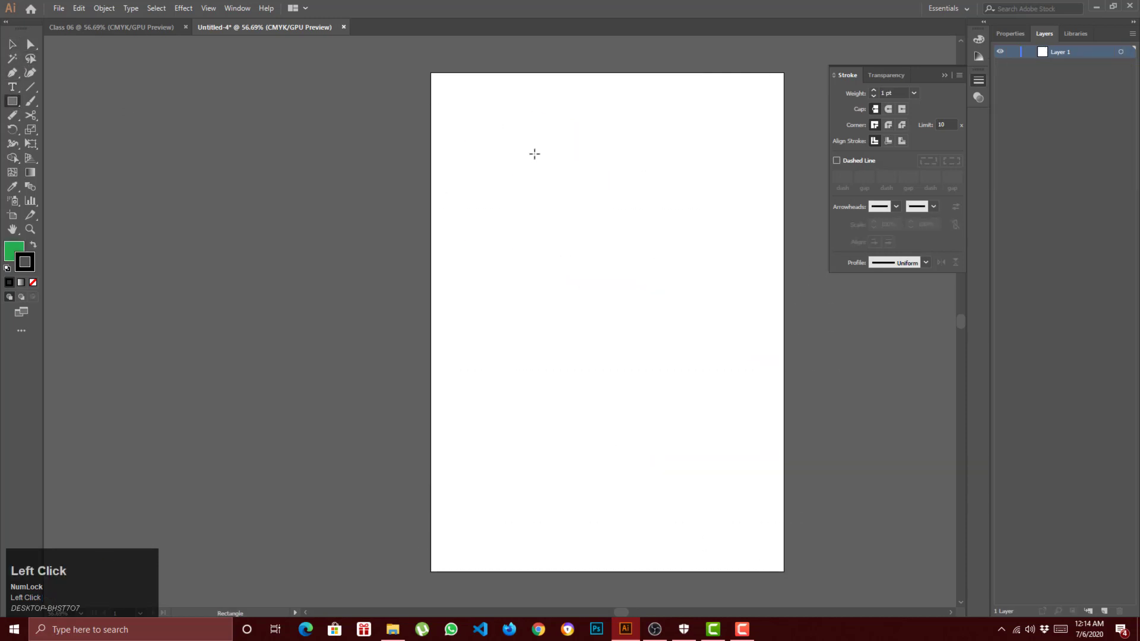
{"action": "left_click_drag", "start_coordinate": [543, 130], "coordinate": [630, 276]}
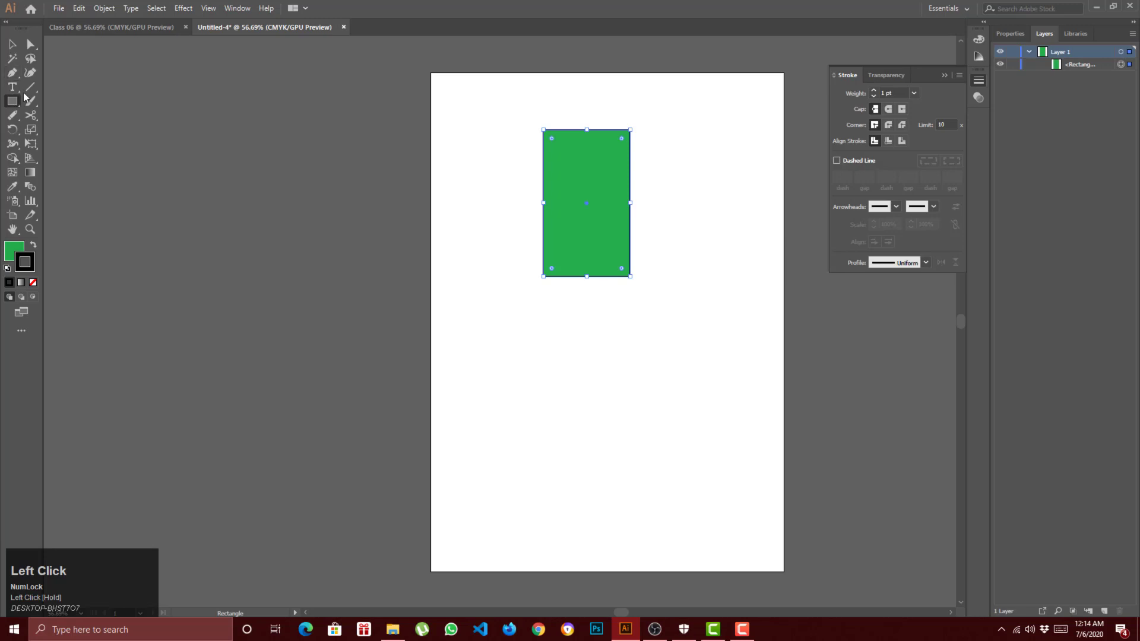
Cut the rectangle's outline with the Scissors tool at its upper-left corner anchor and about halfway down its right edge.
{"action": "left_click", "coordinate": [30, 115]}
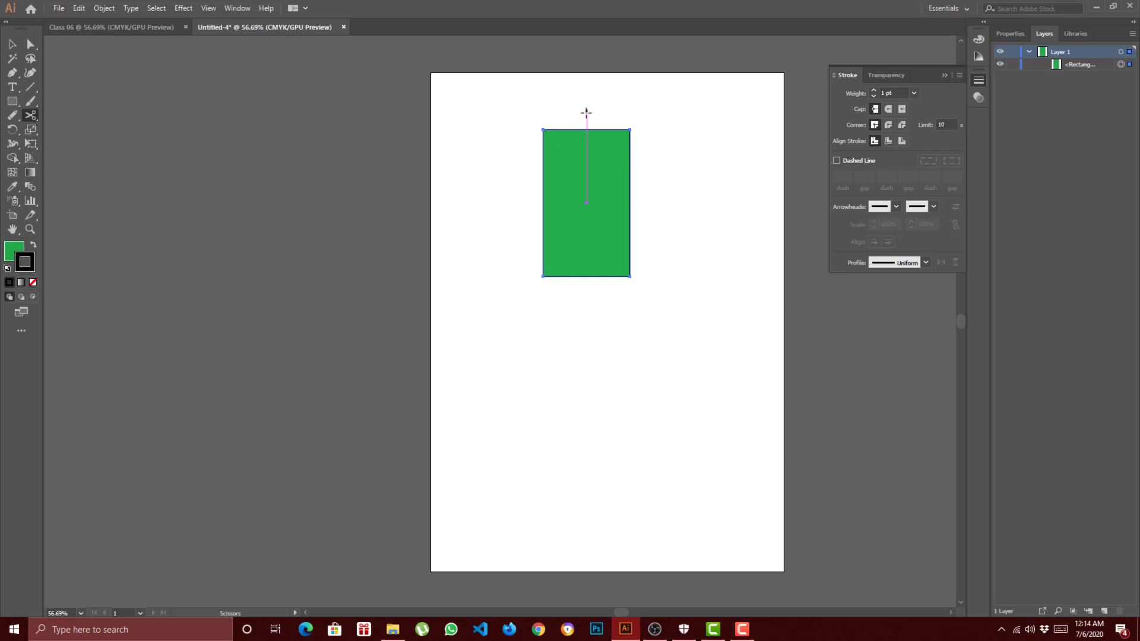
{"action": "left_click", "coordinate": [541, 128]}
{"action": "left_click", "coordinate": [542, 129]}
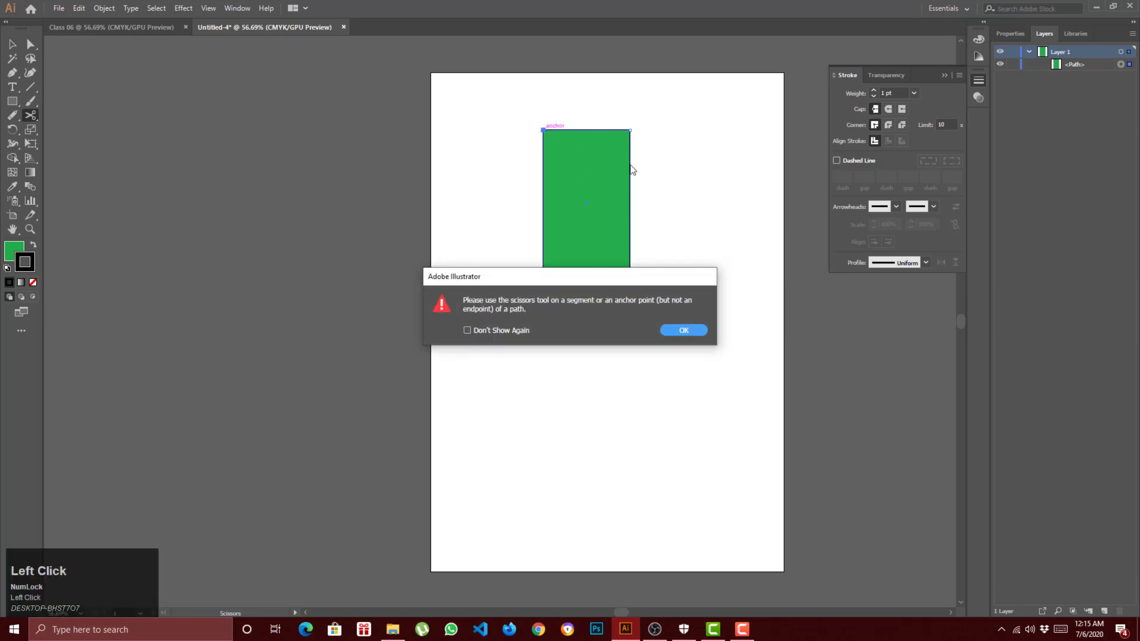
{"action": "left_click", "coordinate": [669, 326]}
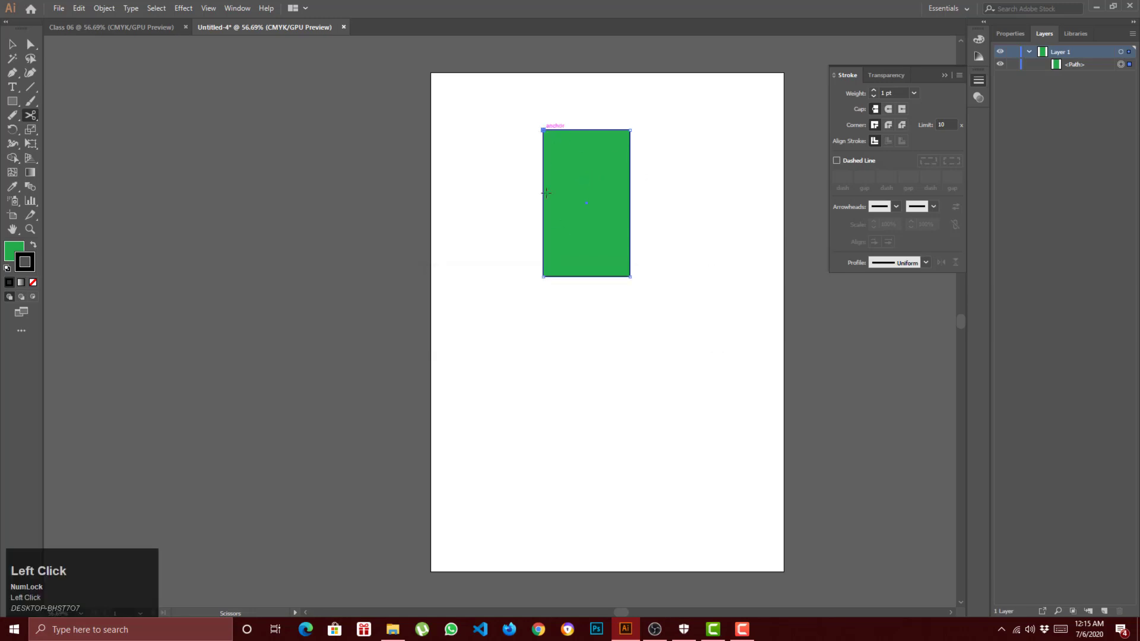
{"action": "left_click", "coordinate": [630, 207]}
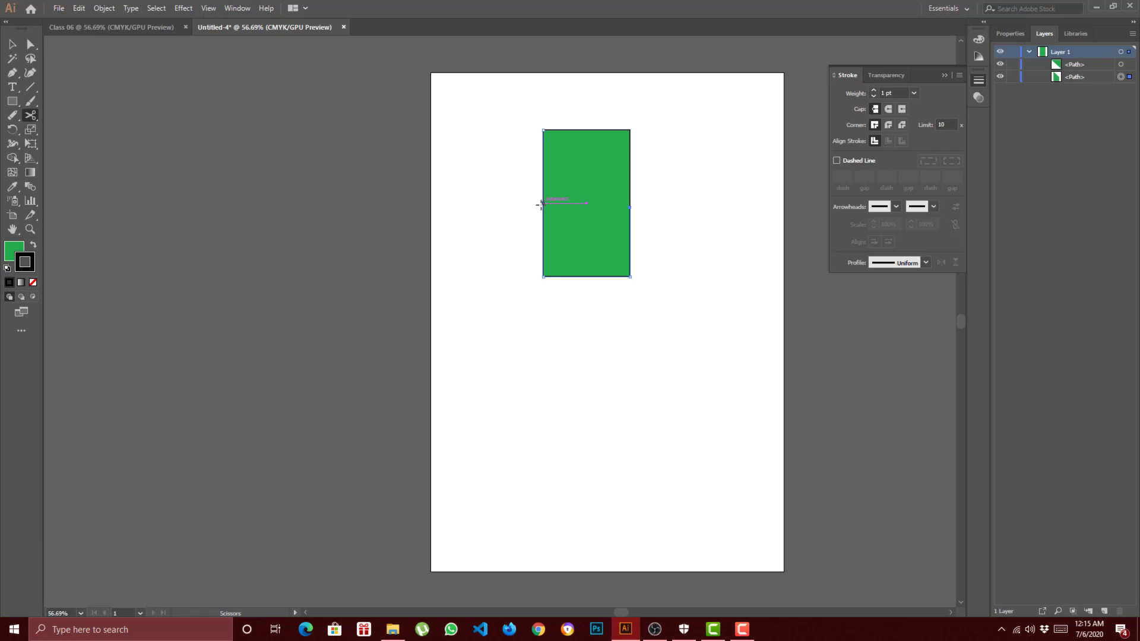
{"action": "left_click", "coordinate": [543, 203]}
Move the cut triangle to the artboard's upper right and the remaining four-sided piece down with the Direct Selection tool.
{"action": "left_click", "coordinate": [31, 44]}
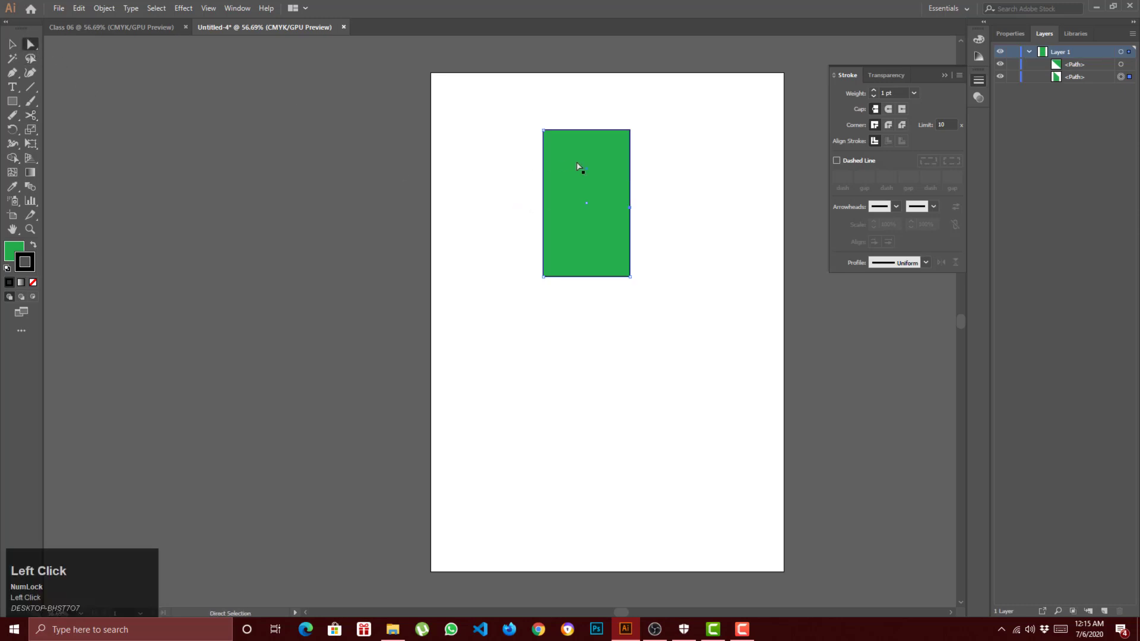
{"action": "left_click_drag", "start_coordinate": [580, 166], "coordinate": [715, 138]}
{"action": "left_click_drag", "start_coordinate": [608, 209], "coordinate": [590, 352]}
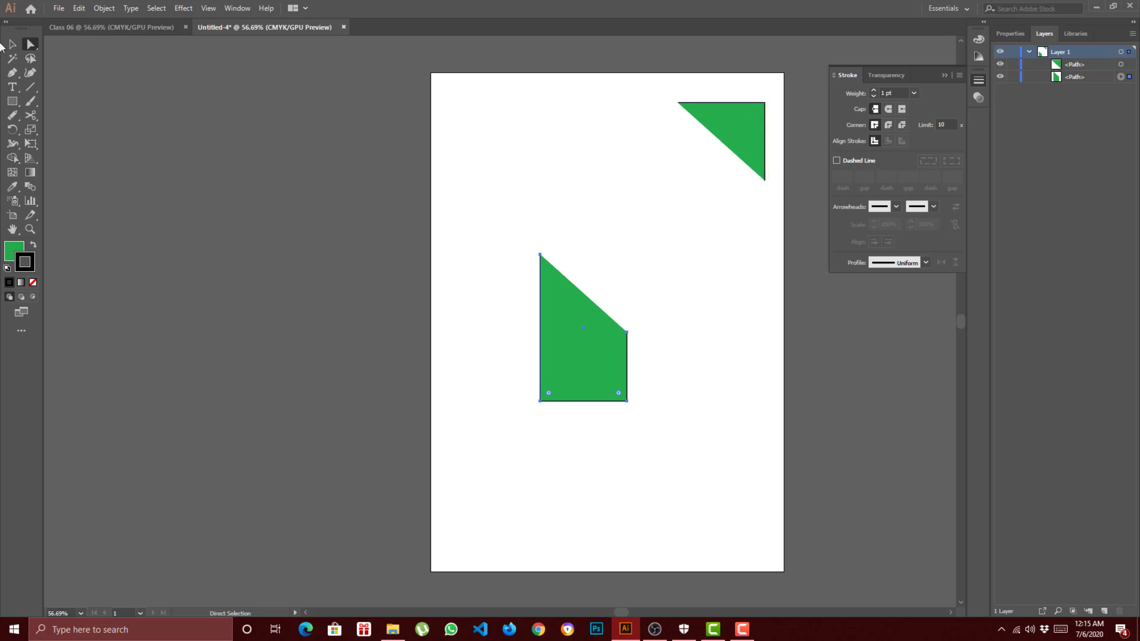
{"action": "left_click", "coordinate": [11, 101]}
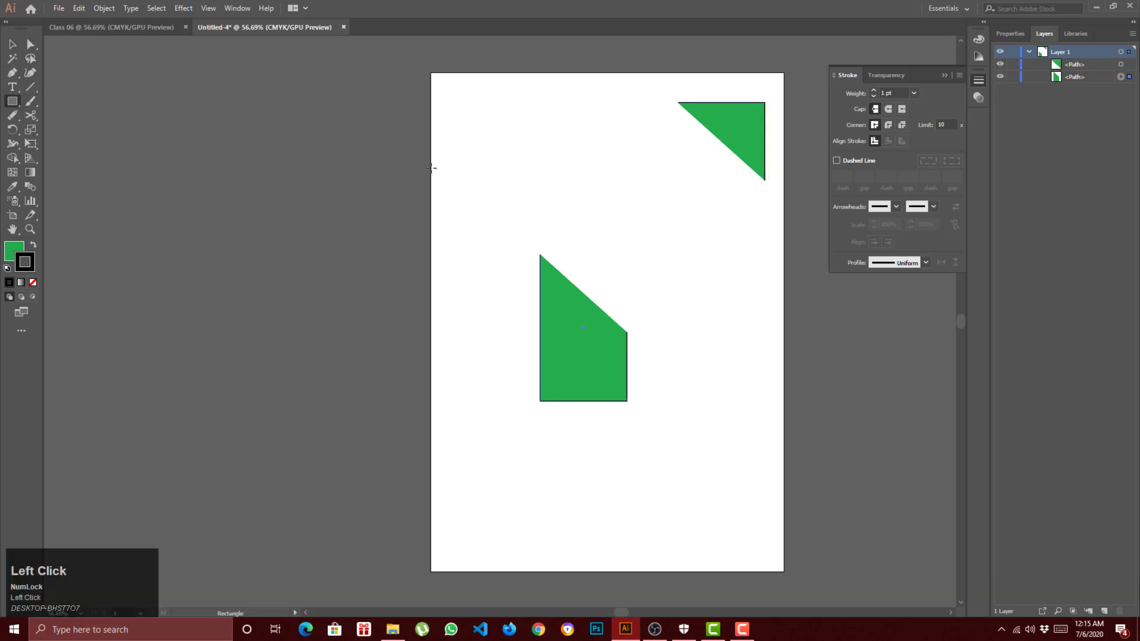
{"action": "left_click_drag", "start_coordinate": [498, 120], "coordinate": [526, 159]}
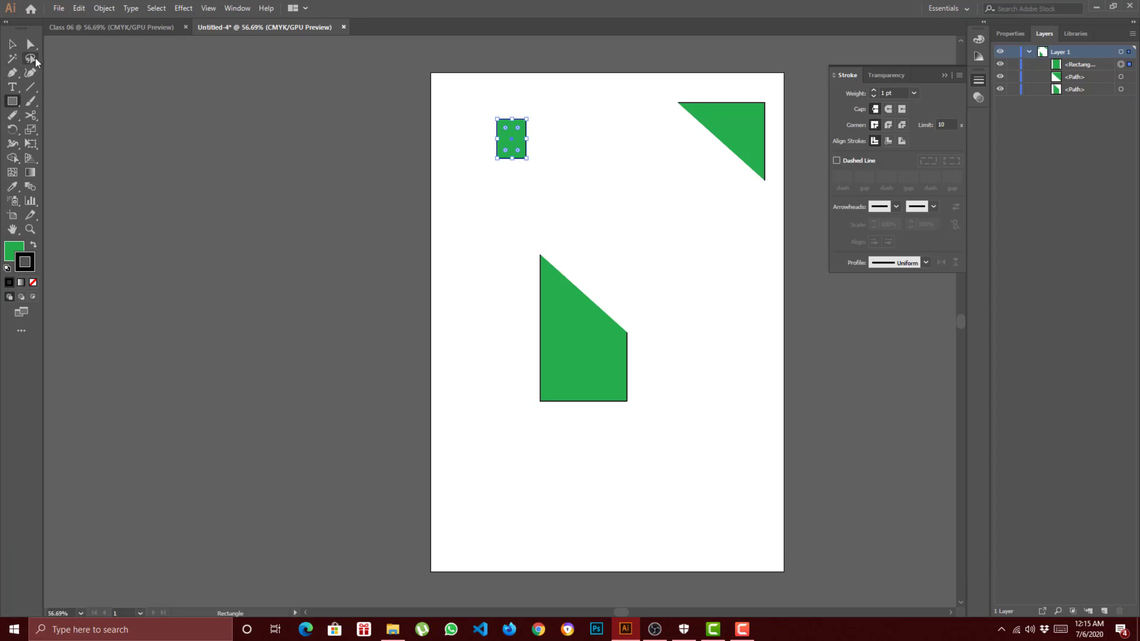
{"action": "key", "text": "Delete"}
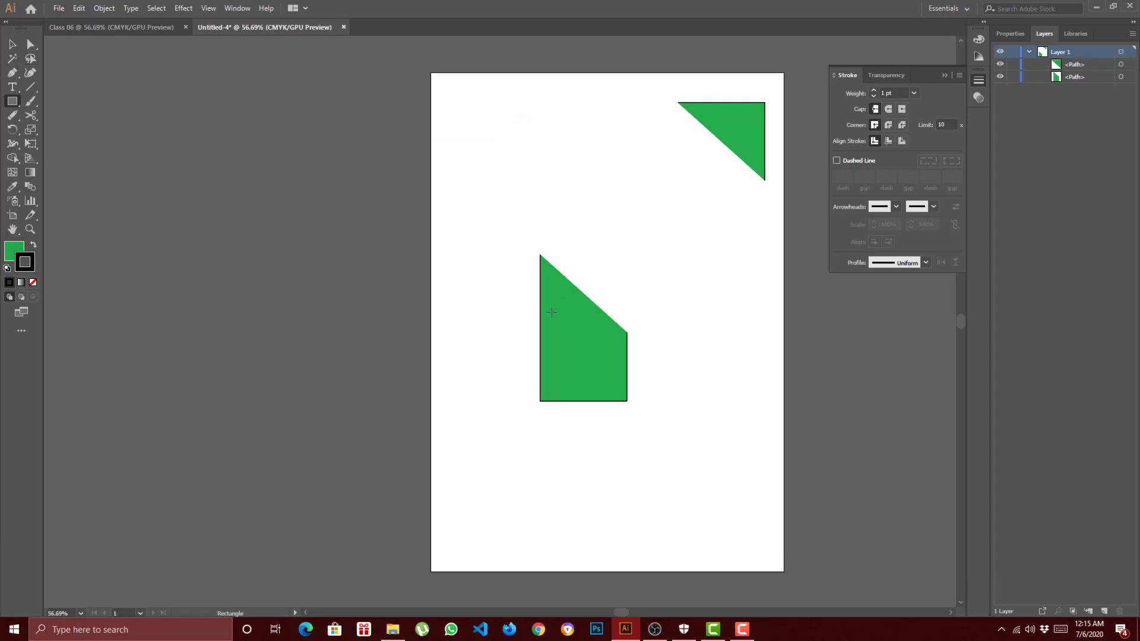
Cut the four-sided piece near the middle of its bottom edge with the Scissors tool and move the two triangles apart.
{"action": "left_click", "coordinate": [30, 116]}
{"action": "left_click", "coordinate": [541, 255]}
{"action": "left_click", "coordinate": [693, 333]}
{"action": "left_click", "coordinate": [580, 401]}
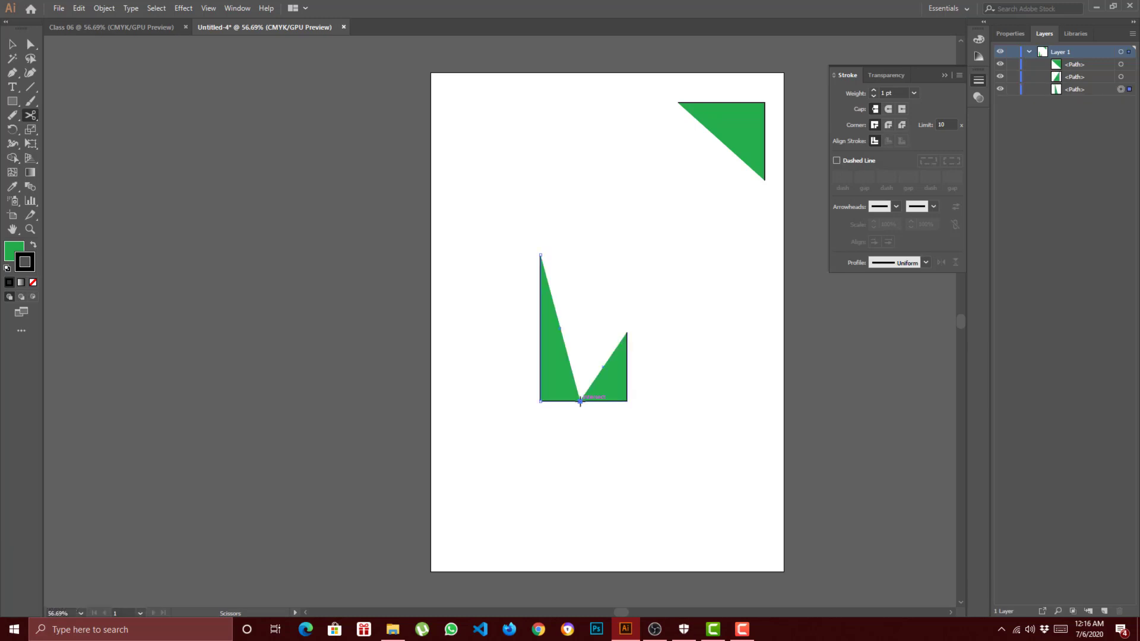
{"action": "left_click", "coordinate": [12, 46]}
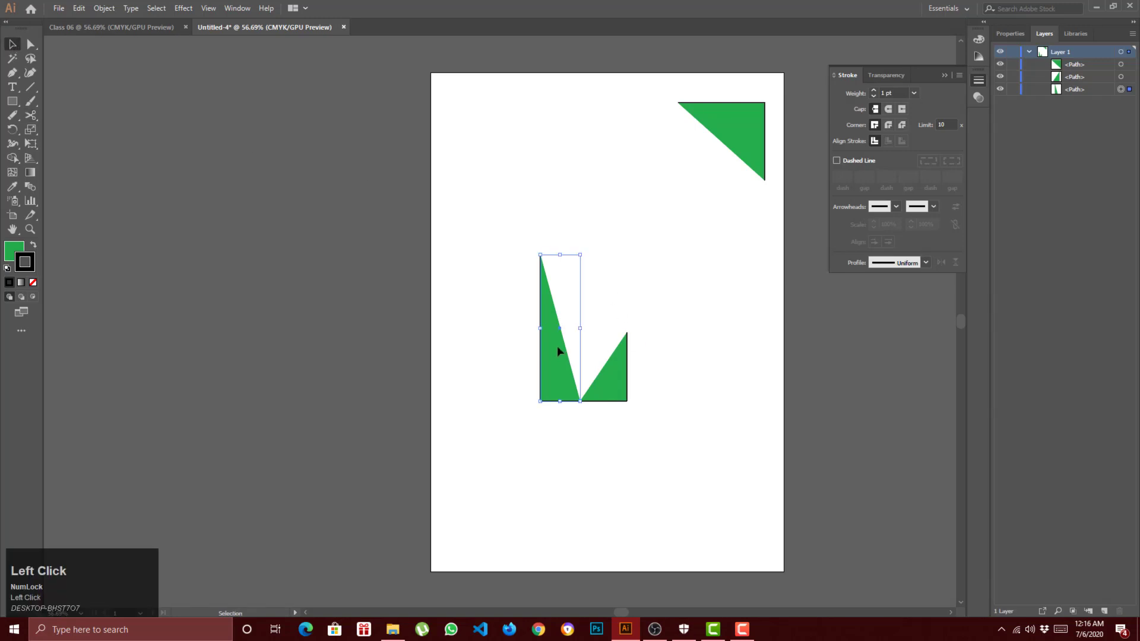
{"action": "left_click_drag", "start_coordinate": [557, 349], "coordinate": [462, 193]}
{"action": "left_click_drag", "start_coordinate": [627, 386], "coordinate": [728, 383]}
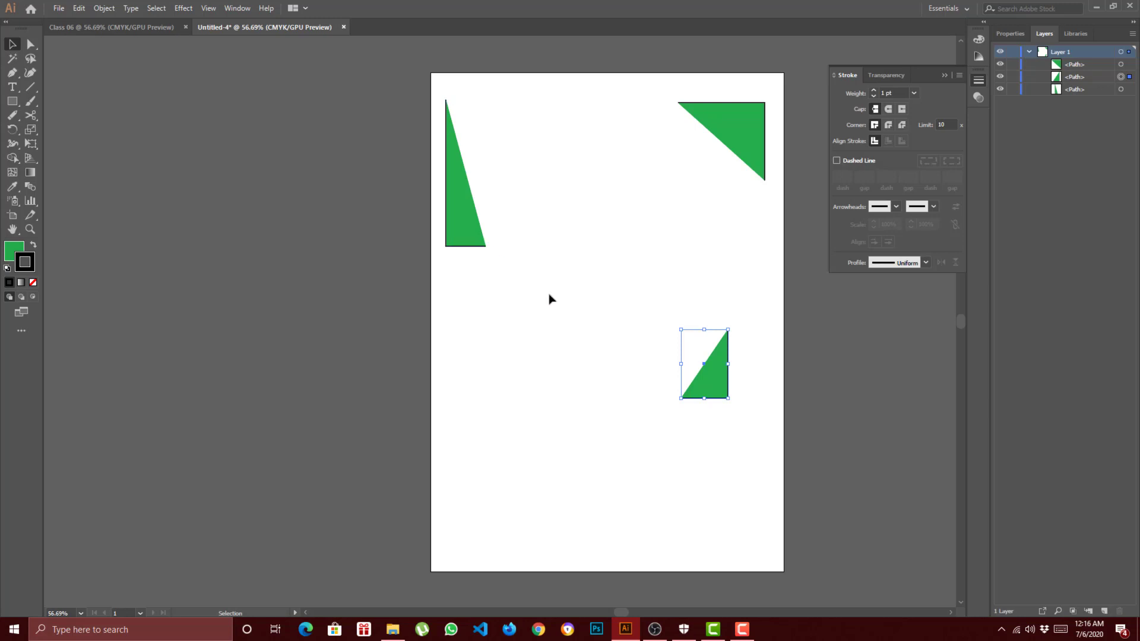
Cut the tall triangle's bottom edge about a third of the way along with the Scissors tool and separate the two pieces.
{"action": "left_click", "coordinate": [35, 118]}
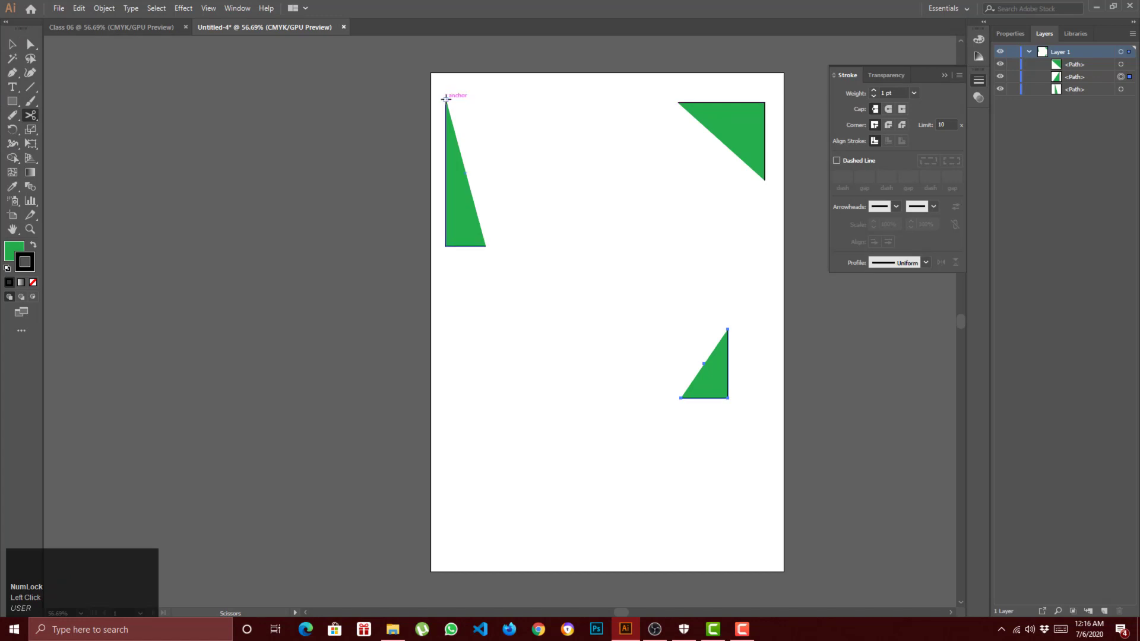
{"action": "left_click", "coordinate": [460, 246]}
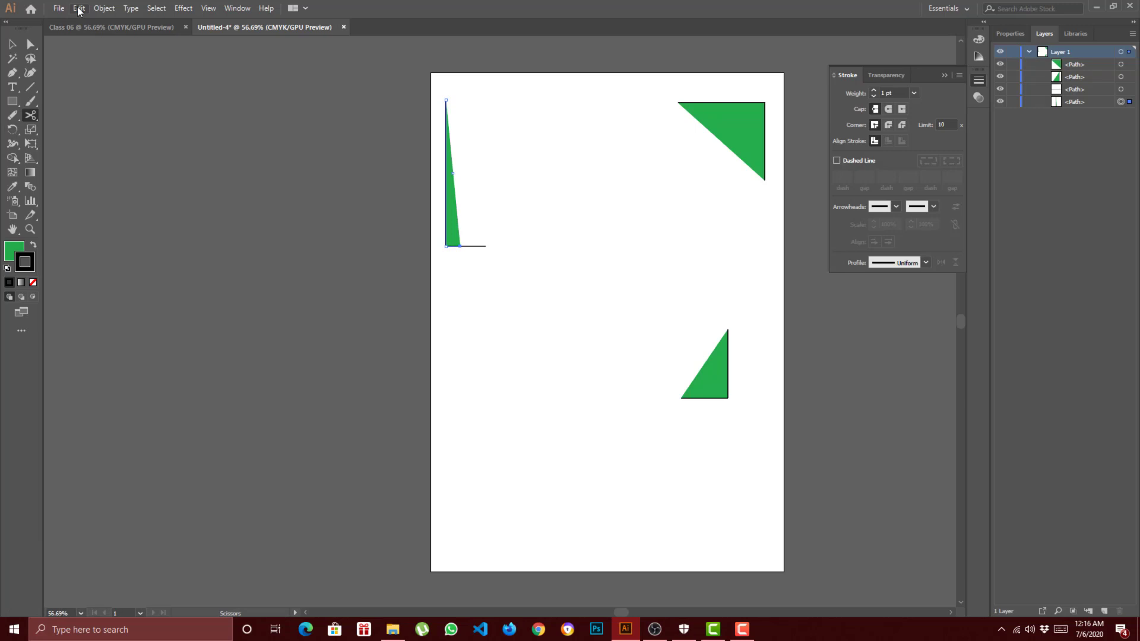
{"action": "left_click", "coordinate": [12, 45]}
{"action": "left_click_drag", "start_coordinate": [472, 248], "coordinate": [547, 247]}
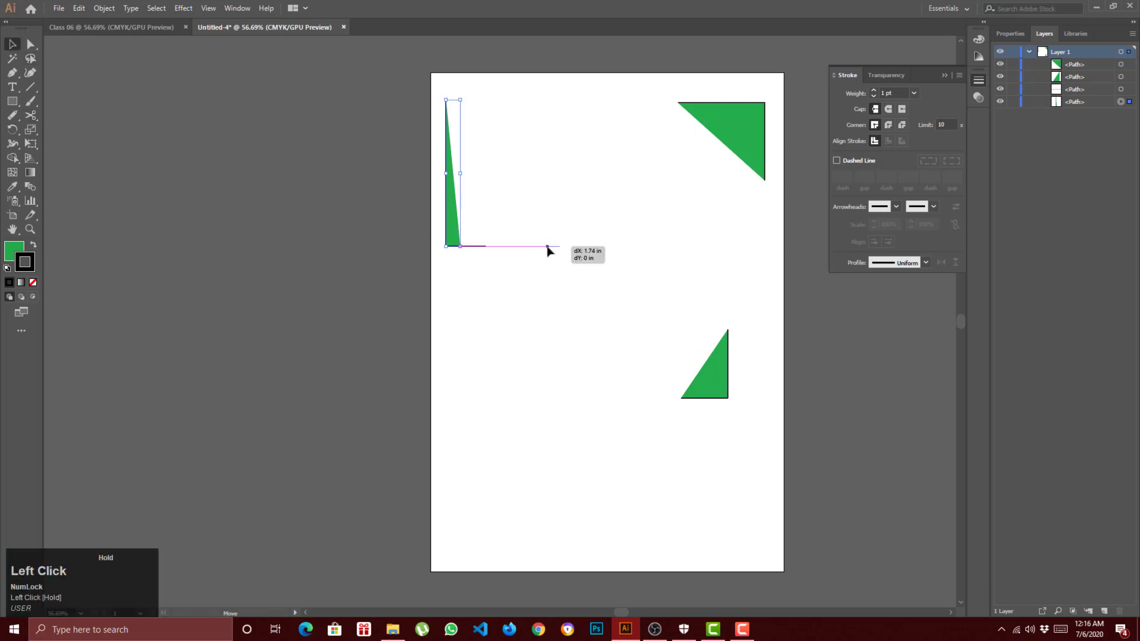
{"action": "left_click_drag", "start_coordinate": [450, 231], "coordinate": [517, 388]}
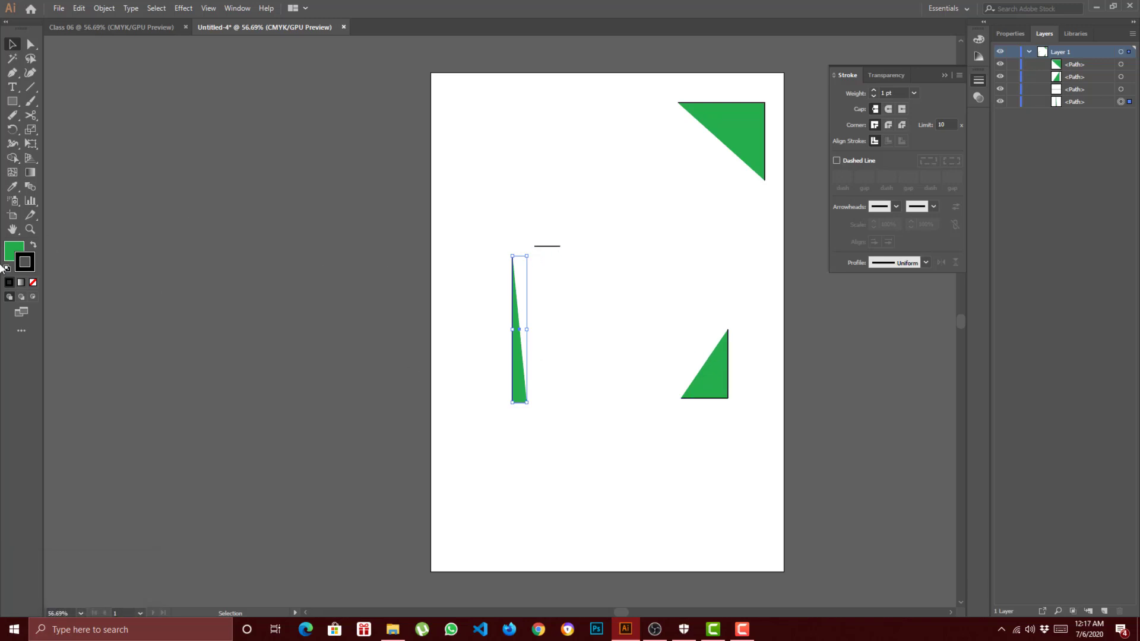
Set the narrow triangle piece's fill to None, leaving only its open stroke, and deselect it.
{"action": "left_click", "coordinate": [9, 282]}
{"action": "left_click", "coordinate": [33, 282]}
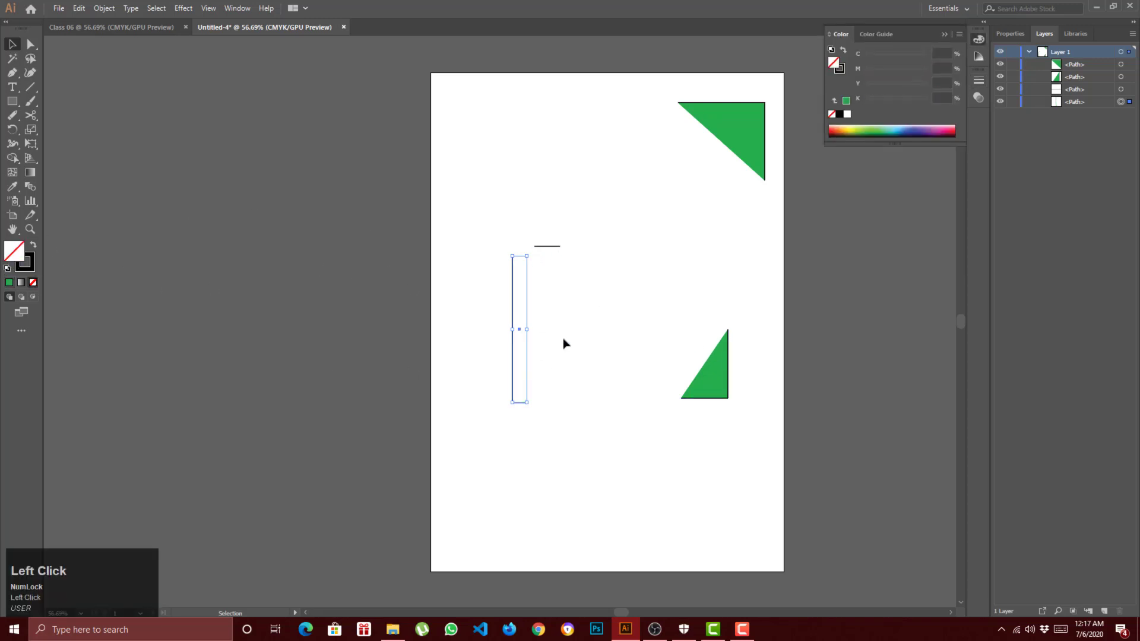
{"action": "left_click", "coordinate": [614, 362]}
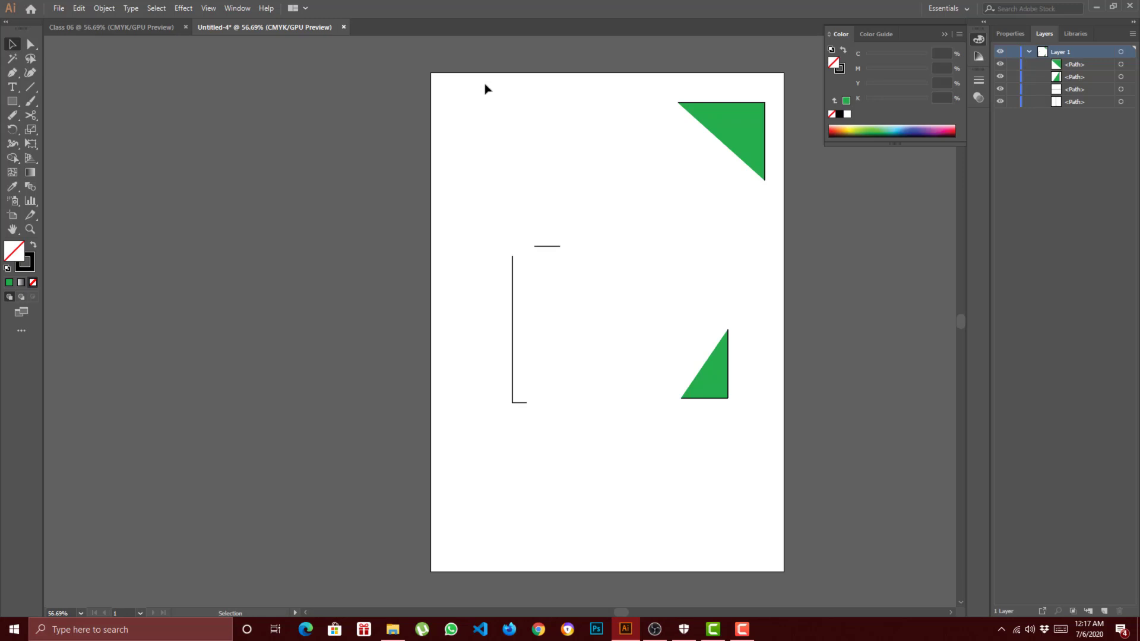
Delete all remaining pieces from the artboard and fit the empty artboard in the window.
{"action": "left_click_drag", "start_coordinate": [454, 108], "coordinate": [769, 412]}
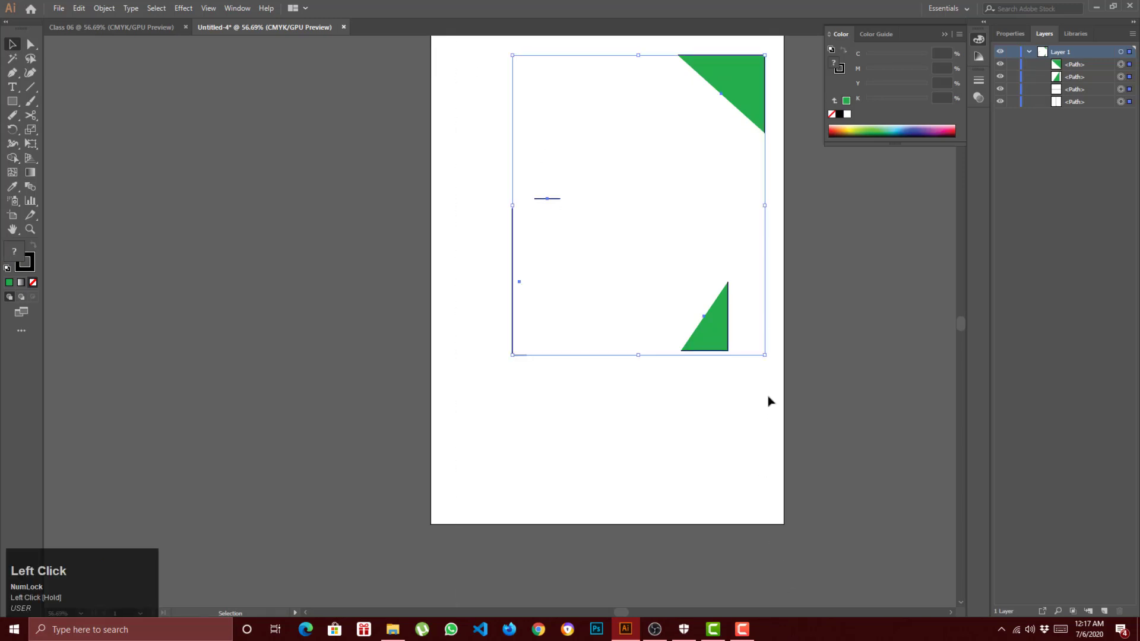
{"action": "key", "text": "Delete"}
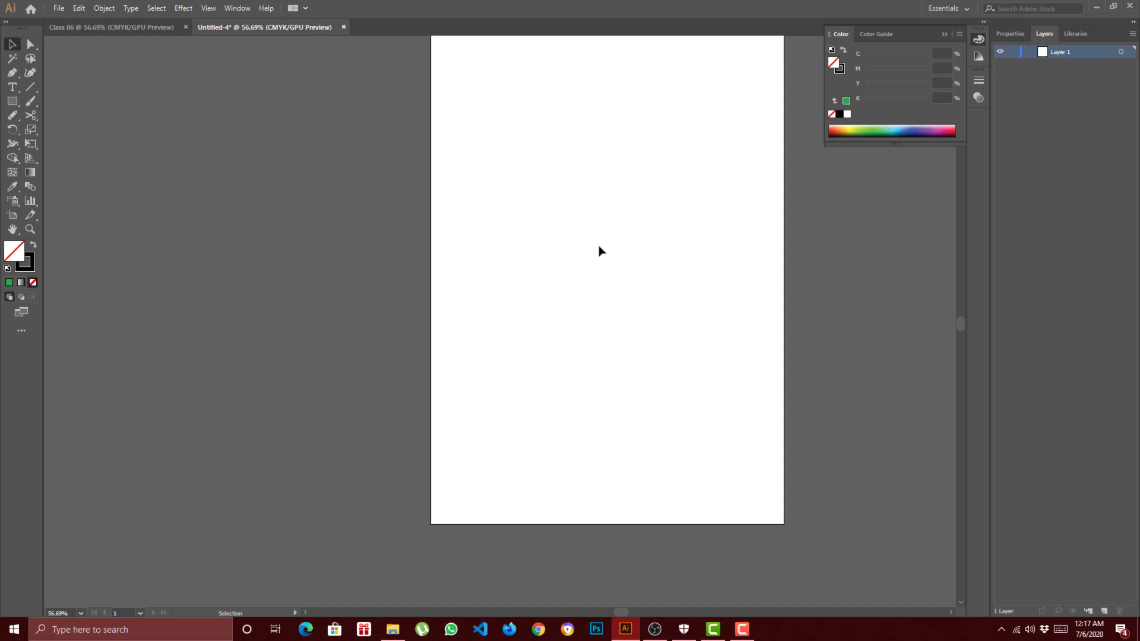
{"action": "key", "text": "ctrl+0"}
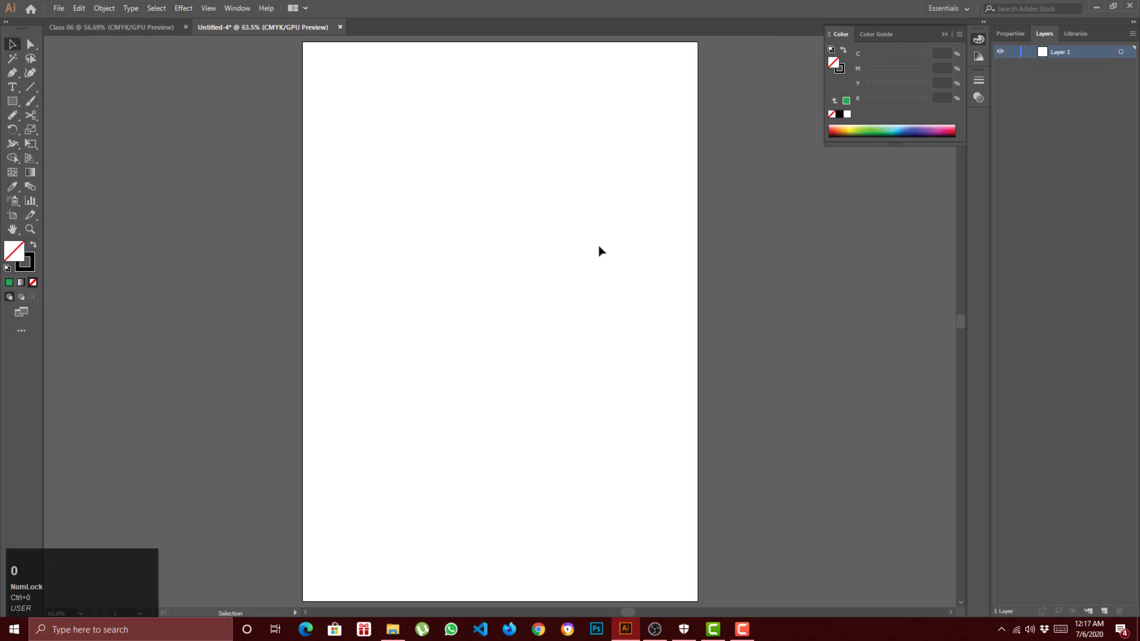
Draw an unfilled, black-outlined square in the upper middle of the artboard with the Rectangle tool.
{"action": "left_click", "coordinate": [29, 116]}
{"action": "right_click", "coordinate": [29, 116]}
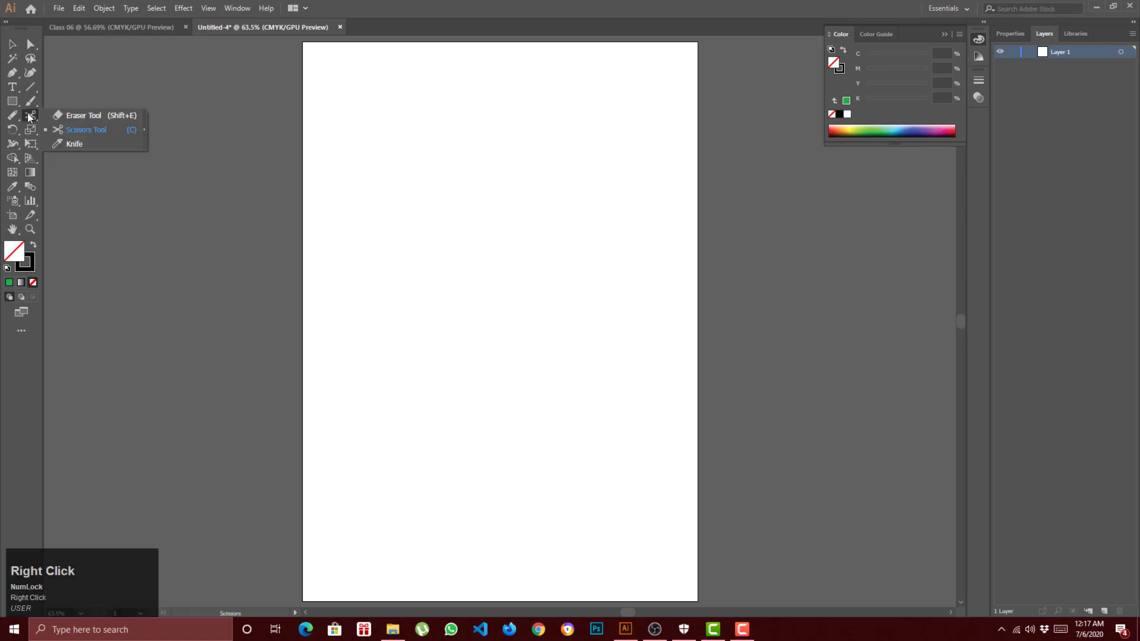
{"action": "left_click", "coordinate": [12, 101]}
{"action": "left_click_drag", "start_coordinate": [426, 135], "coordinate": [582, 292]}
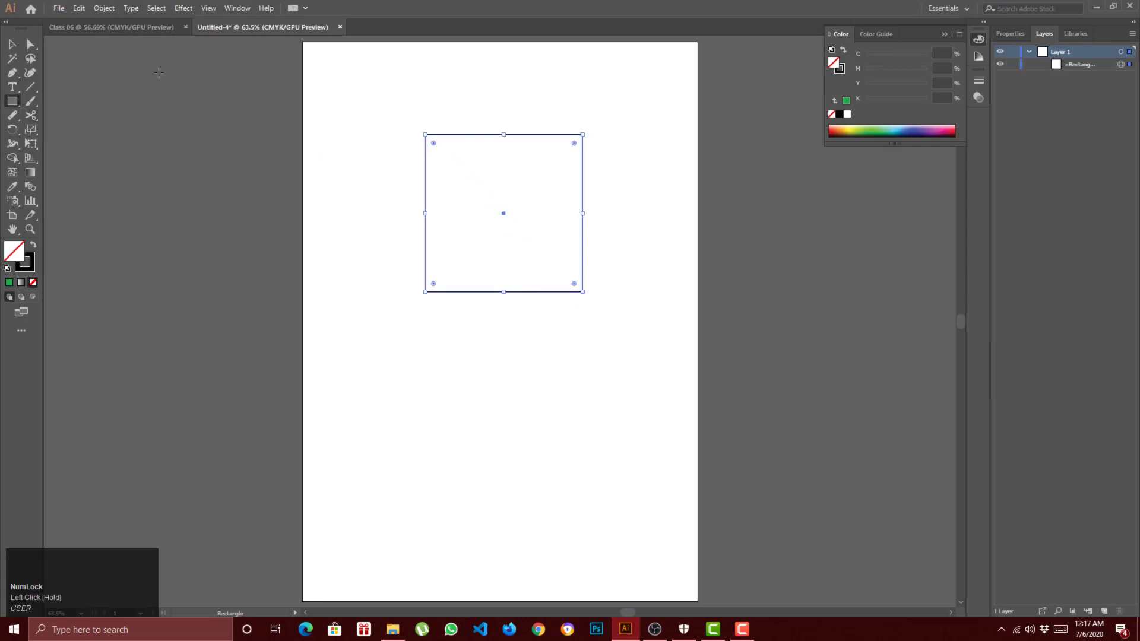
Activate the Knife tool and fill the selected square with yellow #ffe000.
{"action": "left_click", "coordinate": [30, 112]}
{"action": "right_click", "coordinate": [30, 111]}
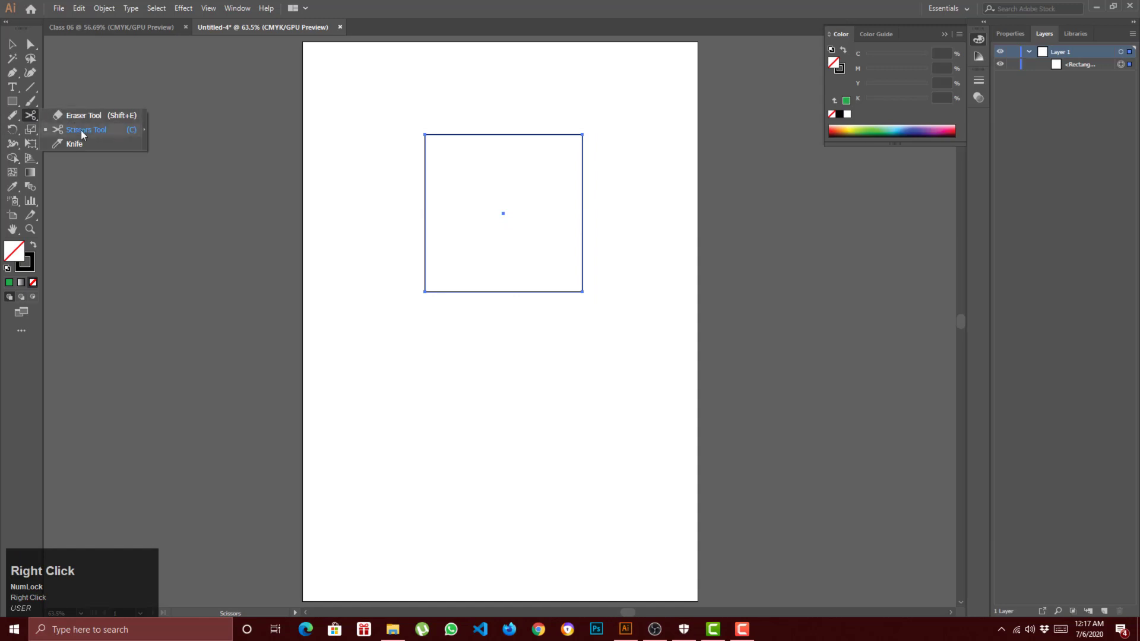
{"action": "left_click", "coordinate": [84, 145]}
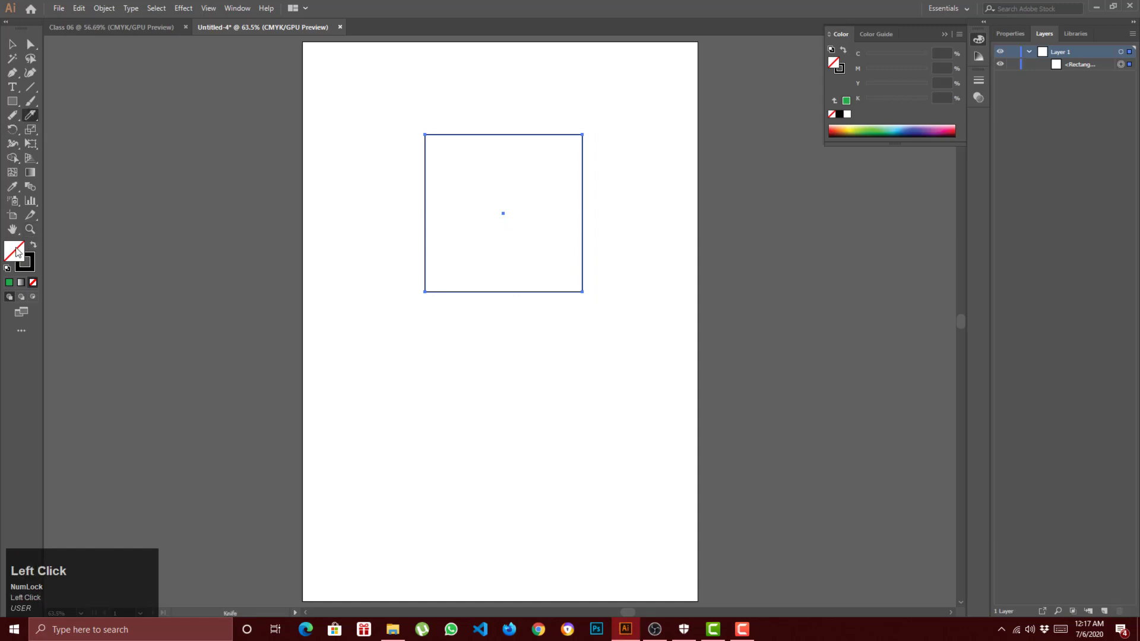
{"action": "double_click", "coordinate": [15, 251]}
{"action": "left_click_drag", "start_coordinate": [60, 115], "coordinate": [178, 22]}
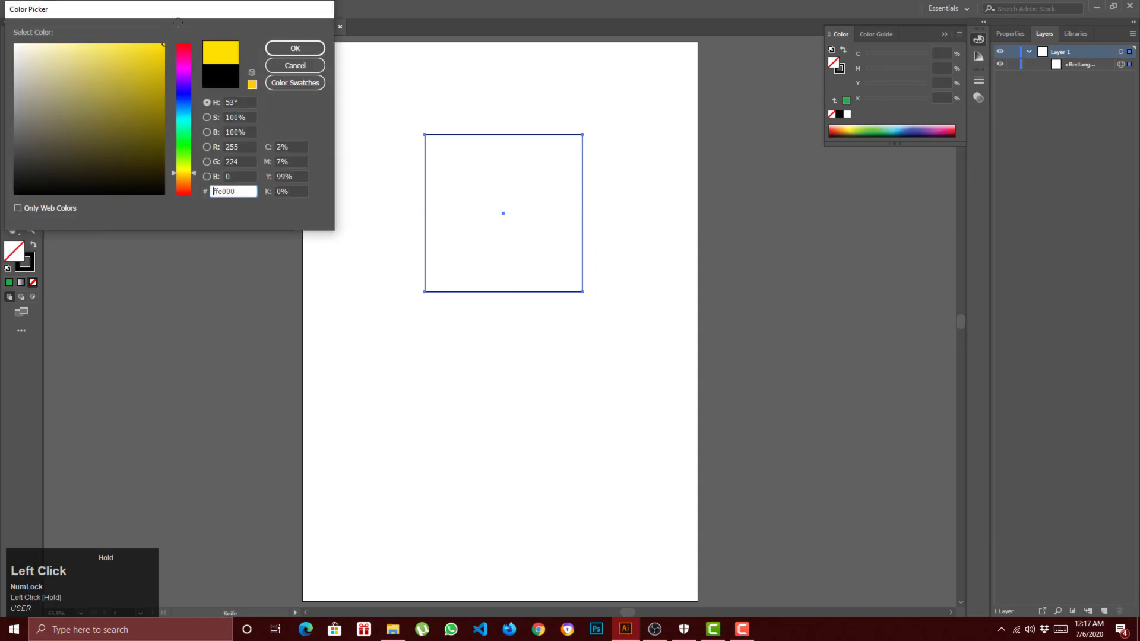
{"action": "left_click", "coordinate": [295, 48]}
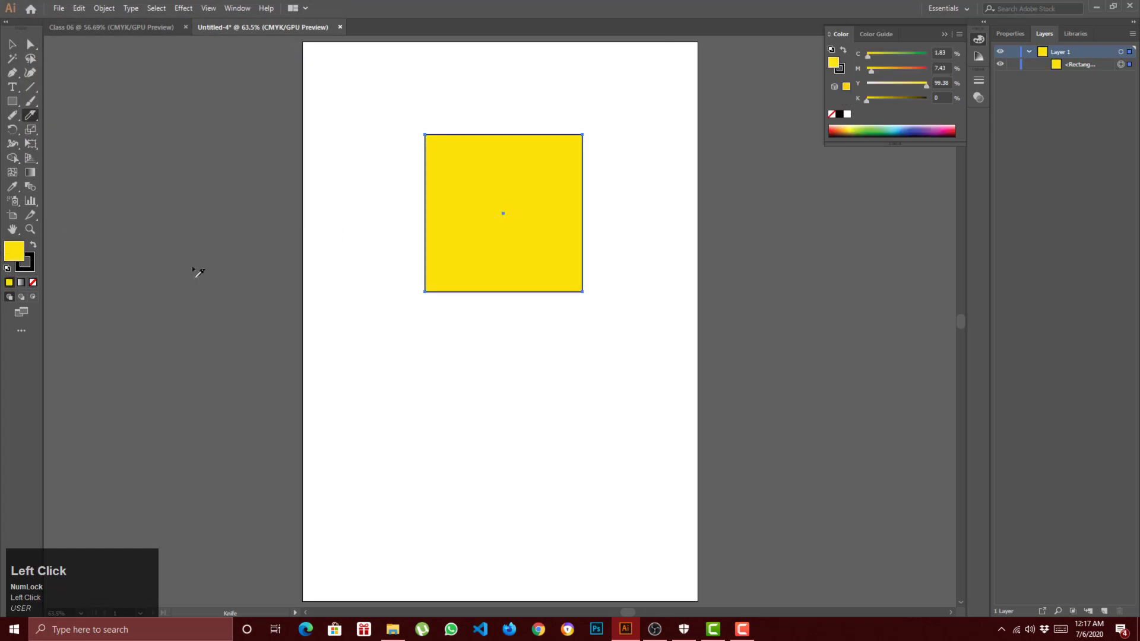
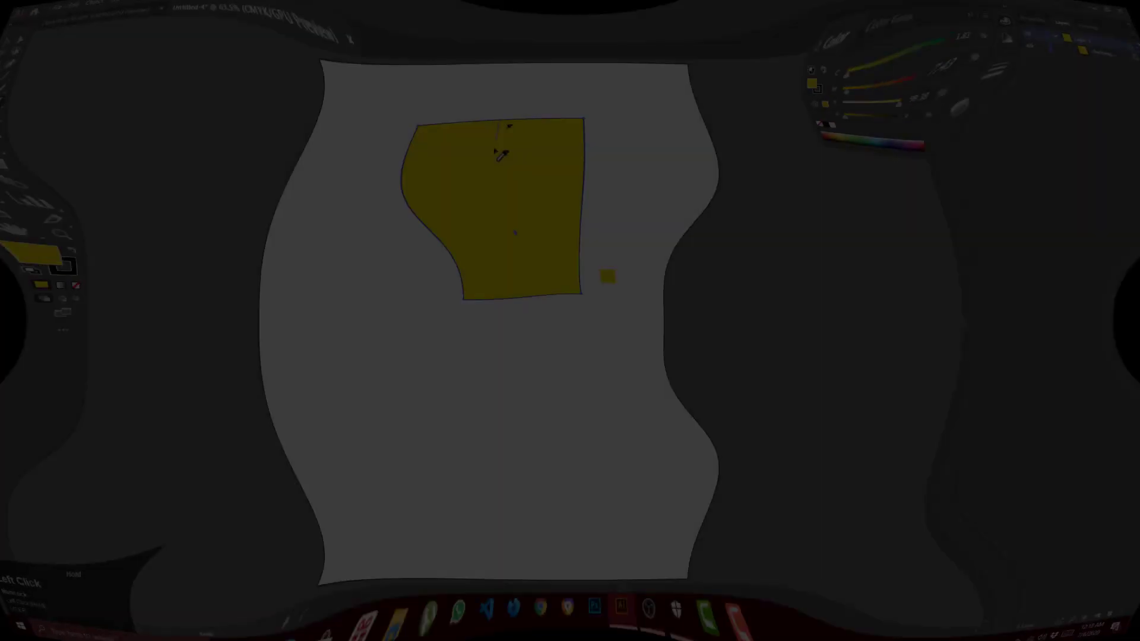
Cut the yellow square from top to bottom through its middle with the Knife tool and move the two halves apart.
{"action": "left_click_drag", "start_coordinate": [502, 148], "coordinate": [511, 309]}
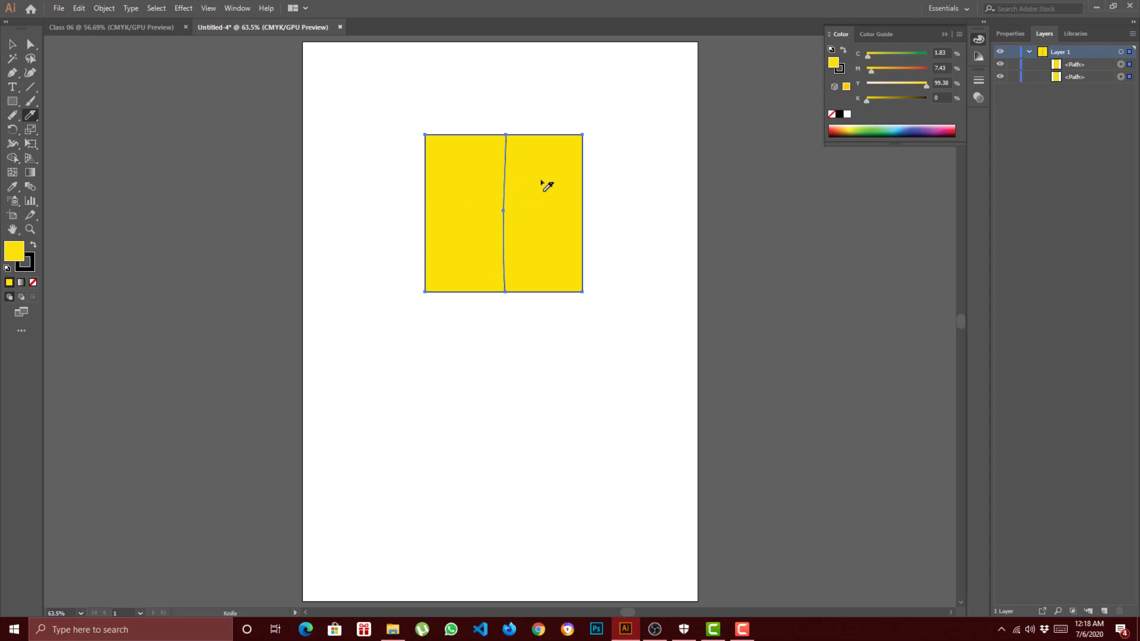
{"action": "left_click_drag", "start_coordinate": [546, 185], "coordinate": [511, 234]}
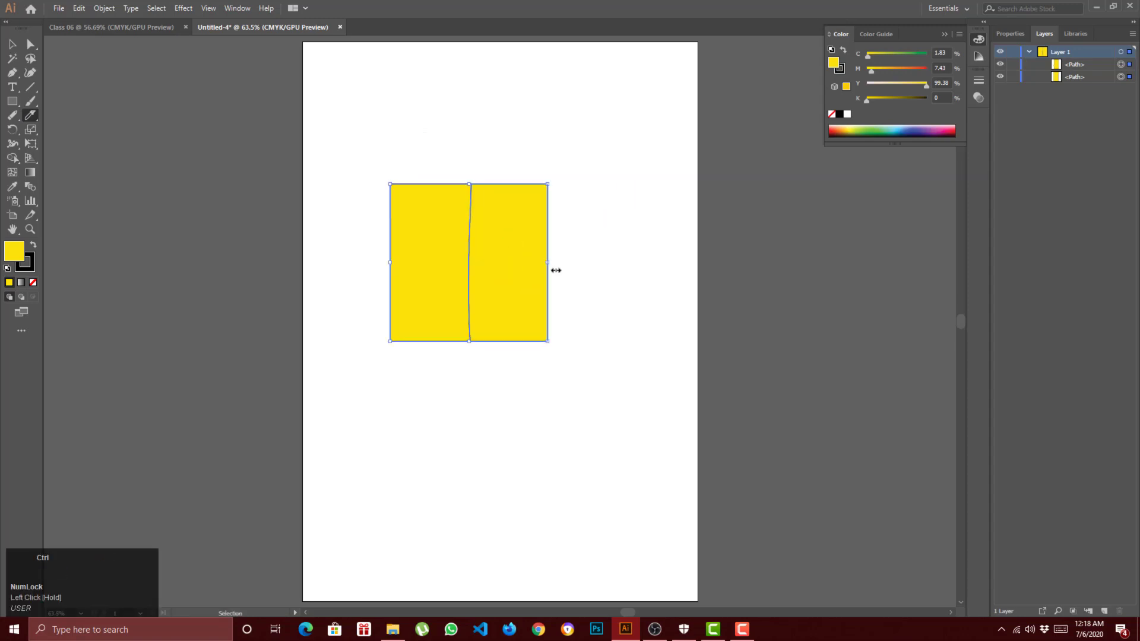
{"action": "left_click", "coordinate": [31, 44]}
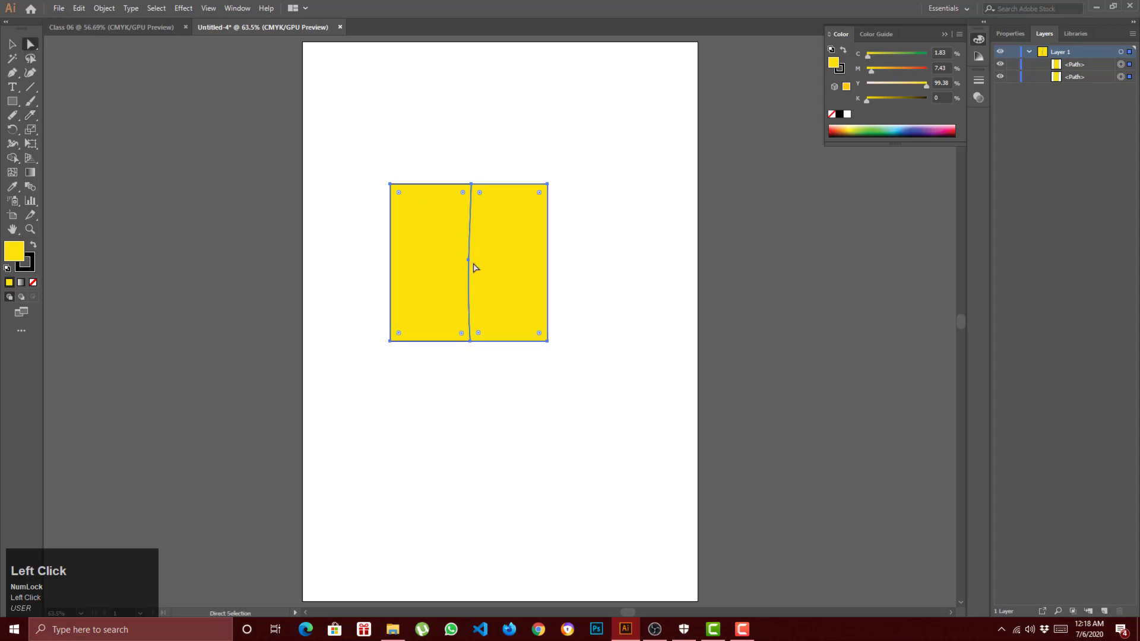
{"action": "left_click", "coordinate": [647, 331]}
{"action": "left_click_drag", "start_coordinate": [494, 306], "coordinate": [555, 295]}
{"action": "left_click_drag", "start_coordinate": [433, 280], "coordinate": [392, 260]}
{"action": "left_click_drag", "start_coordinate": [571, 262], "coordinate": [614, 257]}
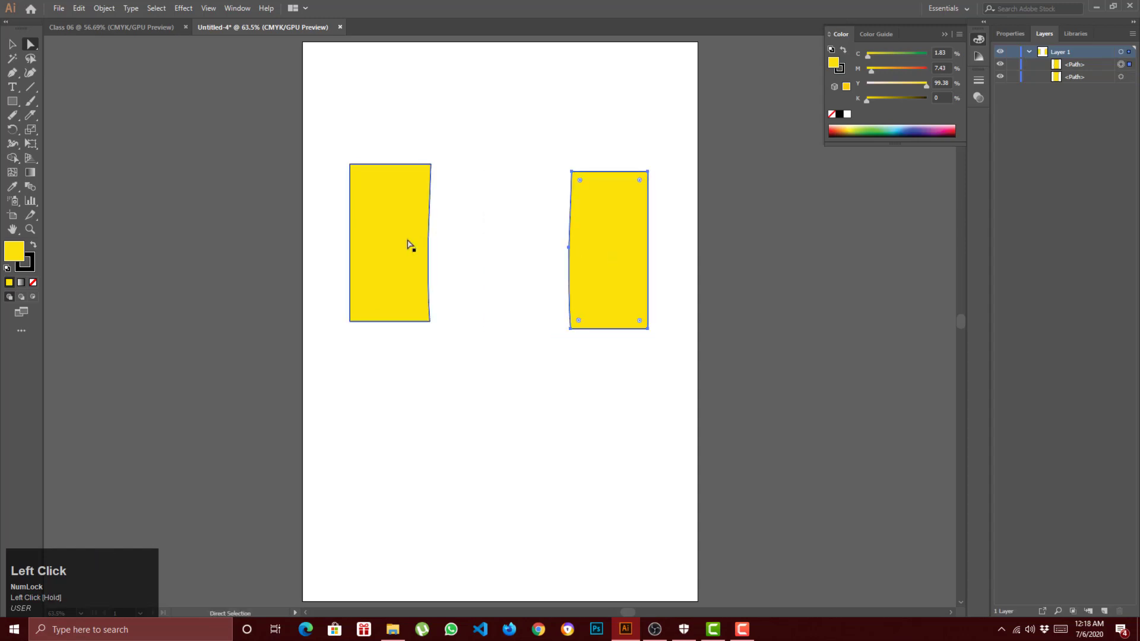
Reposition the two yellow halves level with each other, leaving a narrow gap between them.
{"action": "left_click_drag", "start_coordinate": [409, 245], "coordinate": [356, 204]}
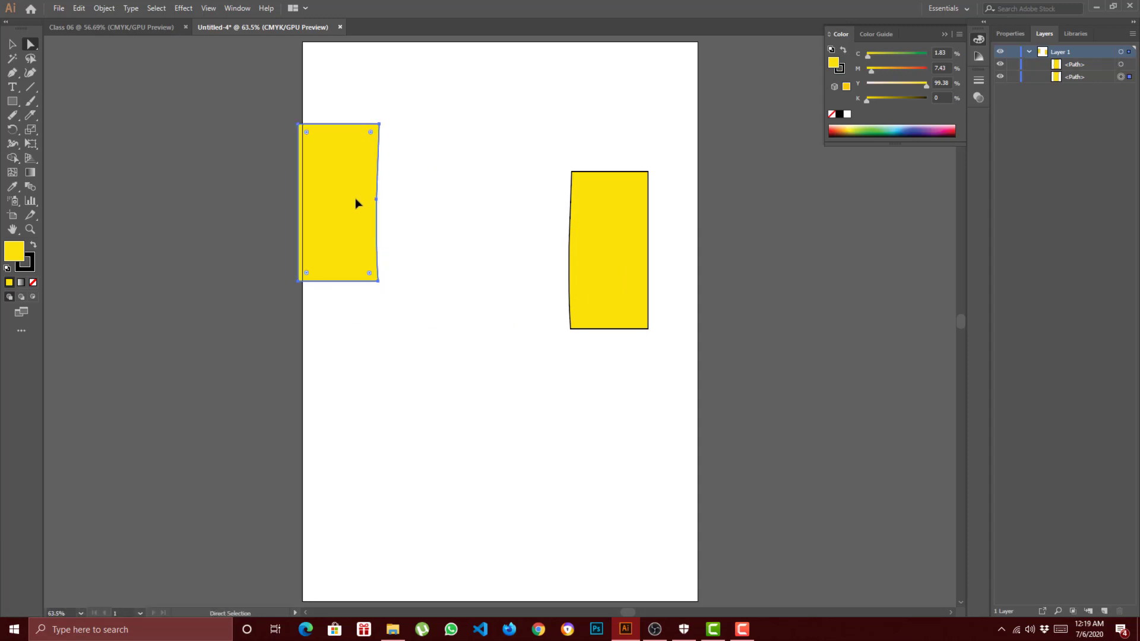
{"action": "left_click_drag", "start_coordinate": [356, 204], "coordinate": [417, 251]}
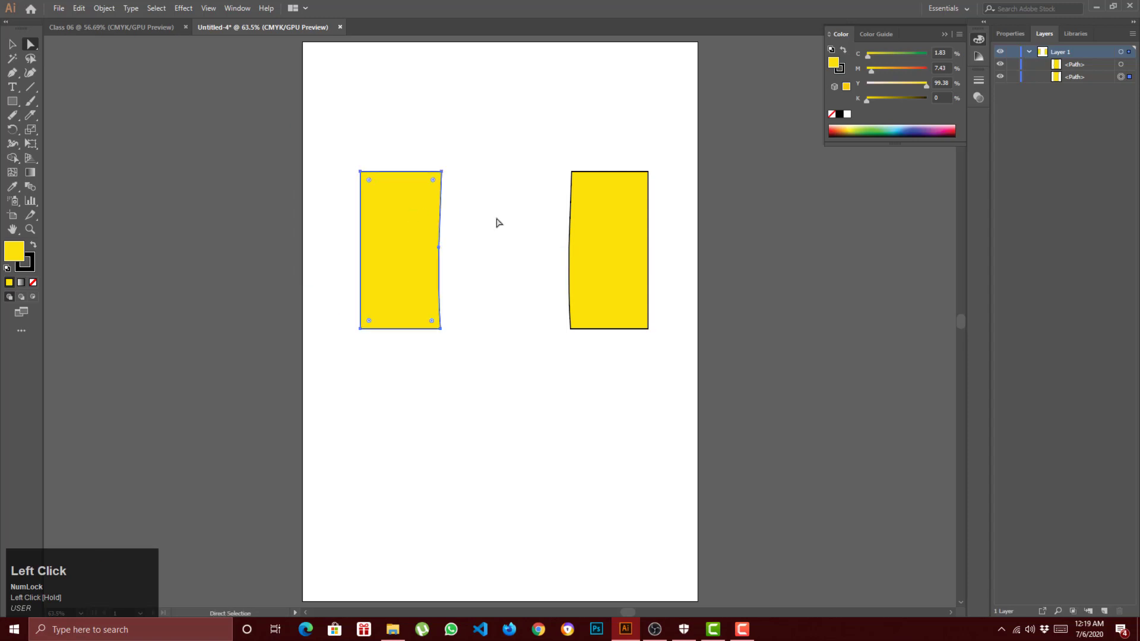
{"action": "left_click_drag", "start_coordinate": [607, 251], "coordinate": [542, 244]}
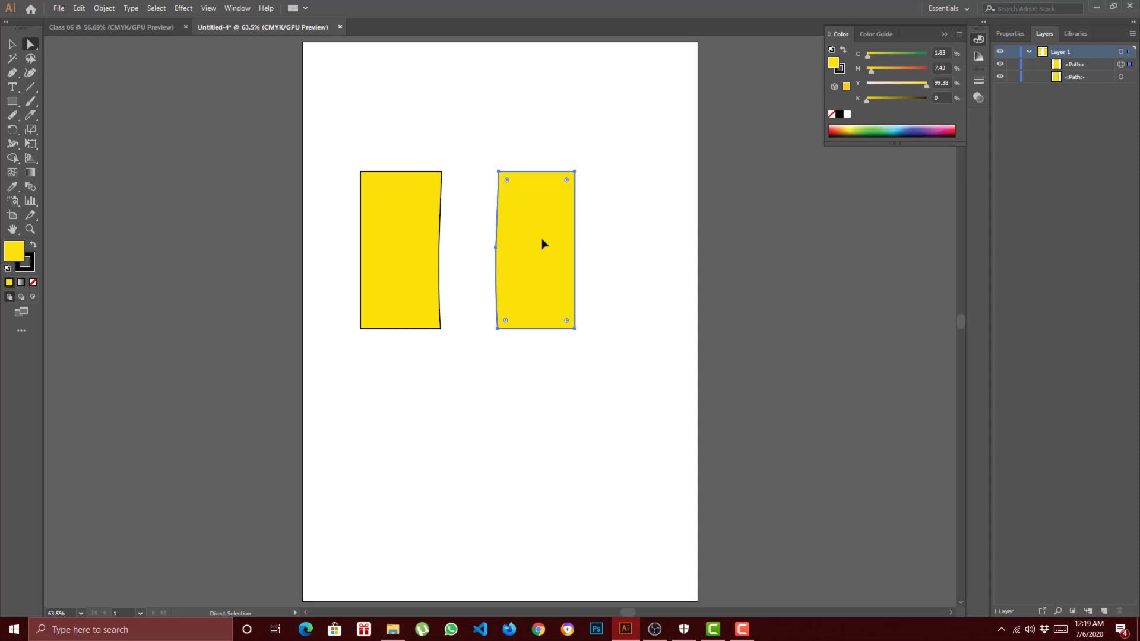
{"action": "left_click_drag", "start_coordinate": [542, 243], "coordinate": [529, 244]}
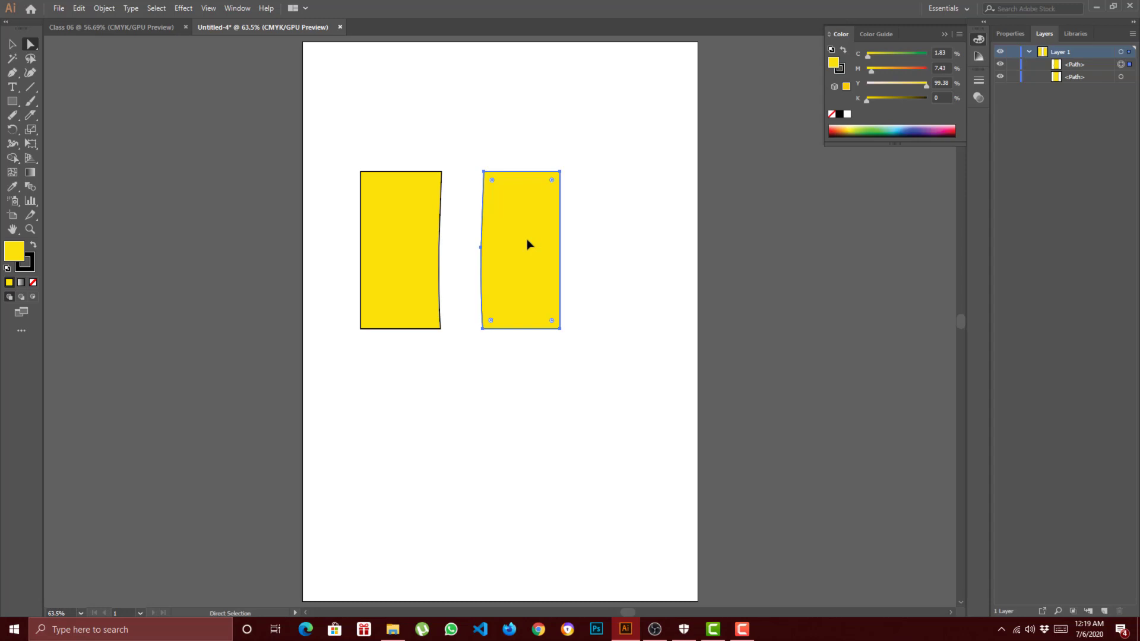
Fill the right half with a dark brownish grey, #353329.
{"action": "left_click", "coordinate": [17, 259]}
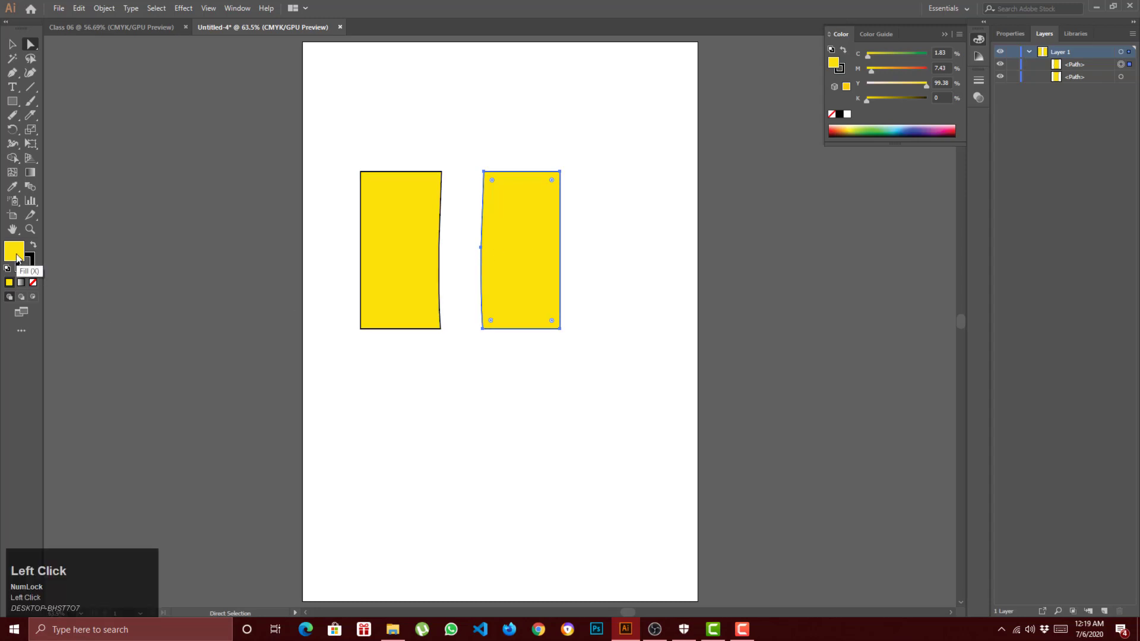
{"action": "left_click", "coordinate": [135, 149]}
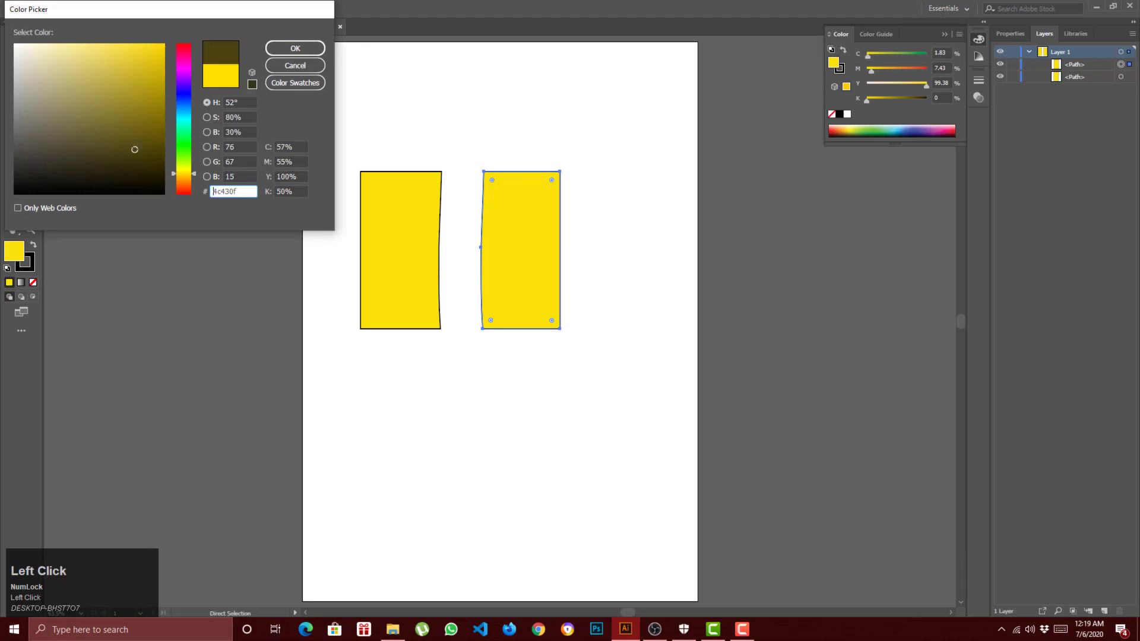
{"action": "mouse_move", "coordinate": [135, 149]}
{"action": "left_mouse_down"}
{"action": "mouse_move", "coordinate": [16, 81]}
{"action": "mouse_move", "coordinate": [49, 163]}
{"action": "left_mouse_up"}
{"action": "left_click", "coordinate": [290, 47]}
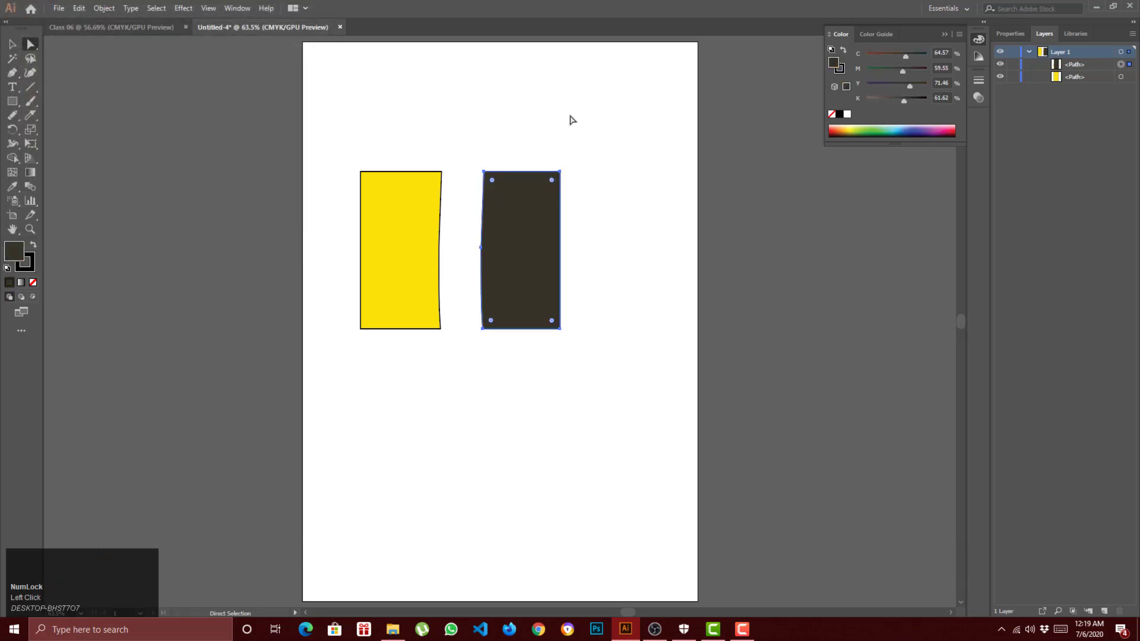
Move the yellow and dark halves higher on the artboard and farther apart.
{"action": "left_click_drag", "start_coordinate": [525, 237], "coordinate": [395, 189]}
{"action": "left_click_drag", "start_coordinate": [561, 249], "coordinate": [511, 199]}
{"action": "left_click", "coordinate": [13, 229]}
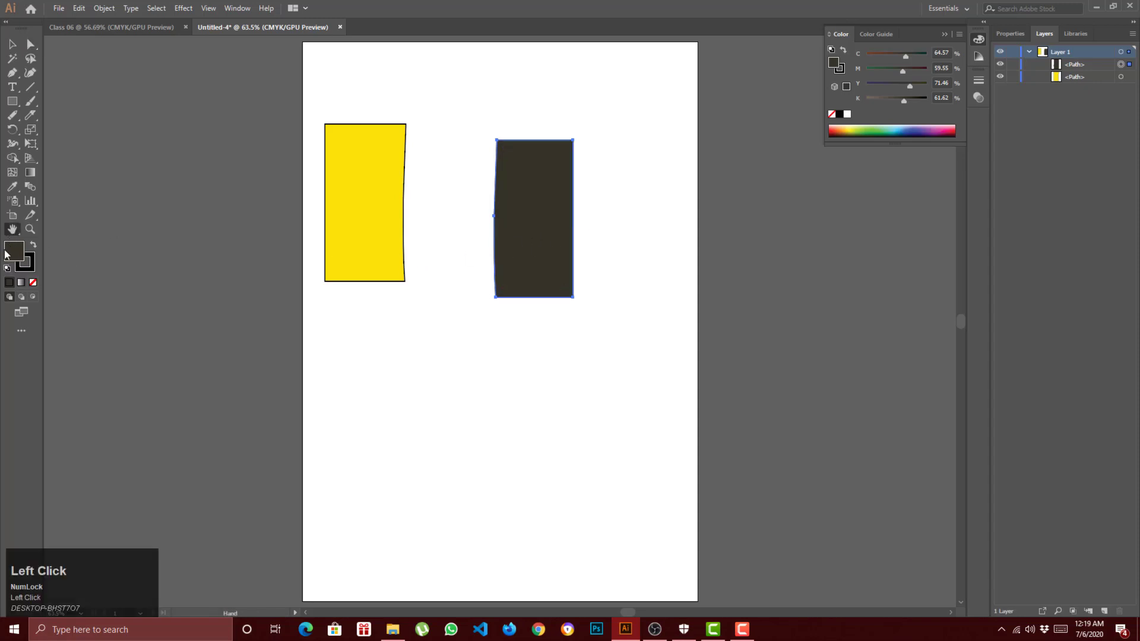
Change the right half's fill to a bright blue (C 76.1, M 26.58, Y 0, K 0).
{"action": "double_click", "coordinate": [11, 256]}
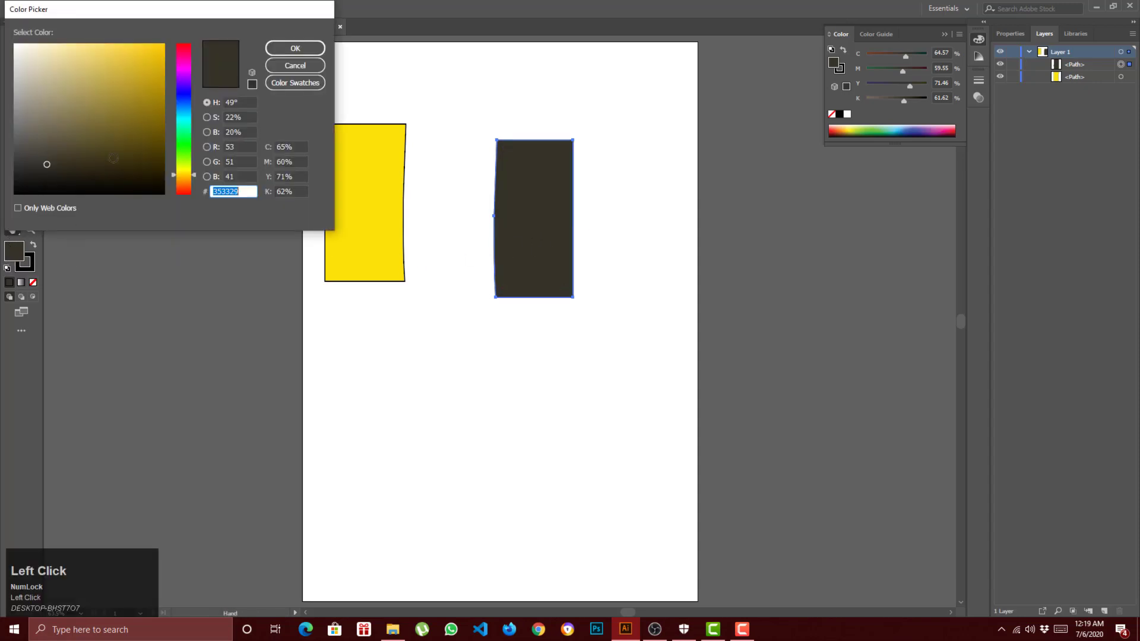
{"action": "mouse_move", "coordinate": [114, 159]}
{"action": "left_mouse_down"}
{"action": "mouse_move", "coordinate": [171, 13]}
{"action": "mouse_move", "coordinate": [169, 131]}
{"action": "mouse_move", "coordinate": [150, 101]}
{"action": "mouse_move", "coordinate": [165, 64]}
{"action": "left_mouse_up"}
{"action": "left_click", "coordinate": [180, 110]}
{"action": "left_click", "coordinate": [295, 48]}
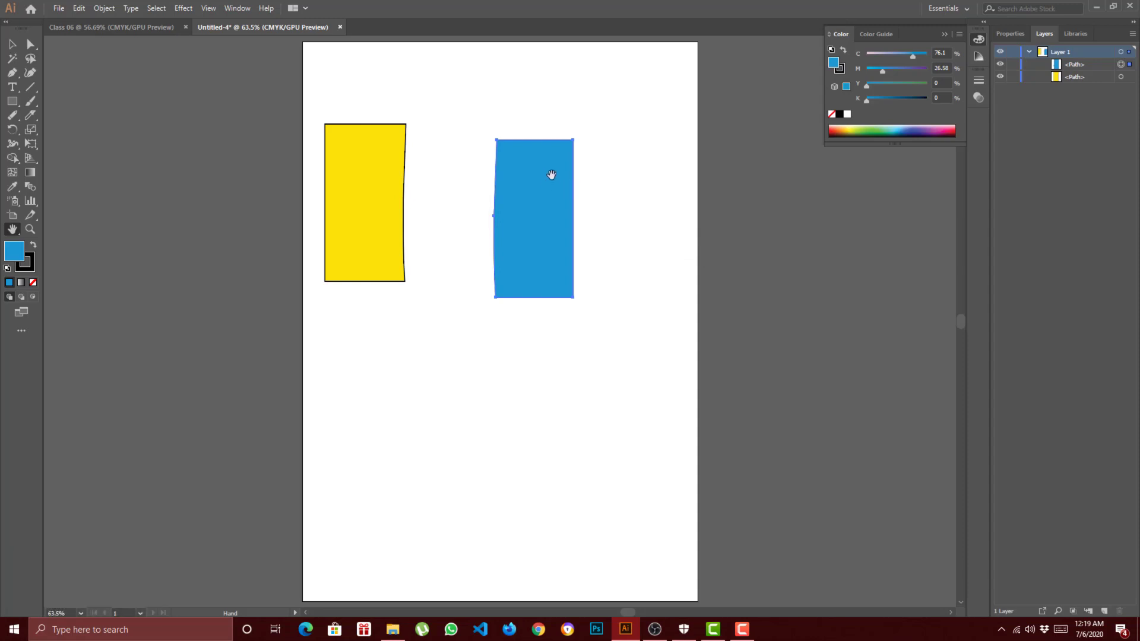
Make three roughly parallel diagonal cuts across the blue piece with the Knife tool, rising from left to right.
{"action": "left_click", "coordinate": [30, 114]}
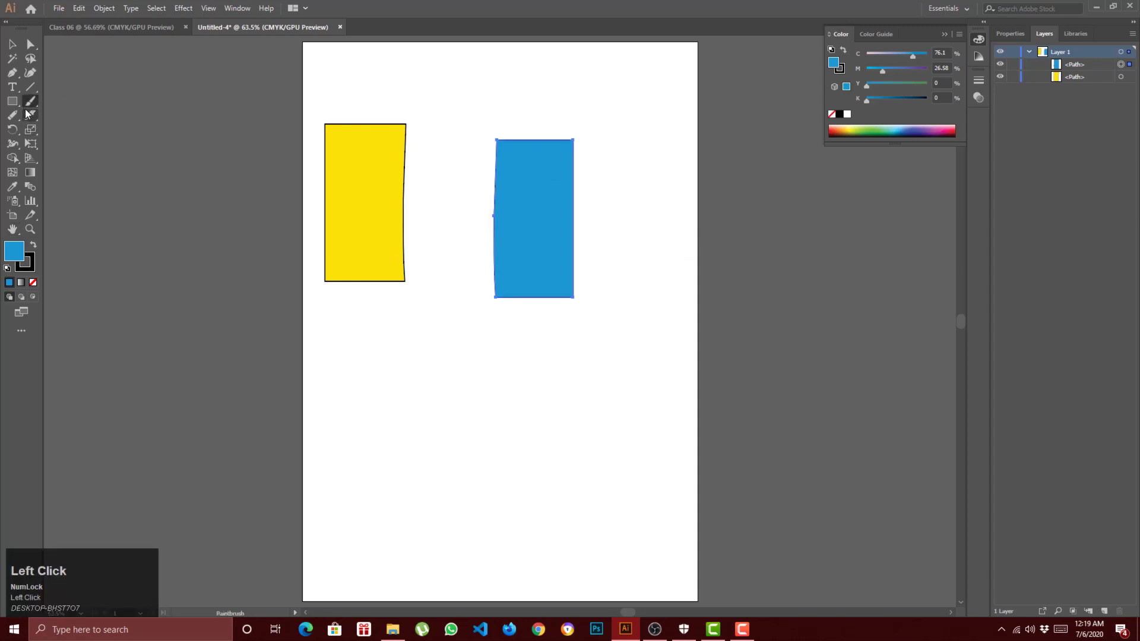
{"action": "left_click_drag", "start_coordinate": [499, 206], "coordinate": [616, 155]}
{"action": "left_click_drag", "start_coordinate": [497, 256], "coordinate": [644, 204]}
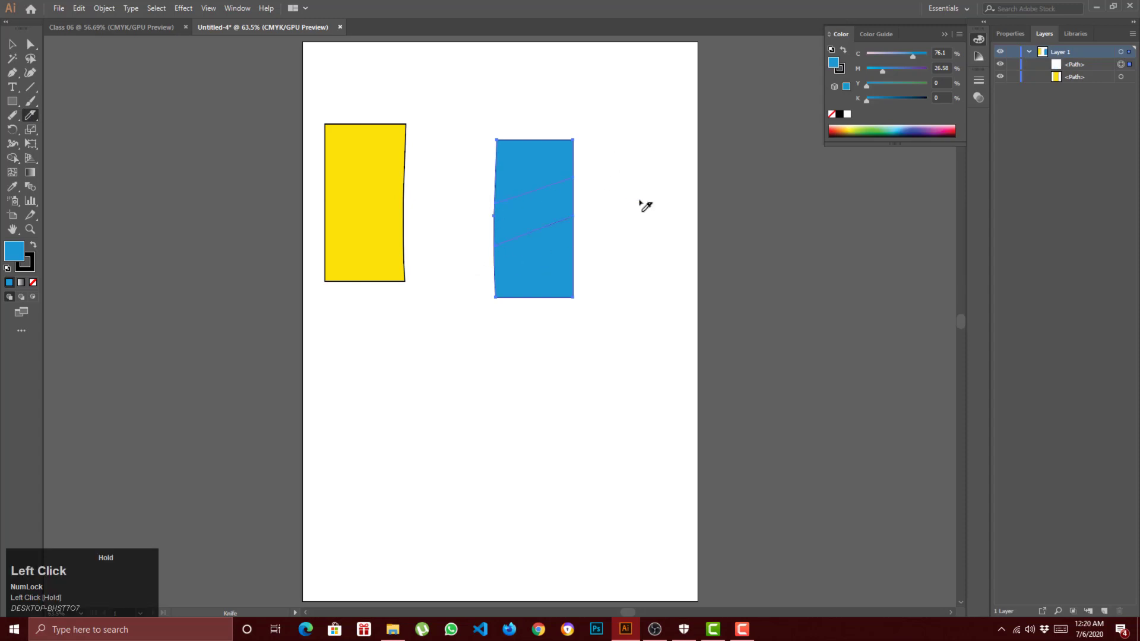
{"action": "left_click_drag", "start_coordinate": [495, 286], "coordinate": [614, 237]}
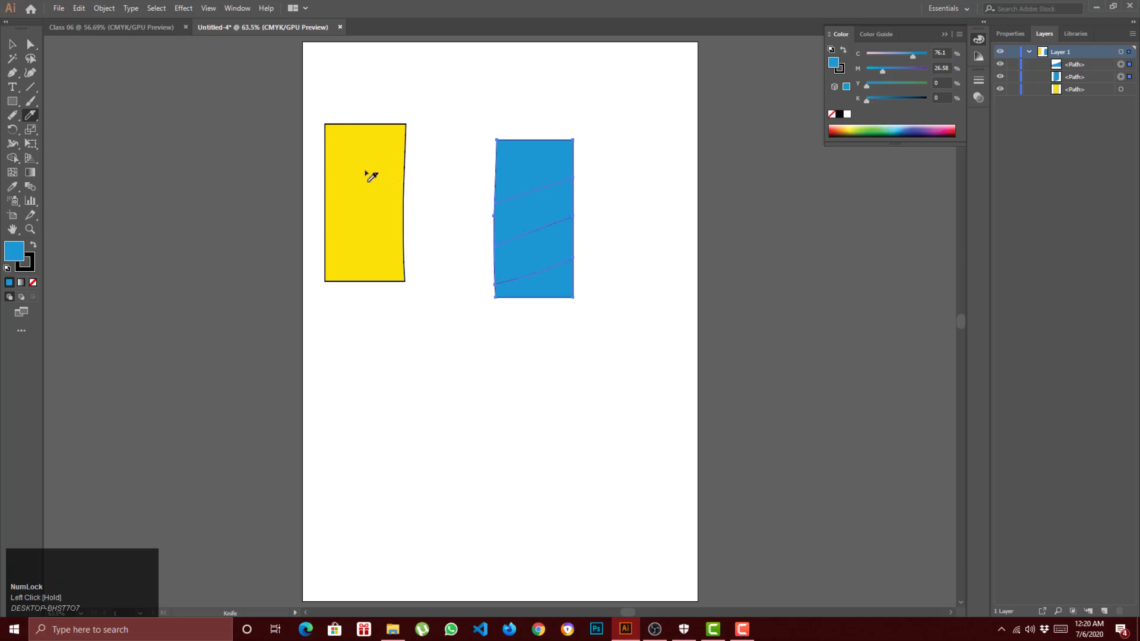
Select only the lowest slice of the blue piece and fill it with the red swatch.
{"action": "left_click", "coordinate": [601, 339], "text": "ctrl"}
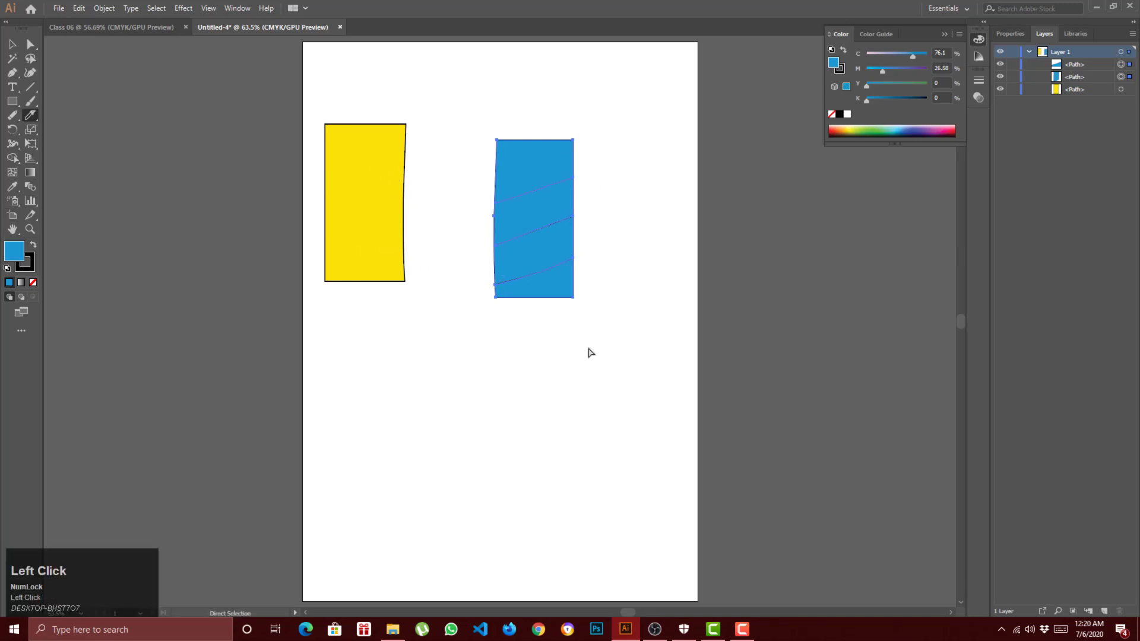
{"action": "left_click", "coordinate": [547, 291], "text": "ctrl"}
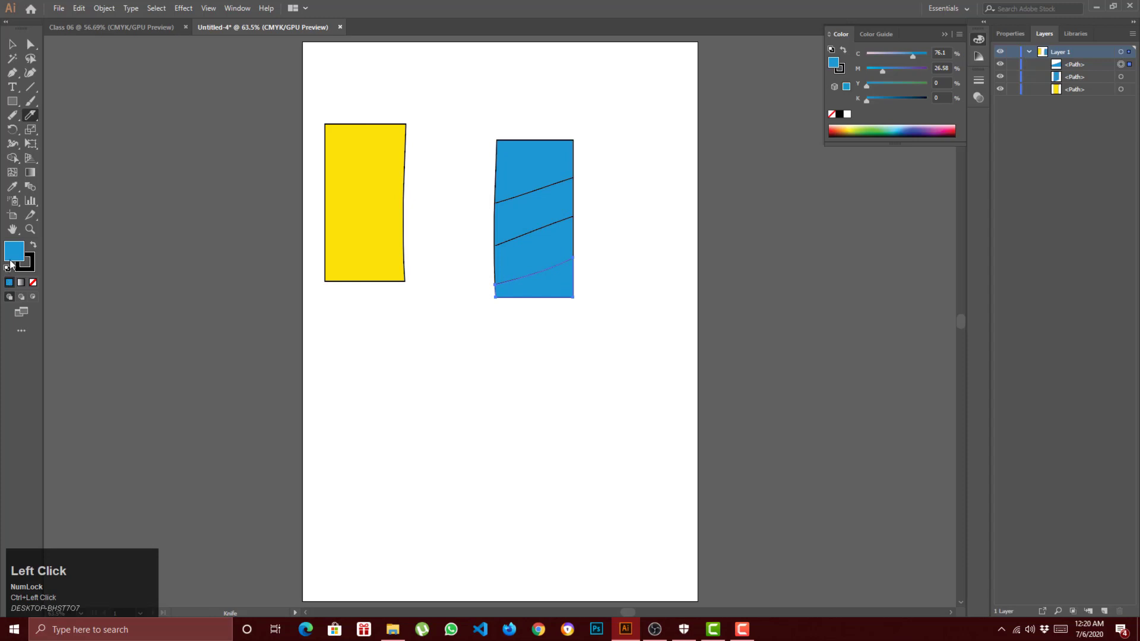
{"action": "left_click", "coordinate": [1009, 33]}
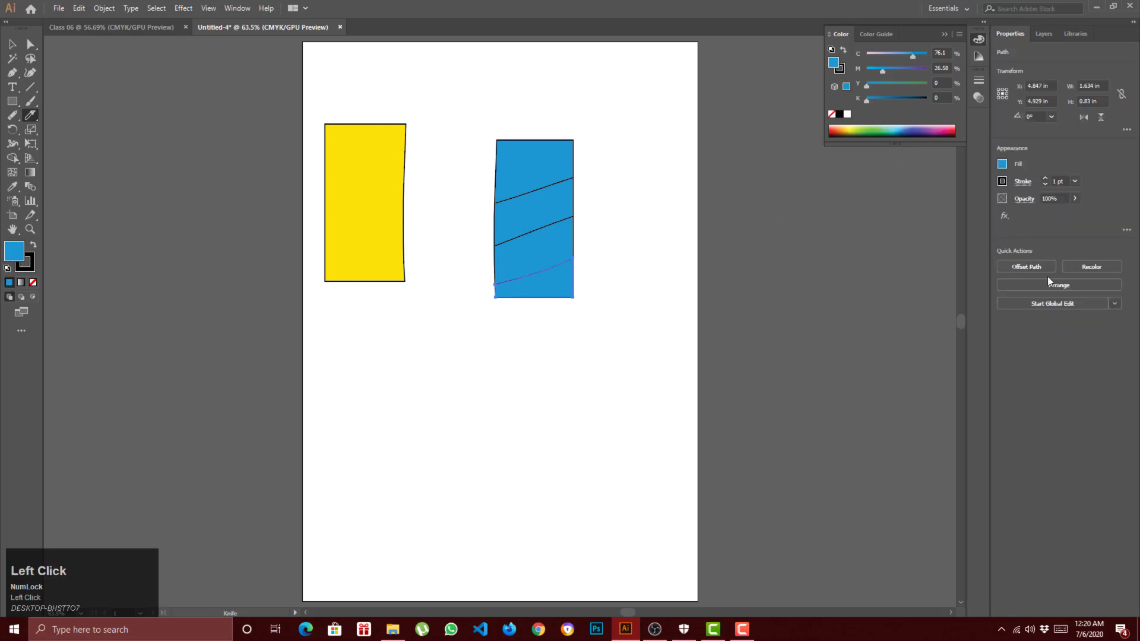
{"action": "left_click", "coordinate": [1004, 165]}
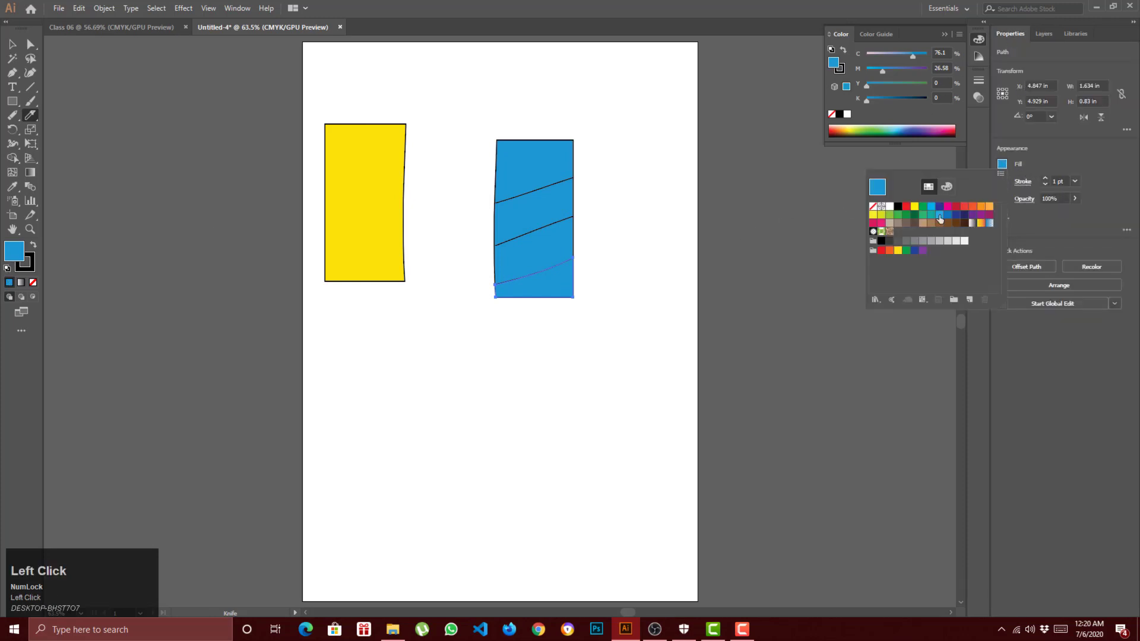
{"action": "left_click", "coordinate": [907, 206]}
Try to select a single blue slice above the red one for a new fill colour.
{"action": "left_click", "coordinate": [559, 240], "text": "ctrl"}
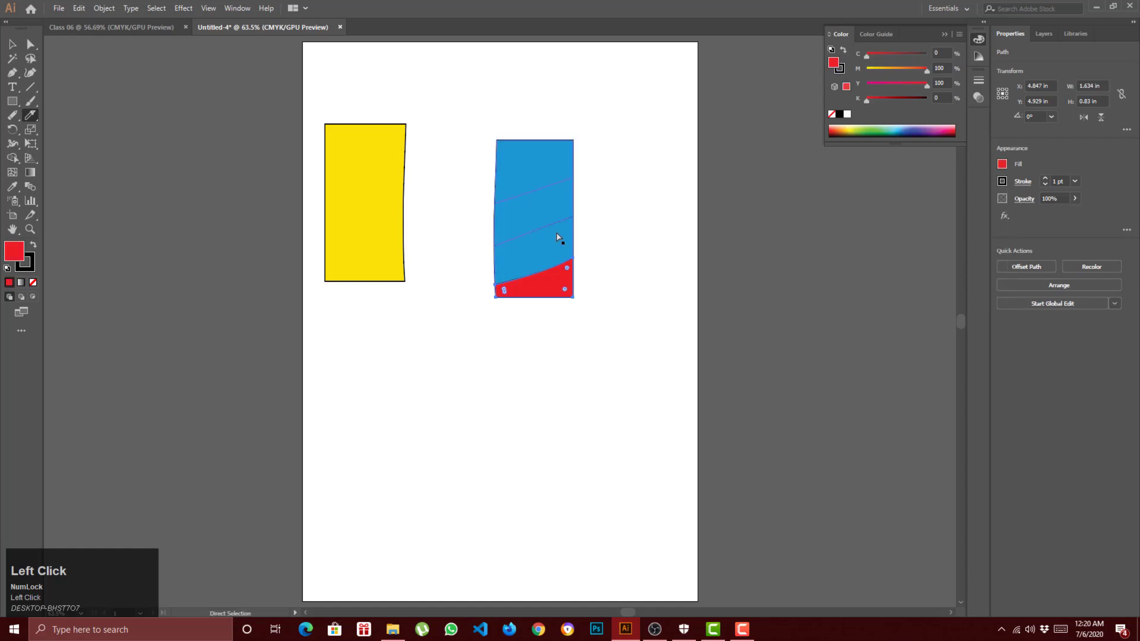
{"action": "left_click", "coordinate": [560, 228], "text": "ctrl"}
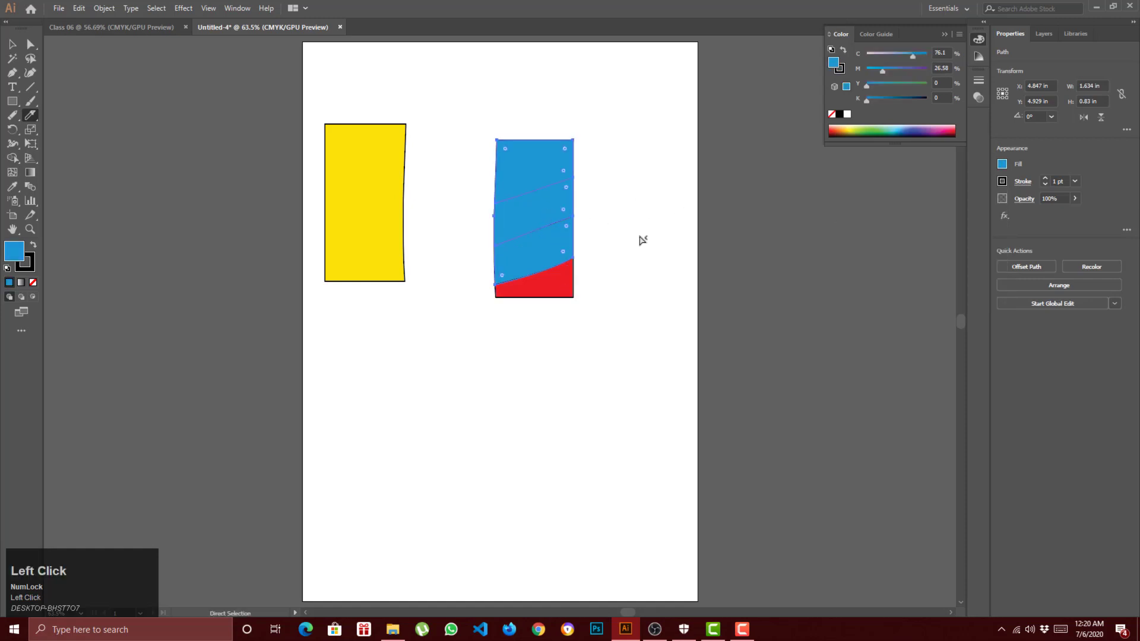
{"action": "left_click", "coordinate": [999, 166]}
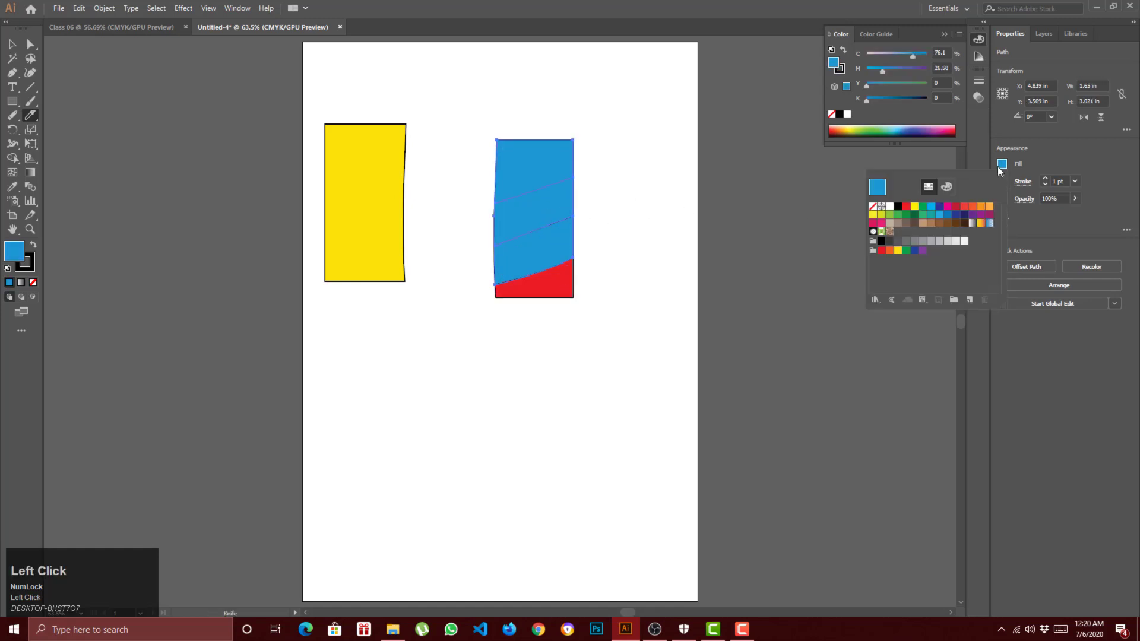
{"action": "left_click", "coordinate": [691, 286]}
{"action": "left_click", "coordinate": [531, 256]}
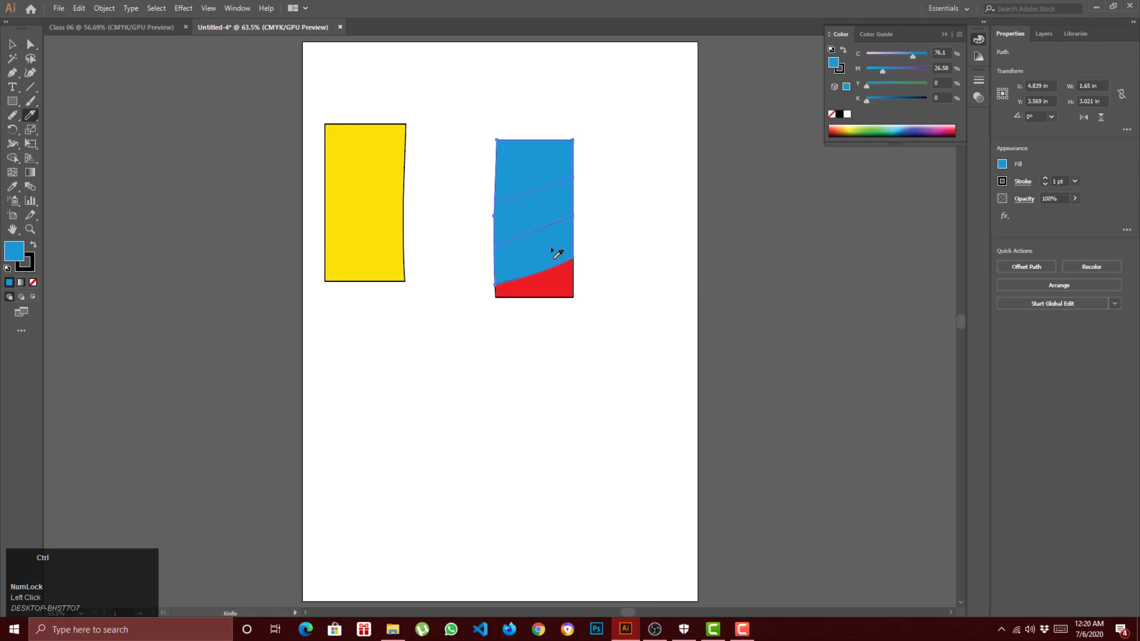
Try to select the upper blue slices individually with the Selection tool, and undo the lowest slice's red fill.
{"action": "left_click", "coordinate": [27, 58]}
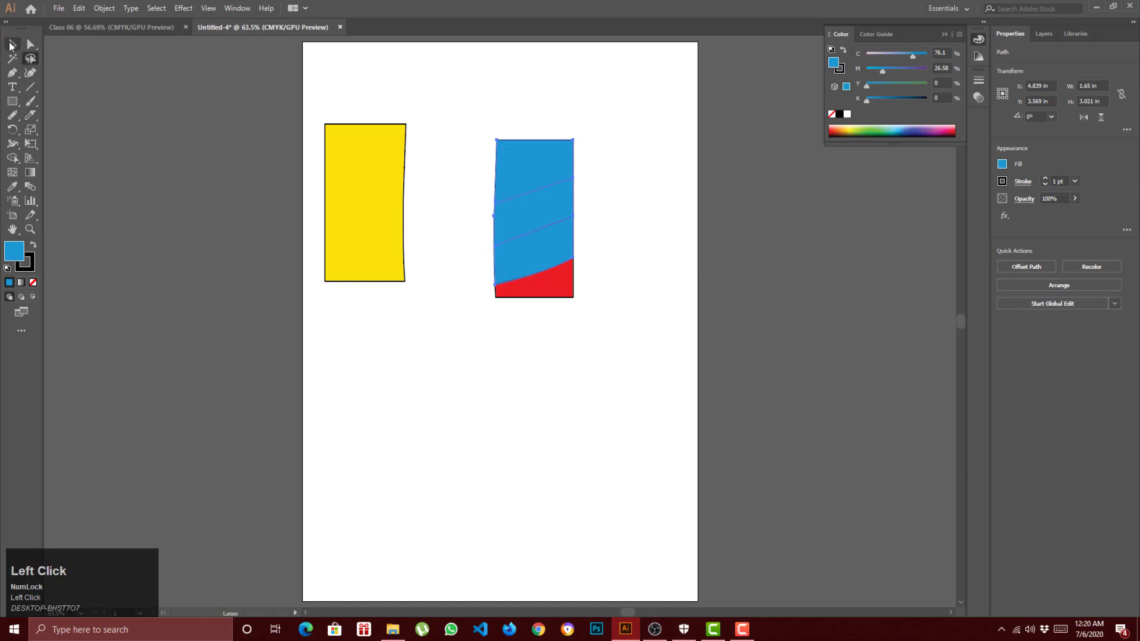
{"action": "left_click", "coordinate": [11, 45]}
{"action": "left_click", "coordinate": [628, 255]}
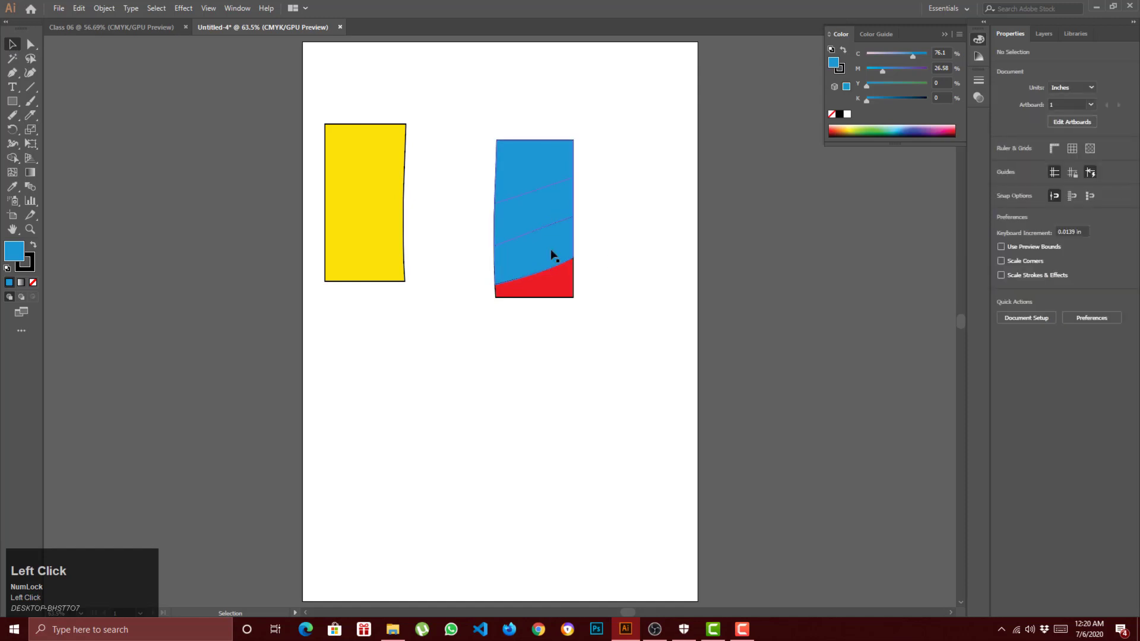
{"action": "left_click", "coordinate": [552, 254]}
{"action": "left_click", "coordinate": [602, 191]}
{"action": "left_click", "coordinate": [569, 178]}
{"action": "key", "text": "ctrl+z"}
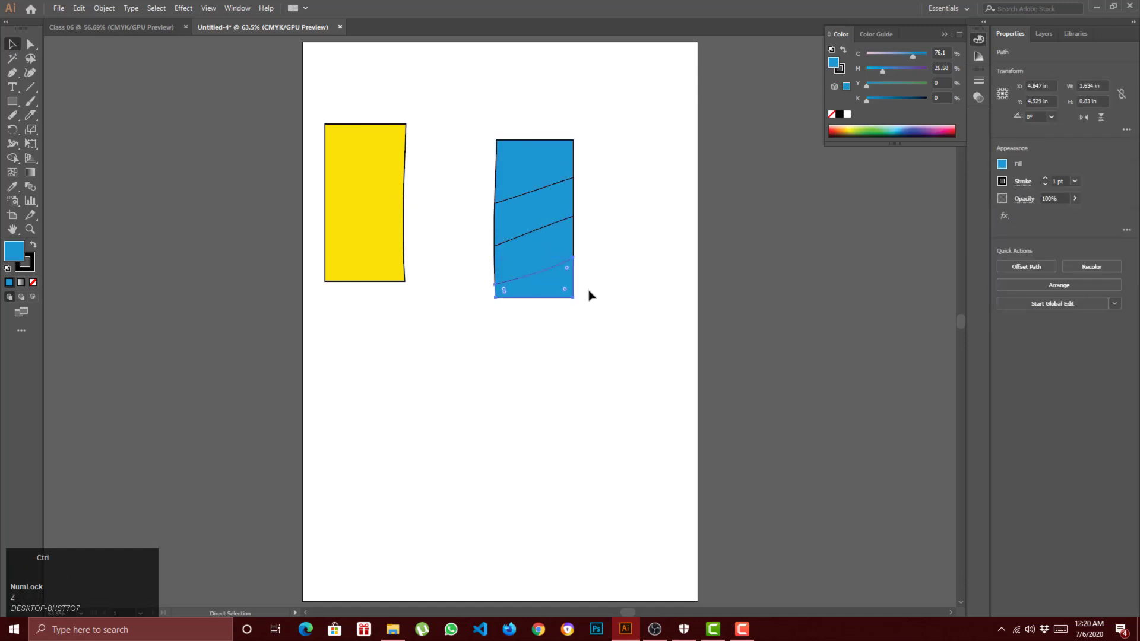
Undo the lowest knife cut in the blue piece and move the remaining joined slices downward together.
{"action": "key", "text": "ctrl+z"}
{"action": "left_click", "coordinate": [603, 278]}
{"action": "left_click", "coordinate": [522, 224]}
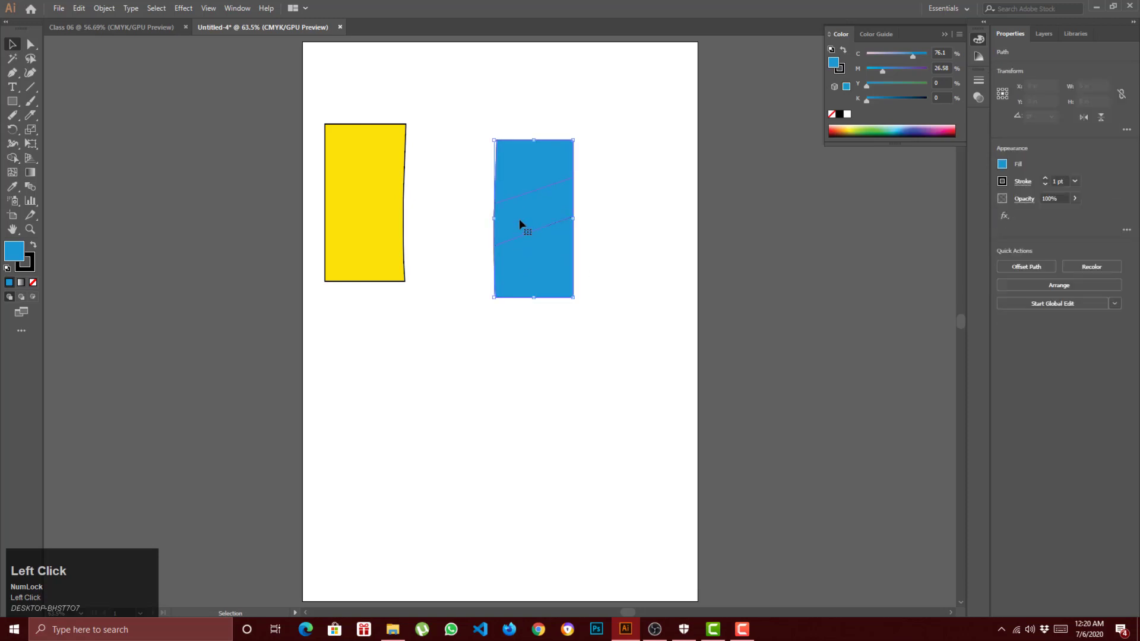
{"action": "left_click_drag", "start_coordinate": [552, 305], "coordinate": [525, 320]}
{"action": "left_click", "coordinate": [399, 277]}
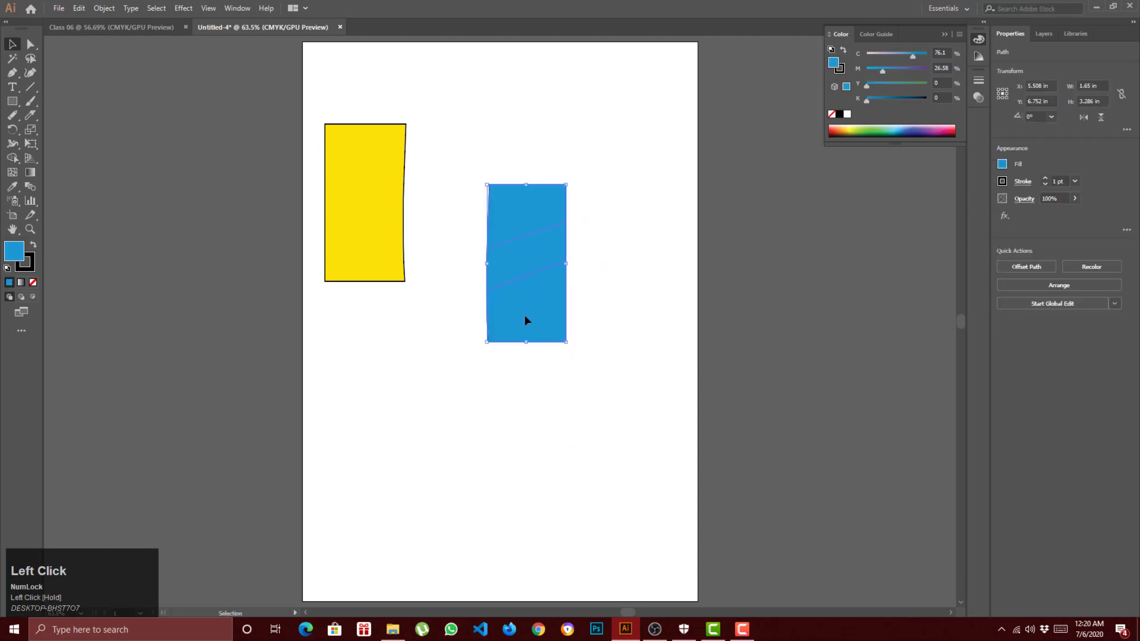
Isolate the cut blue path and try to move a single slice out with the Direct Selection tool.
{"action": "double_click", "coordinate": [487, 295]}
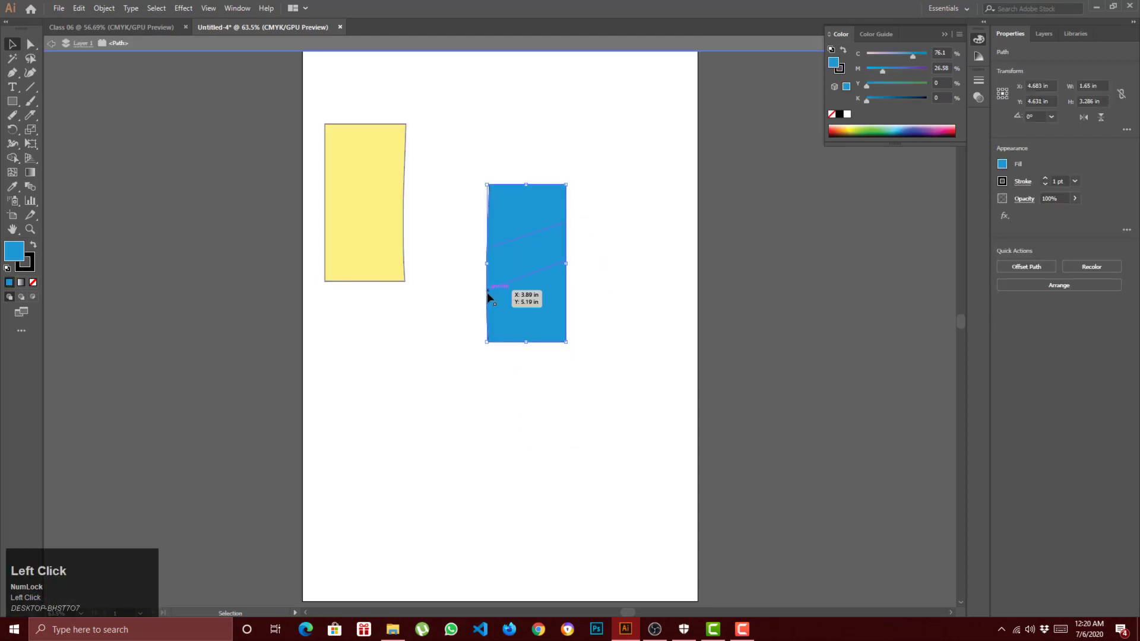
{"action": "key", "text": "a"}
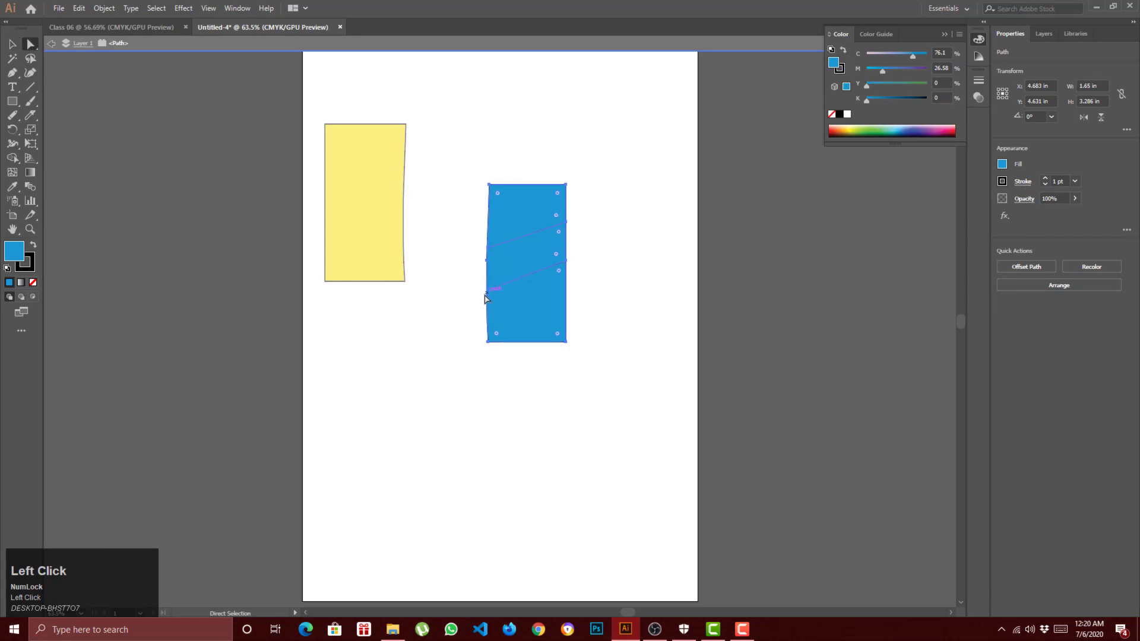
{"action": "left_click_drag", "start_coordinate": [485, 299], "coordinate": [575, 325]}
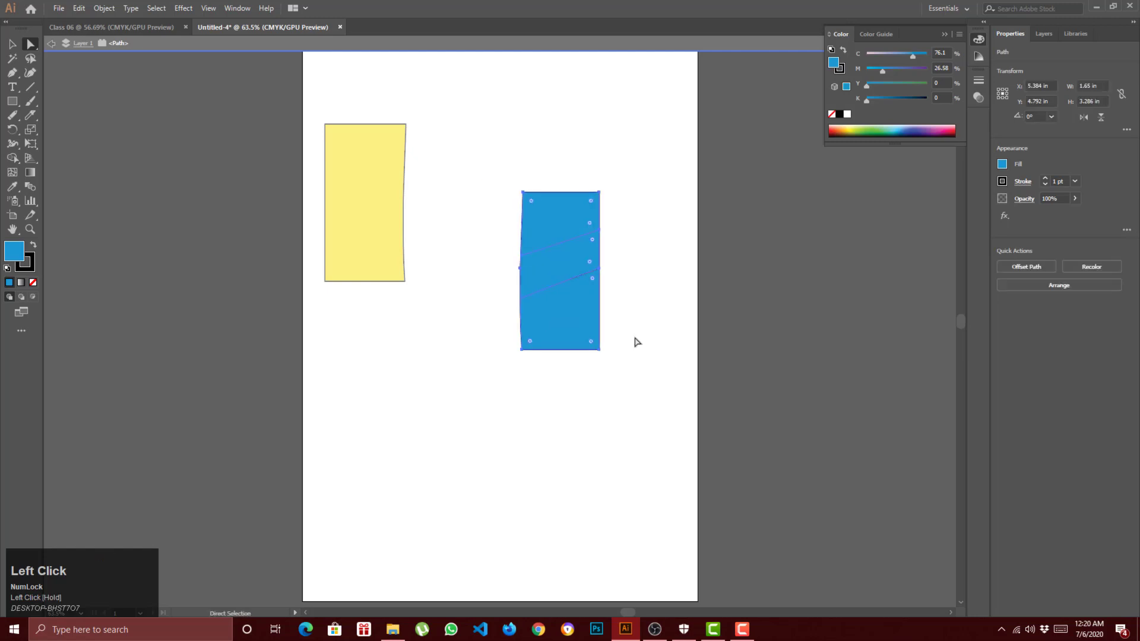
Undo the moves, the isolation and the remaining knife cuts, back to the uncut blue piece.
{"action": "key", "text": "ctrl+z"}
{"action": "key", "text": "ctrl+z"}
{"action": "key", "text": "ctrl+z"}
{"action": "key", "text": "ctrl+z"}
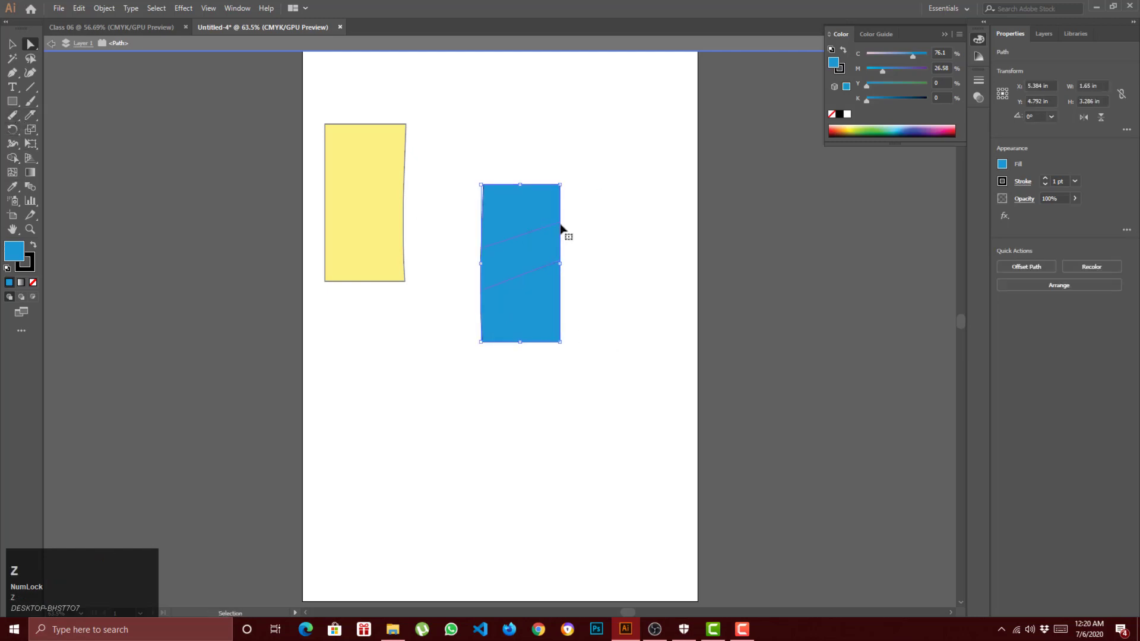
{"action": "key", "text": "ctrl+z"}
{"action": "key", "text": "ctrl+z"}
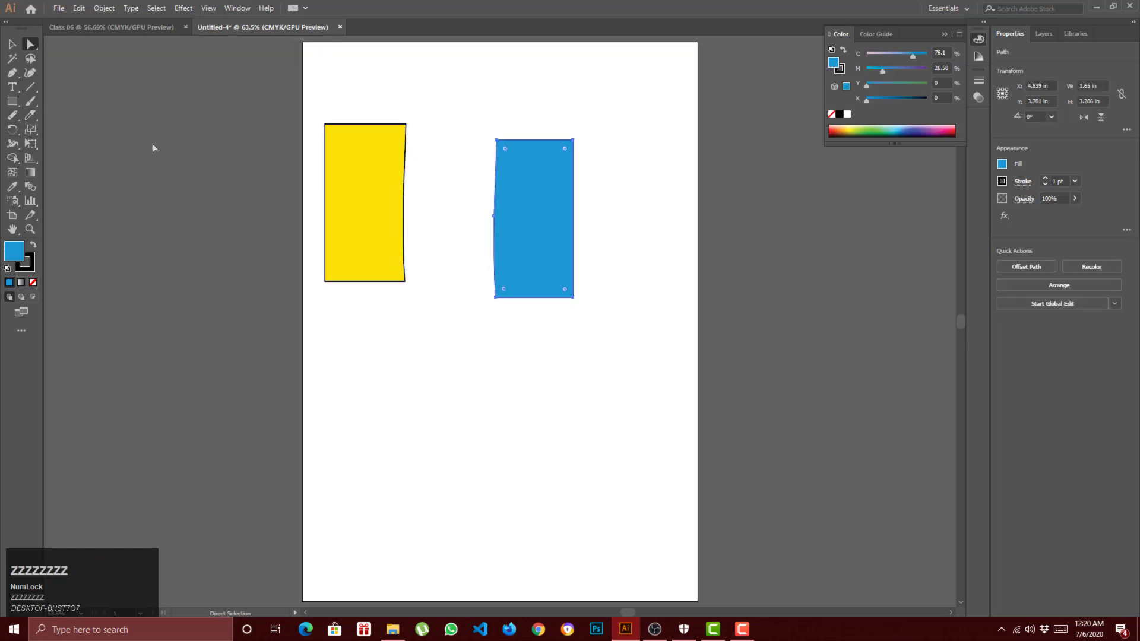
Make two curved Knife cuts across the blue piece, one near its upper end and one near its lower end.
{"action": "left_click", "coordinate": [32, 120]}
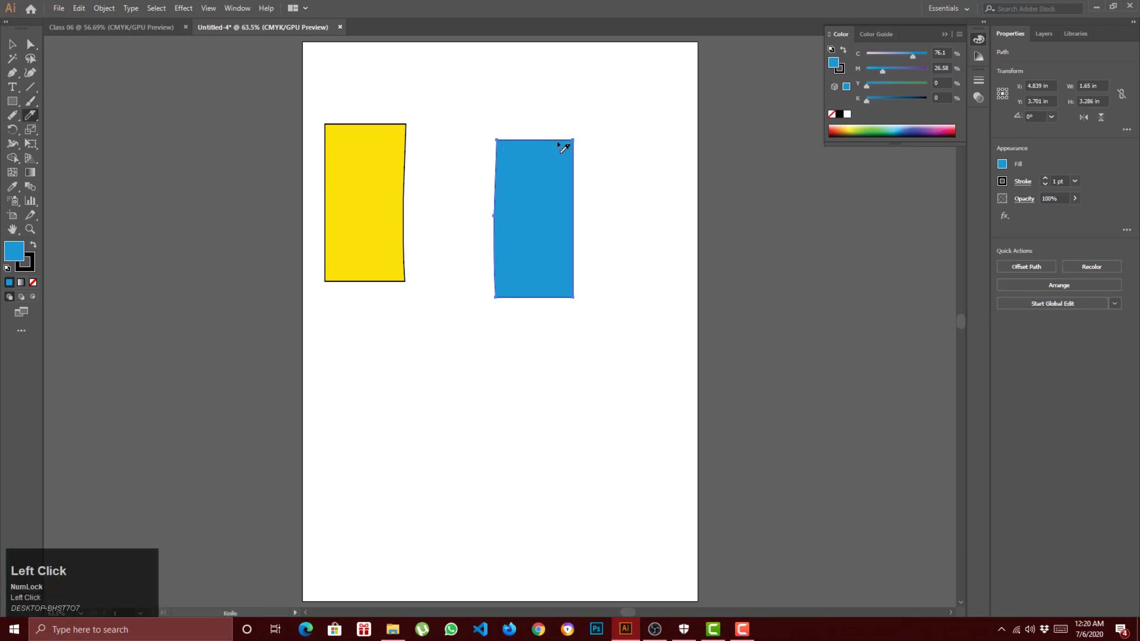
{"action": "left_click_drag", "start_coordinate": [585, 150], "coordinate": [478, 211]}
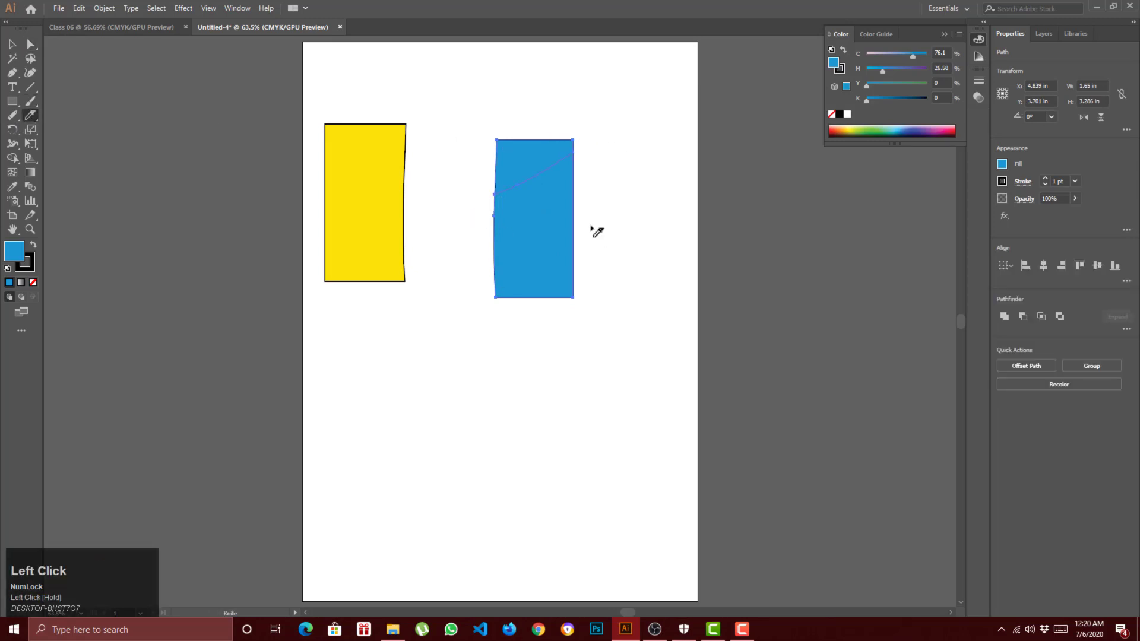
{"action": "left_click_drag", "start_coordinate": [597, 231], "coordinate": [471, 283]}
{"action": "left_click", "coordinate": [12, 43]}
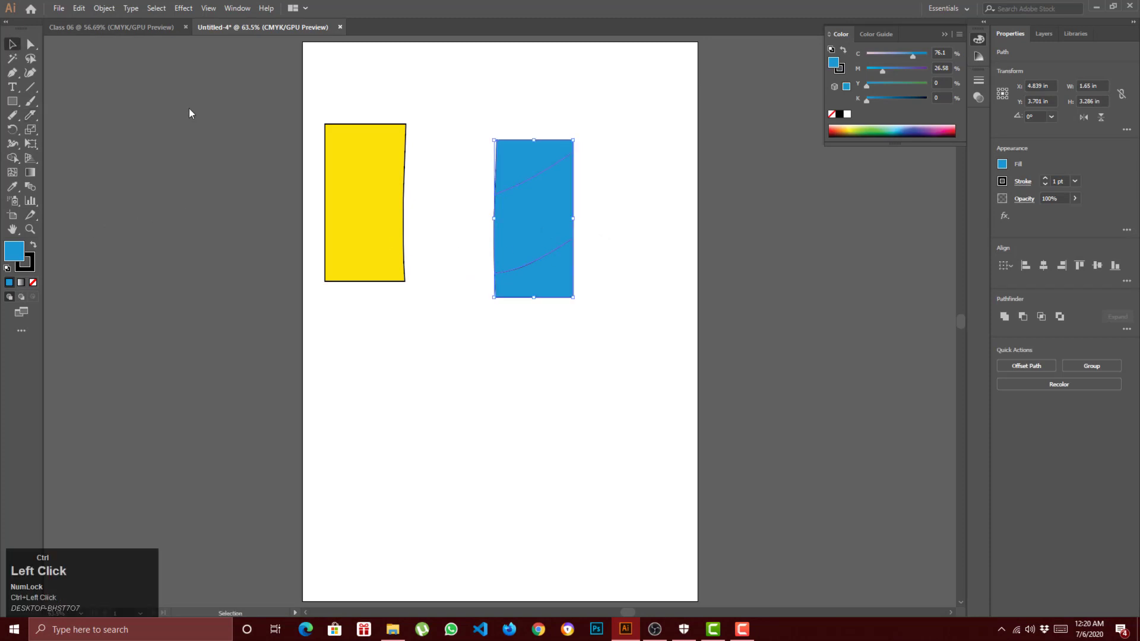
Shift the cut blue shape down and spread its three pieces apart vertically with the Selection tool.
{"action": "left_click_drag", "start_coordinate": [558, 283], "coordinate": [616, 429]}
{"action": "left_click", "coordinate": [527, 442]}
{"action": "left_click_drag", "start_coordinate": [579, 317], "coordinate": [590, 351]}
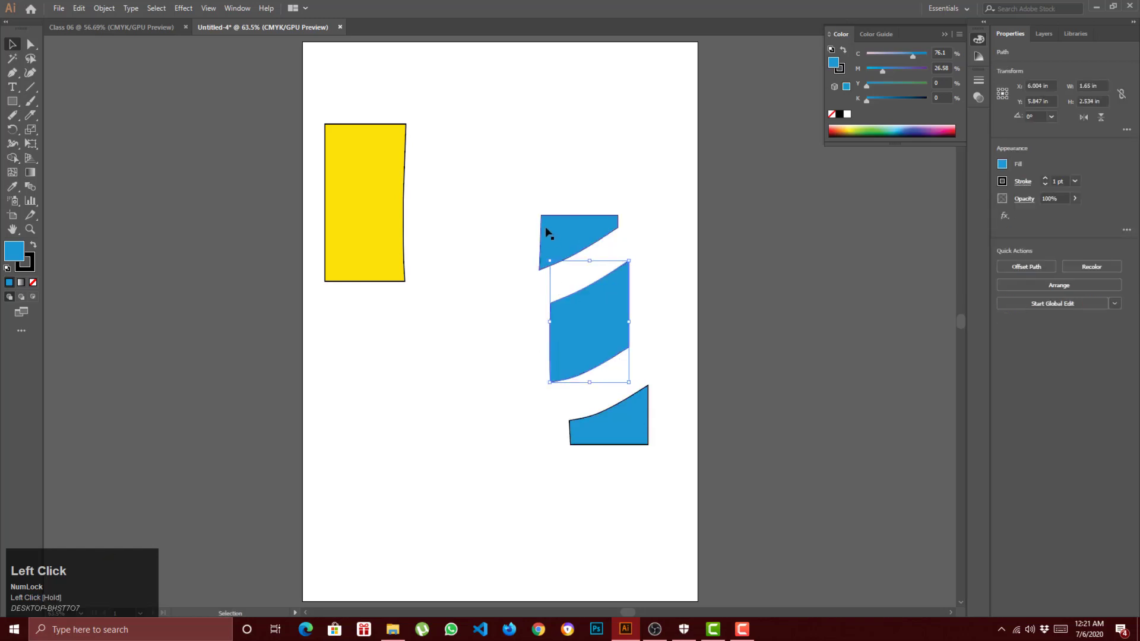
{"action": "left_click_drag", "start_coordinate": [545, 229], "coordinate": [532, 176]}
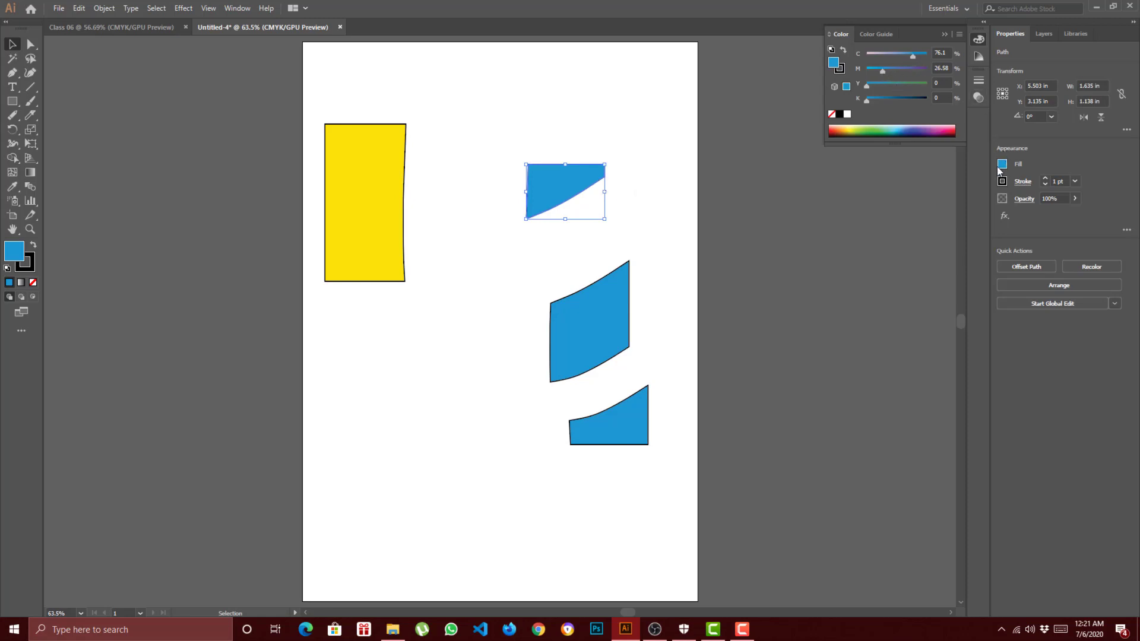
Undo the separate moves of the three blue pieces and clear the selection.
{"action": "key", "text": "ctrl+z"}
{"action": "key", "text": "ctrl+z"}
{"action": "key", "text": "ctrl+z"}
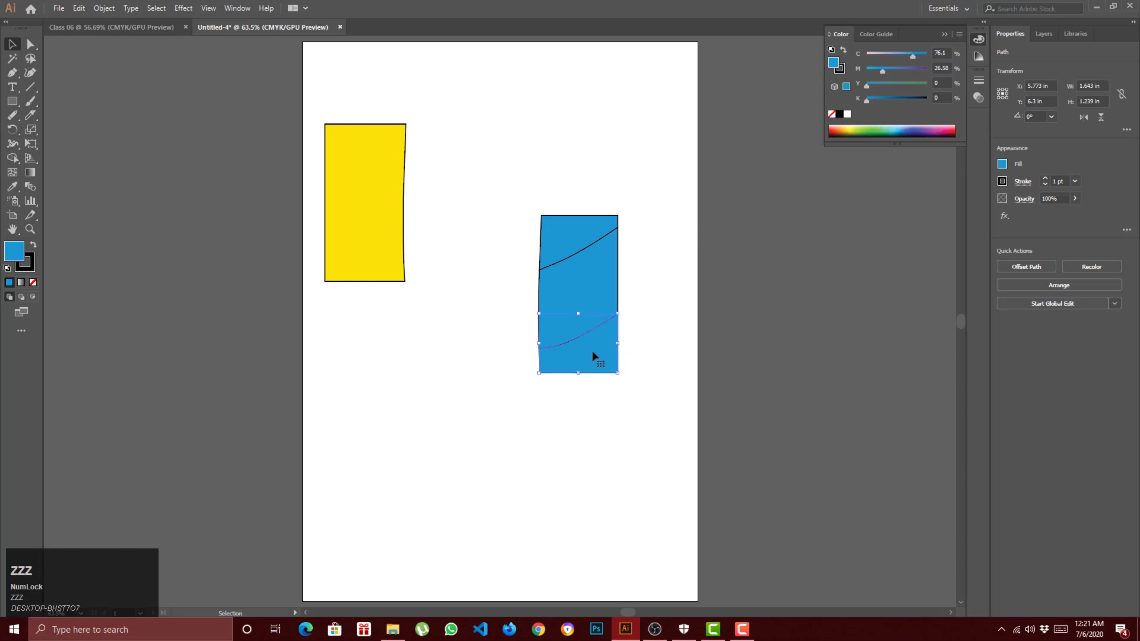
{"action": "left_click", "coordinate": [616, 433]}
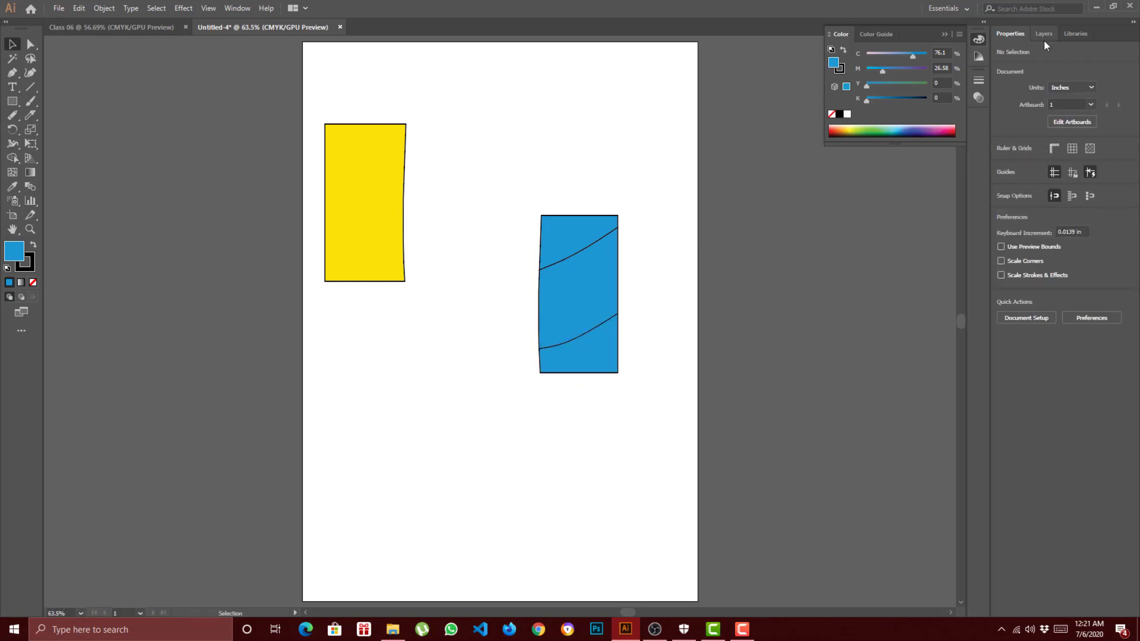
{"action": "left_click", "coordinate": [682, 401]}
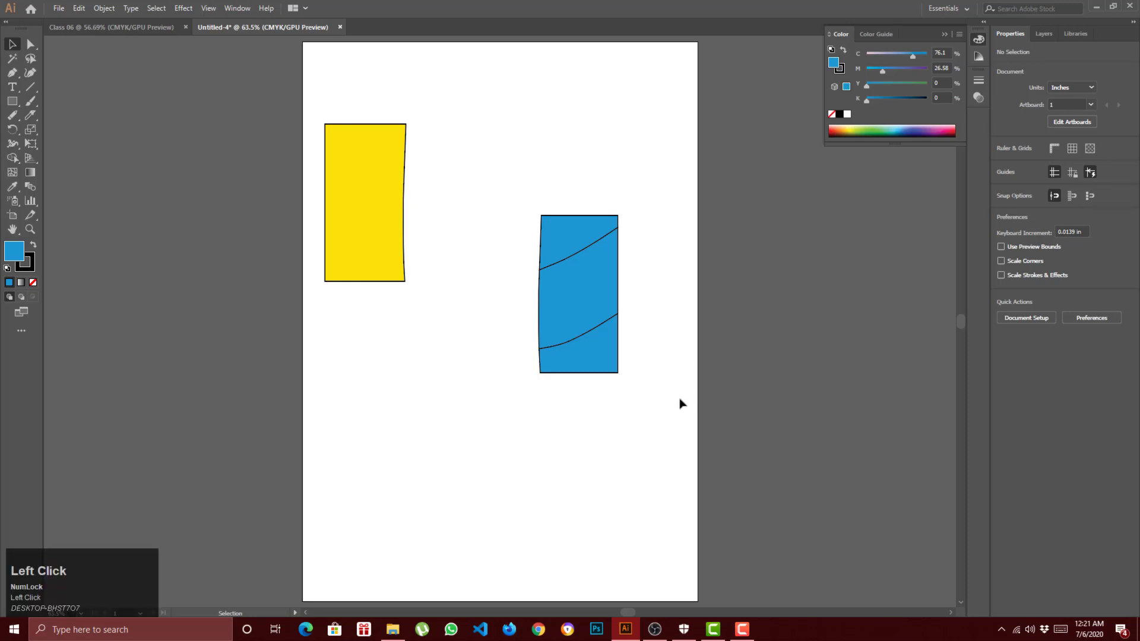
Fill the lowest piece of the blue shape with the orange swatch, M 50 and Y 100.
{"action": "left_click", "coordinate": [592, 356]}
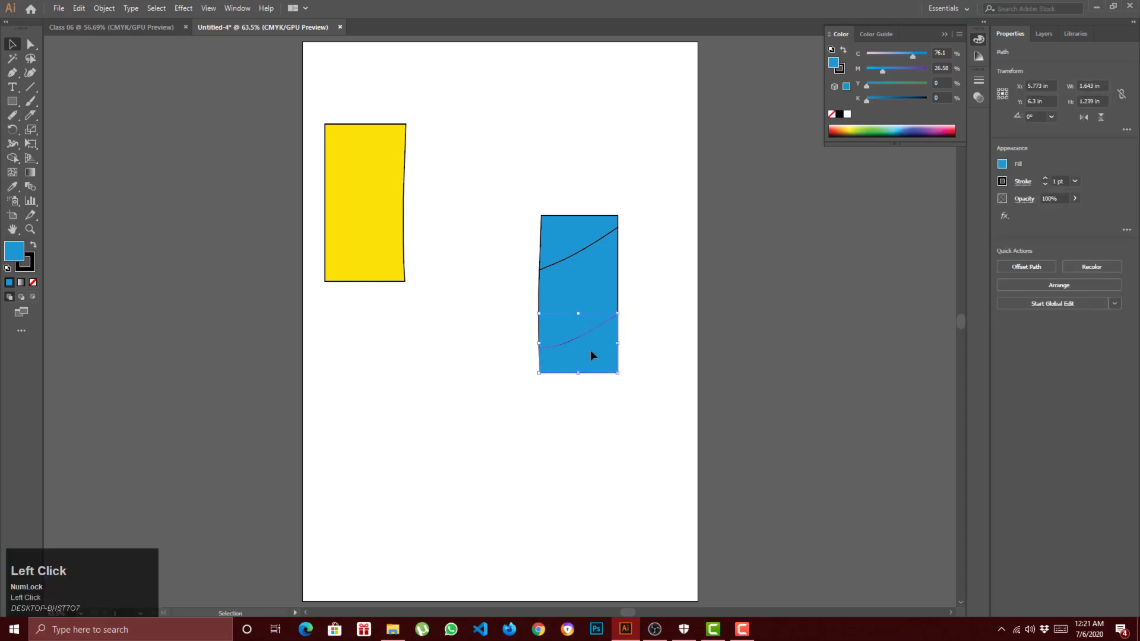
{"action": "left_click", "coordinate": [1002, 164]}
{"action": "left_click", "coordinate": [873, 214]}
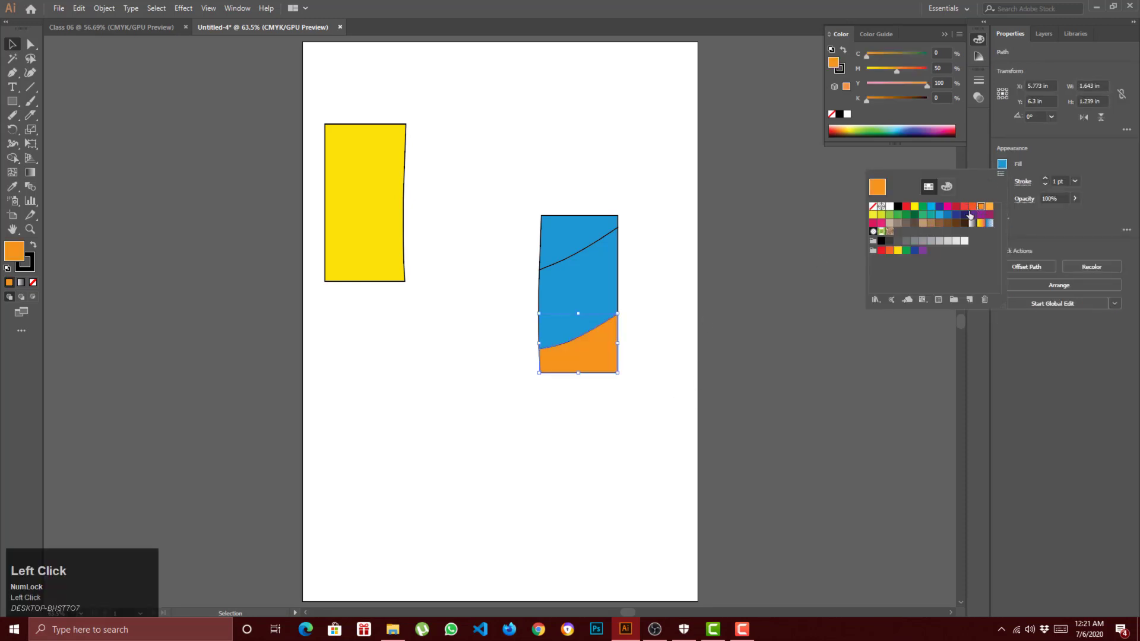
Fill the middle piece of the cut shape with the red-orange swatch, M 80 and Y 95, and clear the selection.
{"action": "left_click", "coordinate": [597, 261]}
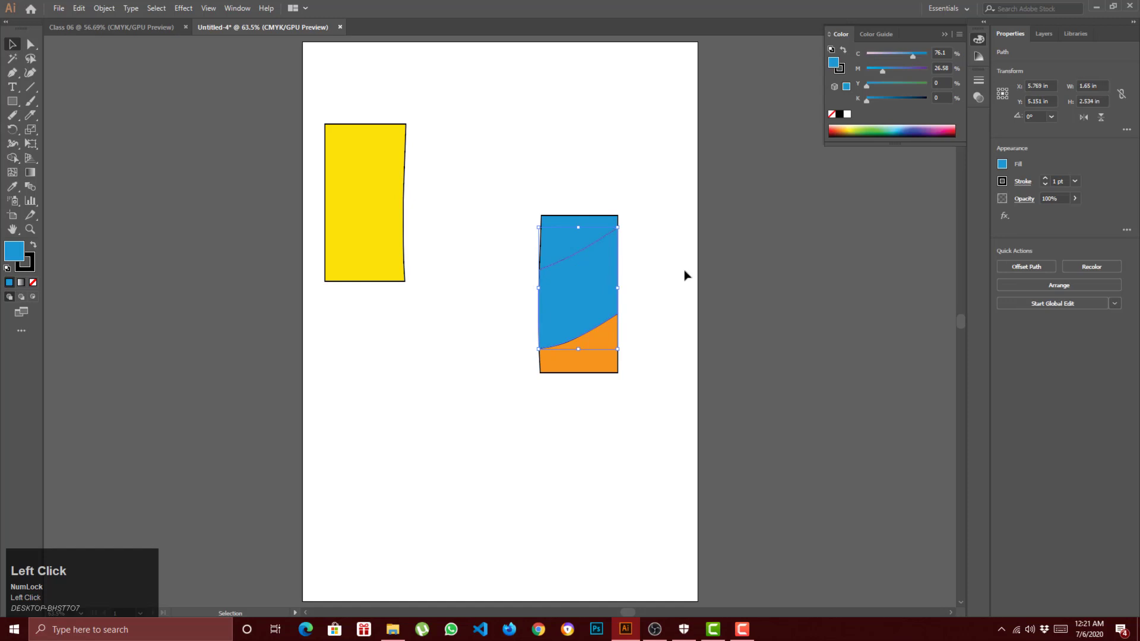
{"action": "left_click", "coordinate": [1001, 167]}
{"action": "left_click", "coordinate": [973, 206]}
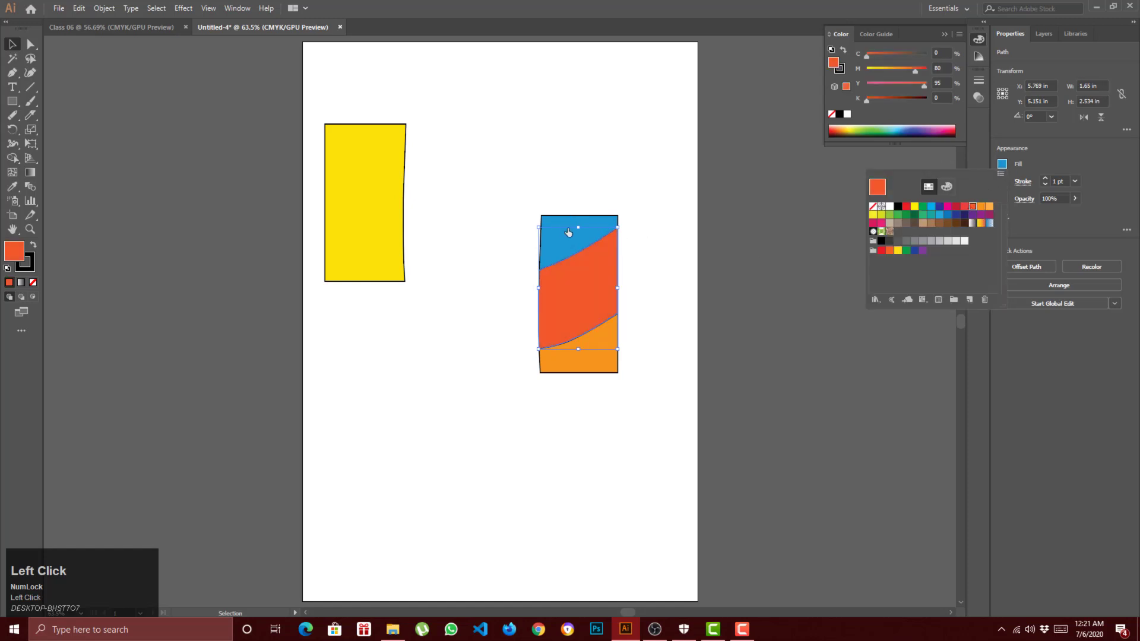
{"action": "left_click", "coordinate": [691, 188]}
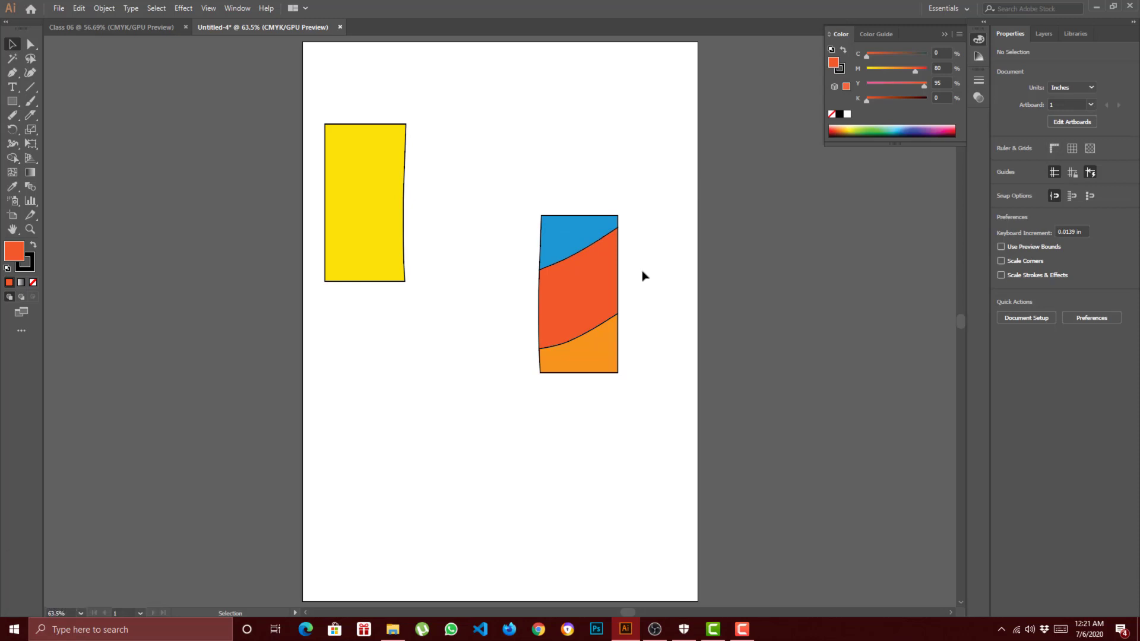
Make two partial Knife cuts from the yellow shape's right edge that meet inside it.
{"action": "left_click", "coordinate": [35, 117]}
{"action": "left_click_drag", "start_coordinate": [406, 204], "coordinate": [352, 220]}
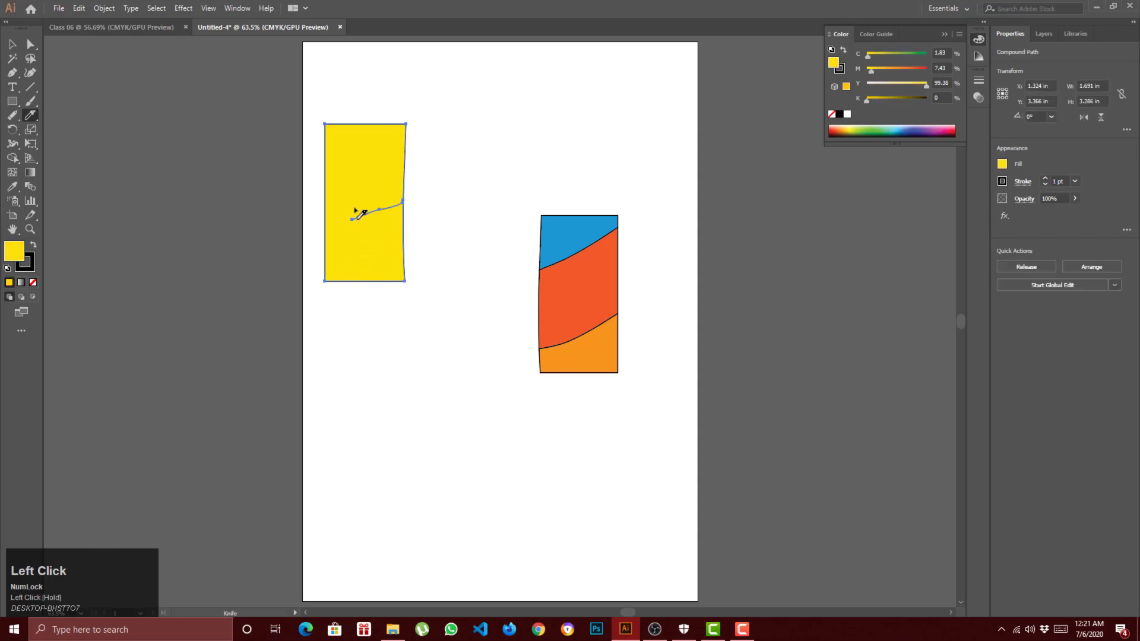
{"action": "left_click_drag", "start_coordinate": [352, 220], "coordinate": [432, 179]}
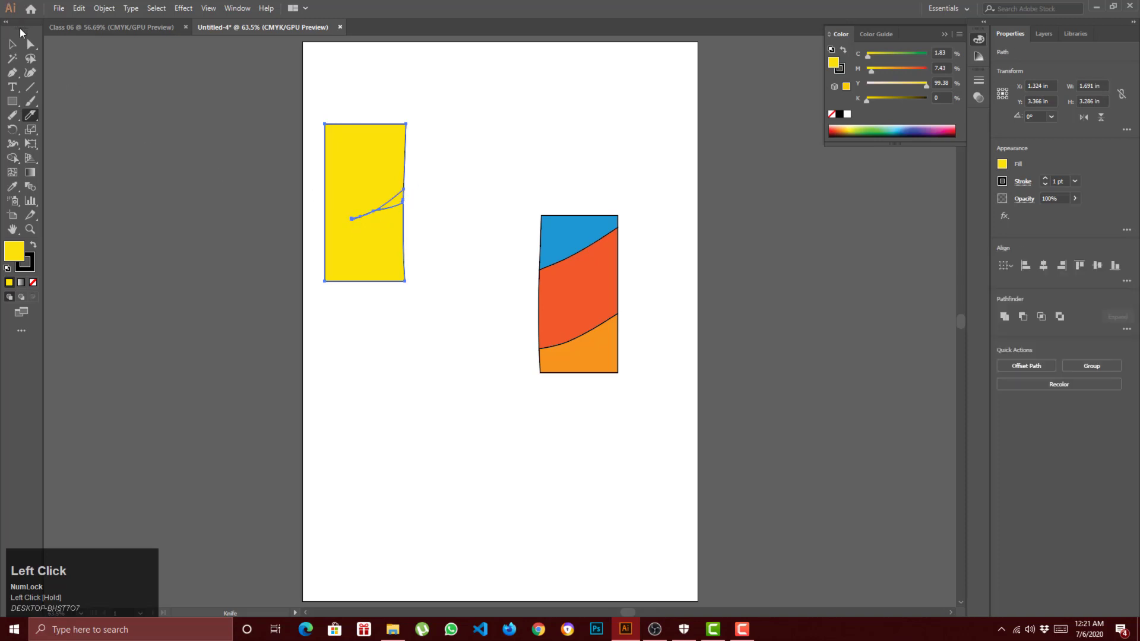
Try to pull the area between the partial cuts out of the yellow shape with the Direct Selection tool.
{"action": "left_click", "coordinate": [31, 44]}
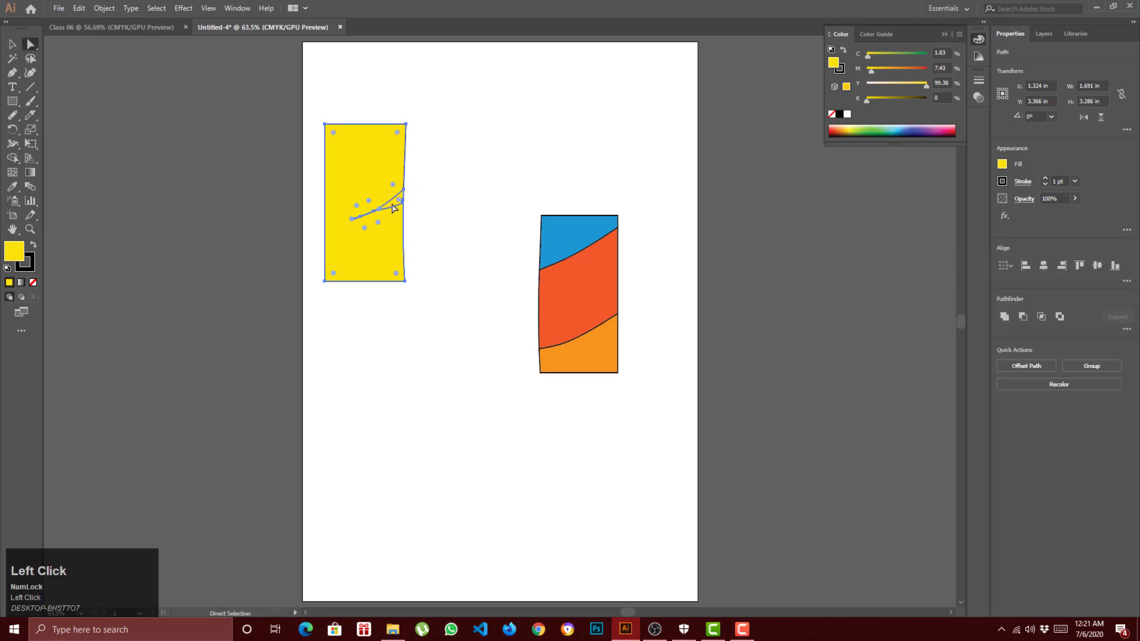
{"action": "mouse_move", "coordinate": [392, 207]}
{"action": "left_mouse_down"}
{"action": "mouse_move", "coordinate": [475, 198]}
{"action": "mouse_move", "coordinate": [535, 164]}
{"action": "mouse_move", "coordinate": [470, 168]}
{"action": "mouse_move", "coordinate": [408, 207]}
{"action": "left_mouse_up"}
{"action": "left_click", "coordinate": [395, 237]}
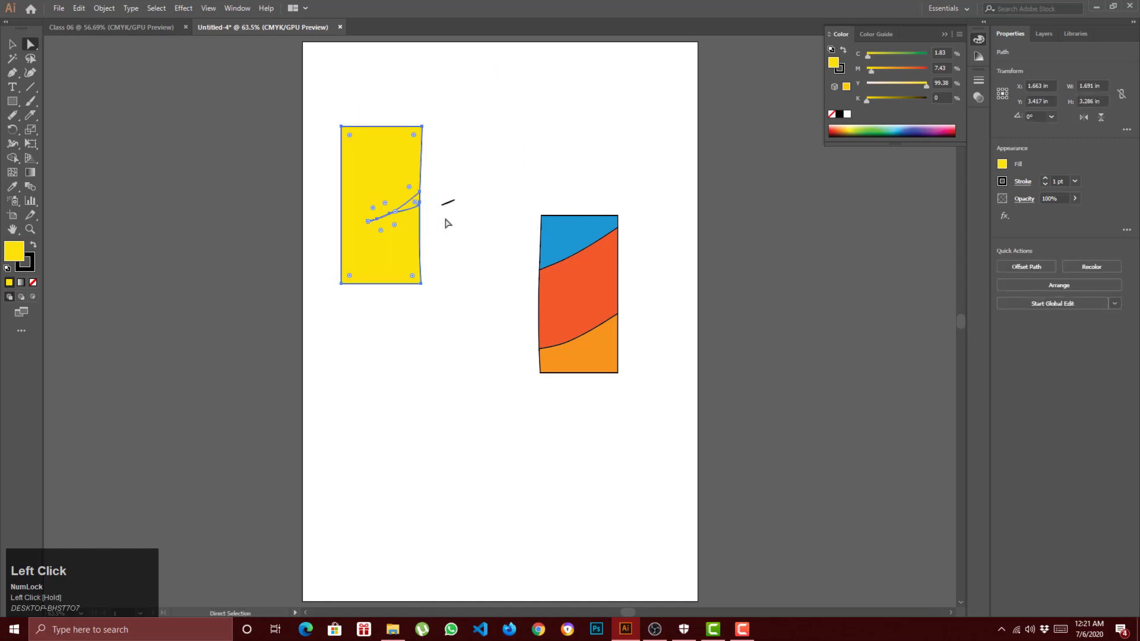
{"action": "left_click", "coordinate": [479, 285]}
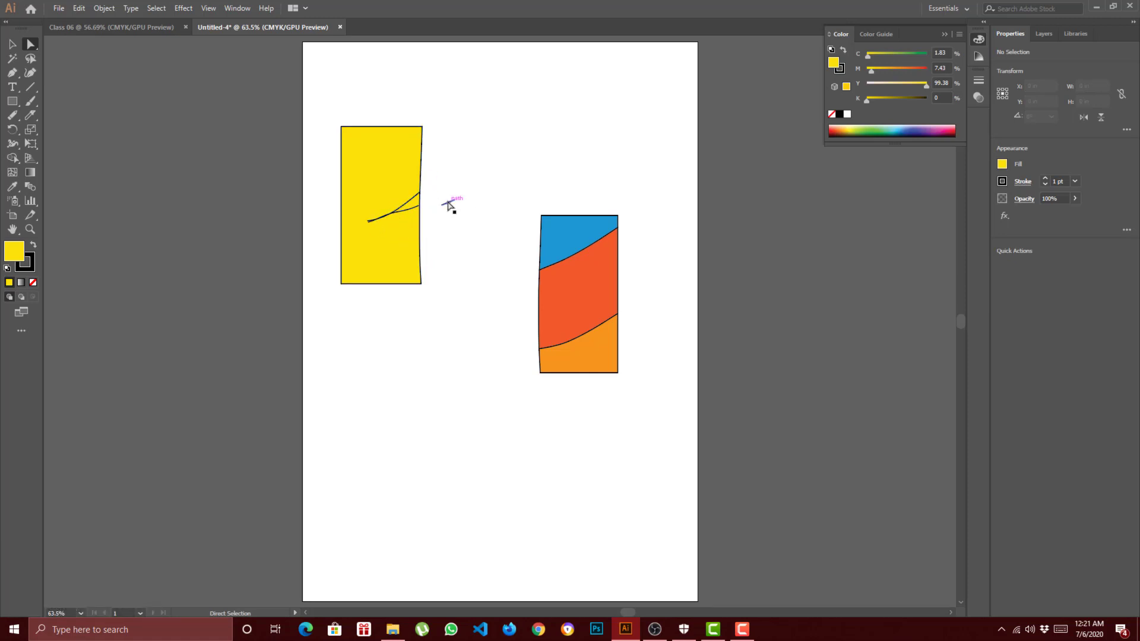
Undo the moves and both partial knife cuts on the yellow shape.
{"action": "key", "text": "ctrl+z"}
{"action": "key", "text": "ctrl+z"}
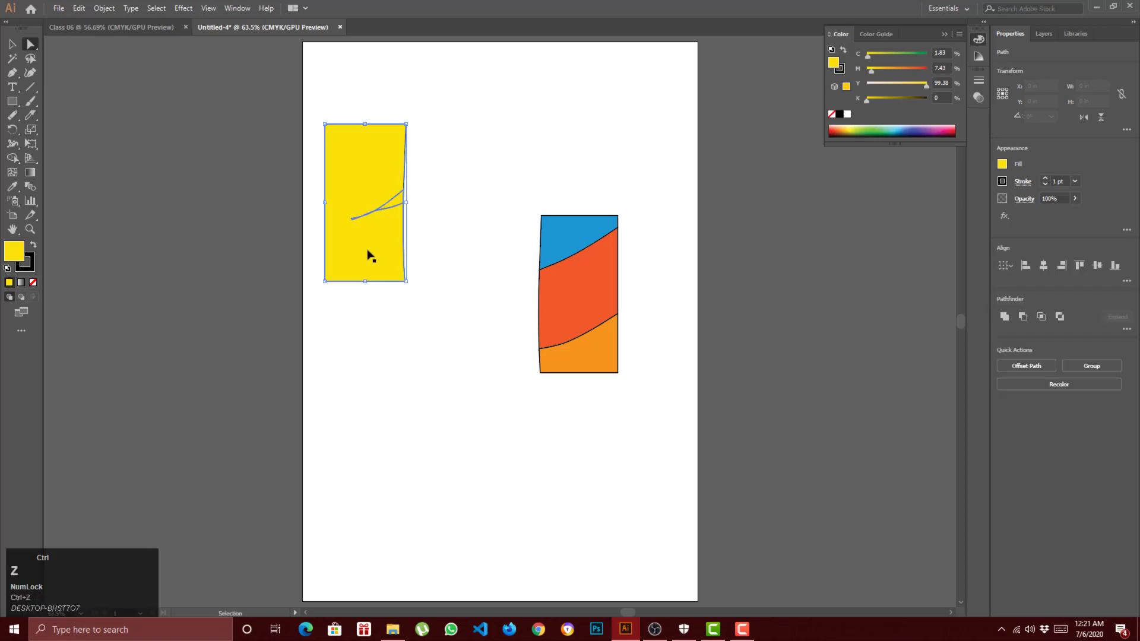
{"action": "key", "text": "ctrl+z"}
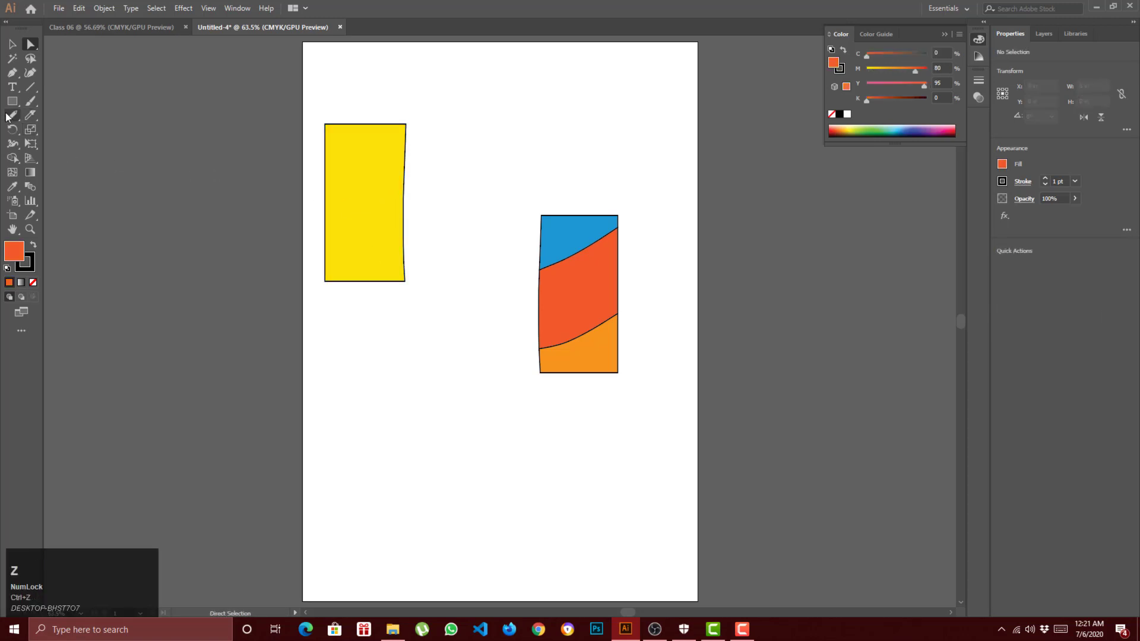
Cut a triangular wedge into the yellow shape's right edge with two joining Knife strokes.
{"action": "left_click", "coordinate": [9, 115]}
{"action": "left_click", "coordinate": [30, 115]}
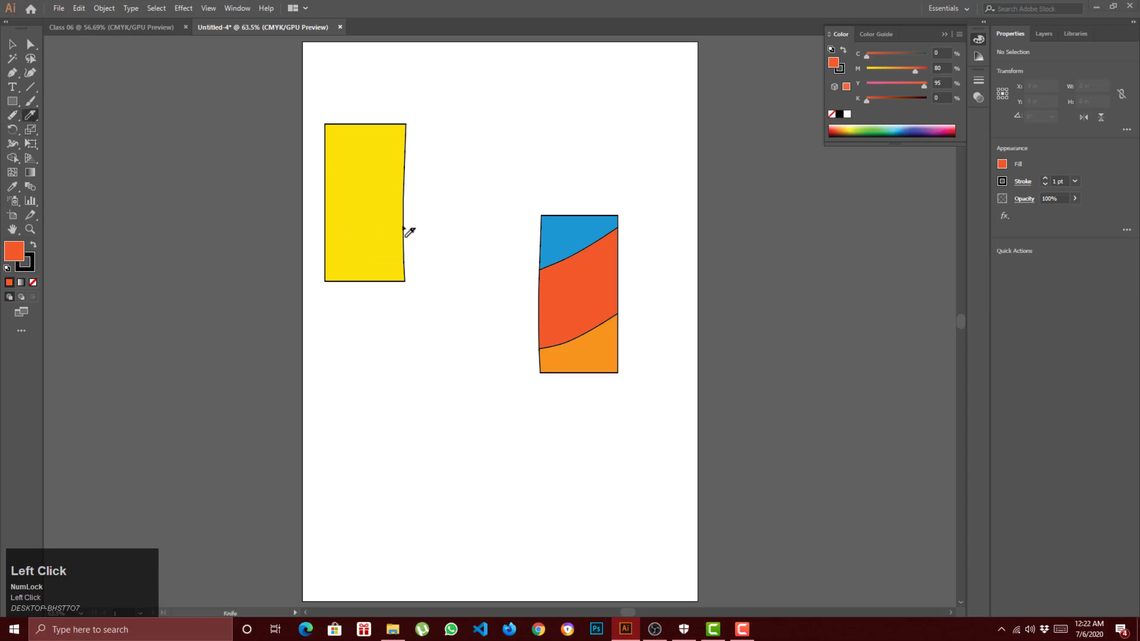
{"action": "left_click_drag", "start_coordinate": [387, 225], "coordinate": [354, 205]}
{"action": "left_click", "coordinate": [346, 223], "text": "ctrl"}
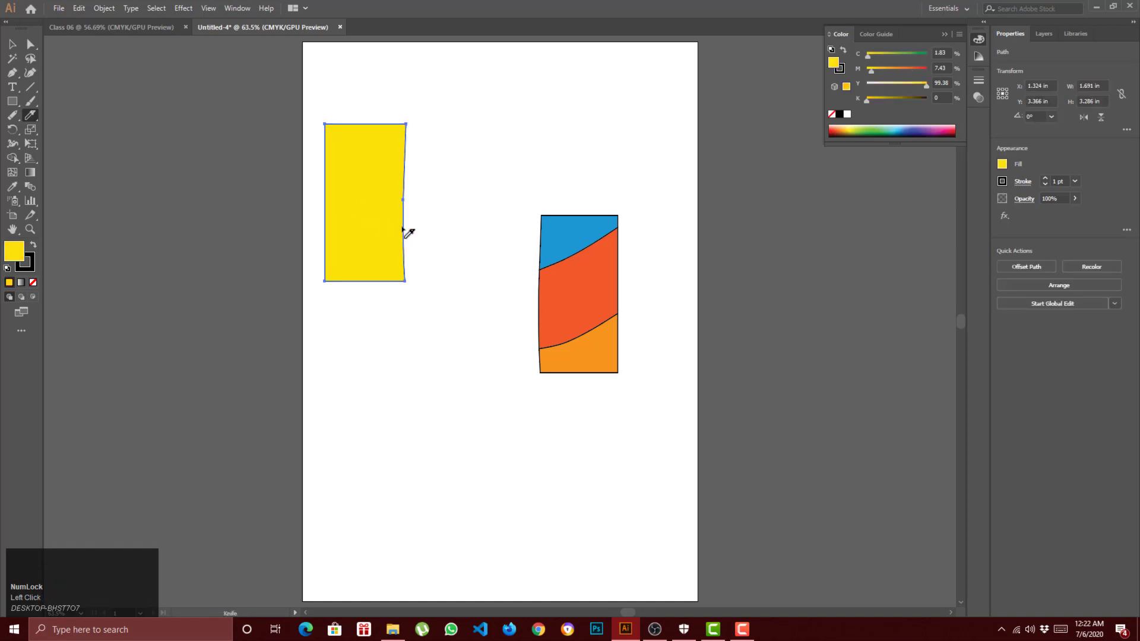
{"action": "mouse_move", "coordinate": [408, 232]}
{"action": "left_mouse_down"}
{"action": "mouse_move", "coordinate": [352, 201]}
{"action": "mouse_move", "coordinate": [420, 185]}
{"action": "left_mouse_up"}
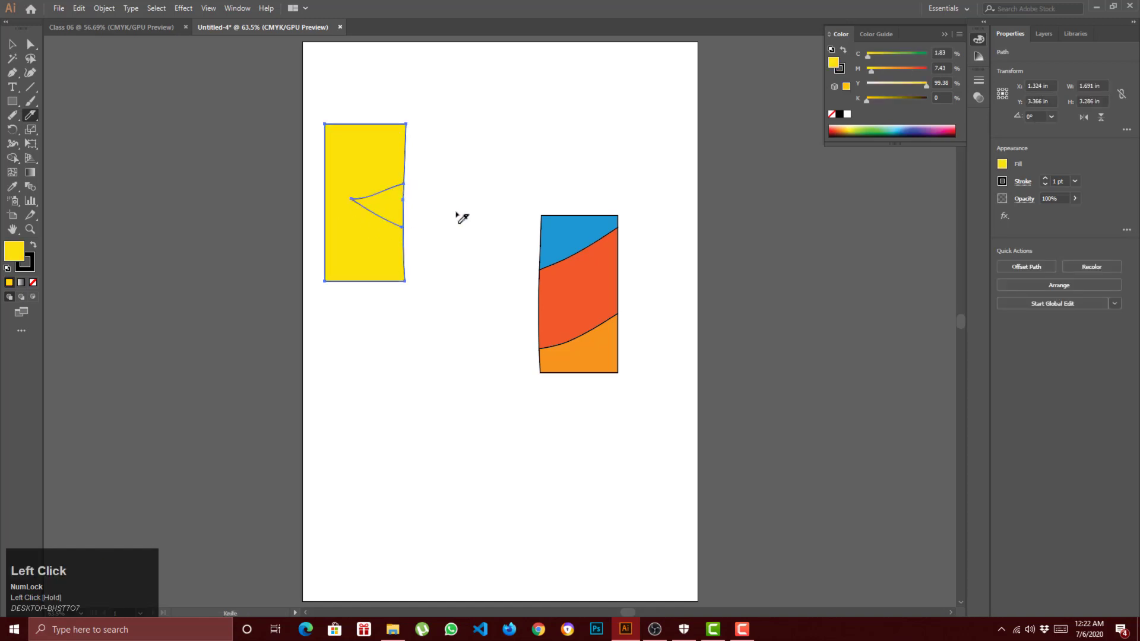
Move the wedge-cut yellow shape to about X 2.1 in, Y 3.3 in and isolate it for editing.
{"action": "left_click", "coordinate": [12, 44]}
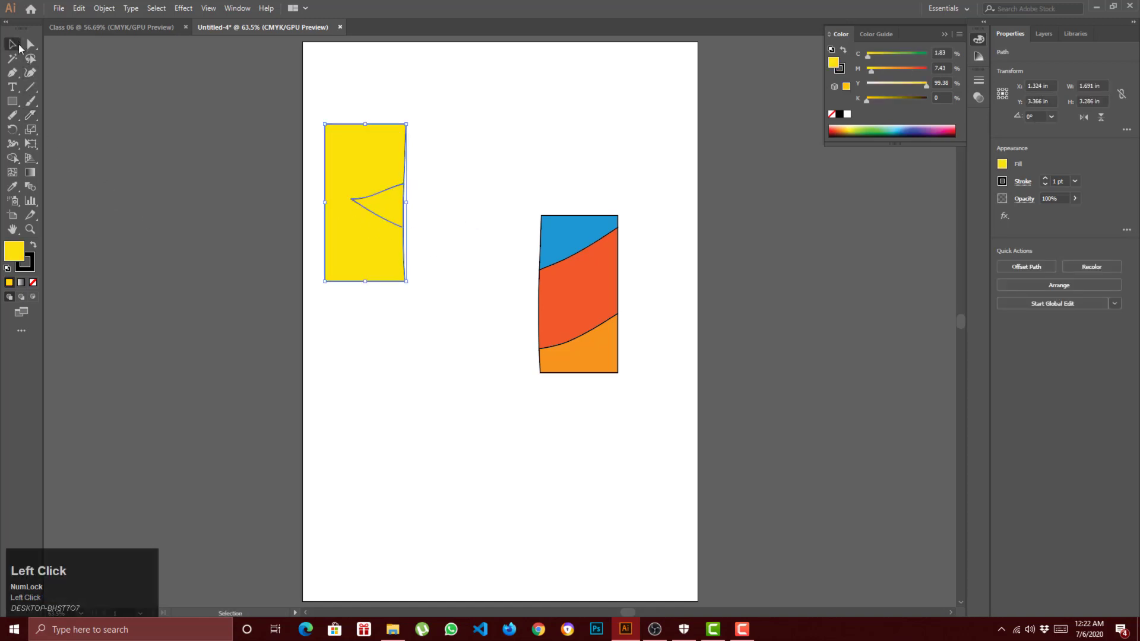
{"action": "left_click_drag", "start_coordinate": [400, 203], "coordinate": [498, 181]}
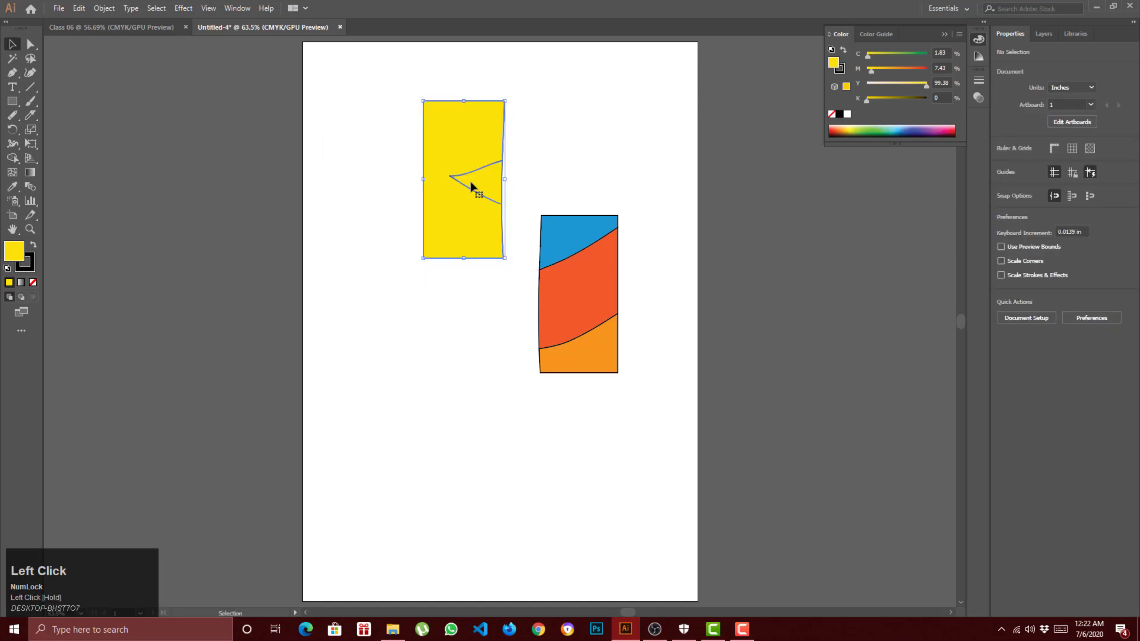
{"action": "double_click", "coordinate": [468, 219]}
{"action": "left_click_drag", "start_coordinate": [442, 242], "coordinate": [382, 261]}
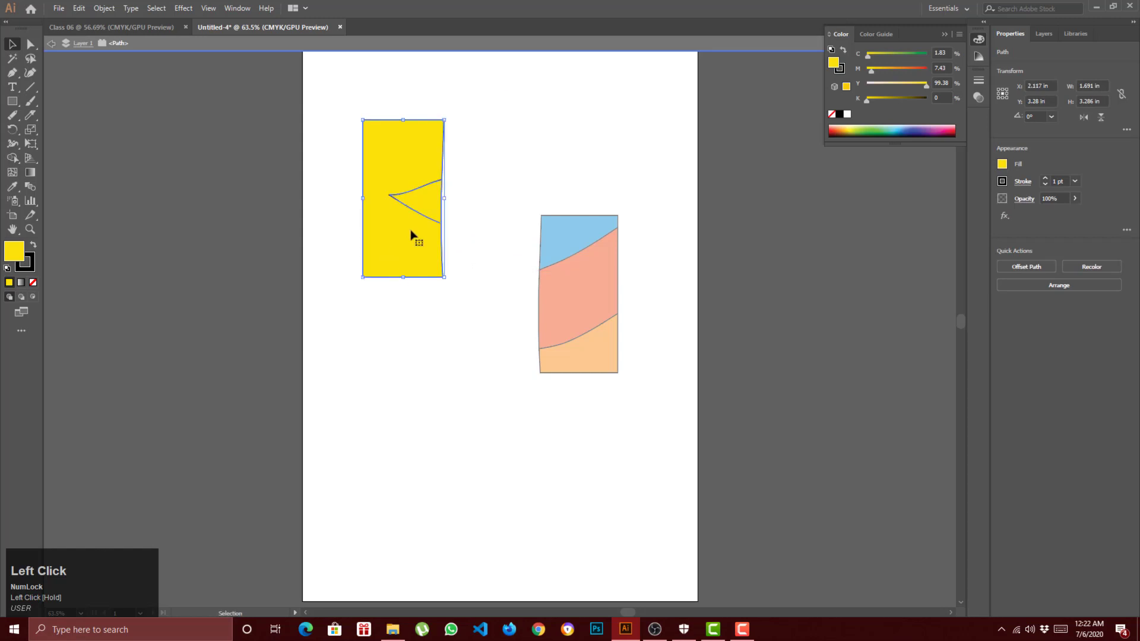
Try to select the wedge on its own, moving the isolated yellow shape to about X 2.5 in, Y 3.7 in.
{"action": "left_click", "coordinate": [492, 175]}
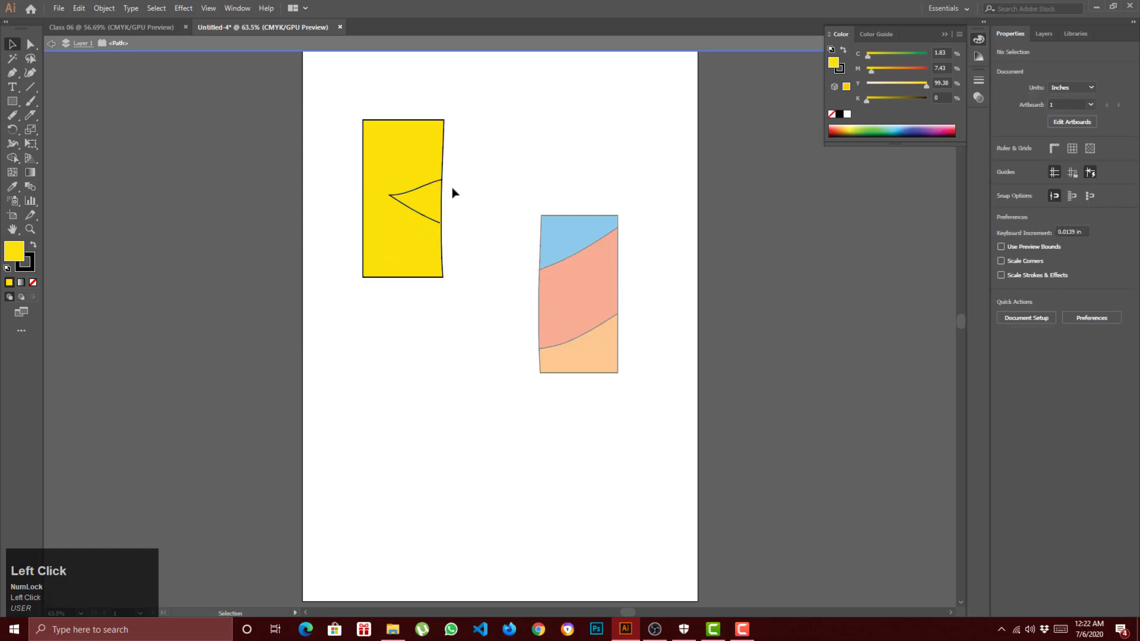
{"action": "left_click", "coordinate": [425, 204]}
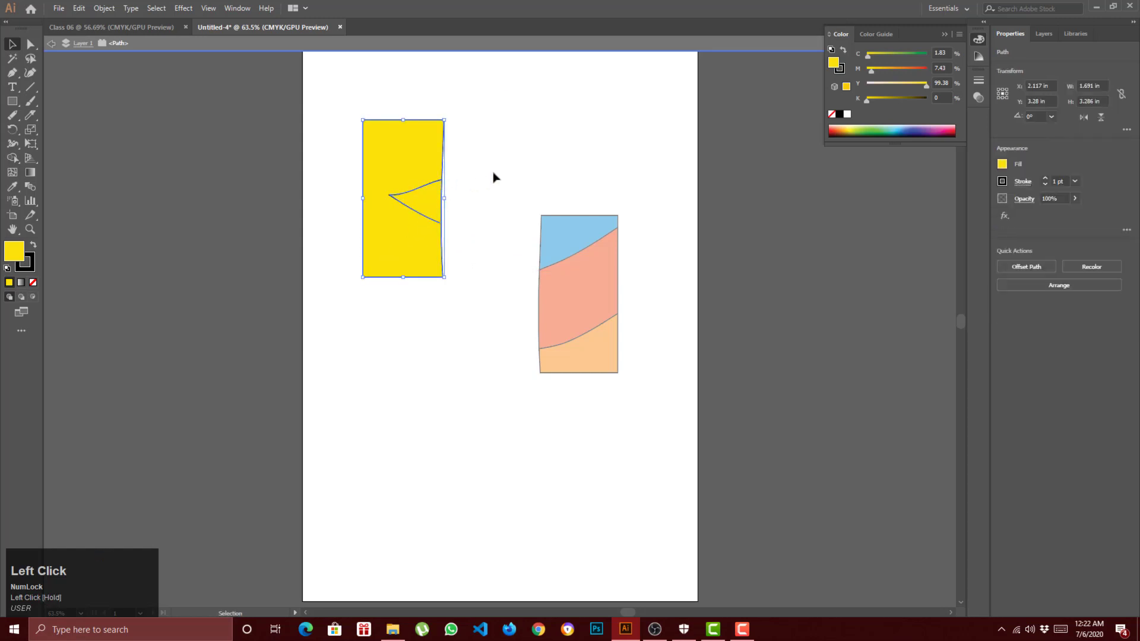
{"action": "left_click_drag", "start_coordinate": [438, 204], "coordinate": [432, 240]}
{"action": "left_click", "coordinate": [382, 368]}
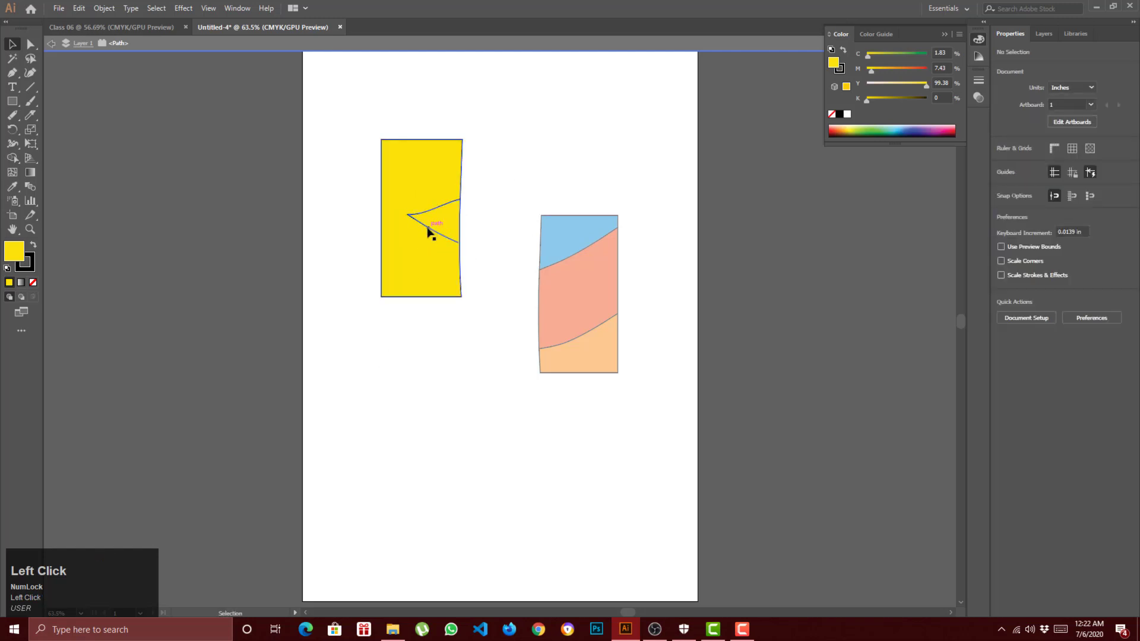
{"action": "left_click", "coordinate": [428, 231]}
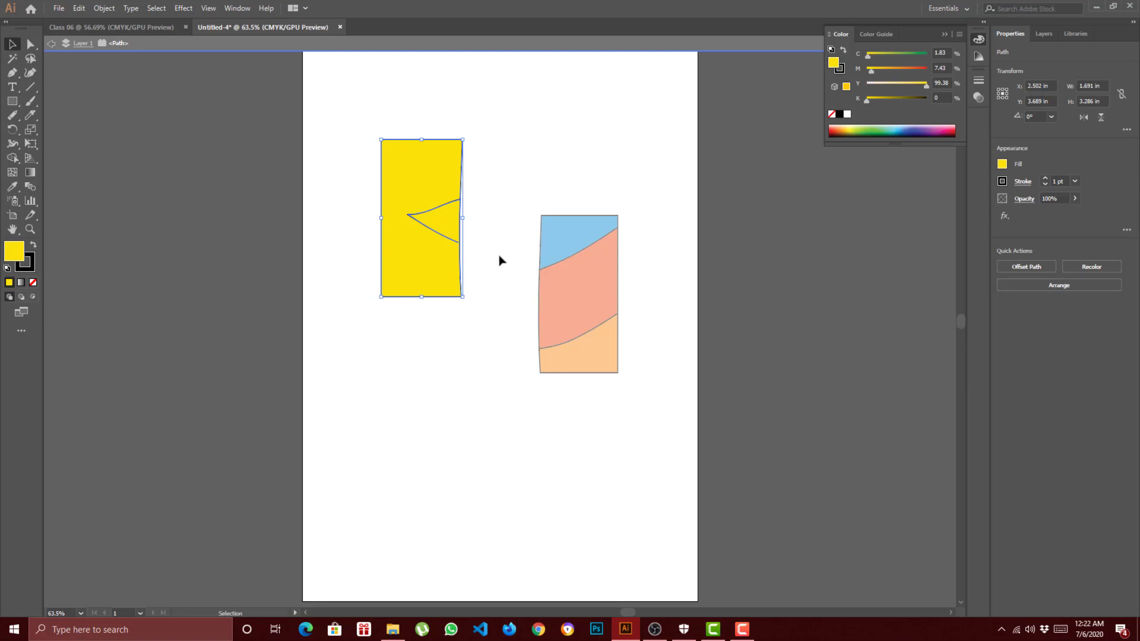
{"action": "left_click", "coordinate": [12, 101]}
{"action": "mouse_move", "coordinate": [345, 343]}
{"action": "left_mouse_down"}
{"action": "mouse_move", "coordinate": [509, 507]}
{"action": "mouse_move", "coordinate": [468, 465]}
{"action": "mouse_move", "coordinate": [459, 422]}
{"action": "left_mouse_up"}
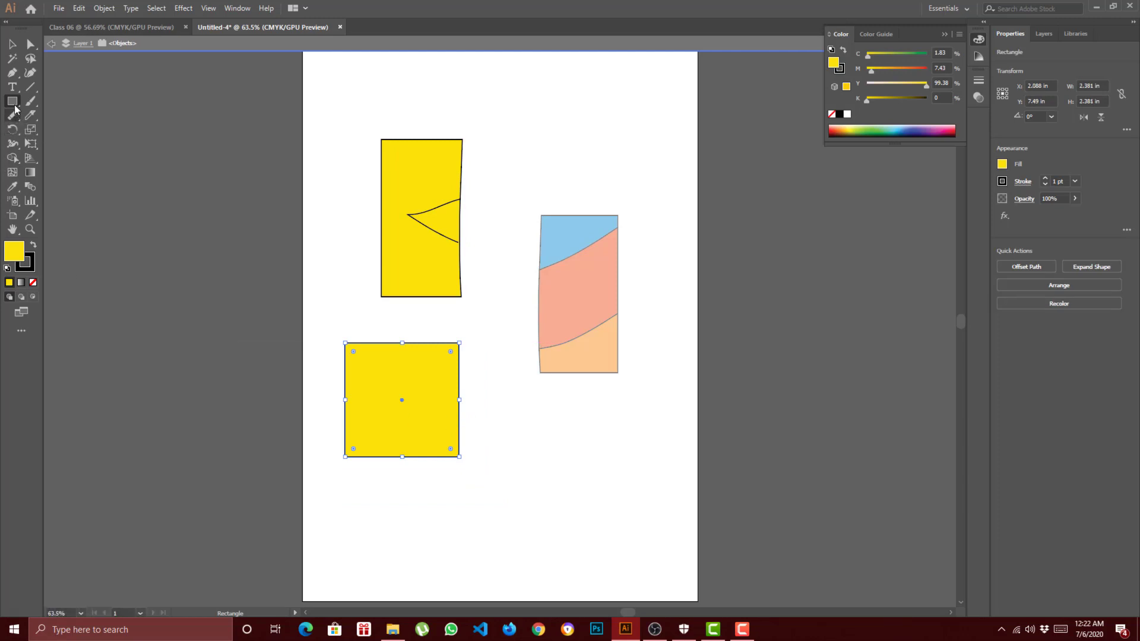
{"action": "key", "text": "Delete"}
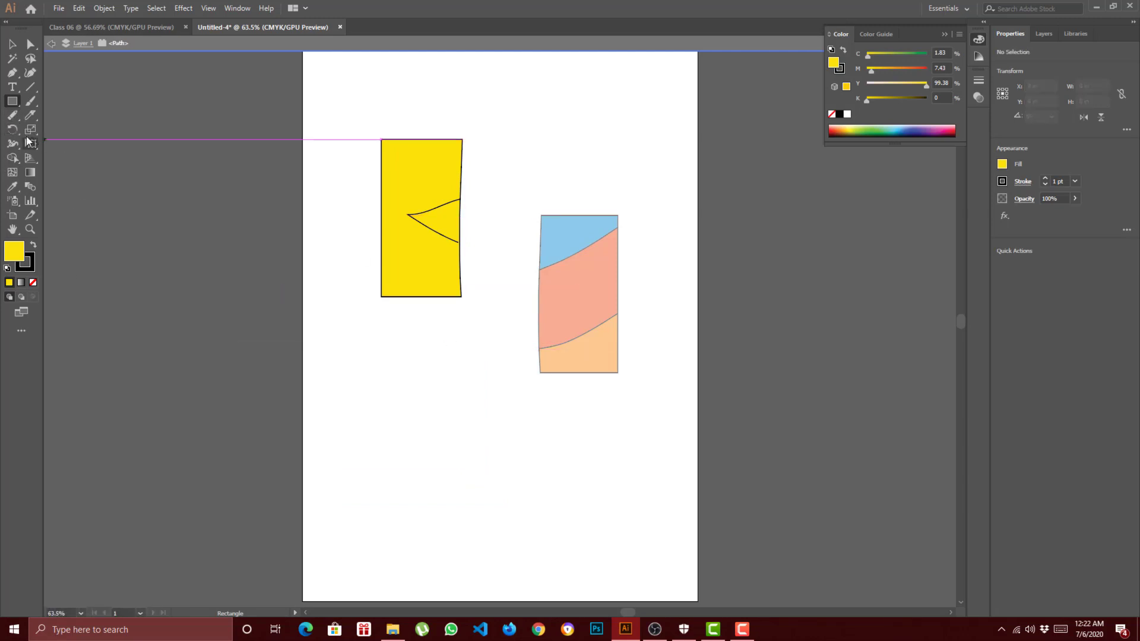
Draw a yellow ellipse about 4.44 in wide and 2.73 in high below the yellow shape.
{"action": "right_click", "coordinate": [12, 102]}
{"action": "left_click", "coordinate": [81, 129]}
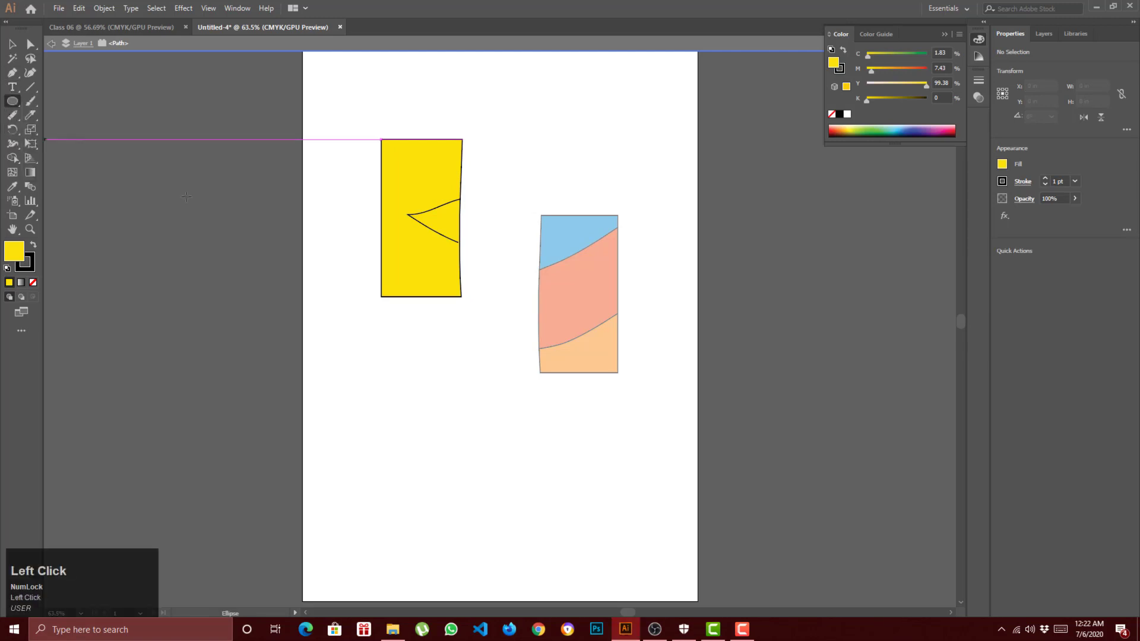
{"action": "left_click_drag", "start_coordinate": [373, 361], "coordinate": [487, 487]}
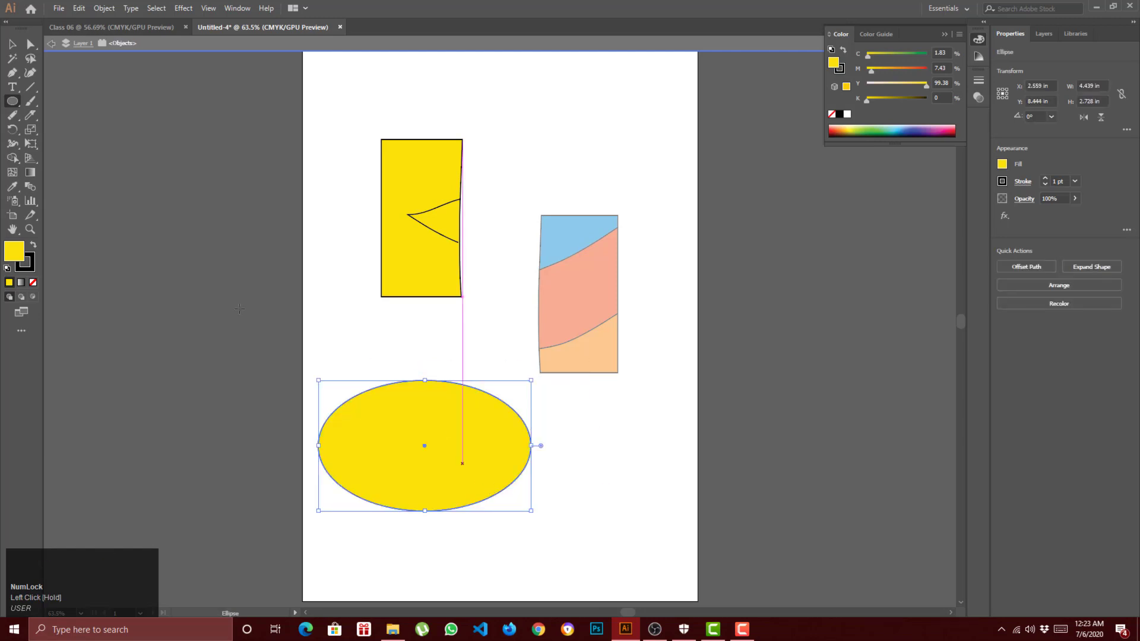
Cut the ellipse into four pieces with three slanted Knife strokes running from its upper edge to its lower edge.
{"action": "left_click", "coordinate": [30, 115]}
{"action": "right_click", "coordinate": [30, 115]}
{"action": "left_click", "coordinate": [97, 143]}
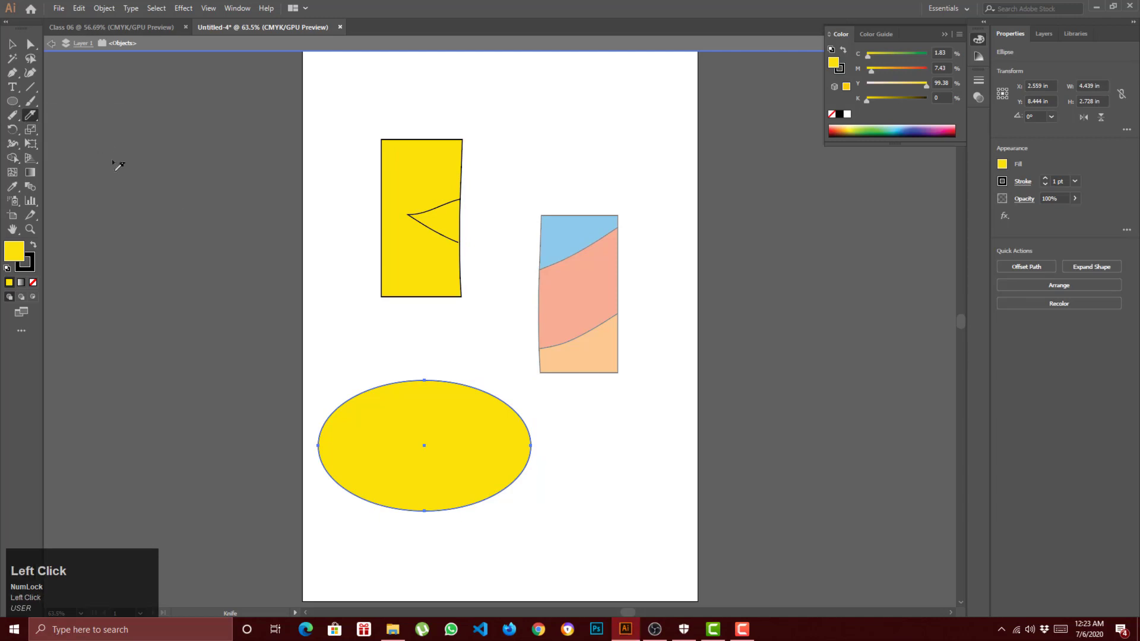
{"action": "left_click_drag", "start_coordinate": [338, 392], "coordinate": [409, 546]}
{"action": "left_click_drag", "start_coordinate": [432, 370], "coordinate": [504, 567]}
{"action": "left_click_drag", "start_coordinate": [484, 386], "coordinate": [533, 496]}
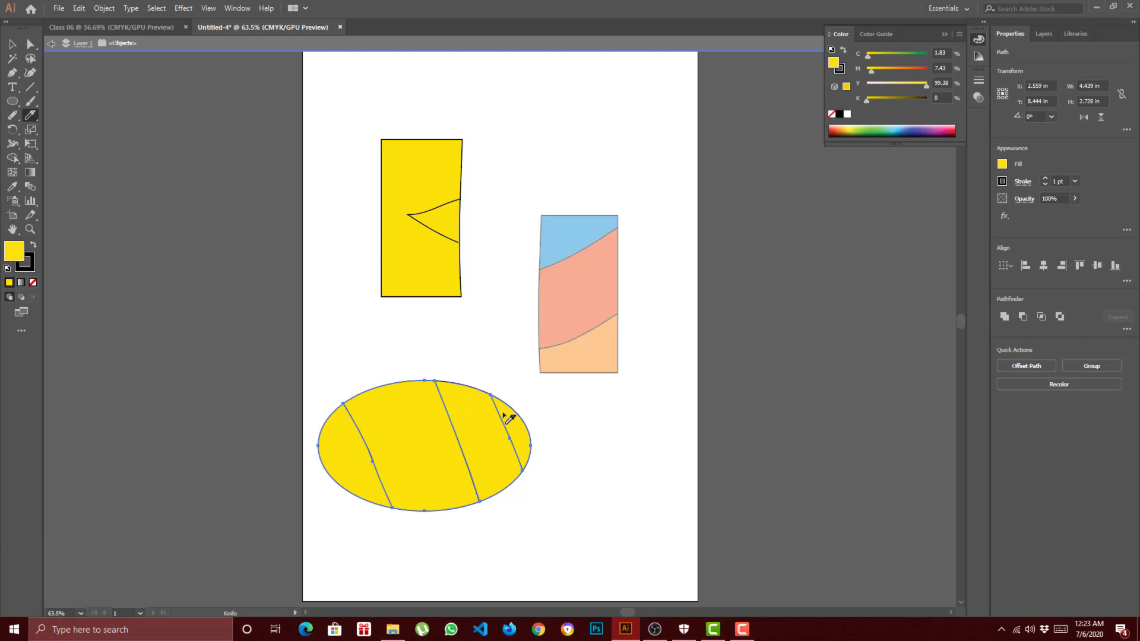
{"action": "left_click", "coordinate": [618, 468]}
Fill the ellipse's rightmost piece with the magenta swatch C=35 M=100 Y=35 K=10.
{"action": "left_click", "coordinate": [522, 448]}
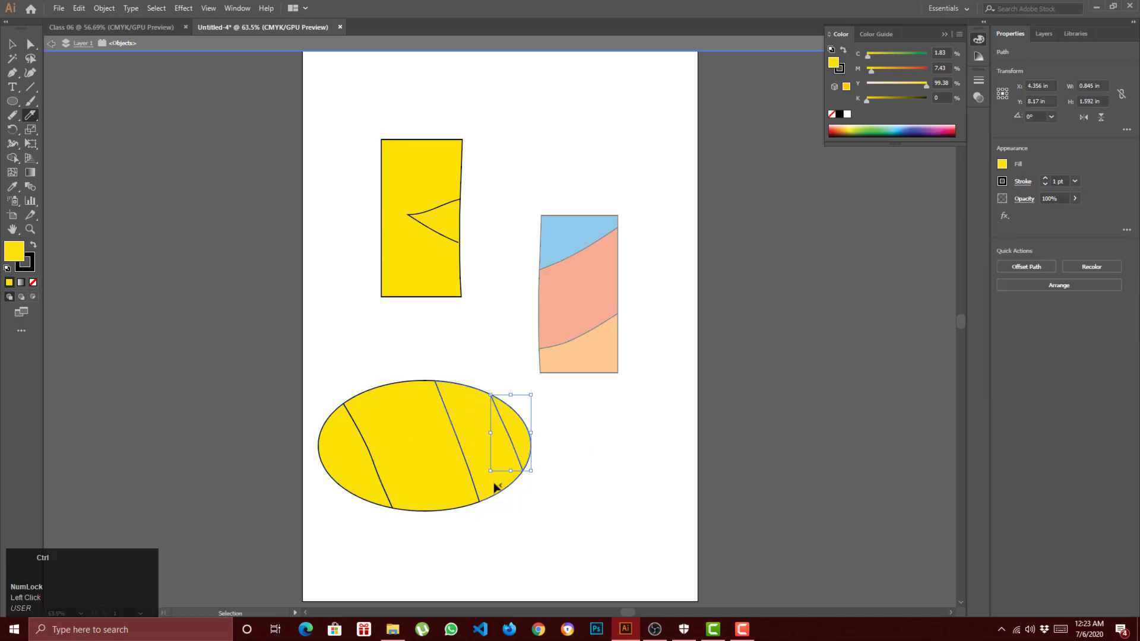
{"action": "left_click", "coordinate": [1002, 164]}
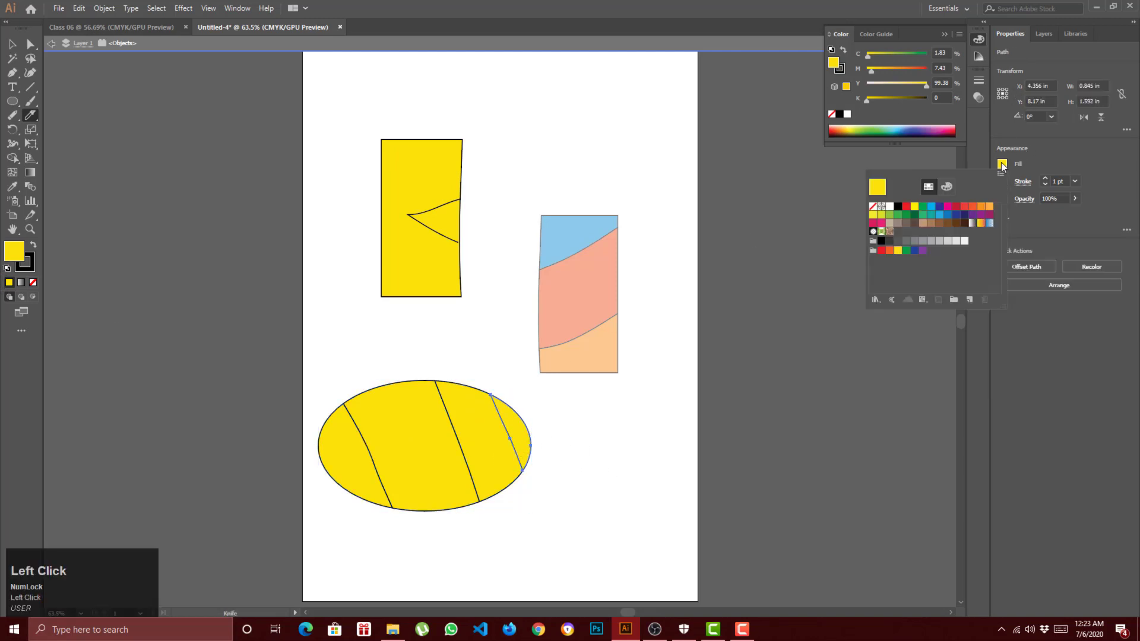
{"action": "left_click", "coordinate": [981, 214]}
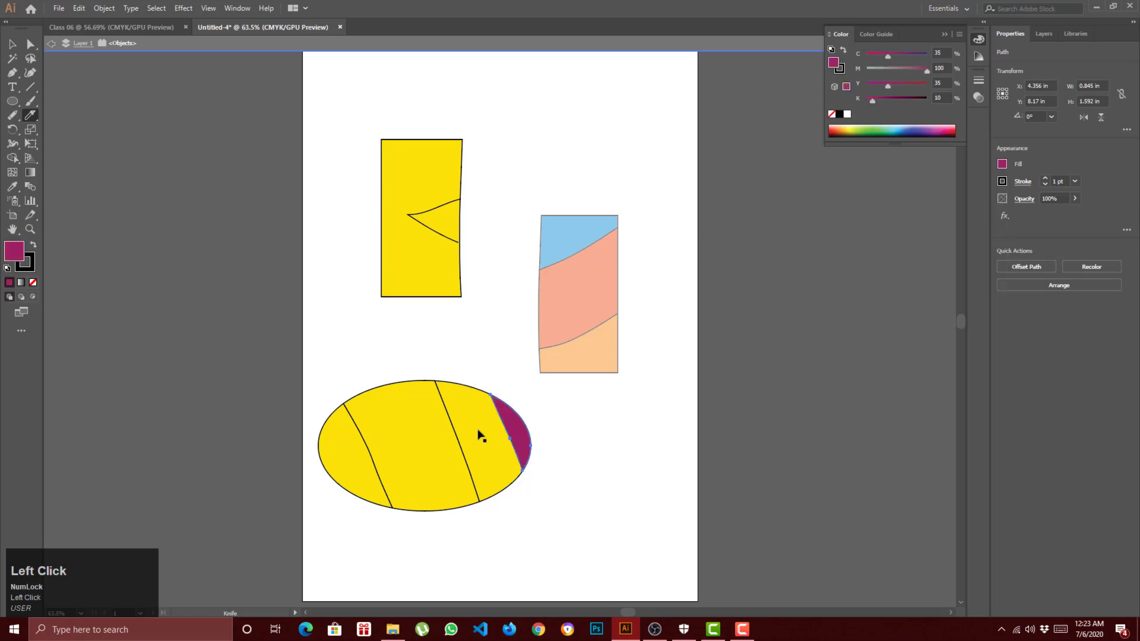
Fill the ellipse piece beside the magenta one with cyan, C=100 M=0 Y=0 K=0.
{"action": "left_click", "coordinate": [478, 424], "text": "ctrl"}
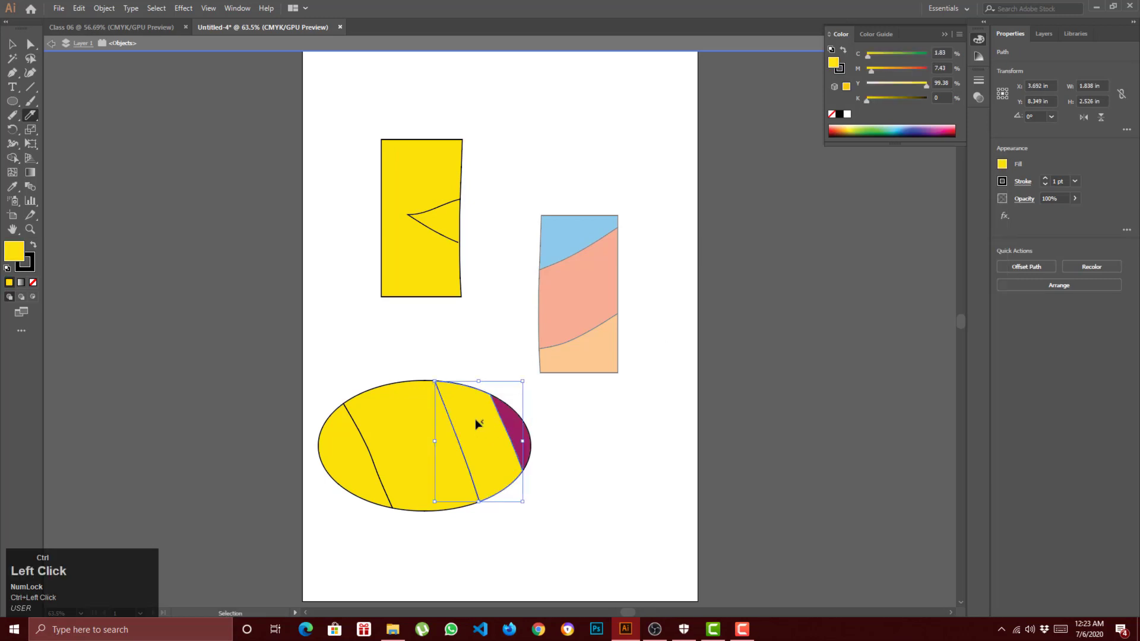
{"action": "left_click", "coordinate": [1002, 164]}
{"action": "left_click", "coordinate": [932, 207]}
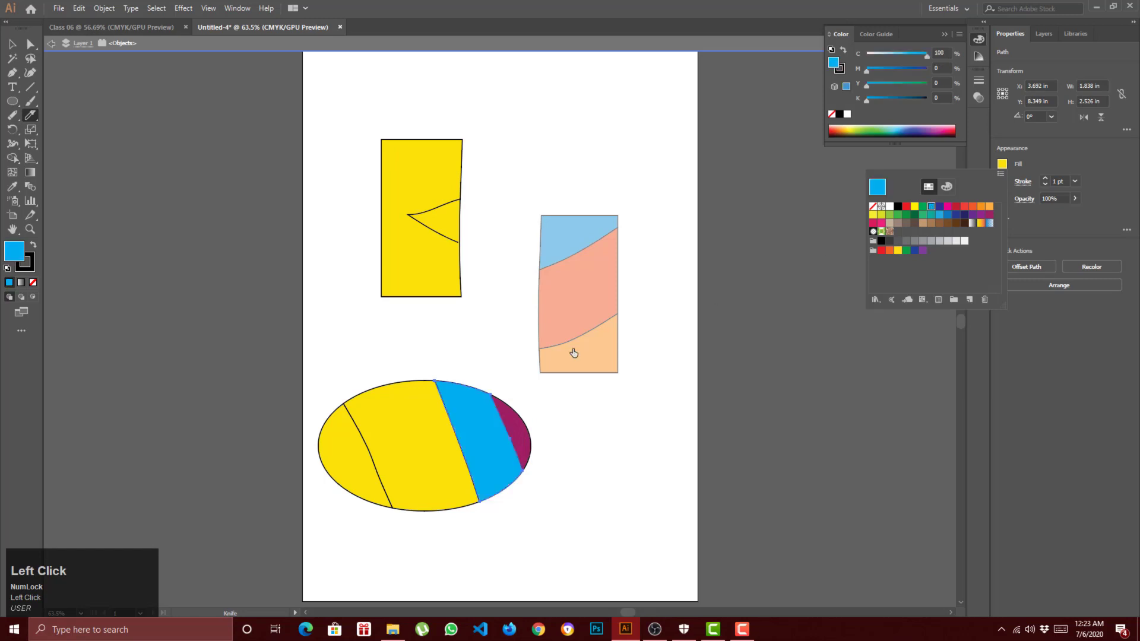
Isolate the ellipse's large middle piece and fill it with blue, C=85 M=50 Y=0 K=0.
{"action": "double_click", "coordinate": [397, 433], "text": "ctrl"}
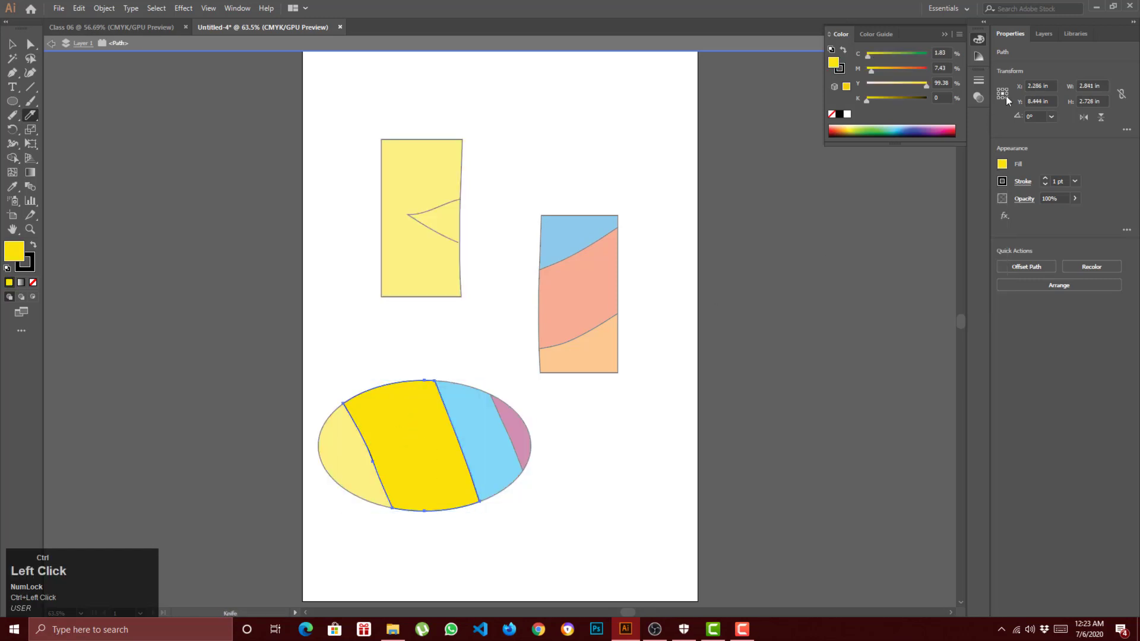
{"action": "left_click", "coordinate": [1002, 165]}
{"action": "left_click", "coordinate": [949, 218]}
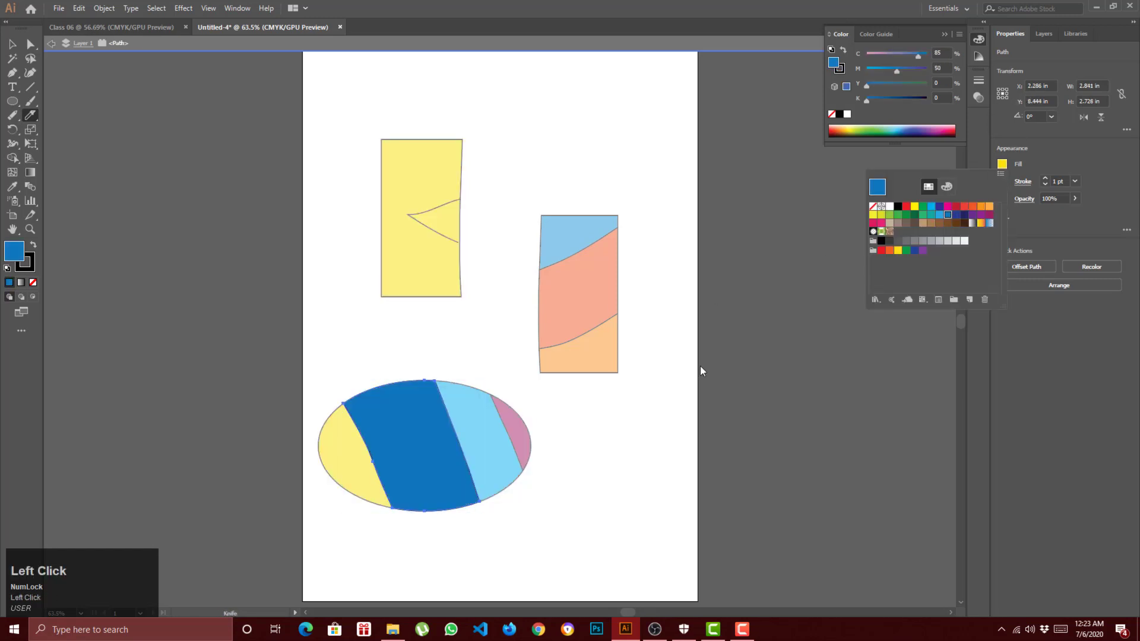
{"action": "left_click", "coordinate": [347, 462], "text": "ctrl"}
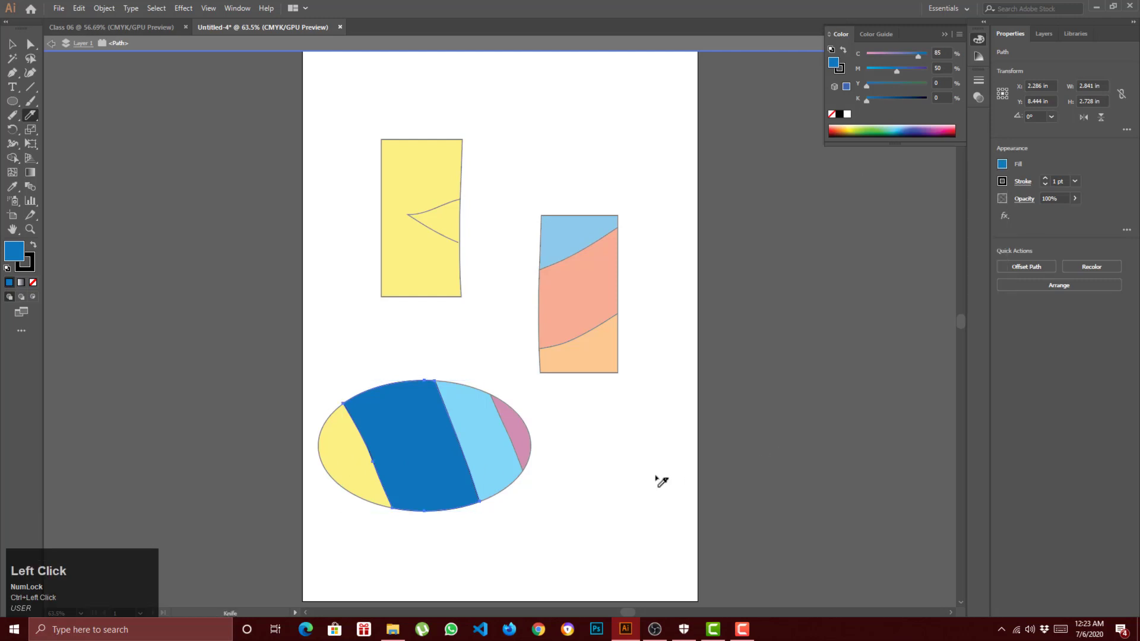
{"action": "left_click", "coordinate": [660, 481]}
Scribble overlapping Knife cuts across the lower part of the blue piece, then move all its fragments up and left together.
{"action": "mouse_move", "coordinate": [420, 440]}
{"action": "left_mouse_down"}
{"action": "mouse_move", "coordinate": [419, 507]}
{"action": "mouse_move", "coordinate": [435, 421]}
{"action": "mouse_move", "coordinate": [455, 546]}
{"action": "mouse_move", "coordinate": [443, 495]}
{"action": "mouse_move", "coordinate": [411, 445]}
{"action": "mouse_move", "coordinate": [449, 544]}
{"action": "mouse_move", "coordinate": [436, 544]}
{"action": "mouse_move", "coordinate": [406, 457]}
{"action": "mouse_move", "coordinate": [443, 484]}
{"action": "left_mouse_up"}
{"action": "key", "text": "v"}
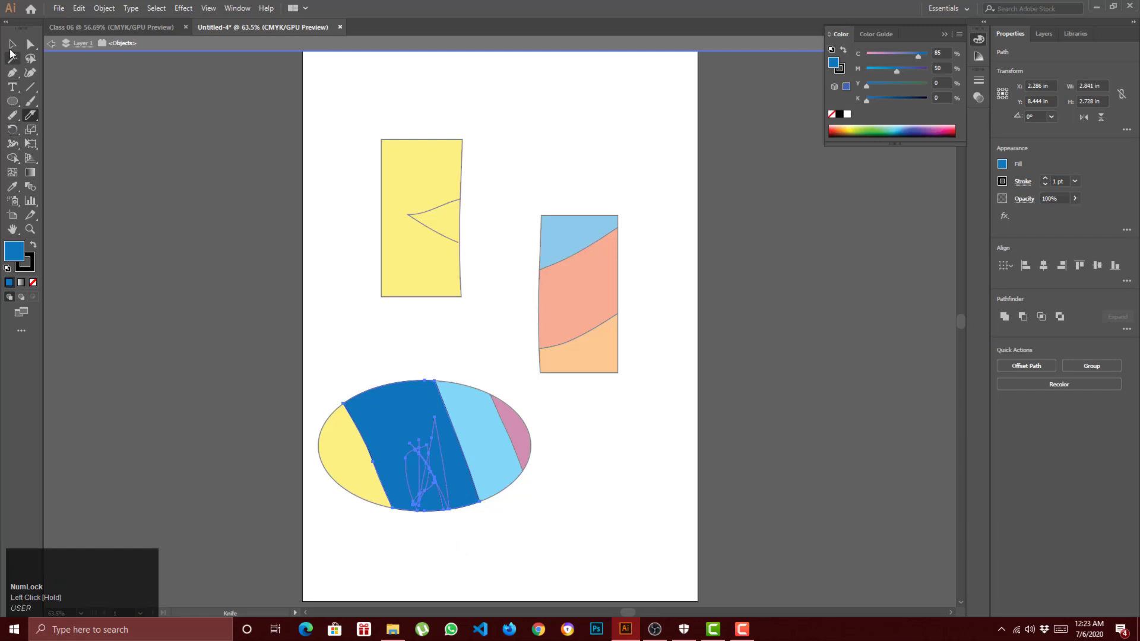
{"action": "left_click", "coordinate": [450, 452]}
{"action": "left_click_drag", "start_coordinate": [374, 395], "coordinate": [353, 319]}
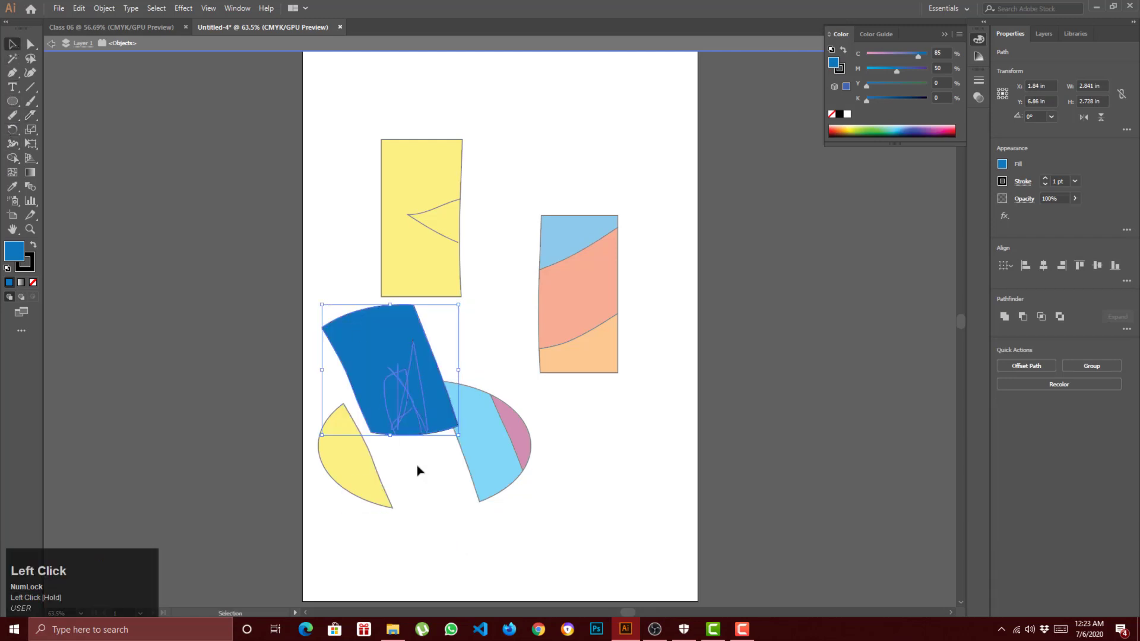
{"action": "left_click", "coordinate": [400, 443]}
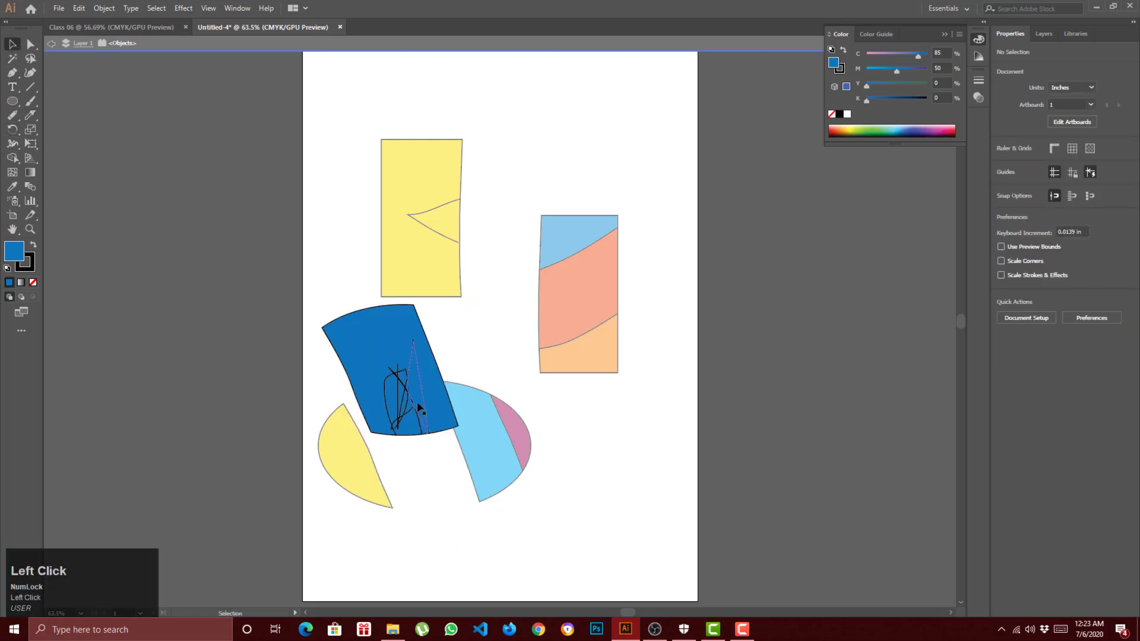
Pull the small Knife-cut fragments out of the blue piece one by one and scatter them around the artboard.
{"action": "left_click_drag", "start_coordinate": [419, 403], "coordinate": [477, 531]}
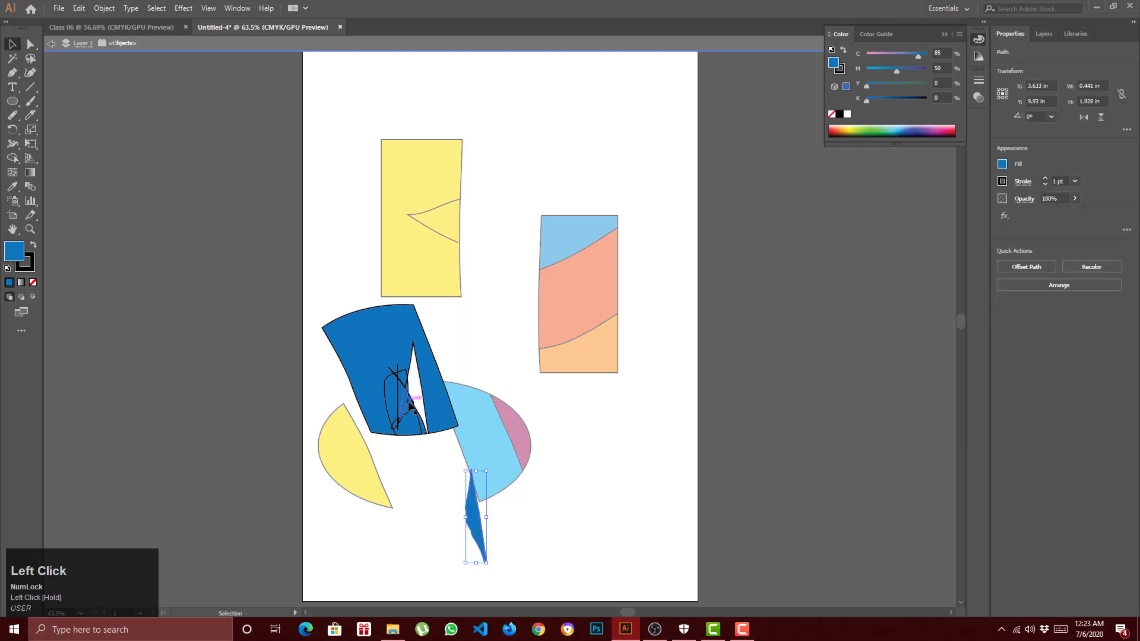
{"action": "left_click_drag", "start_coordinate": [387, 430], "coordinate": [443, 461]}
{"action": "left_click_drag", "start_coordinate": [408, 408], "coordinate": [433, 482]}
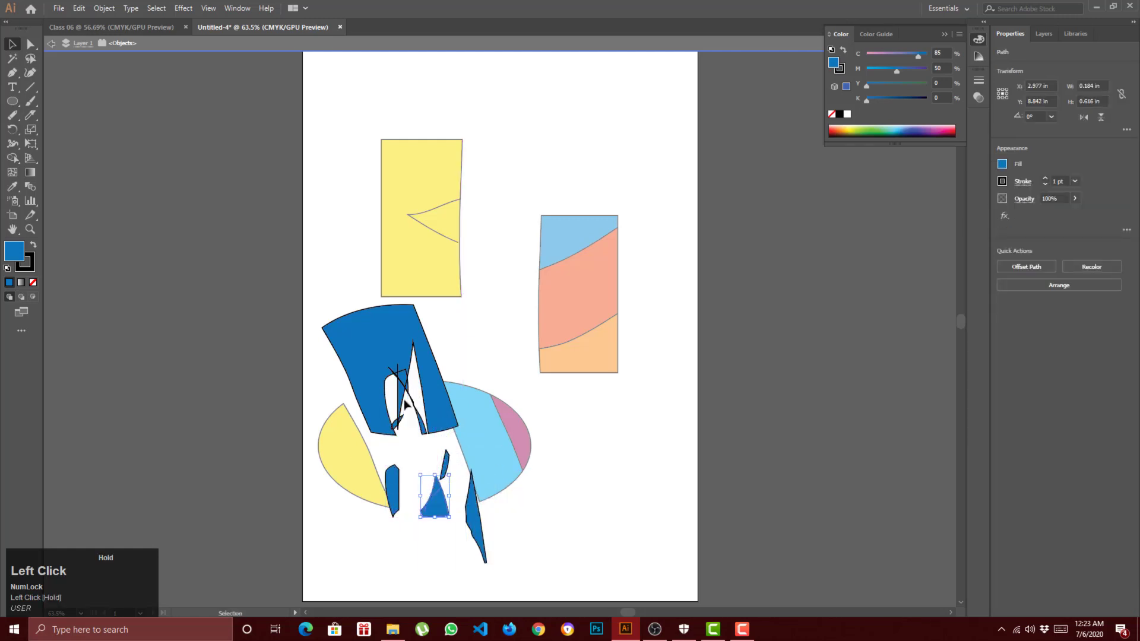
{"action": "left_click_drag", "start_coordinate": [406, 380], "coordinate": [497, 333]}
{"action": "left_click_drag", "start_coordinate": [406, 397], "coordinate": [598, 501]}
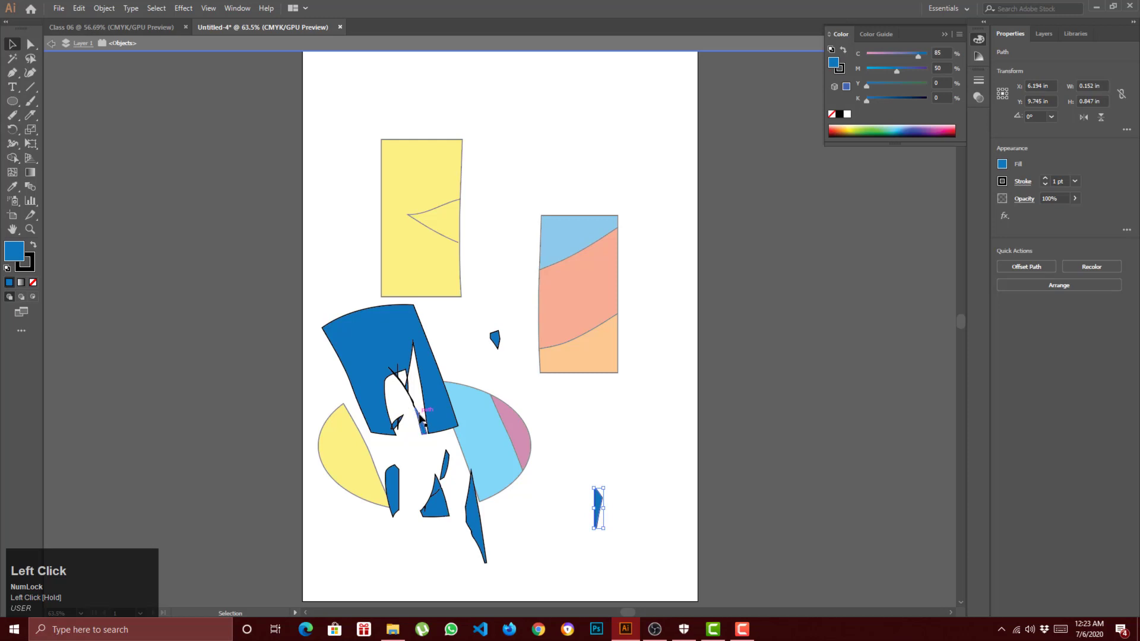
{"action": "left_click_drag", "start_coordinate": [423, 418], "coordinate": [401, 464]}
{"action": "key", "text": "a"}
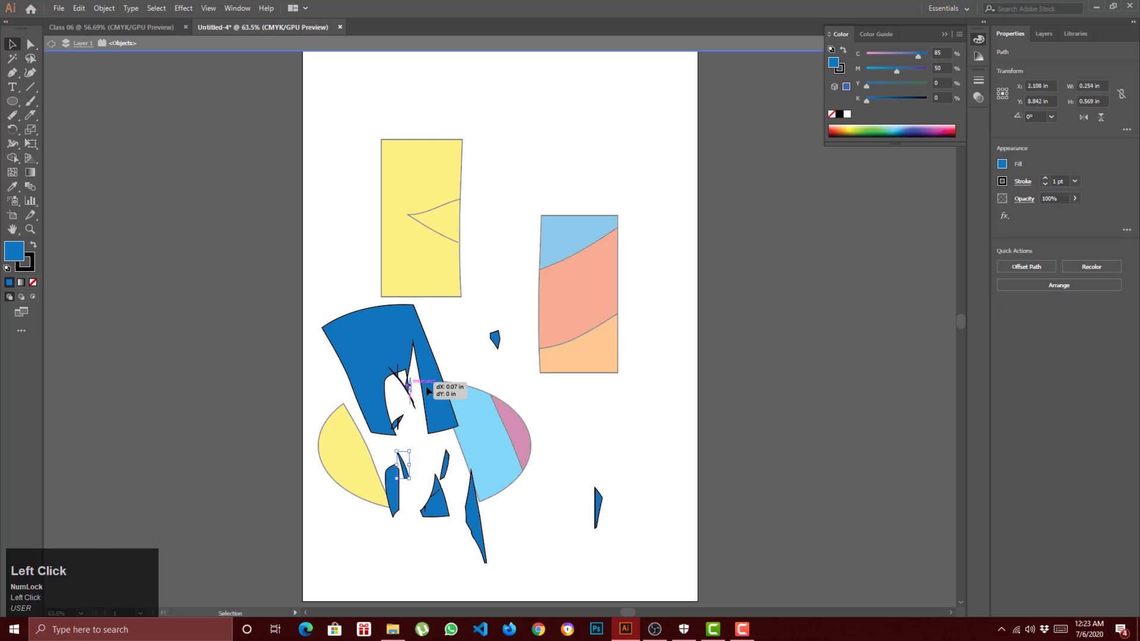
{"action": "left_click", "coordinate": [446, 392]}
Undo the fragment moves and the scribbled Knife cuts on the blue piece, then clear the selection.
{"action": "key", "text": "ctrl+z"}
{"action": "key", "text": "ctrl+z"}
{"action": "key", "text": "ctrl+z"}
{"action": "key", "text": "ctrl+z"}
{"action": "key", "text": "ctrl+z"}
{"action": "key", "text": "ctrl+z"}
{"action": "key", "text": "ctrl+z"}
{"action": "key", "text": "ctrl+z"}
{"action": "key", "text": "ctrl+z"}
{"action": "key", "text": "ctrl+z"}
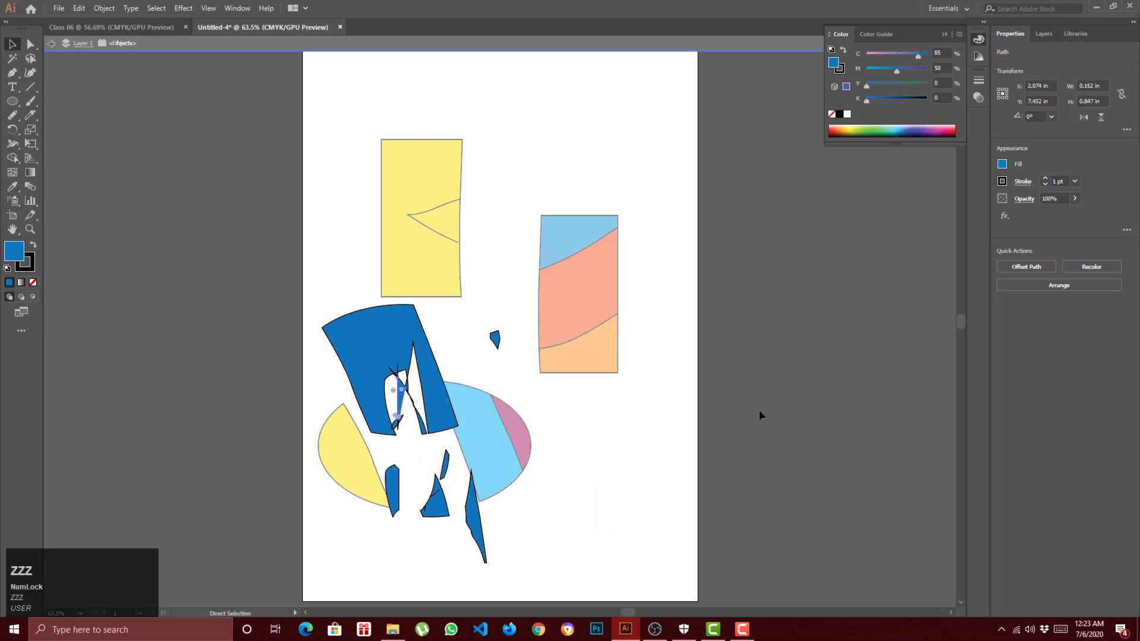
{"action": "left_click", "coordinate": [671, 472]}
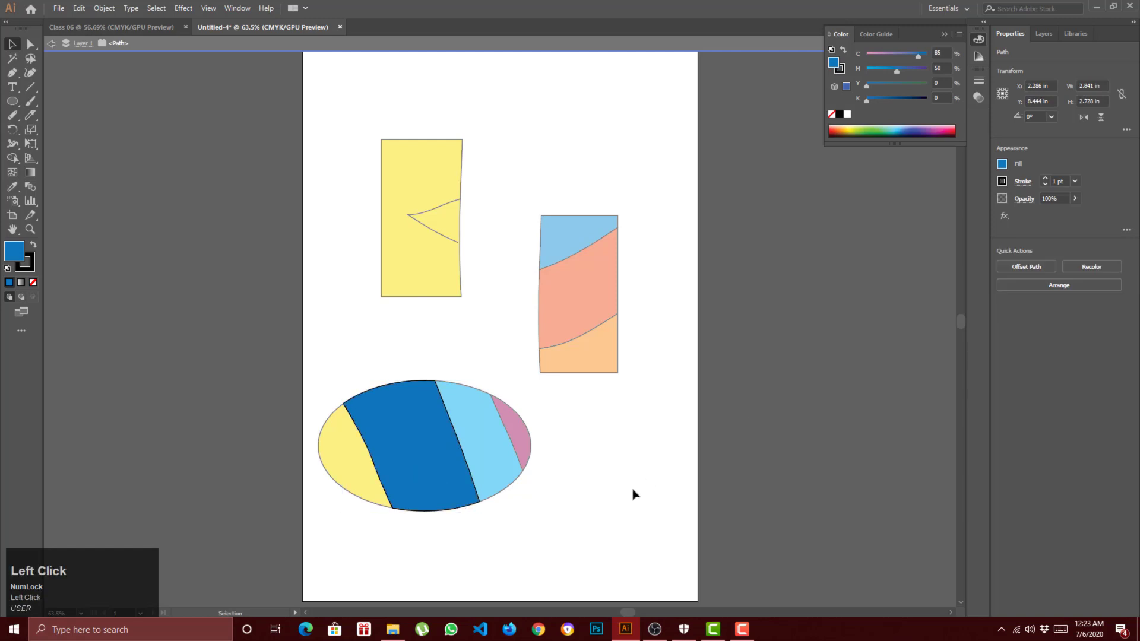